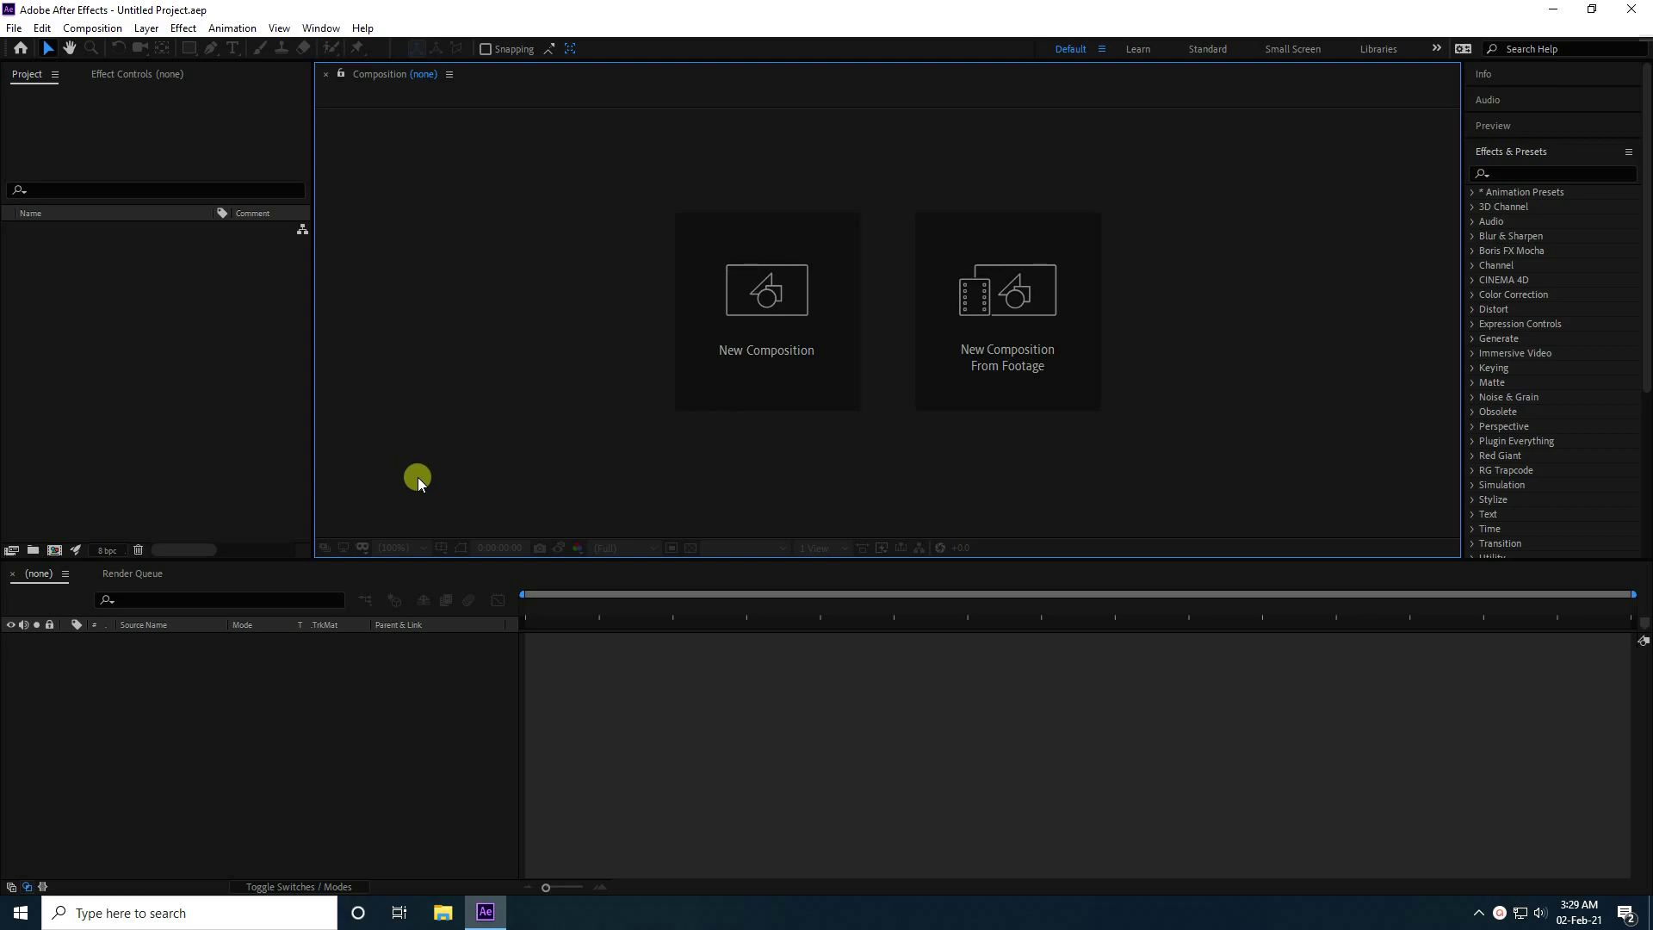
Step: Create a 20-second HDTV 1080 29.97 composition named 3D Text and add a text layer reading "Love"
left_click(793, 351)
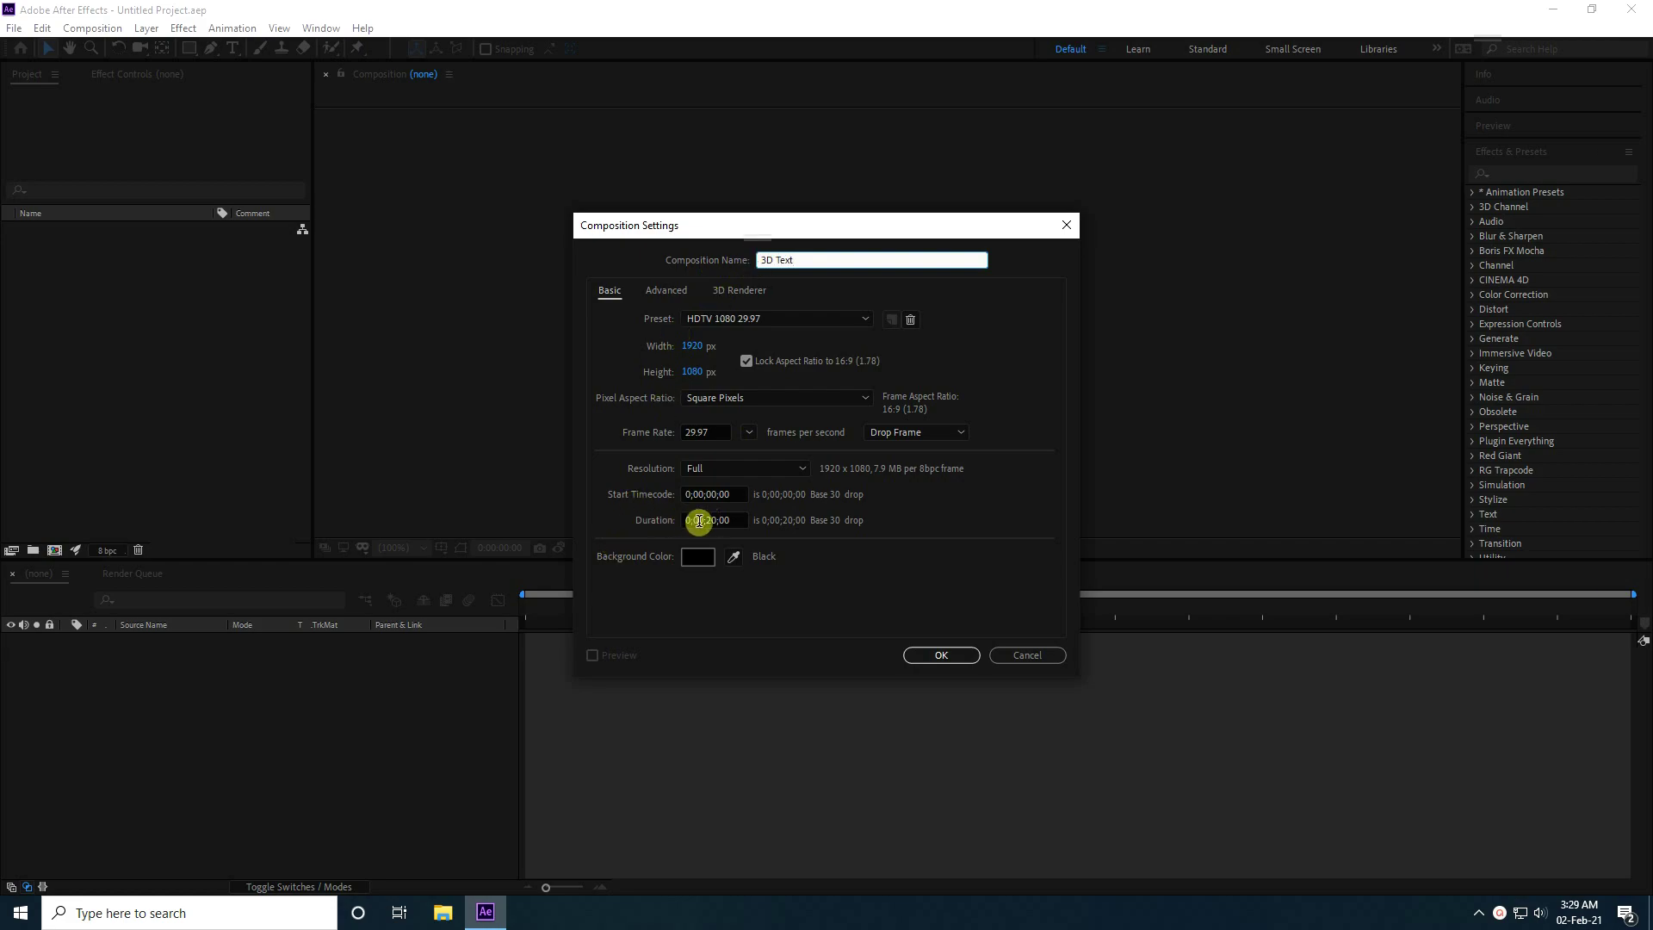
left_click(939, 655)
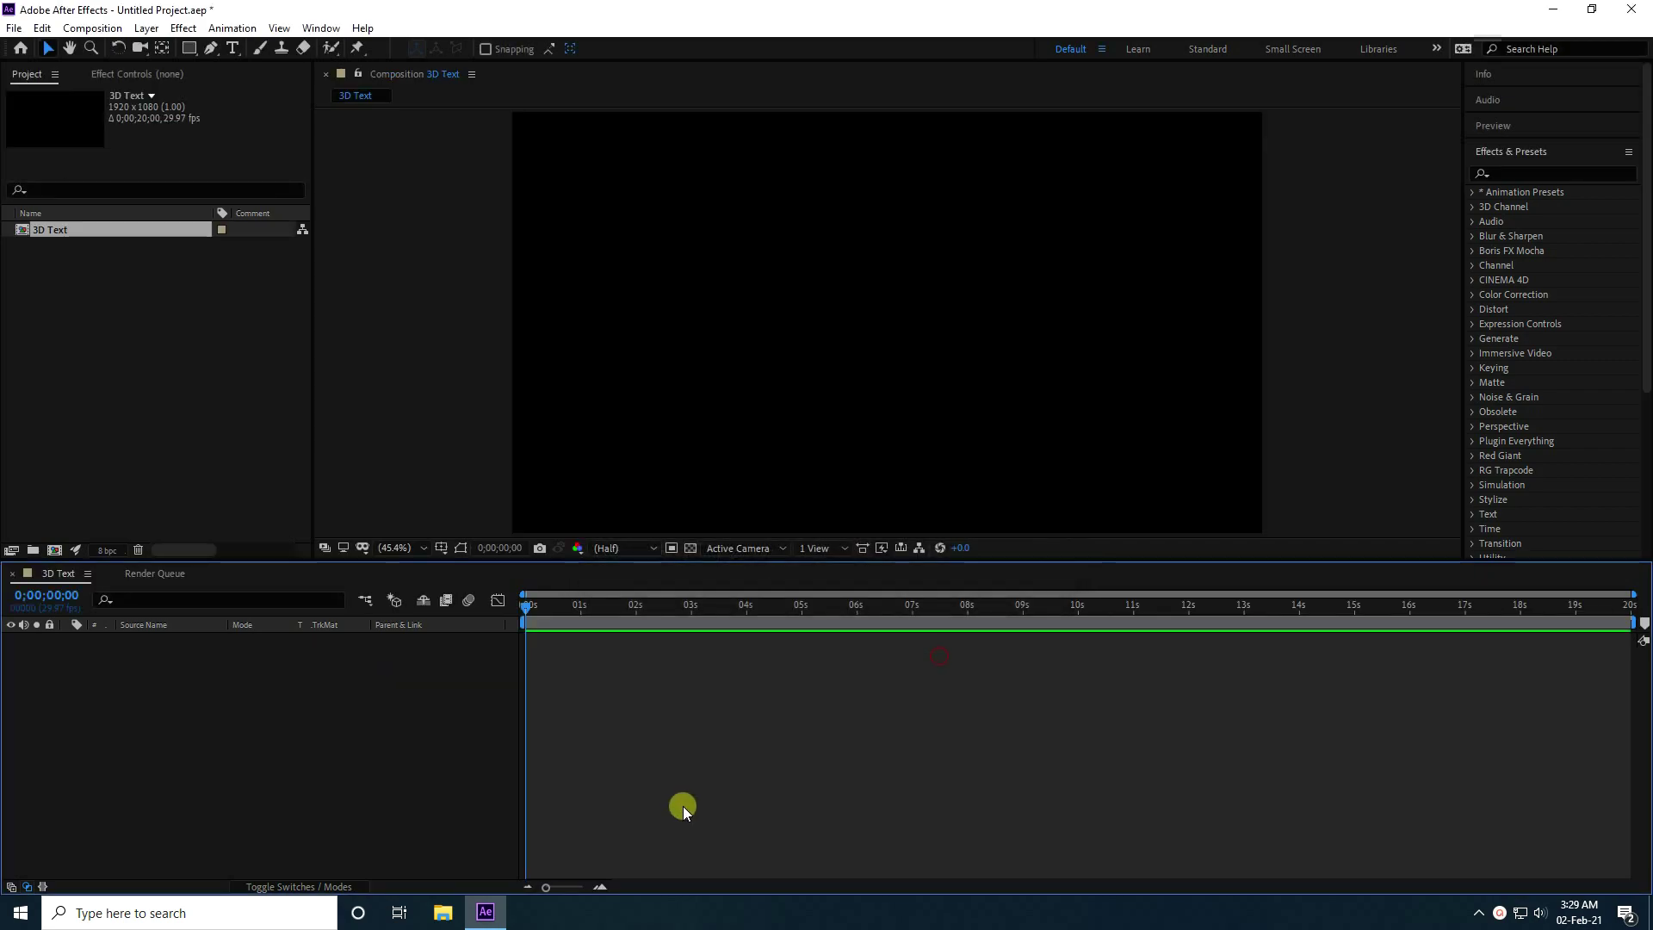
right_click(117, 754)
mouse_move(155, 566)
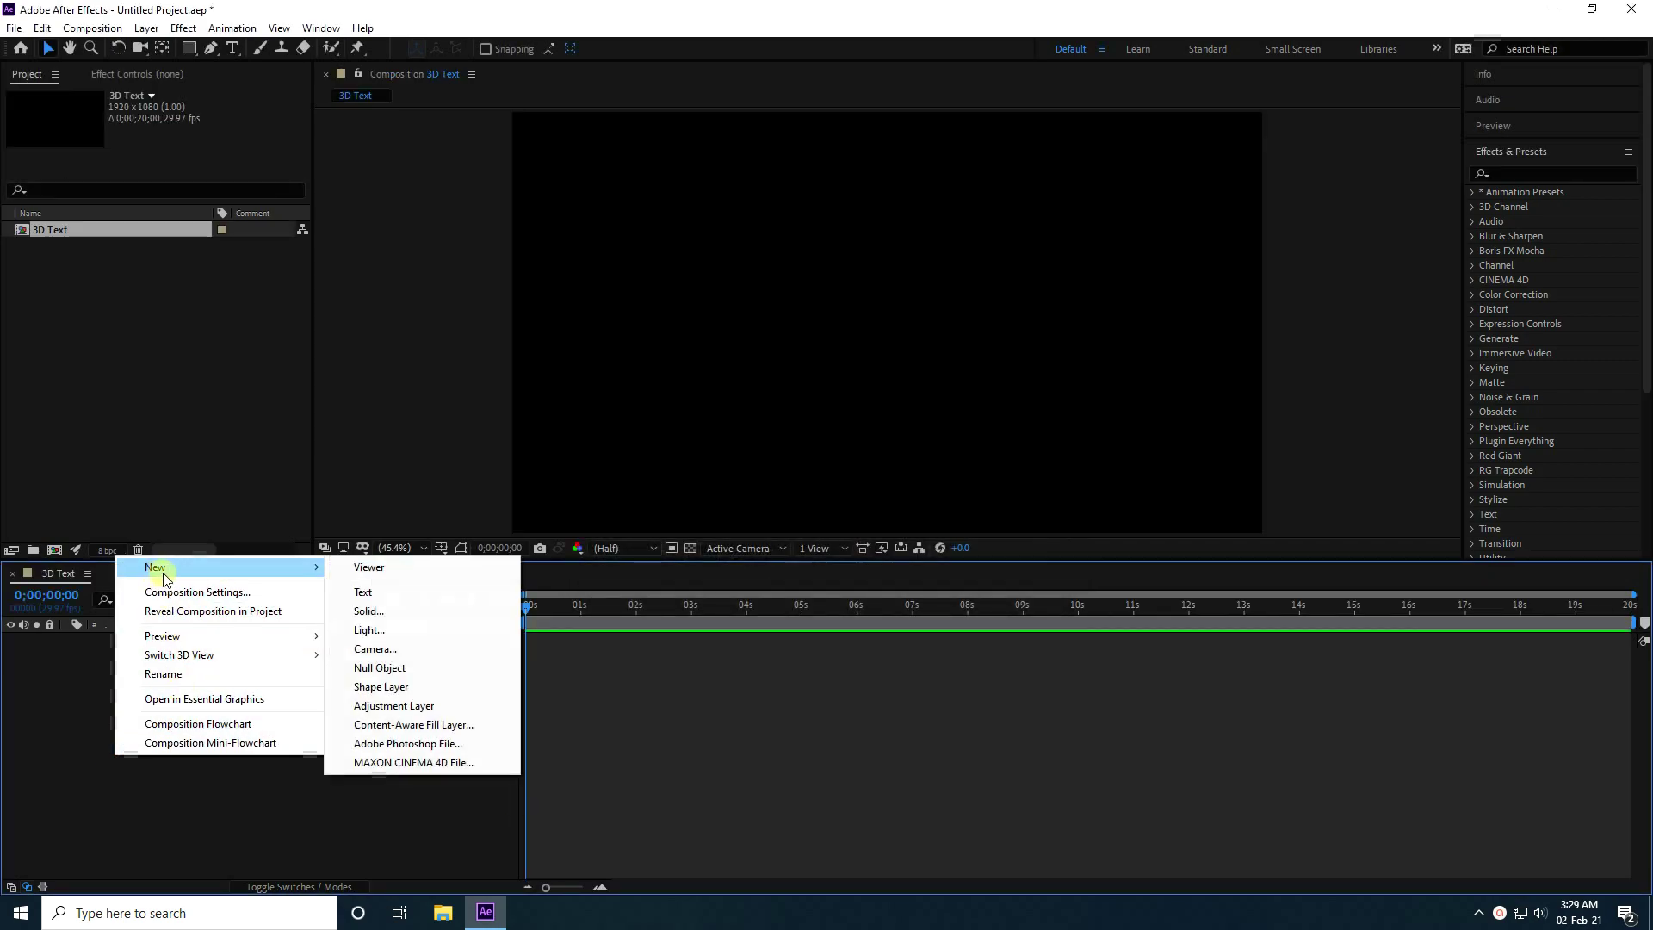
left_click(366, 593)
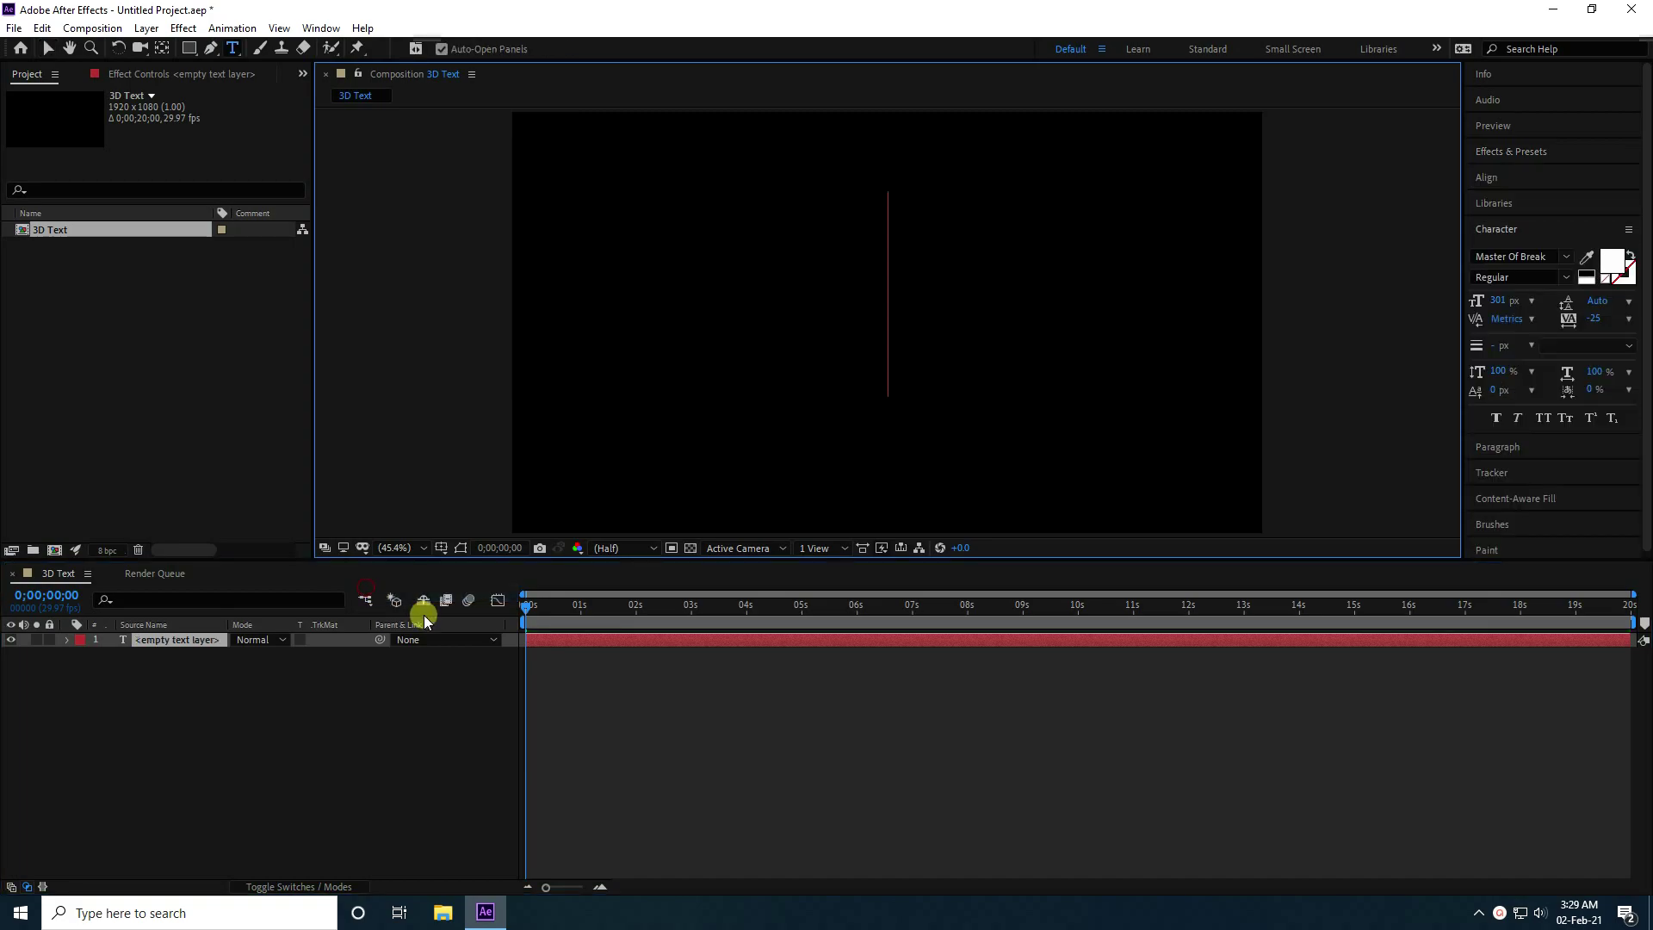
type("Love")
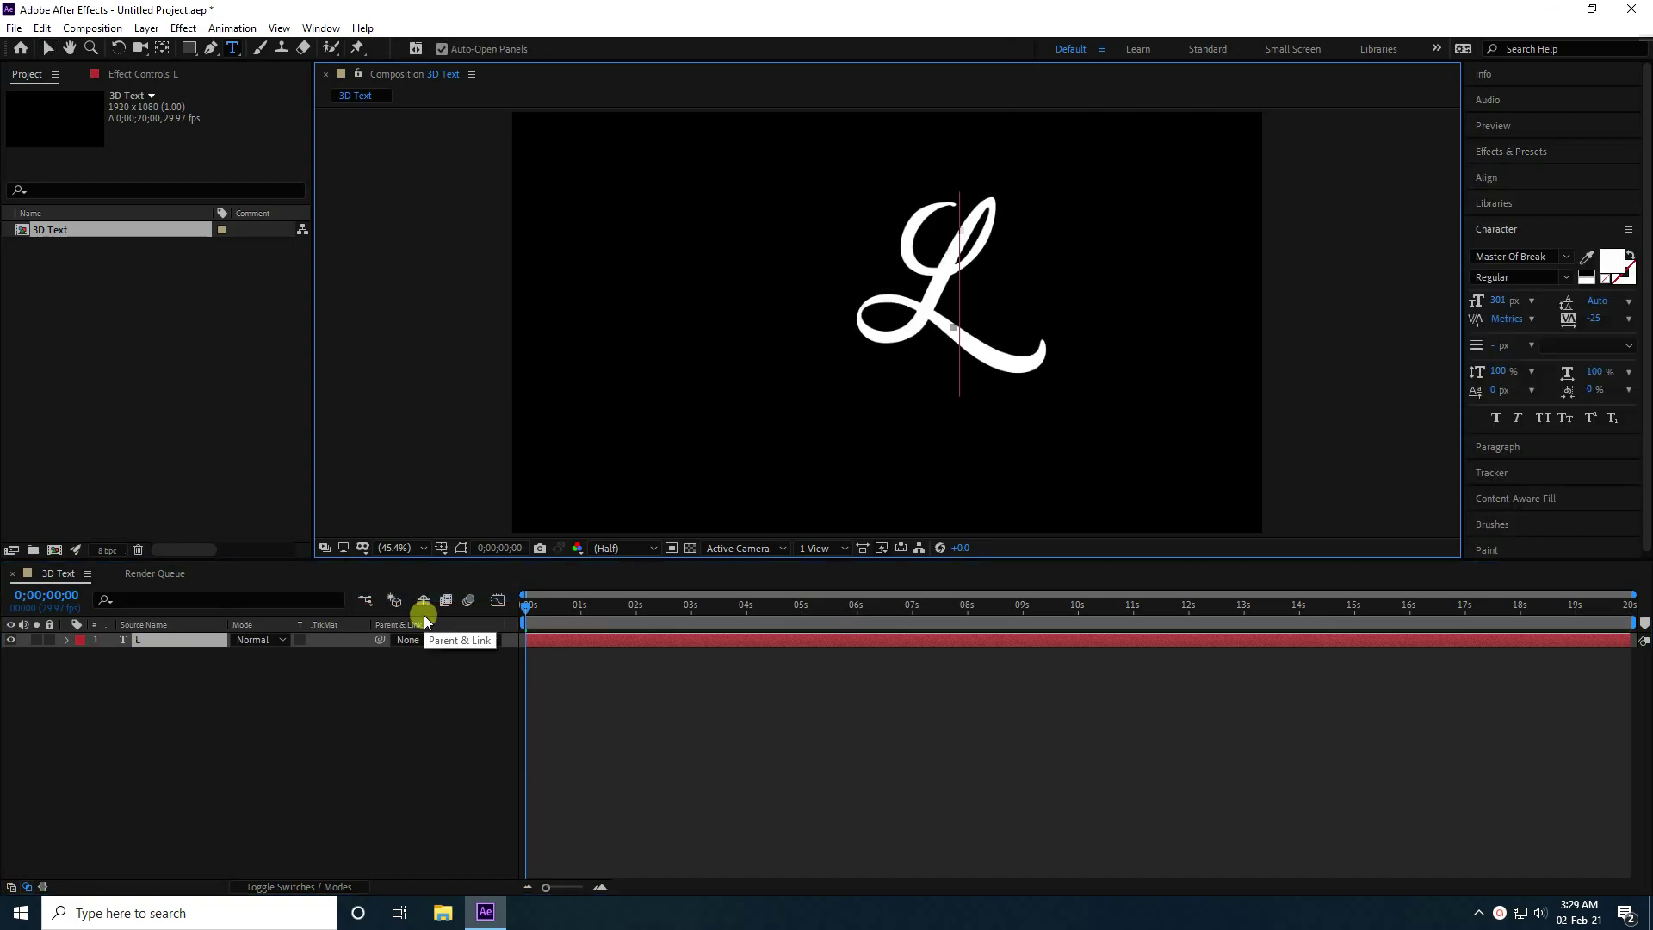
left_click(48, 48)
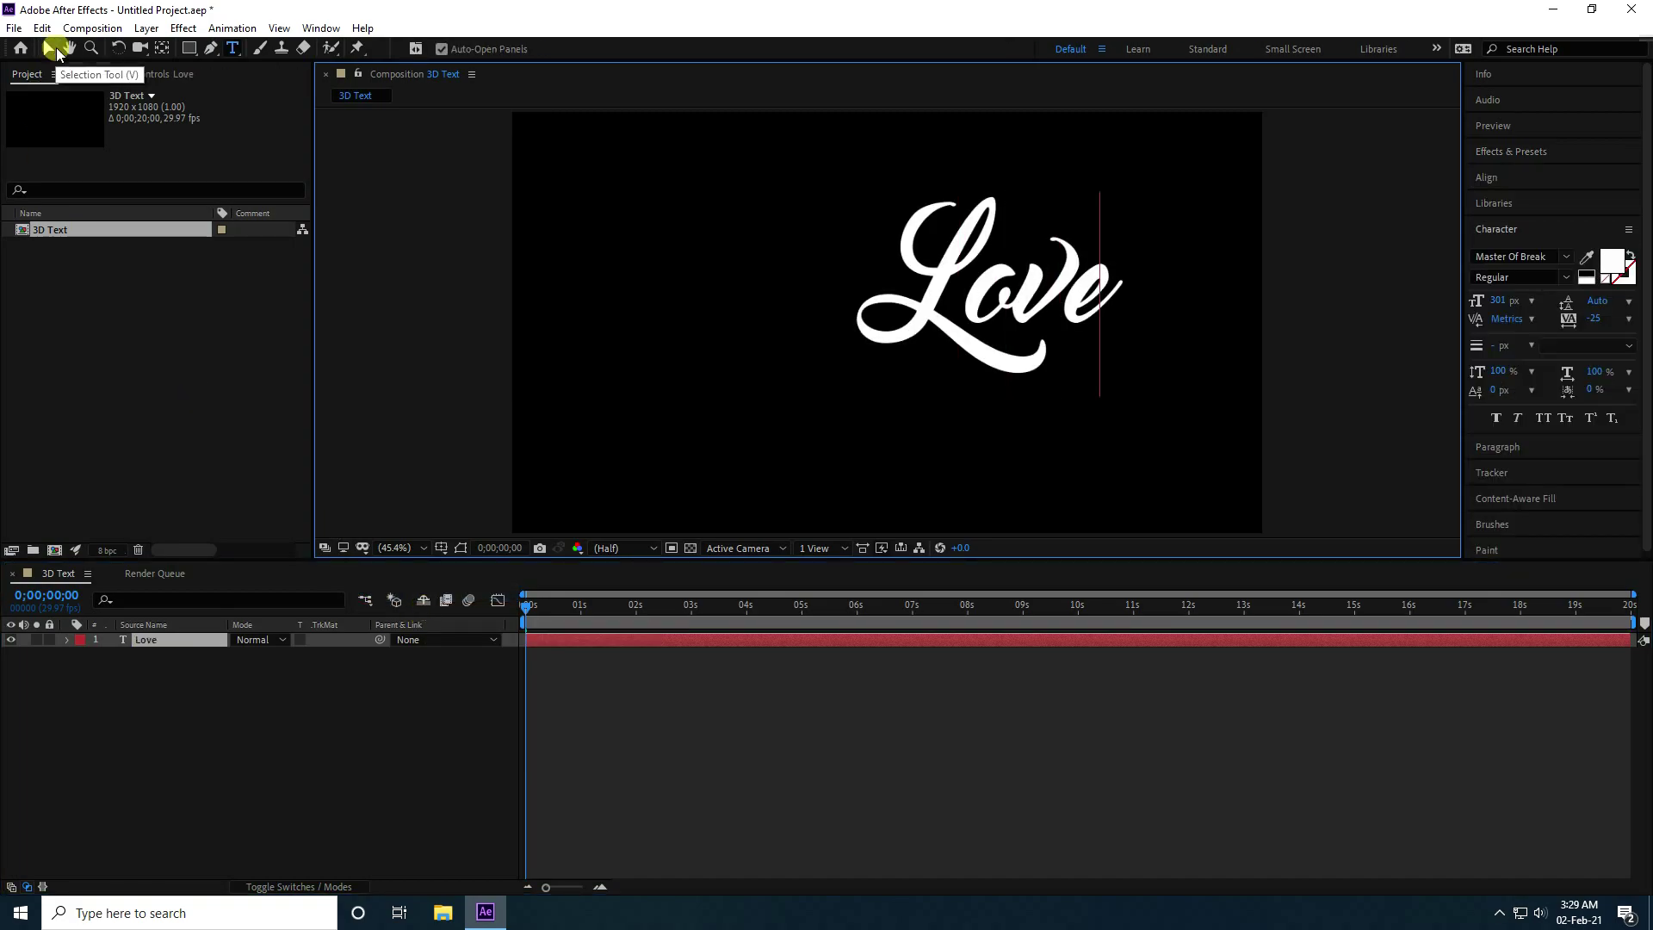
Step: Center the Love layer's anchor point on the text and align the layer horizontally and vertically to the composition's center
left_click(1020, 376)
key("ctrl+alt+Home")
left_click(1515, 175)
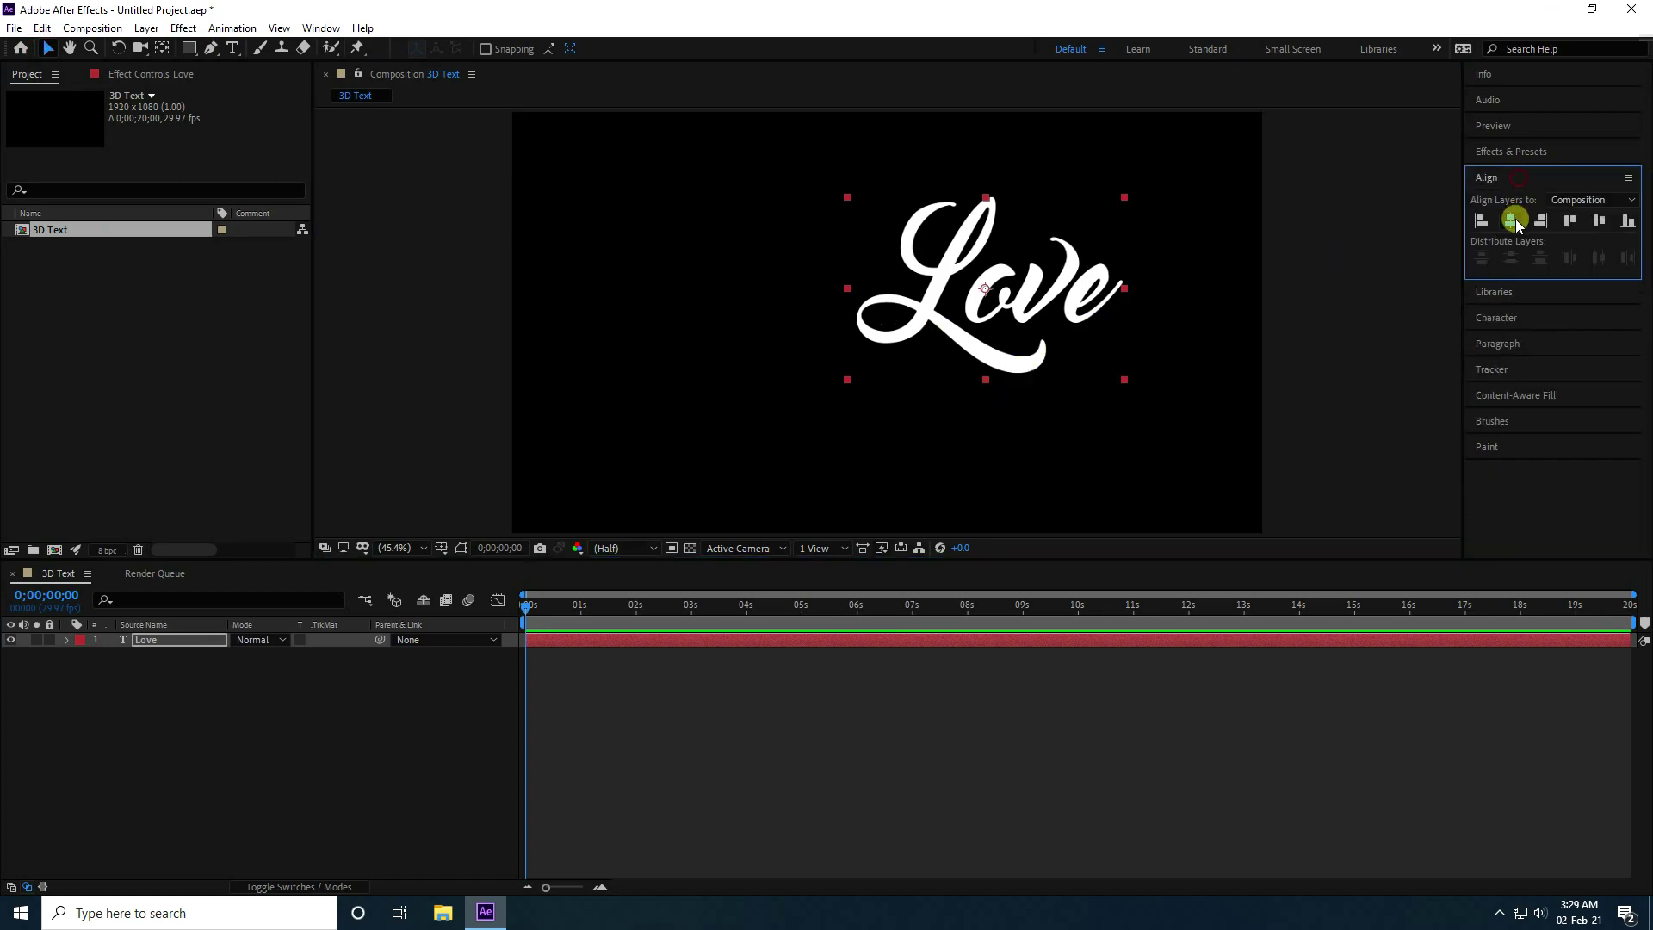
left_click(1510, 220)
left_click(1599, 220)
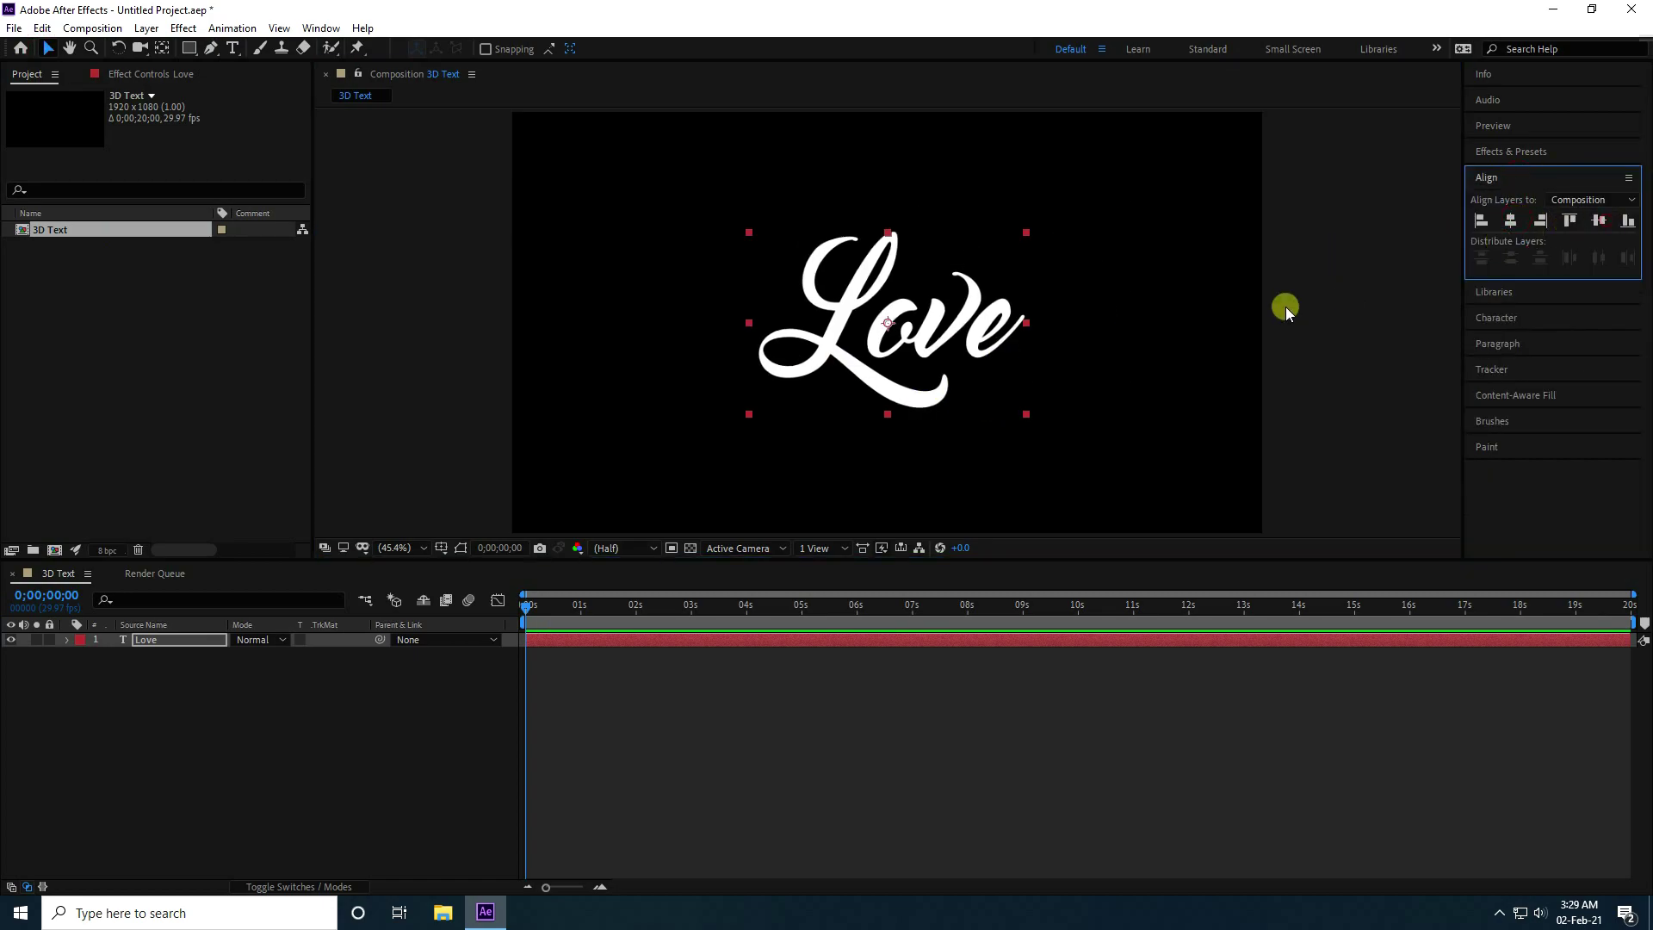
Step: Add a 1920 x 1080 solid named E3D above the text and hide the Love layer
right_click(185, 788)
mouse_move(276, 600)
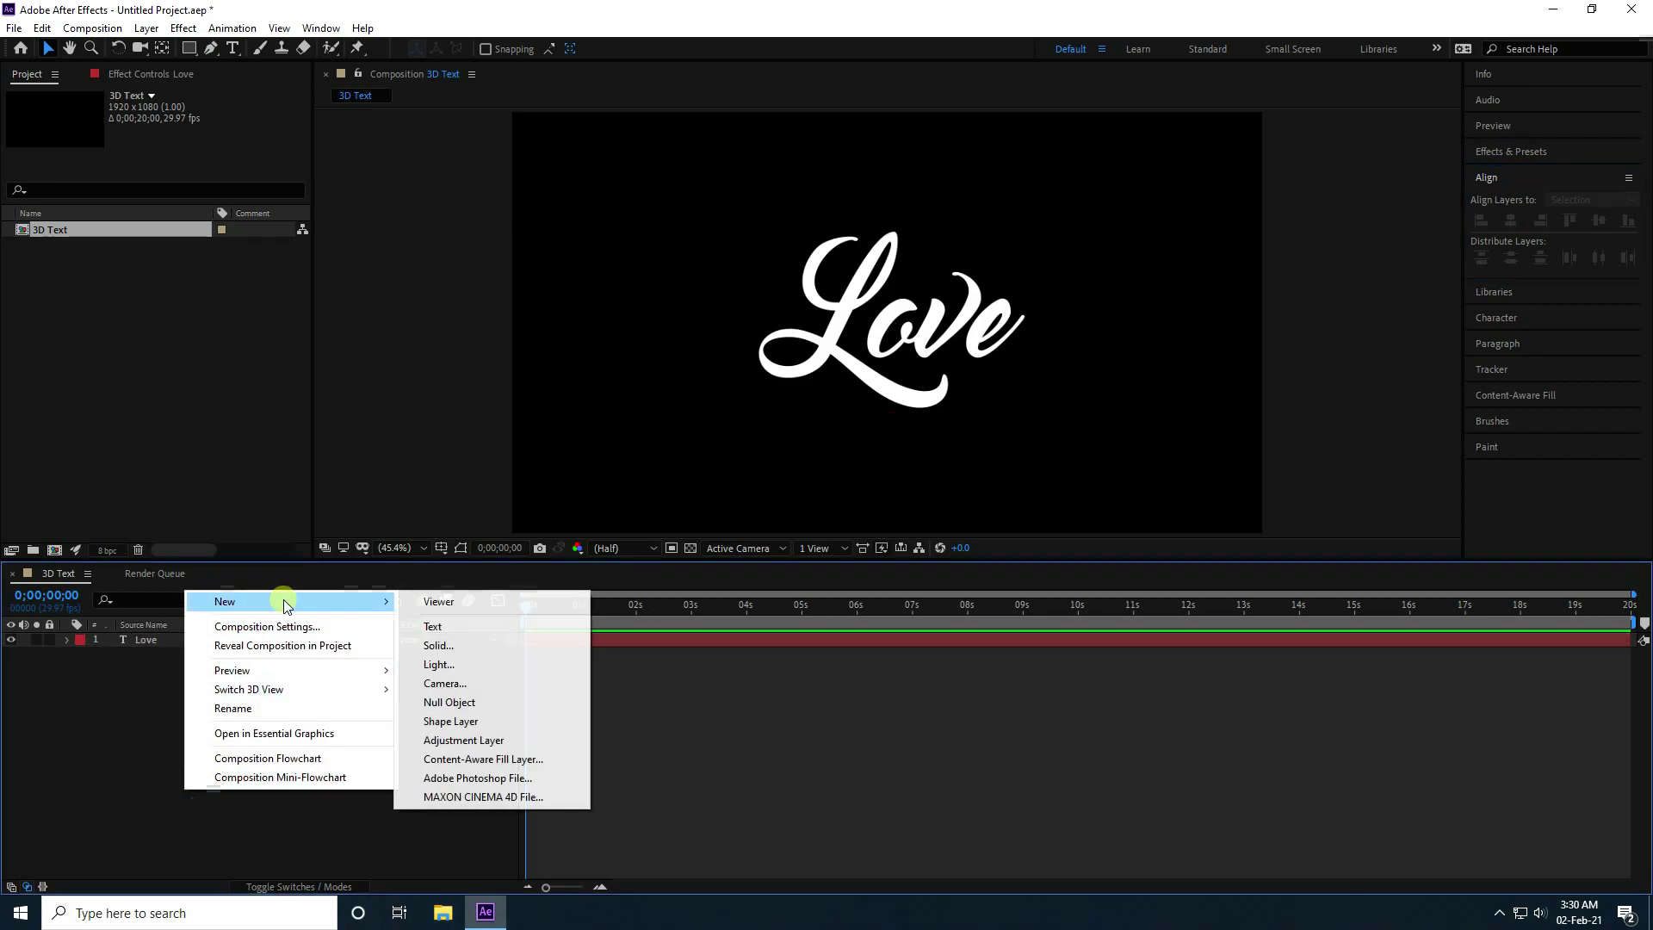
left_click(450, 644)
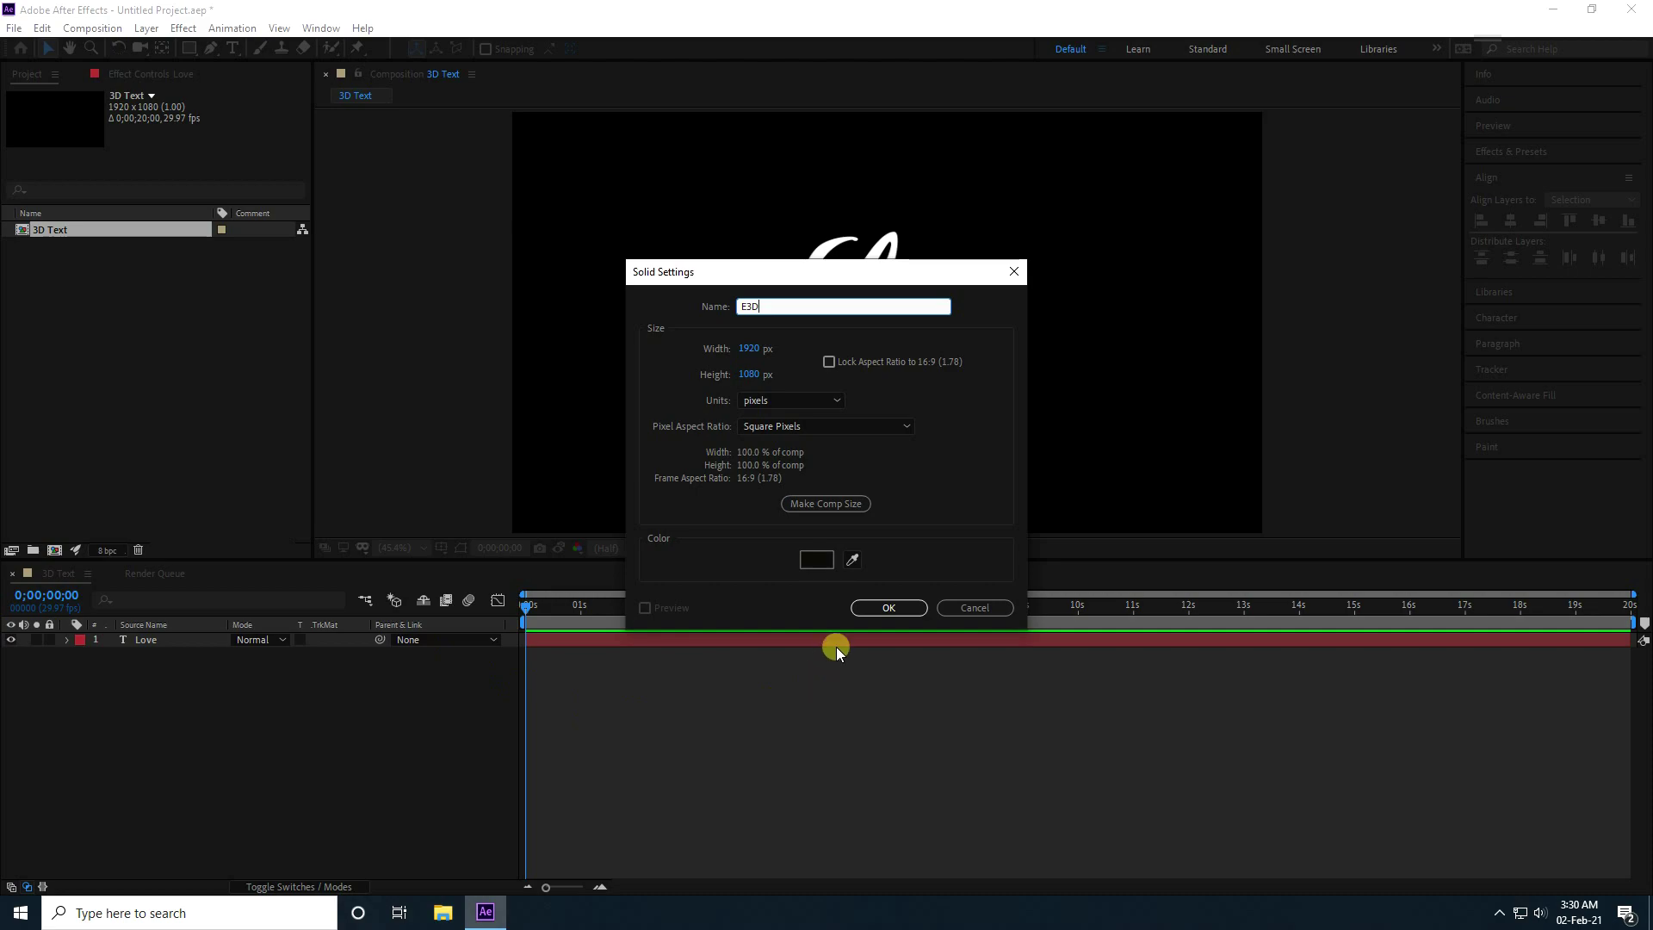
type("E3D")
left_click(888, 608)
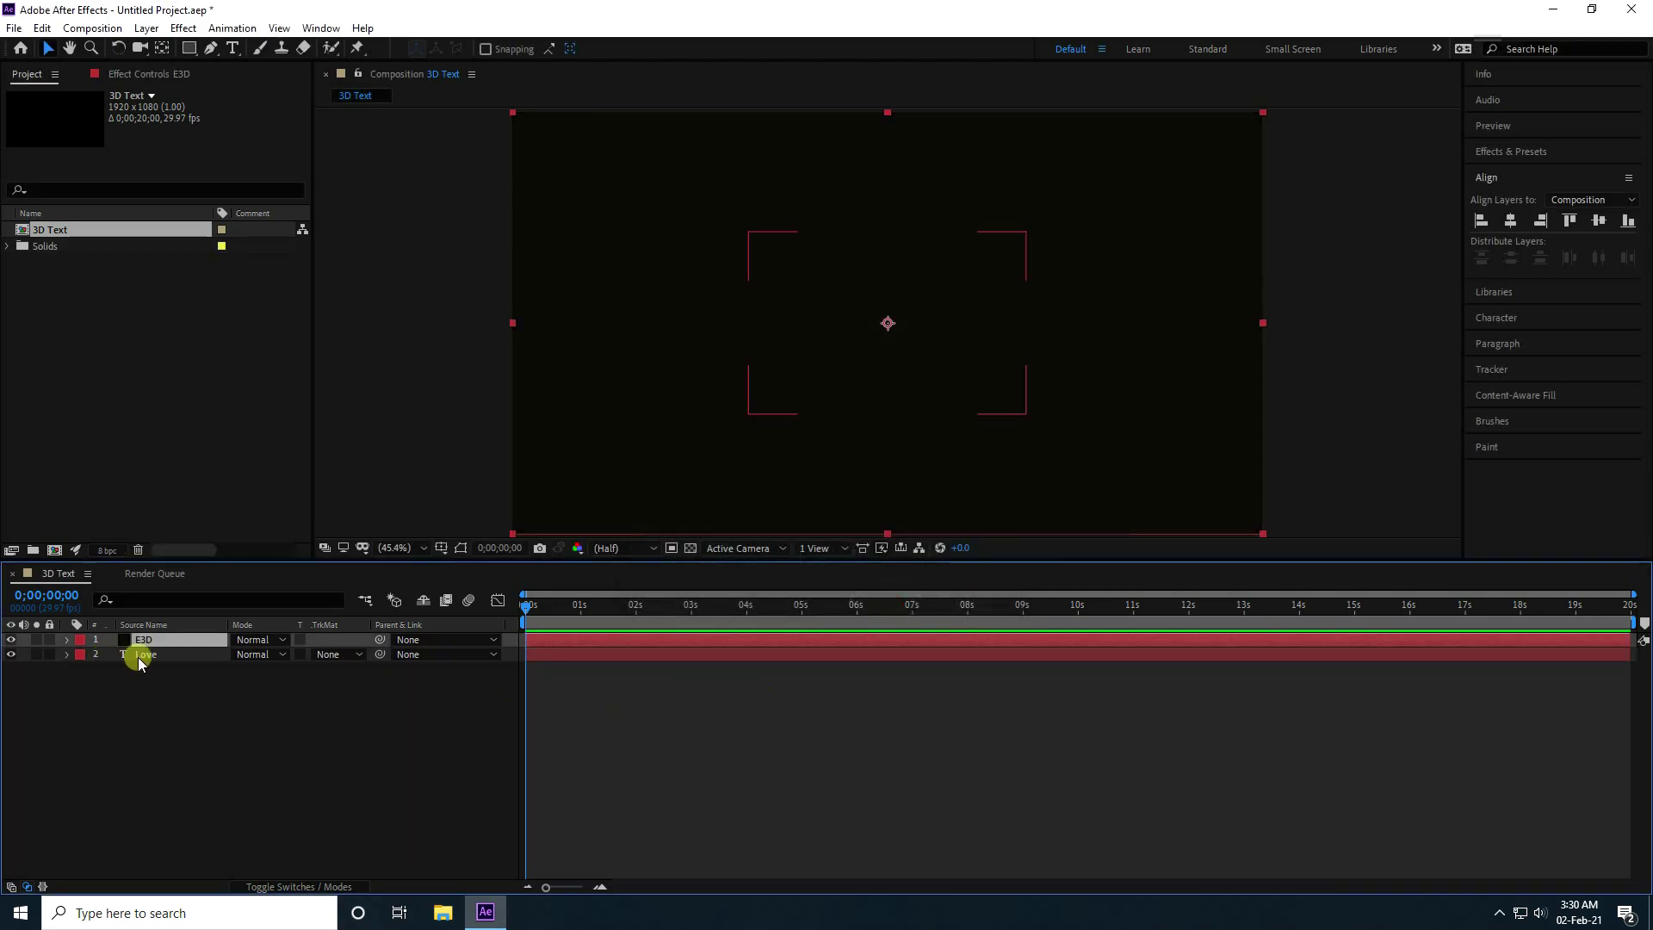
left_click(145, 654)
left_click(10, 654)
Step: Apply the Video Copilot Element effect to the E3D solid
left_click(143, 638)
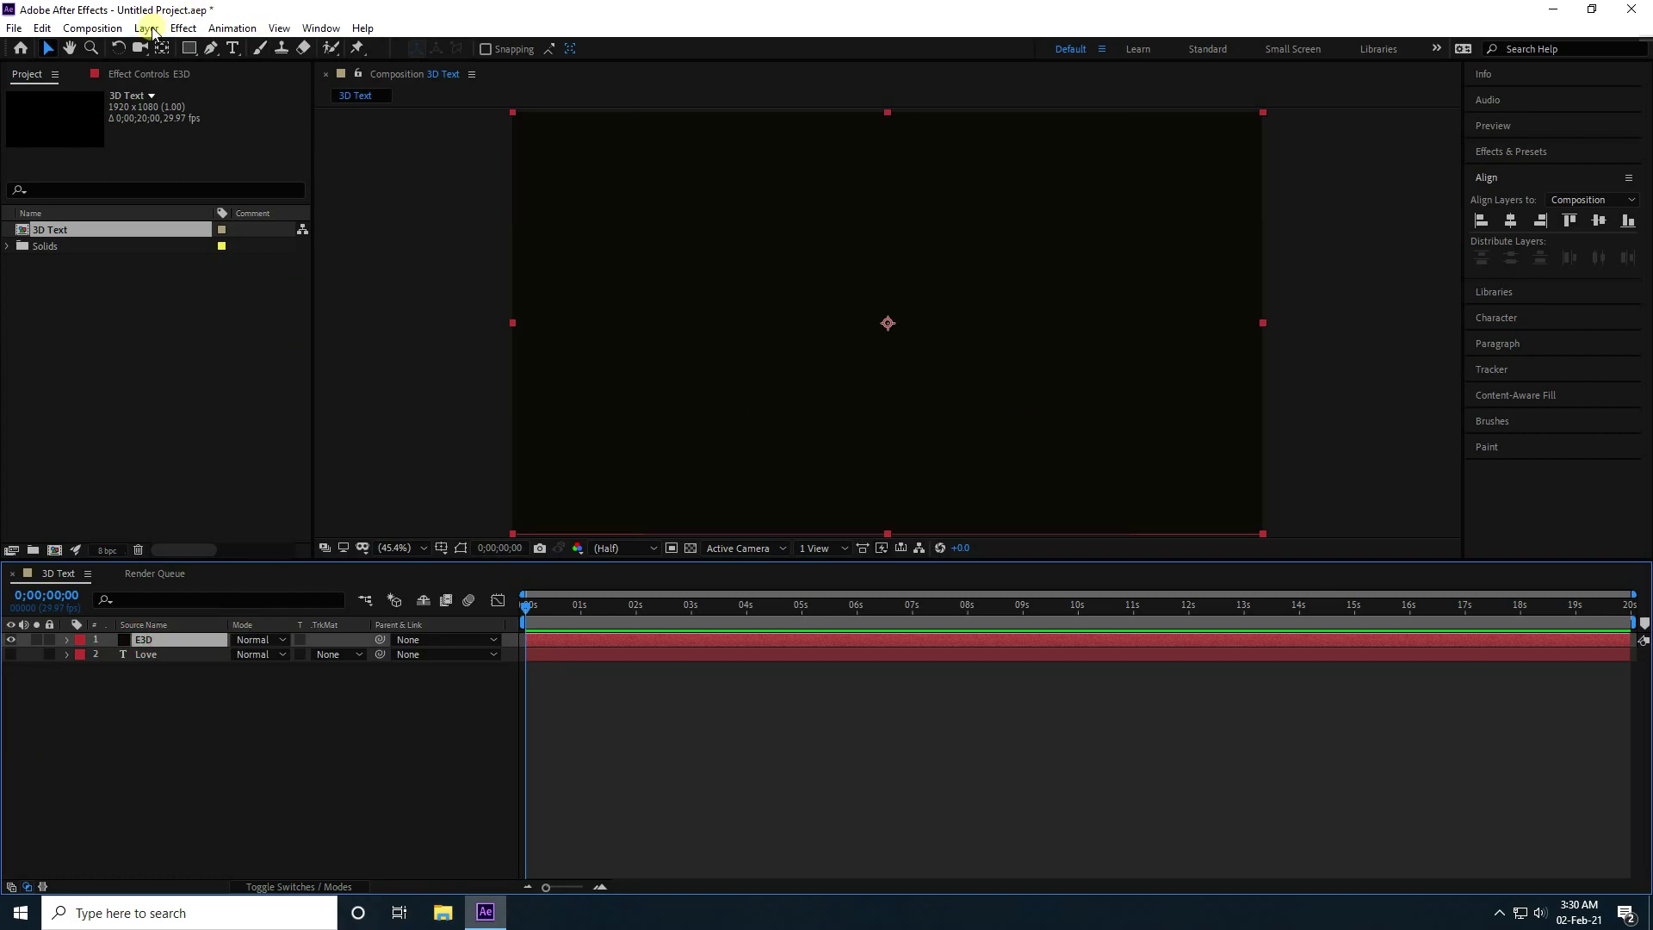
left_click(183, 28)
mouse_move(215, 584)
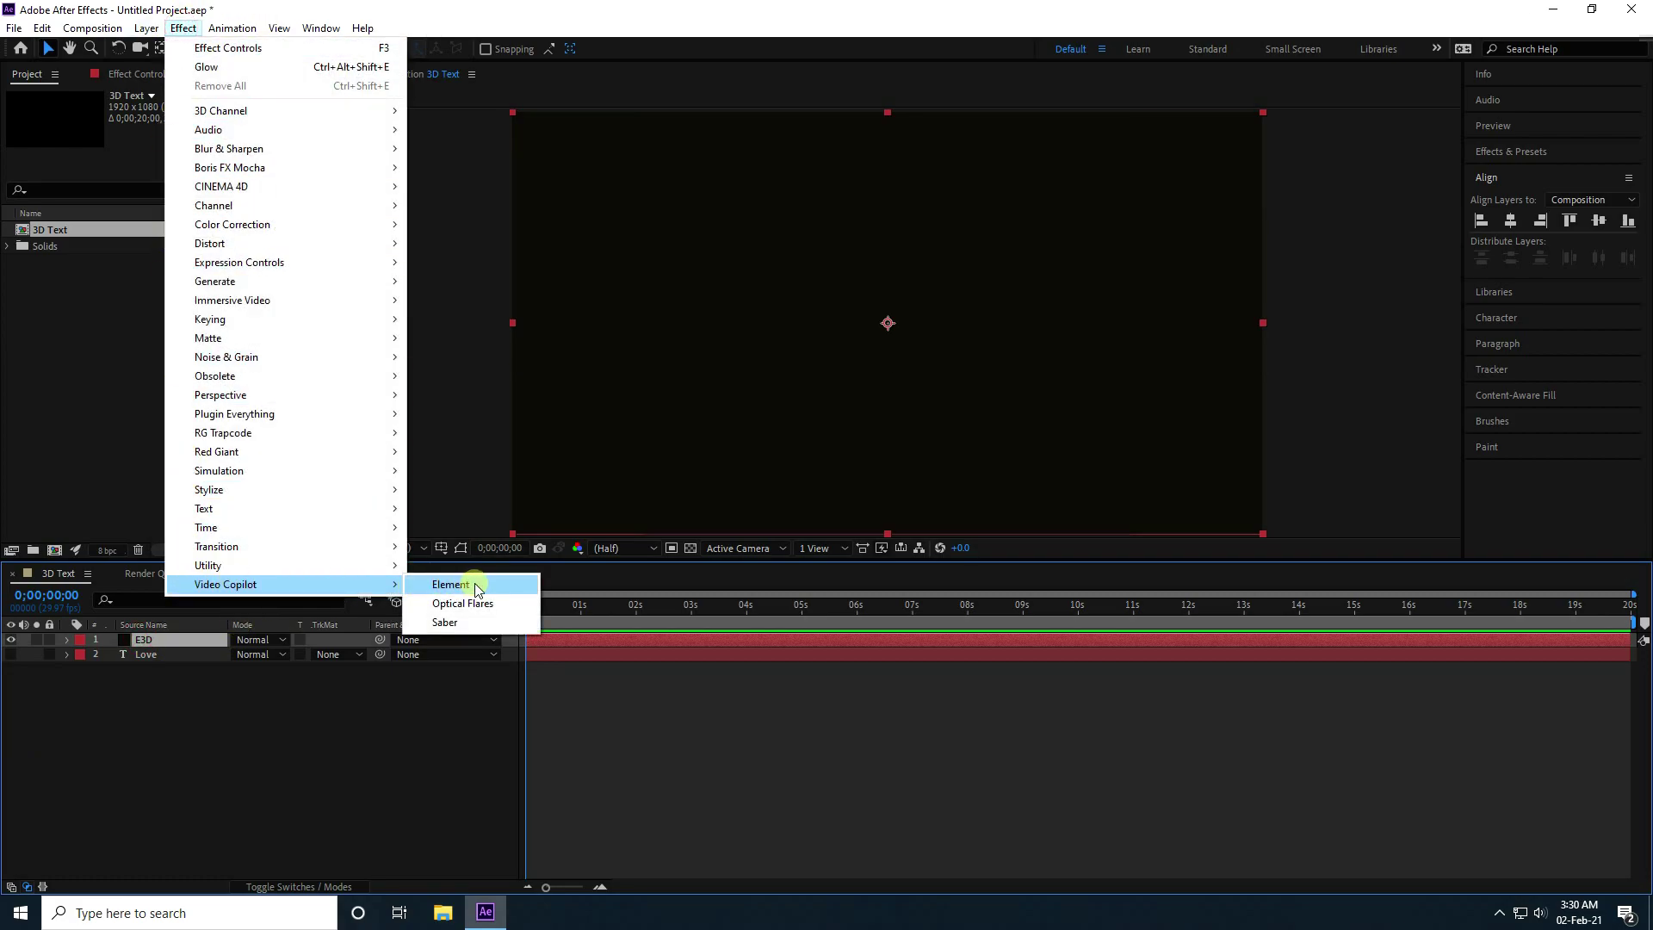
left_click(476, 586)
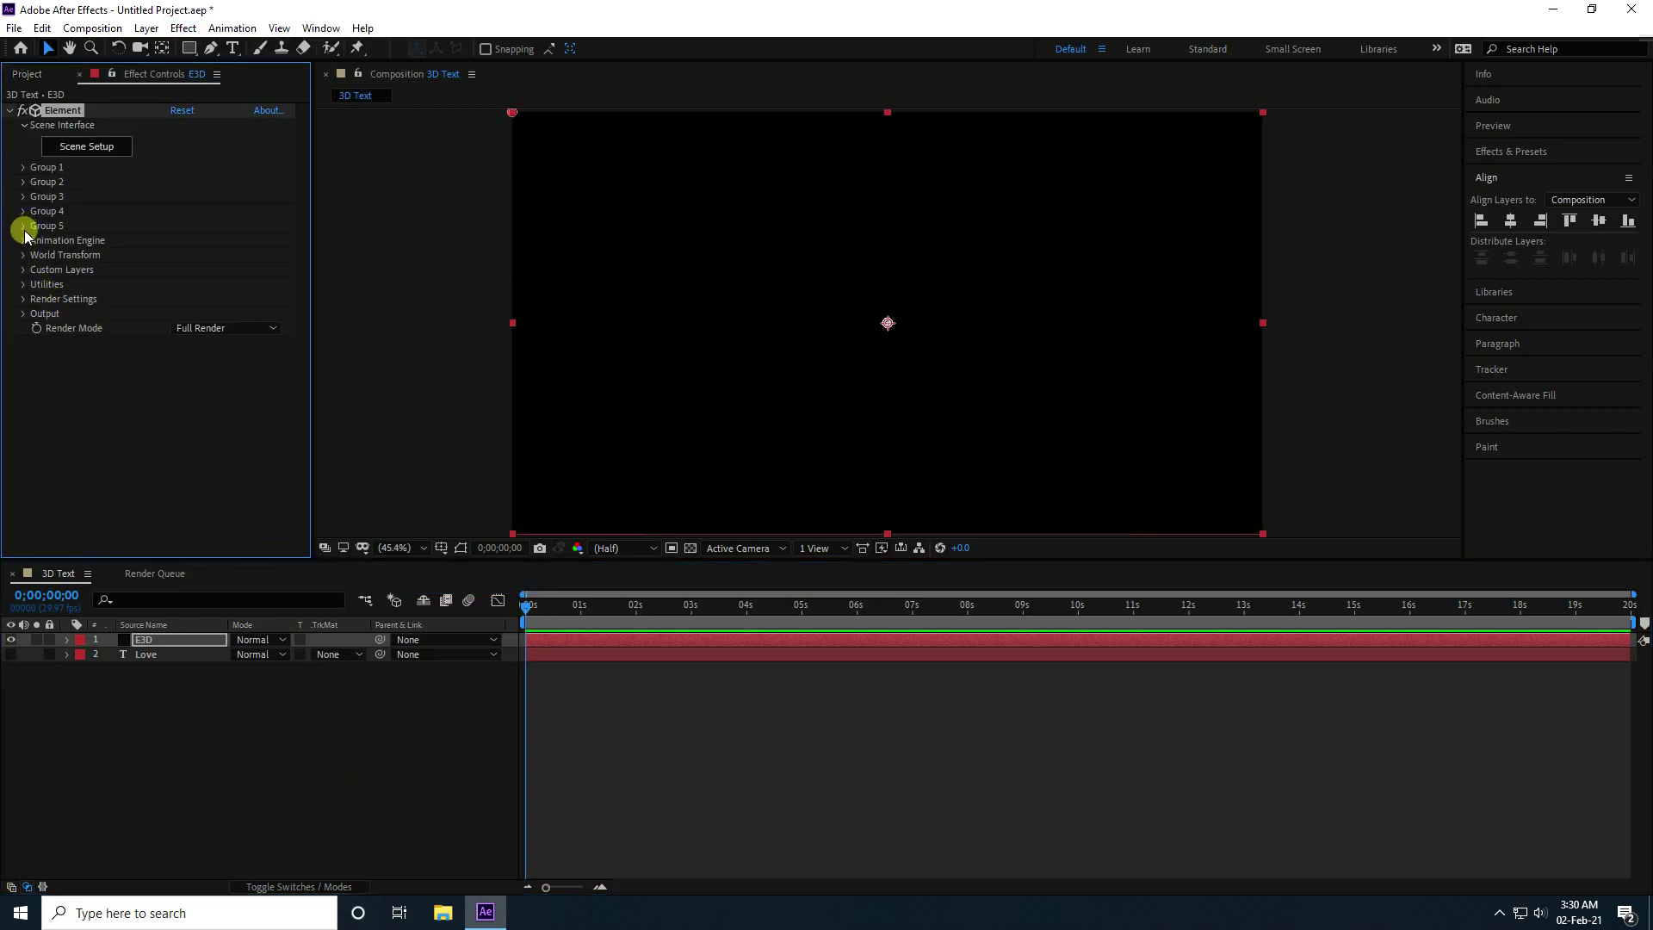
Step: Assign the Love text layer as Path Layer 1 in Element's custom text and masks settings
left_click(20, 271)
left_click(38, 284)
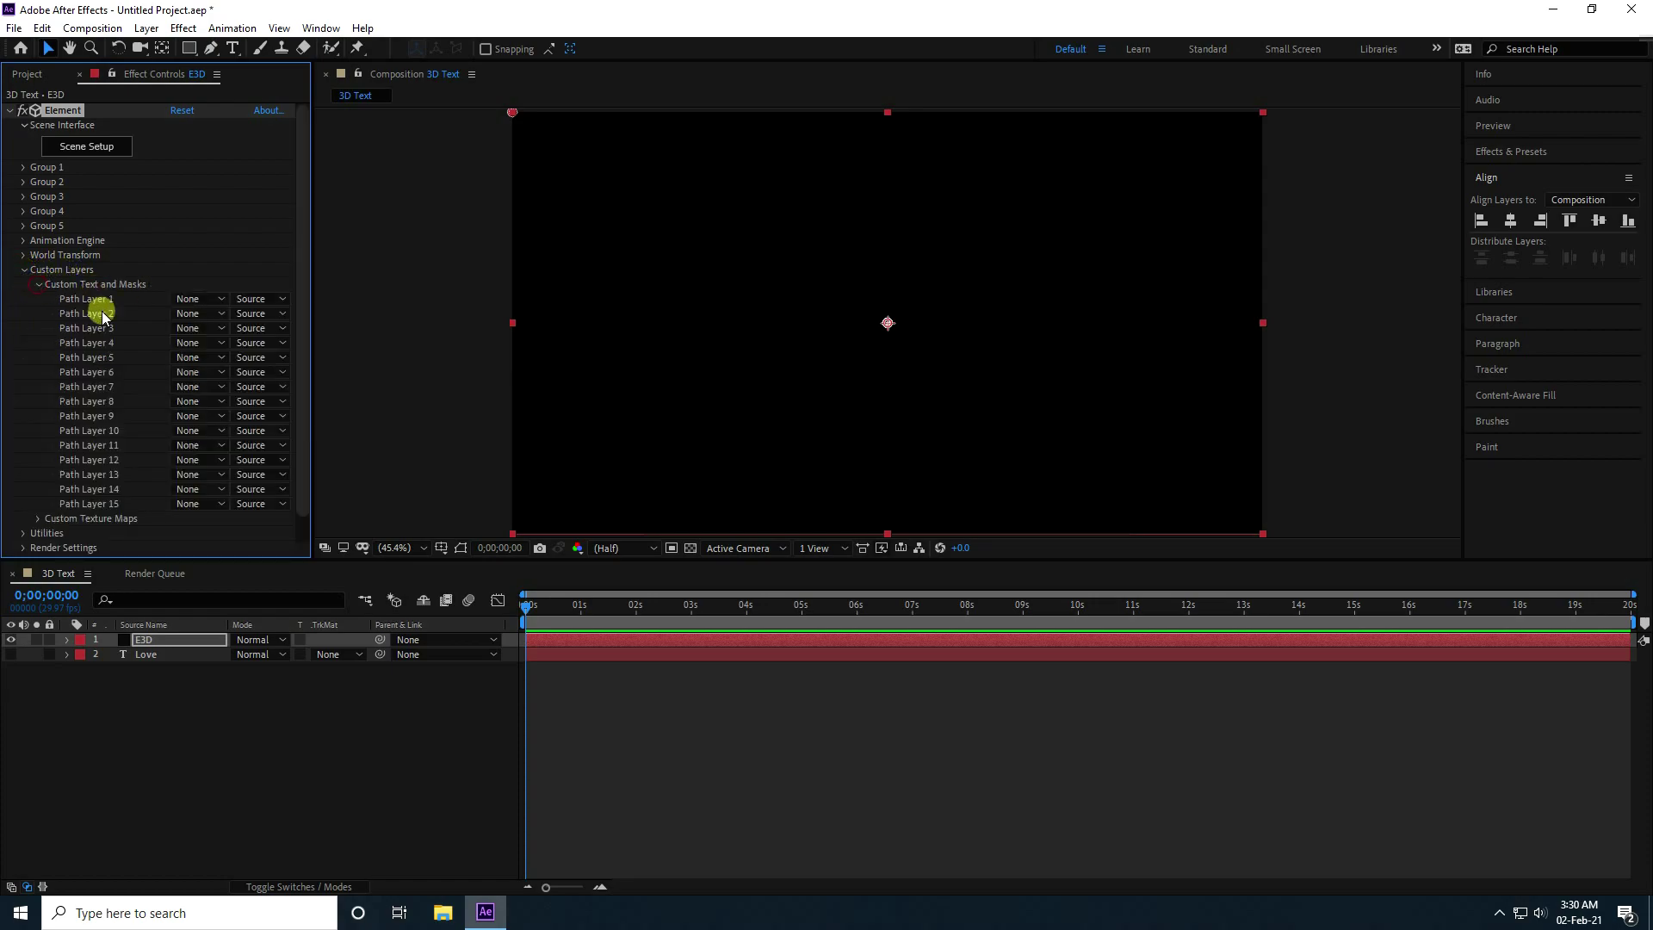
left_click(189, 299)
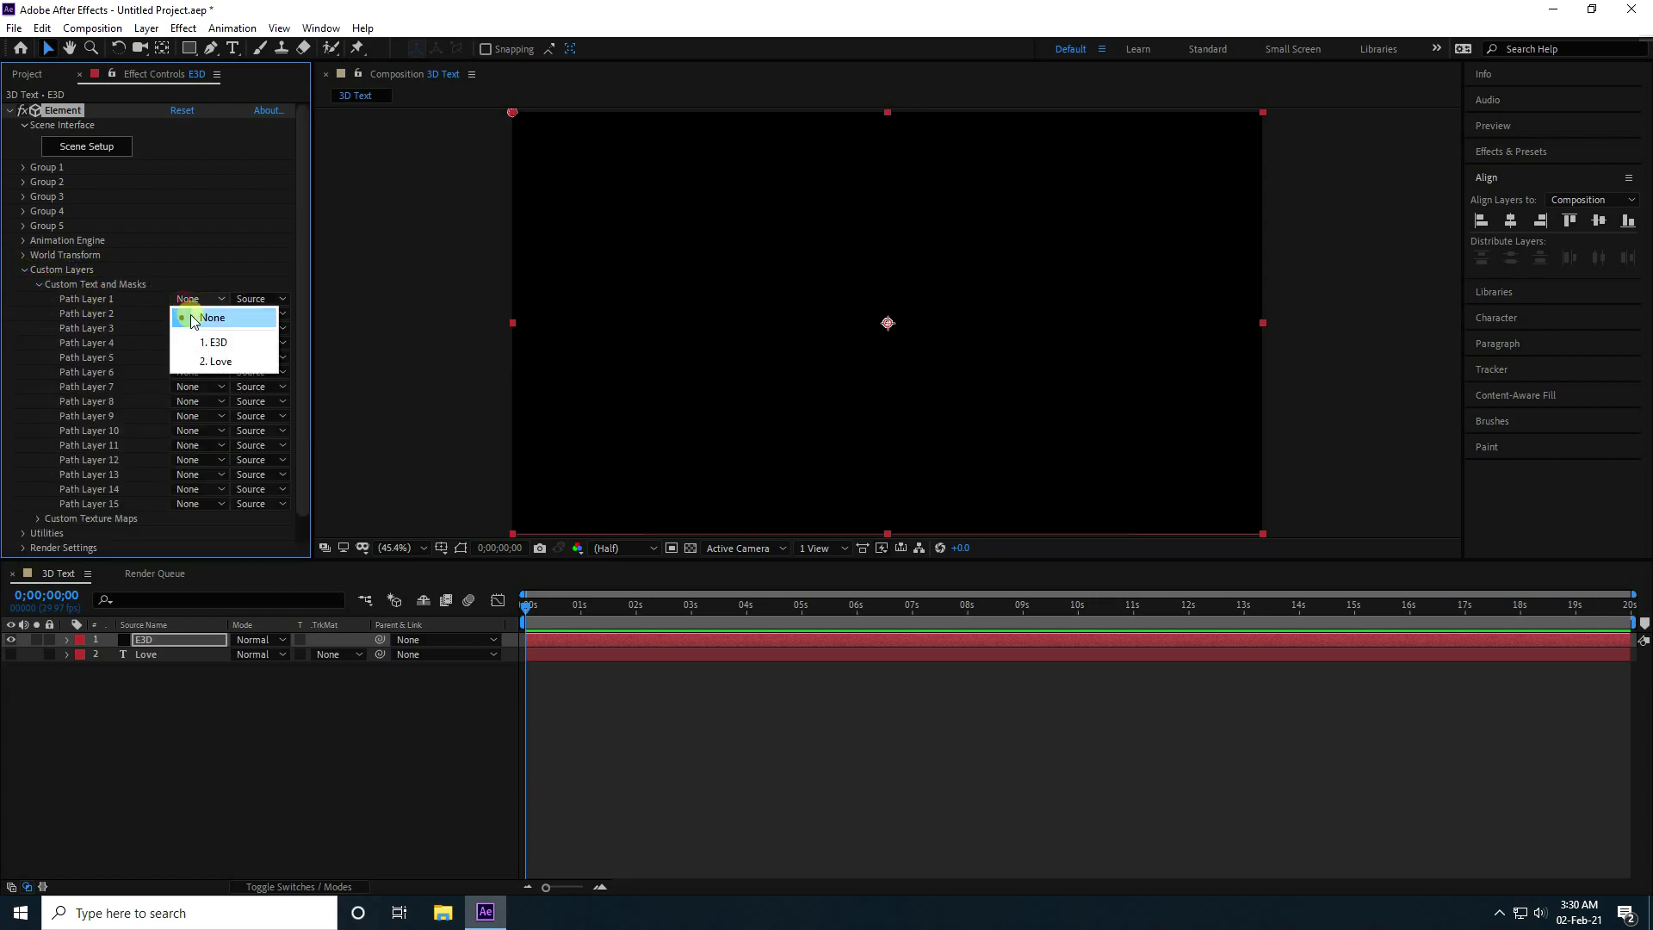
left_click(246, 362)
left_click(23, 270)
Step: Open Element's Scene Setup, enlarge the preview area slightly, and extrude the custom text path into a 3D model
left_click(92, 148)
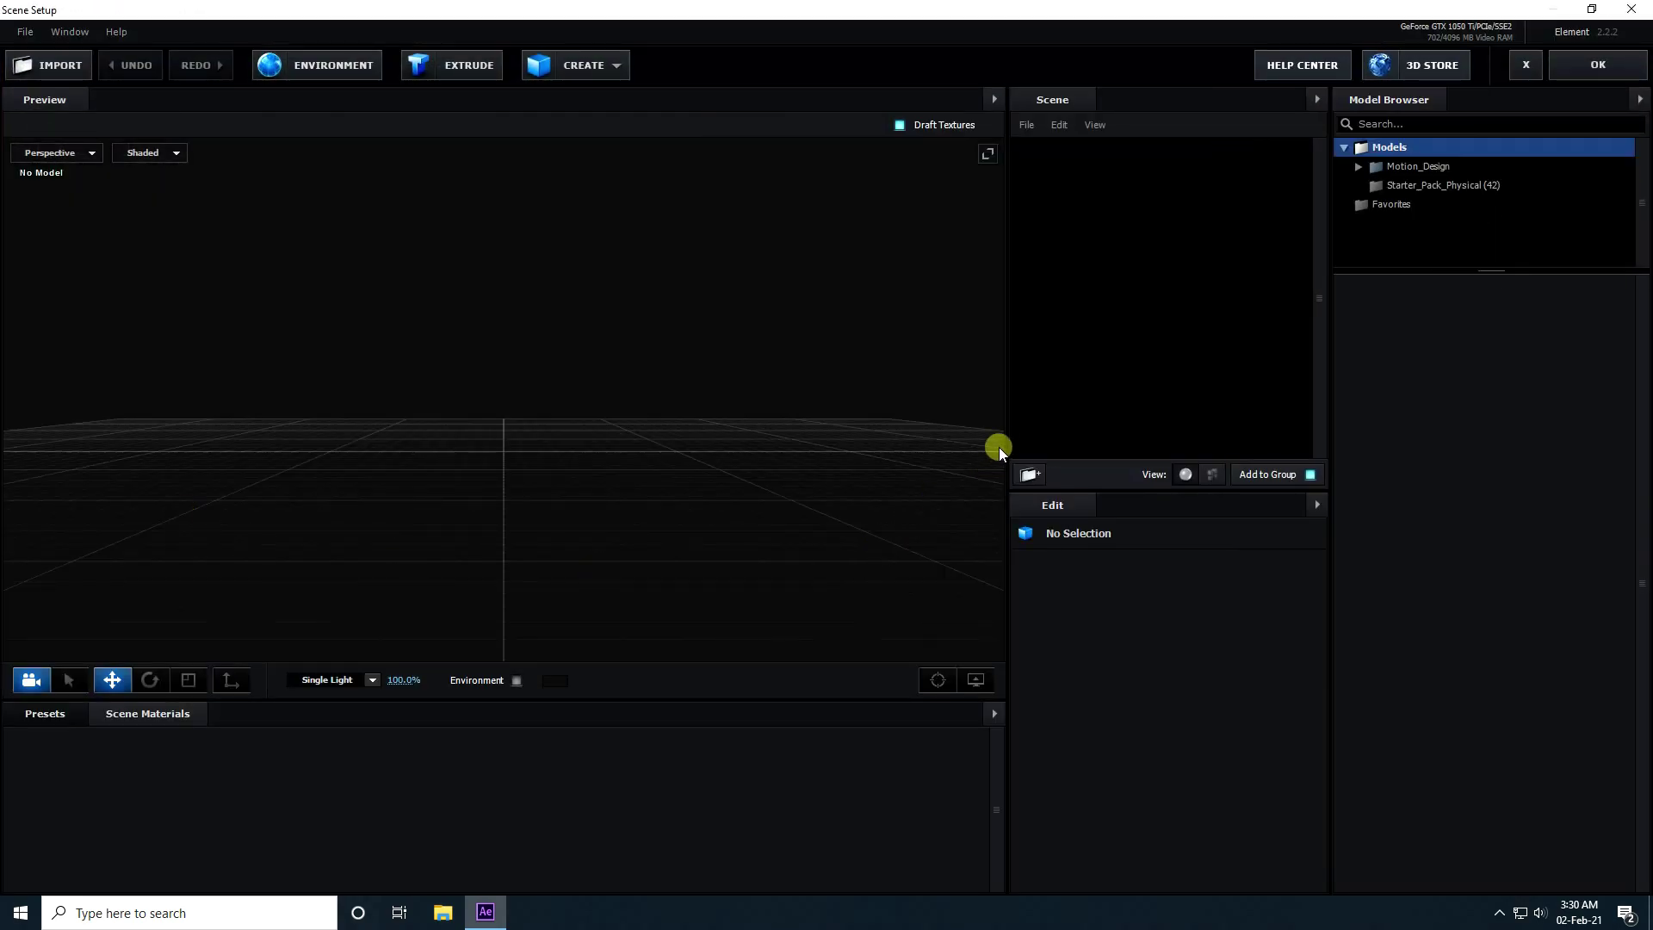
left_click_drag(999, 447, 1013, 441)
left_click_drag(731, 701, 734, 714)
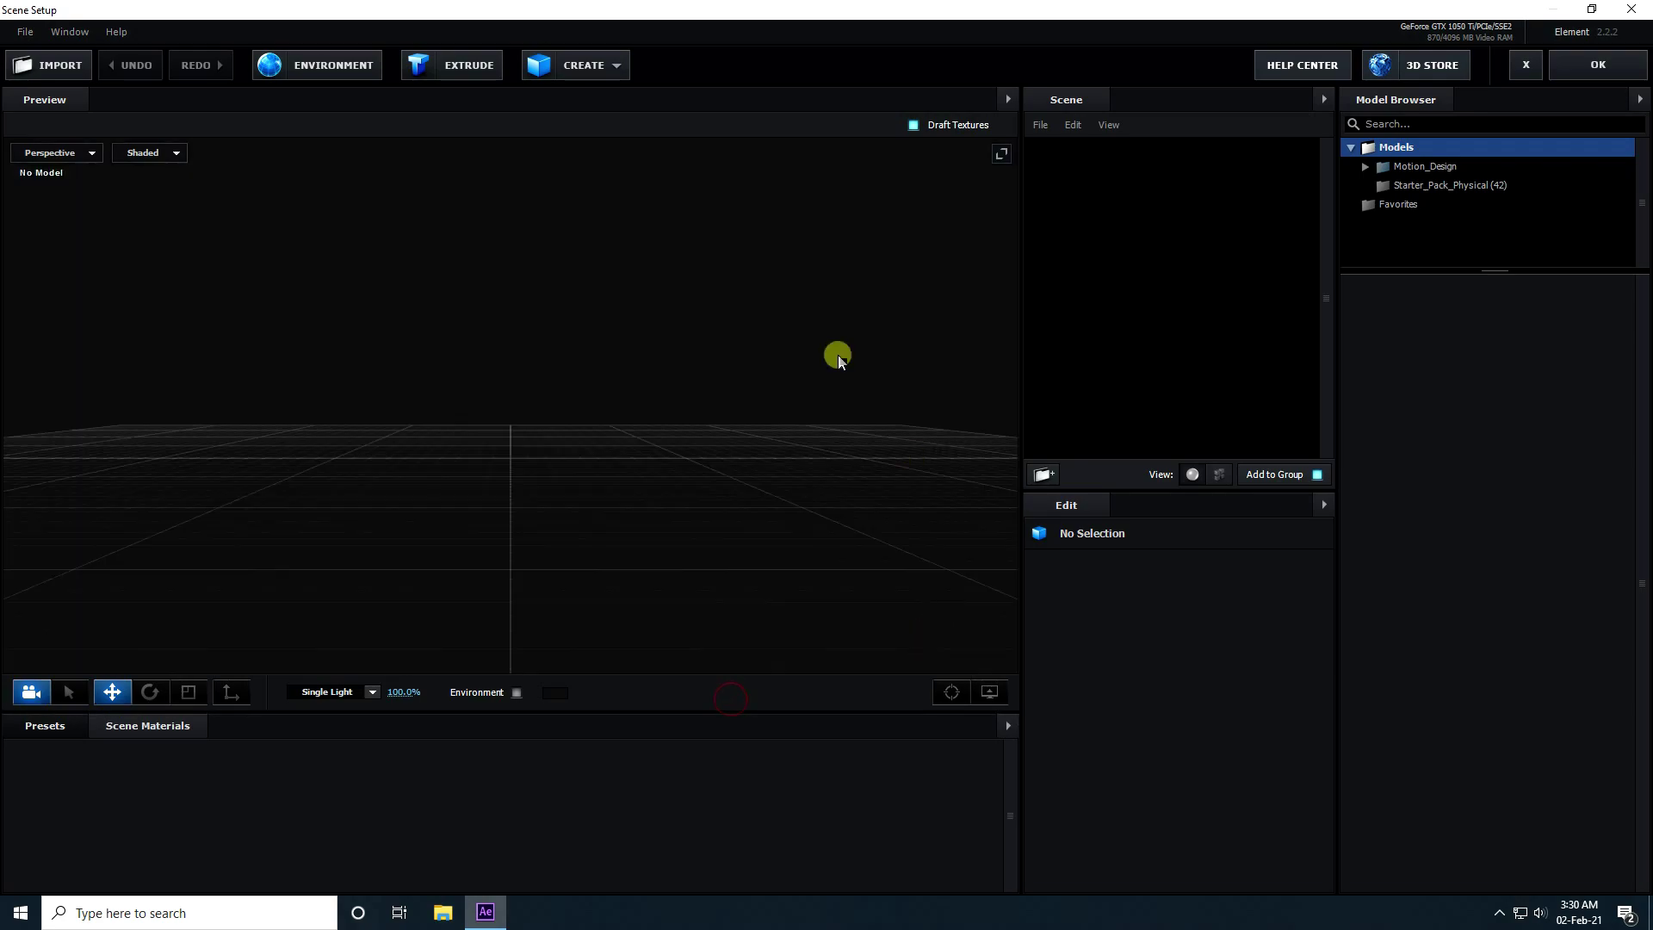
left_click(469, 67)
Step: Set the extrusion model's path resolution to Extreme and inspect the smoothed curves of the letters
left_click_drag(417, 580, 268, 389)
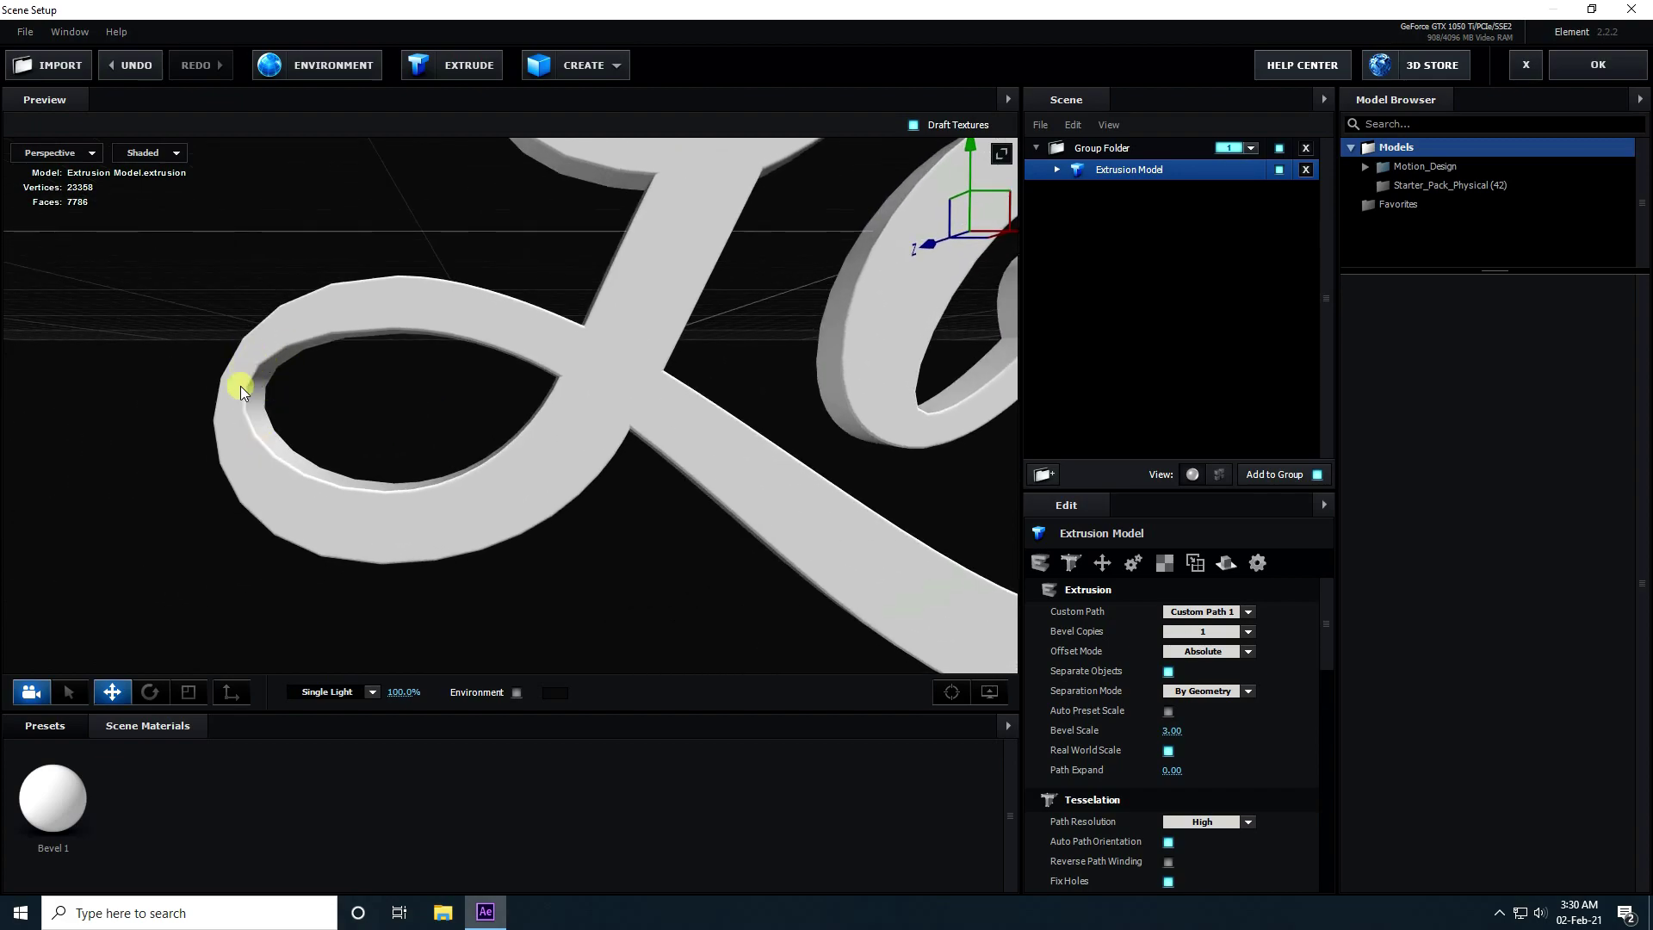
left_click(1247, 821)
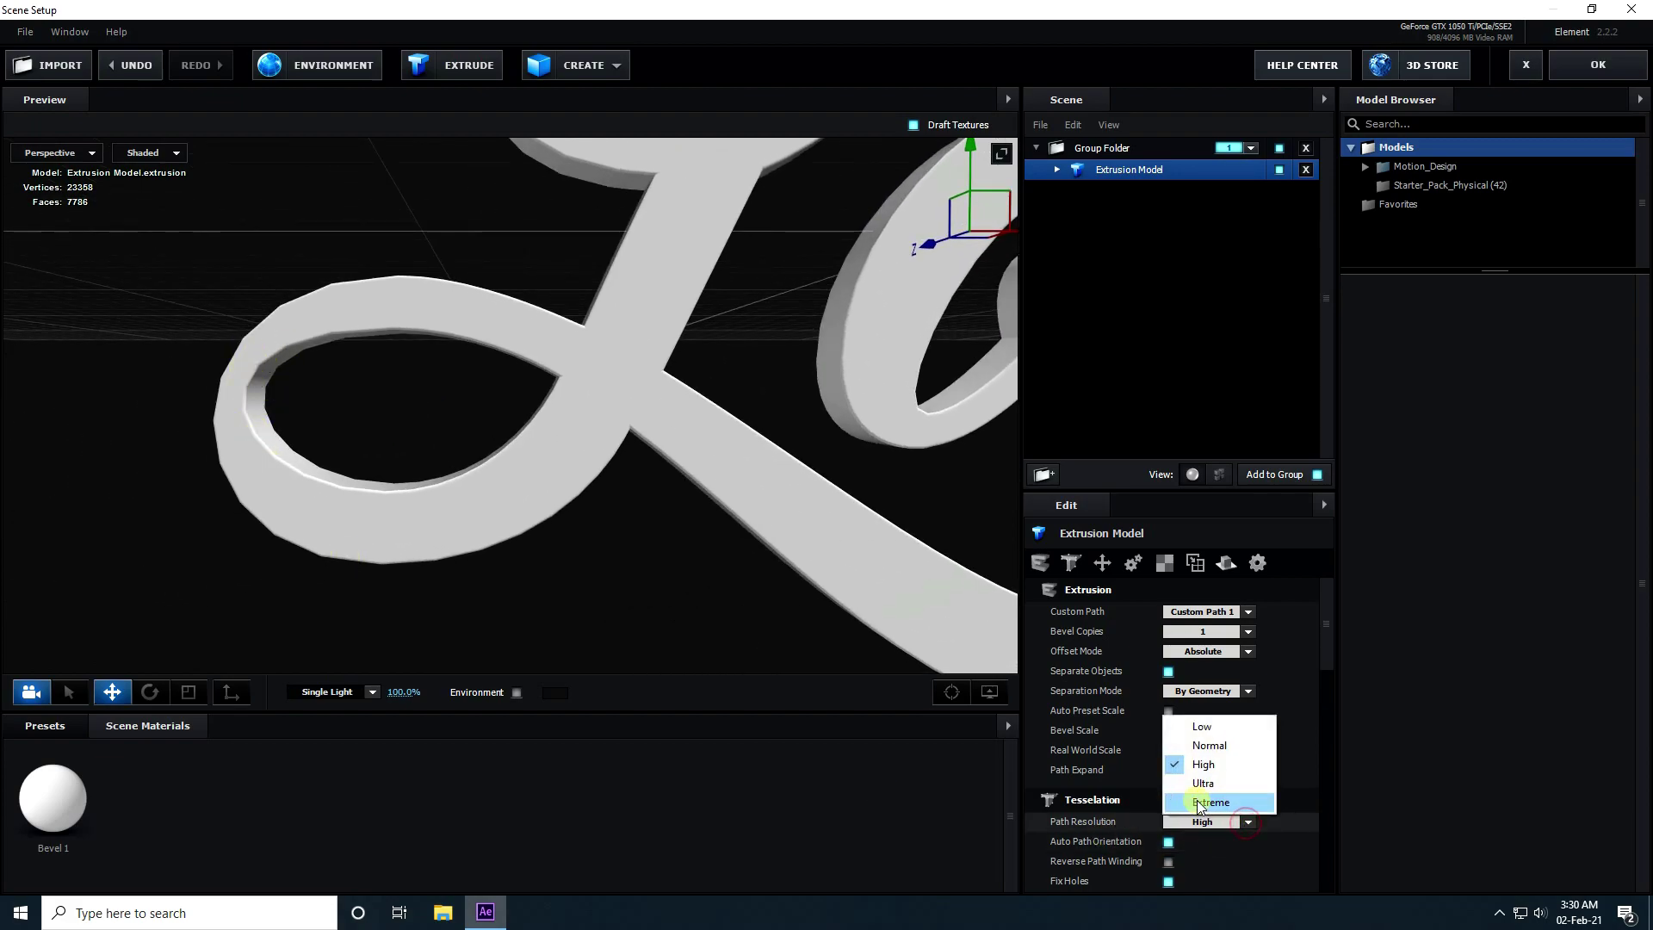
left_click(1198, 802)
left_click_drag(479, 535, 244, 426)
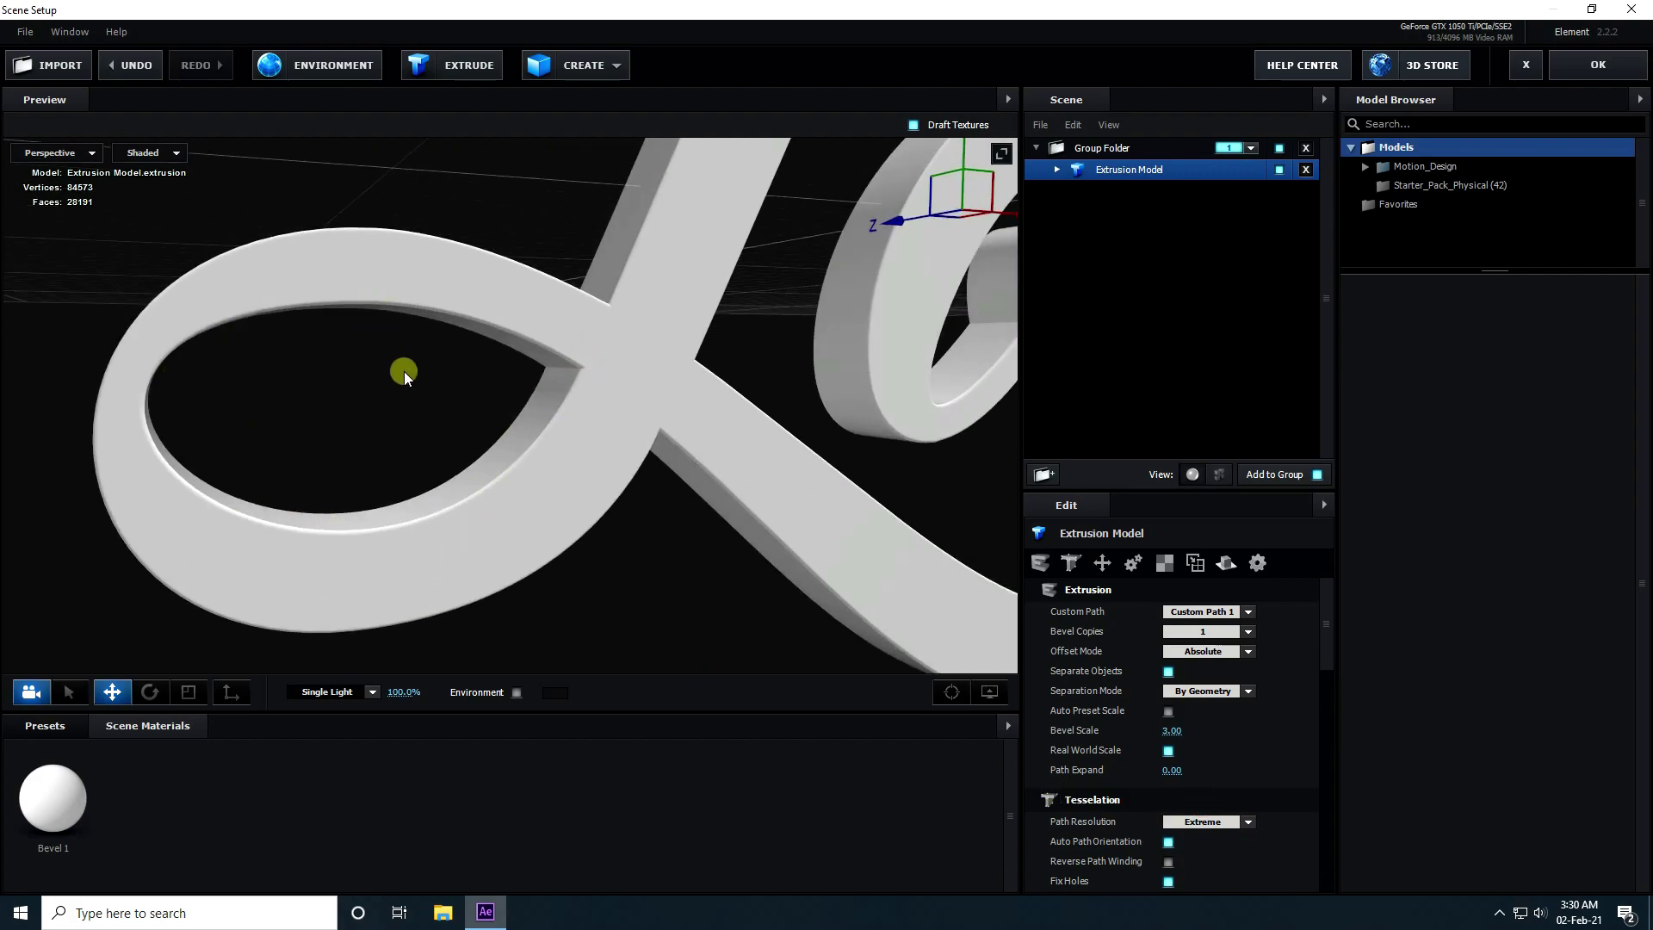
scroll(431, 431, "down", 5)
left_click_drag(424, 450, 517, 527)
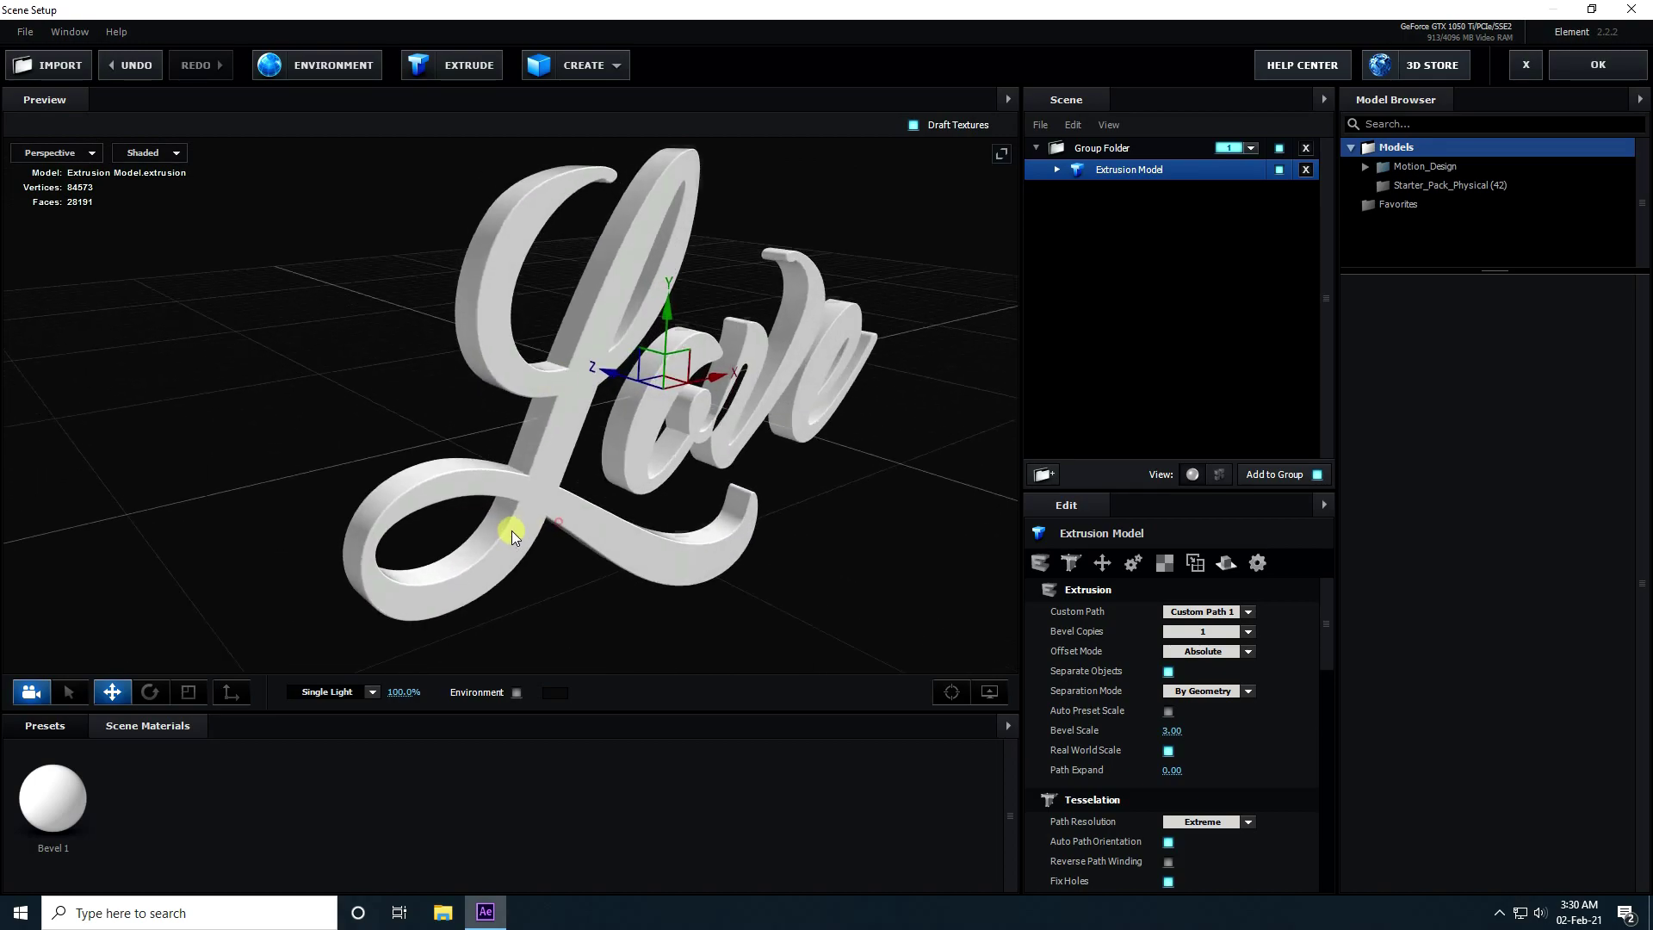
Step: Apply the Gold material from the Physical presets to the extruded Love text
left_click(45, 725)
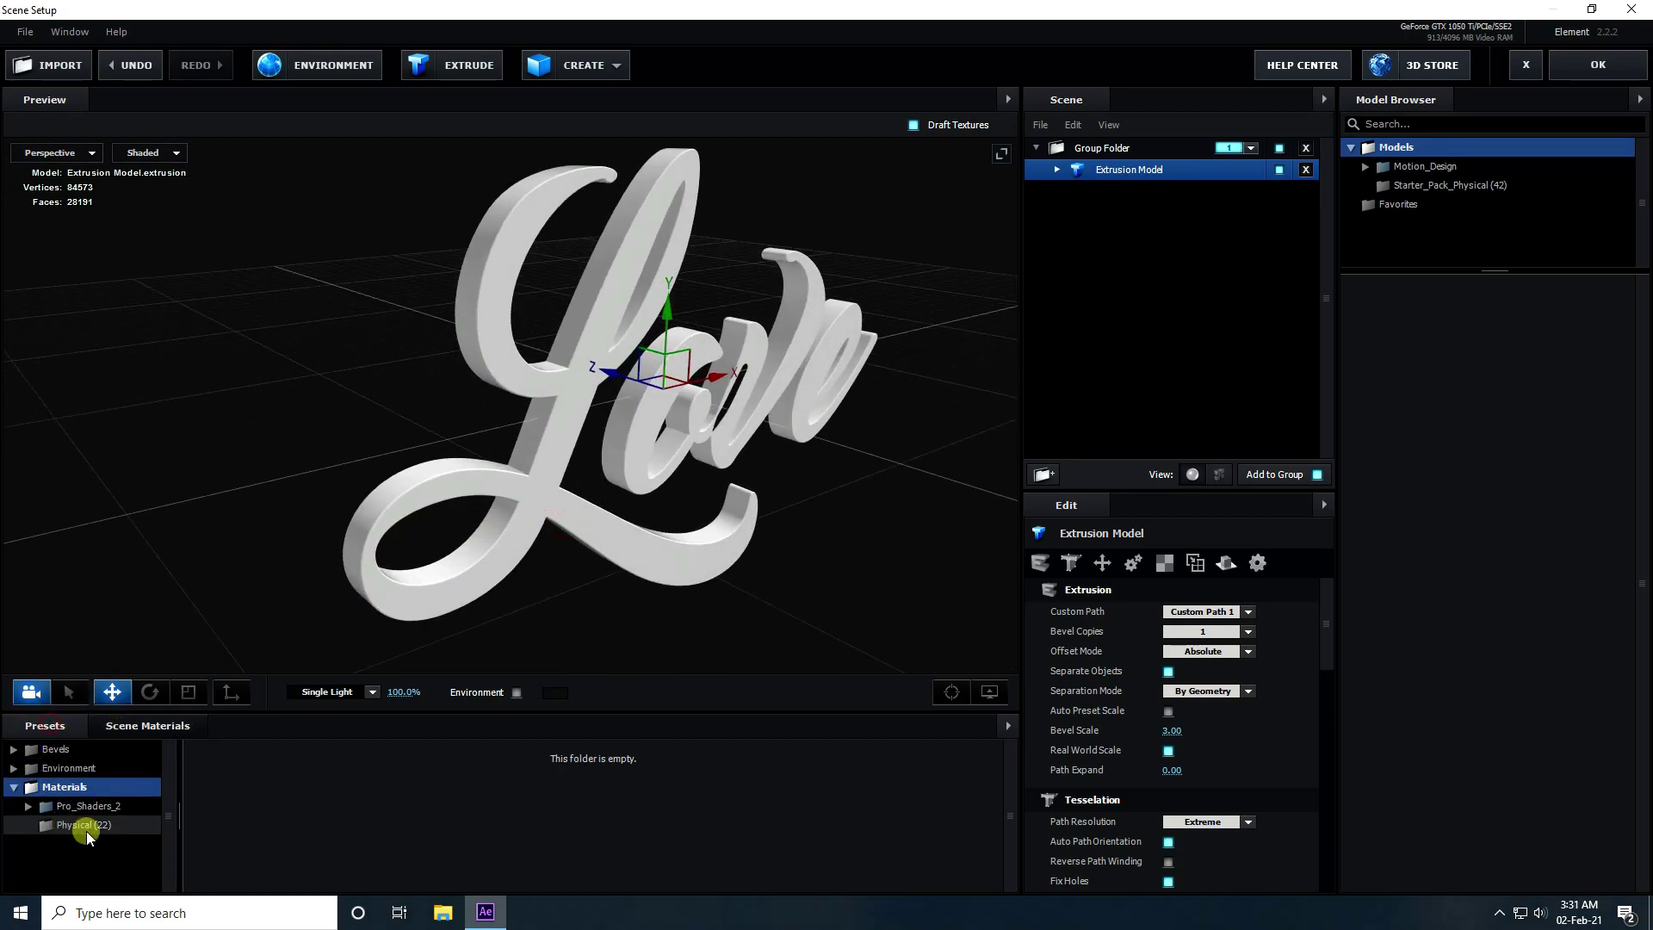
left_click(78, 826)
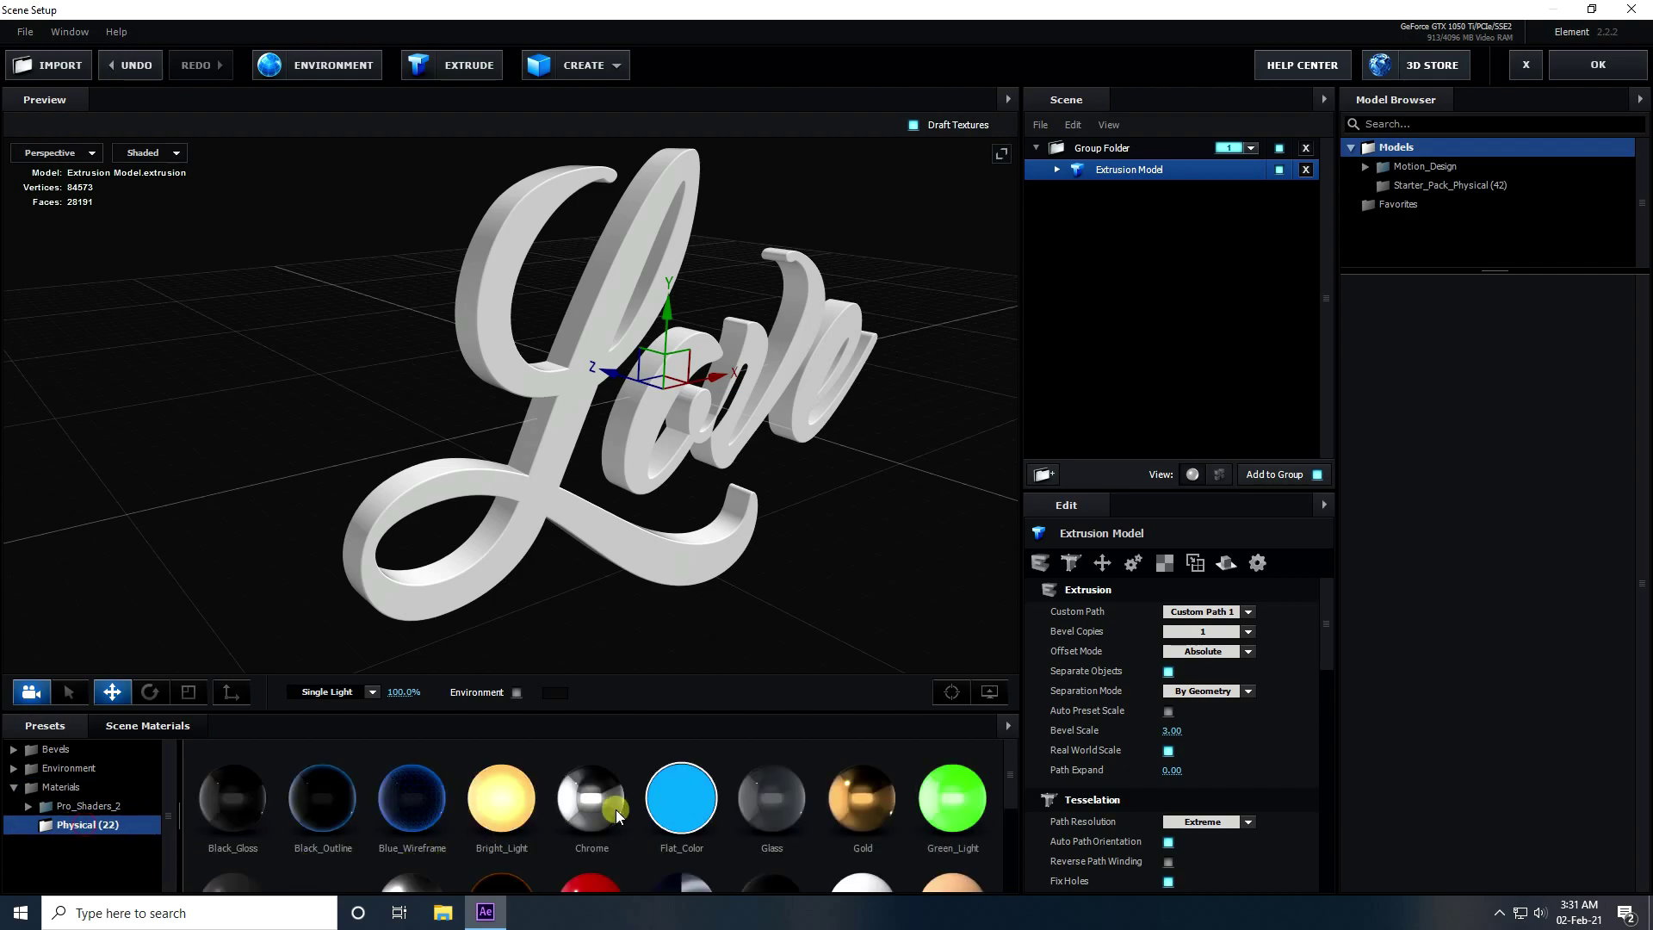
left_click(865, 802)
left_click(155, 726)
left_click_drag(615, 514, 555, 495)
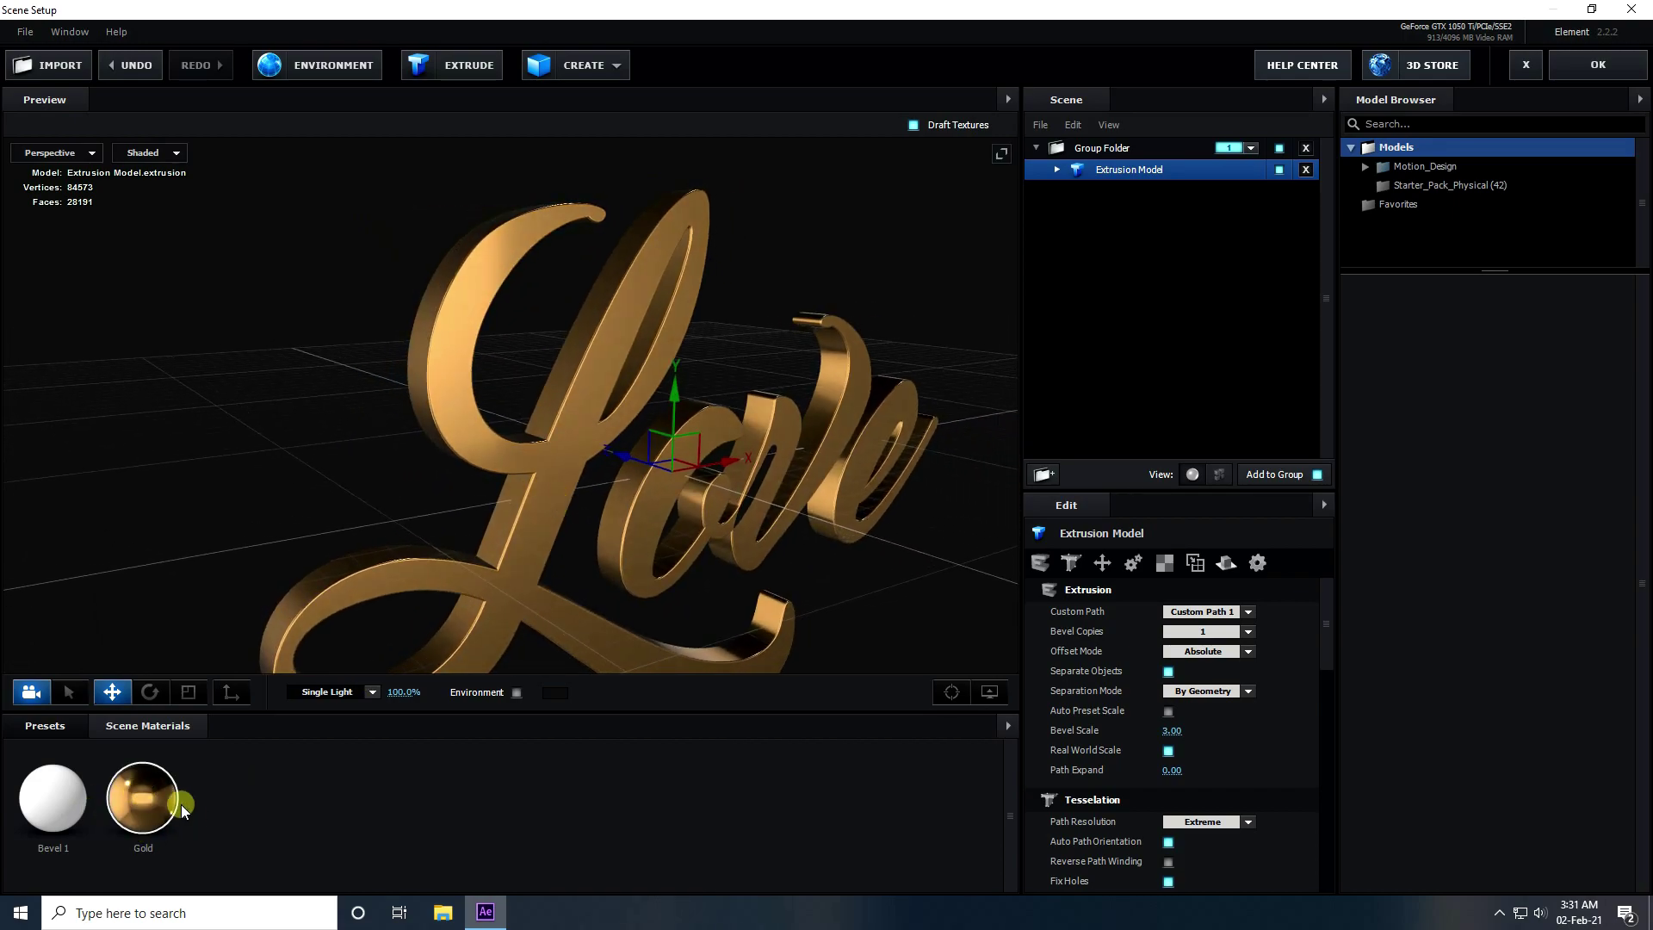
Step: Change the Gold material's reflectivity color to a deeper orange, FFA43D
left_click(141, 807)
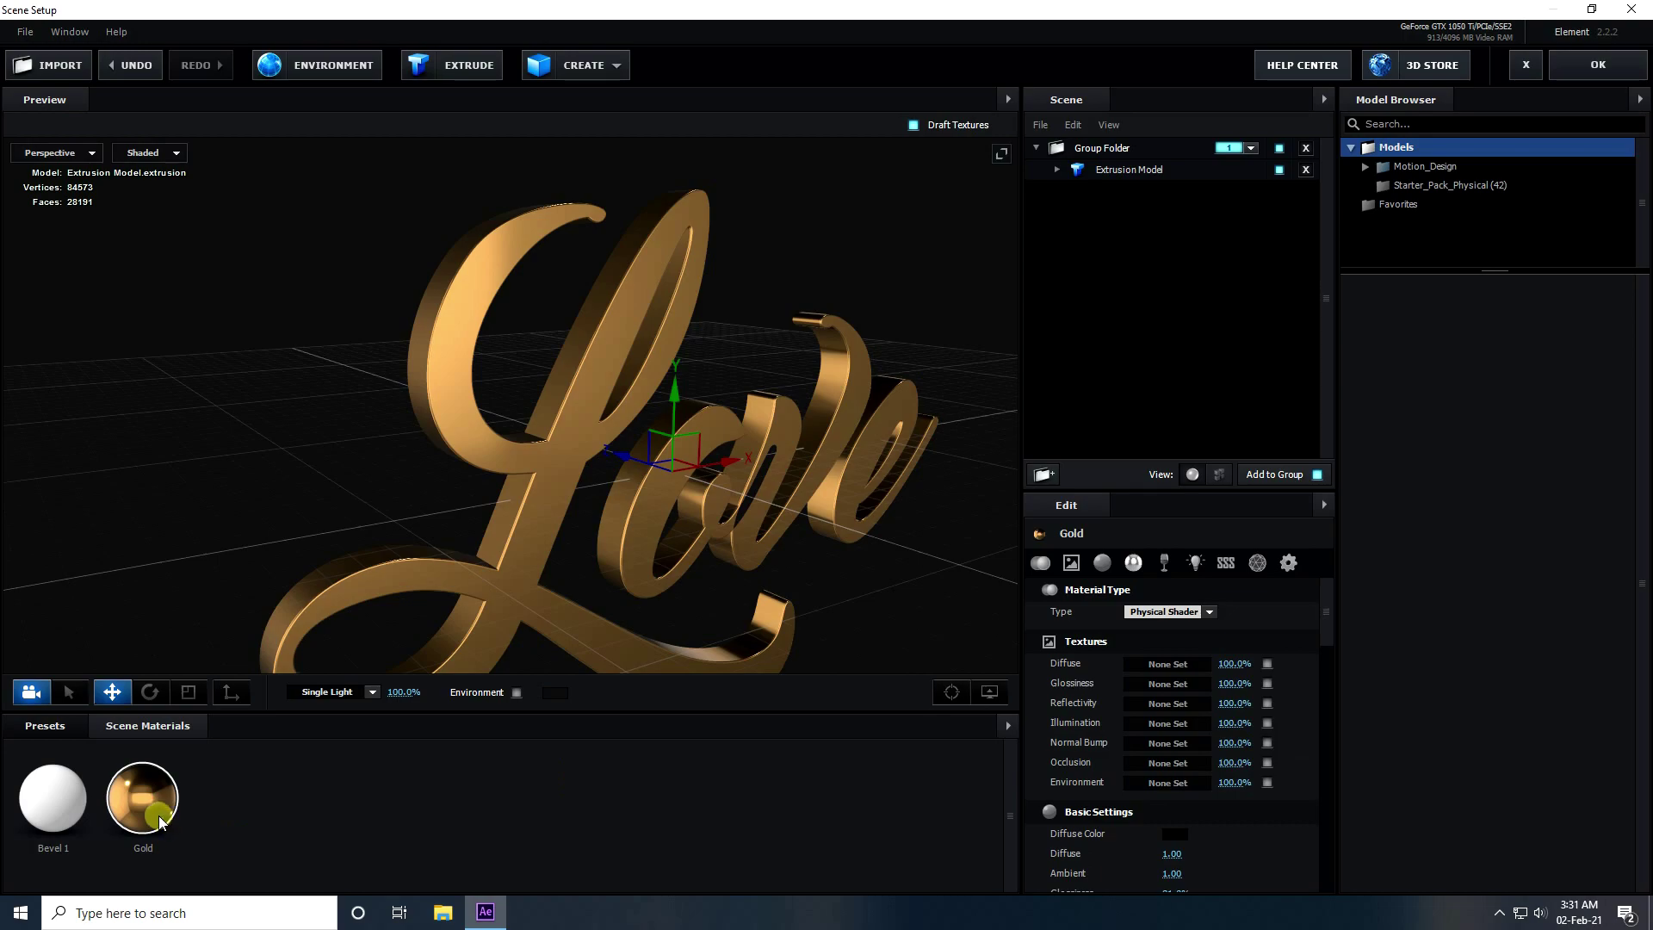
scroll(1279, 779, "down", 5)
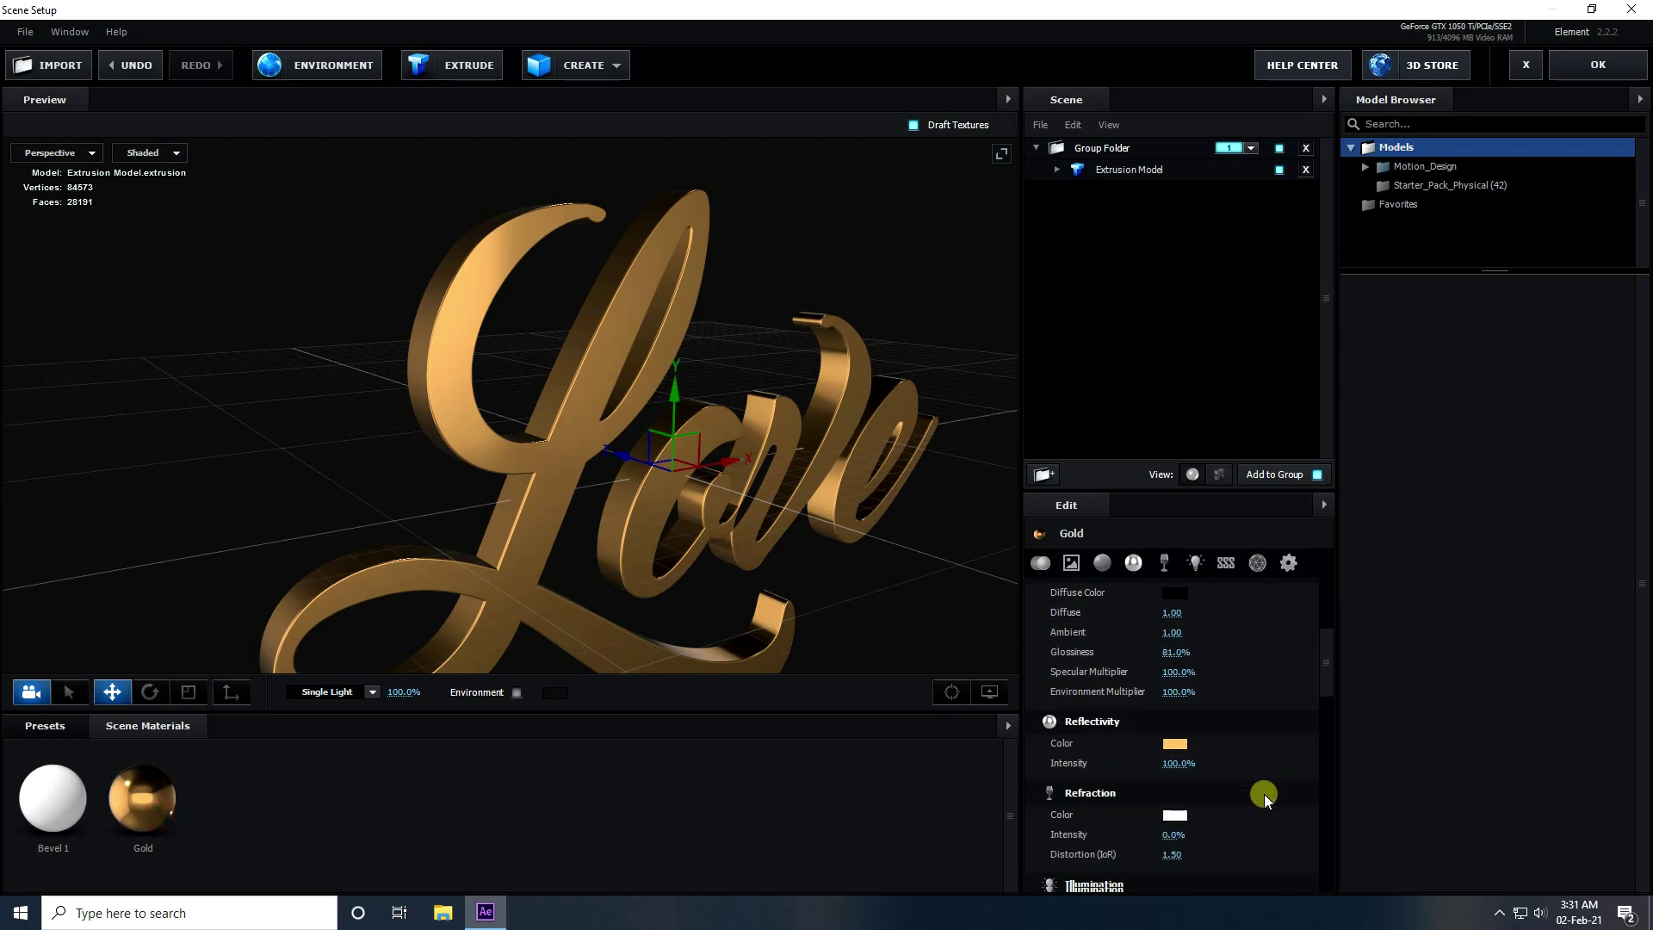
left_click(1174, 743)
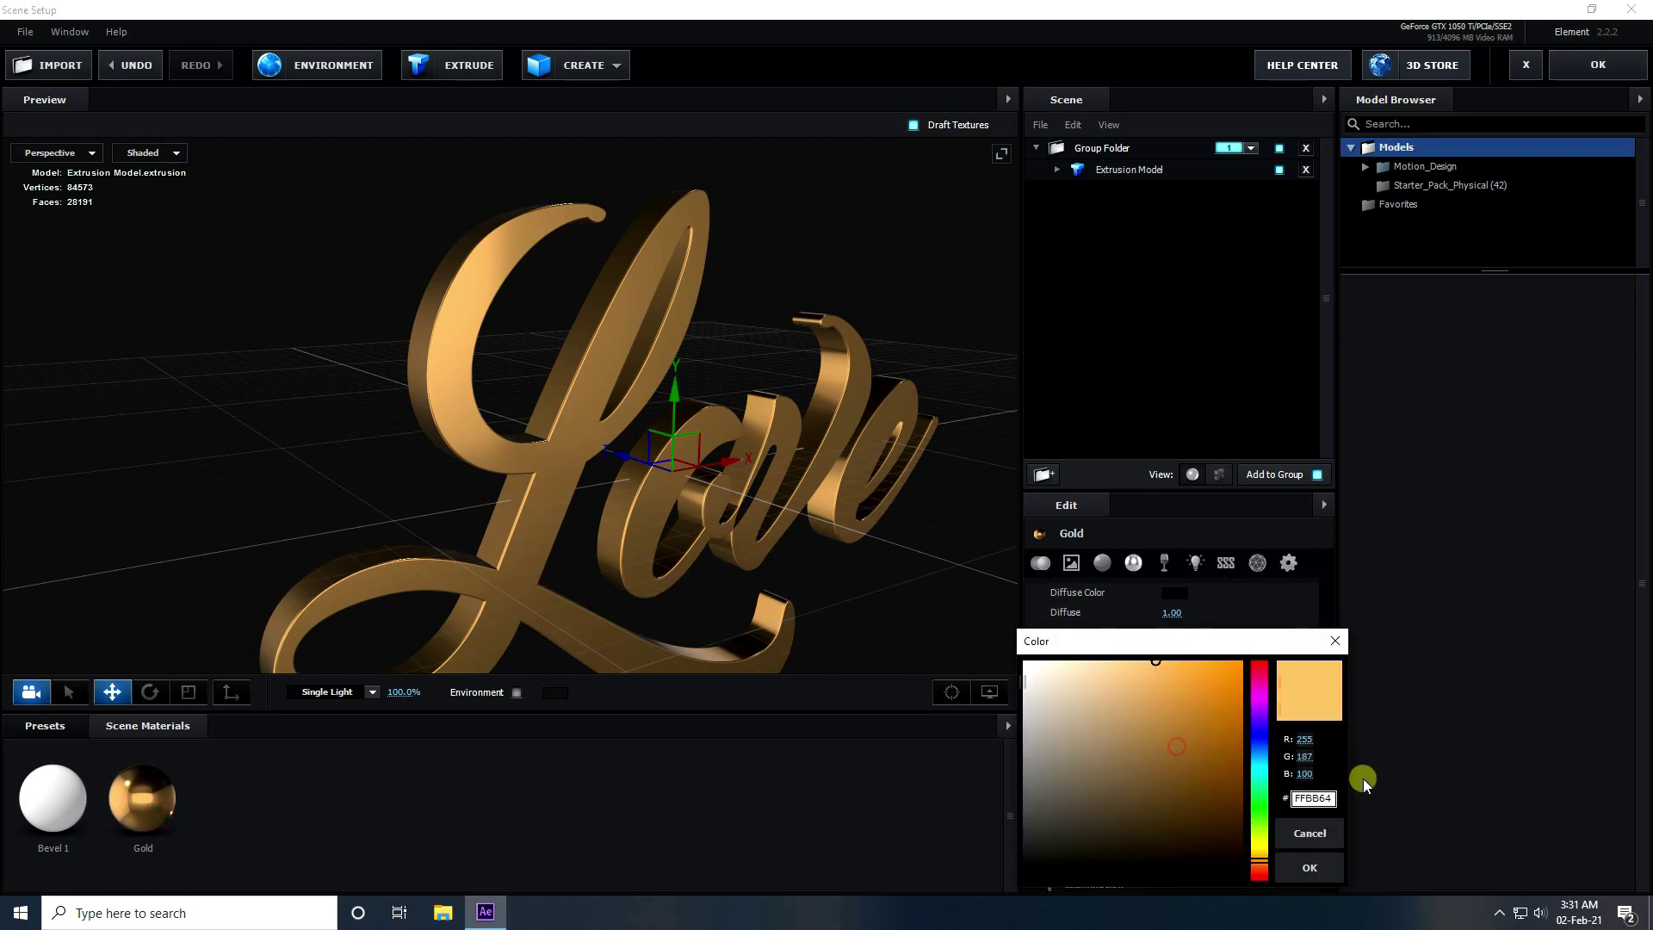
left_click_drag(1166, 645, 744, 442)
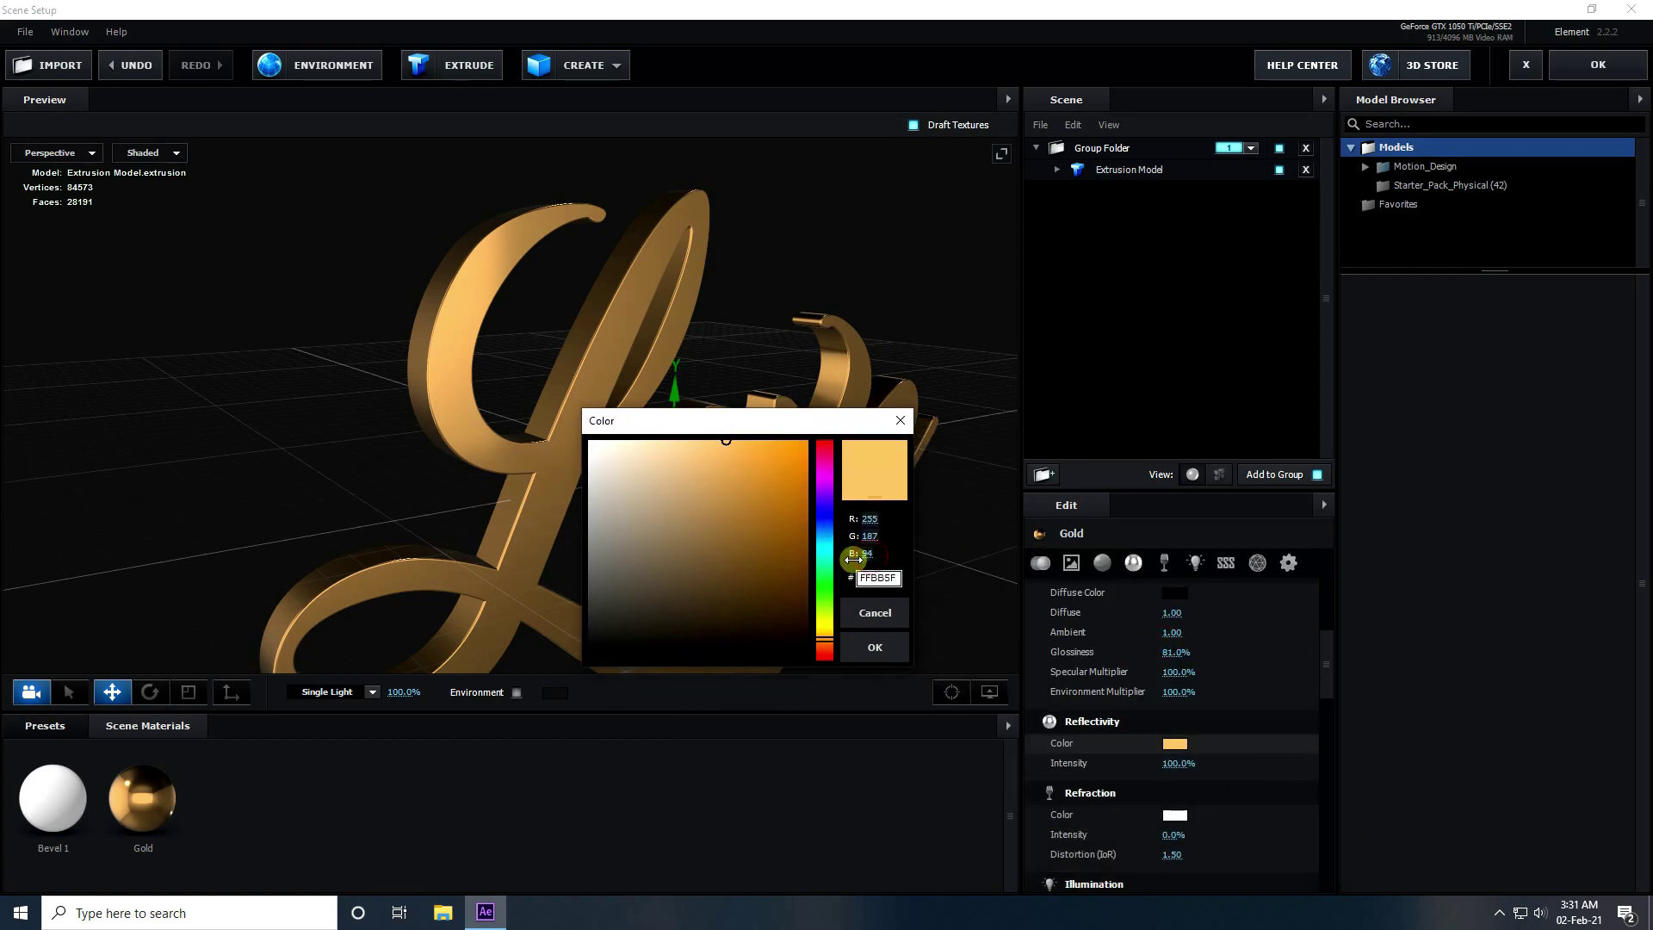
left_click_drag(808, 570, 772, 577)
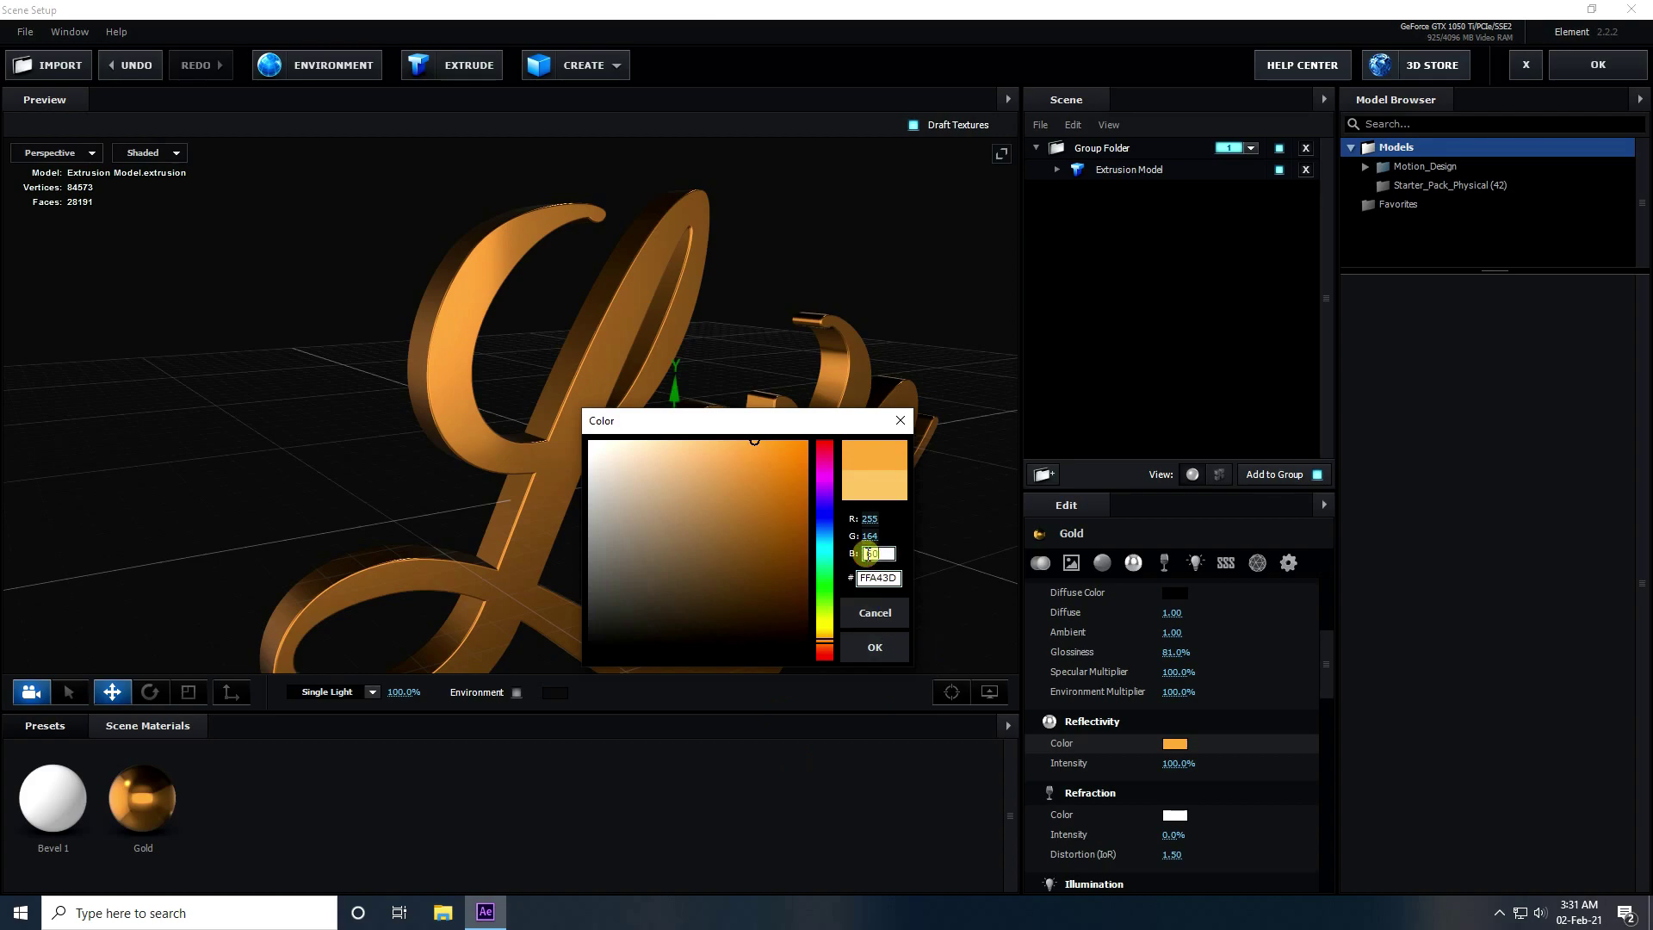
left_click(874, 646)
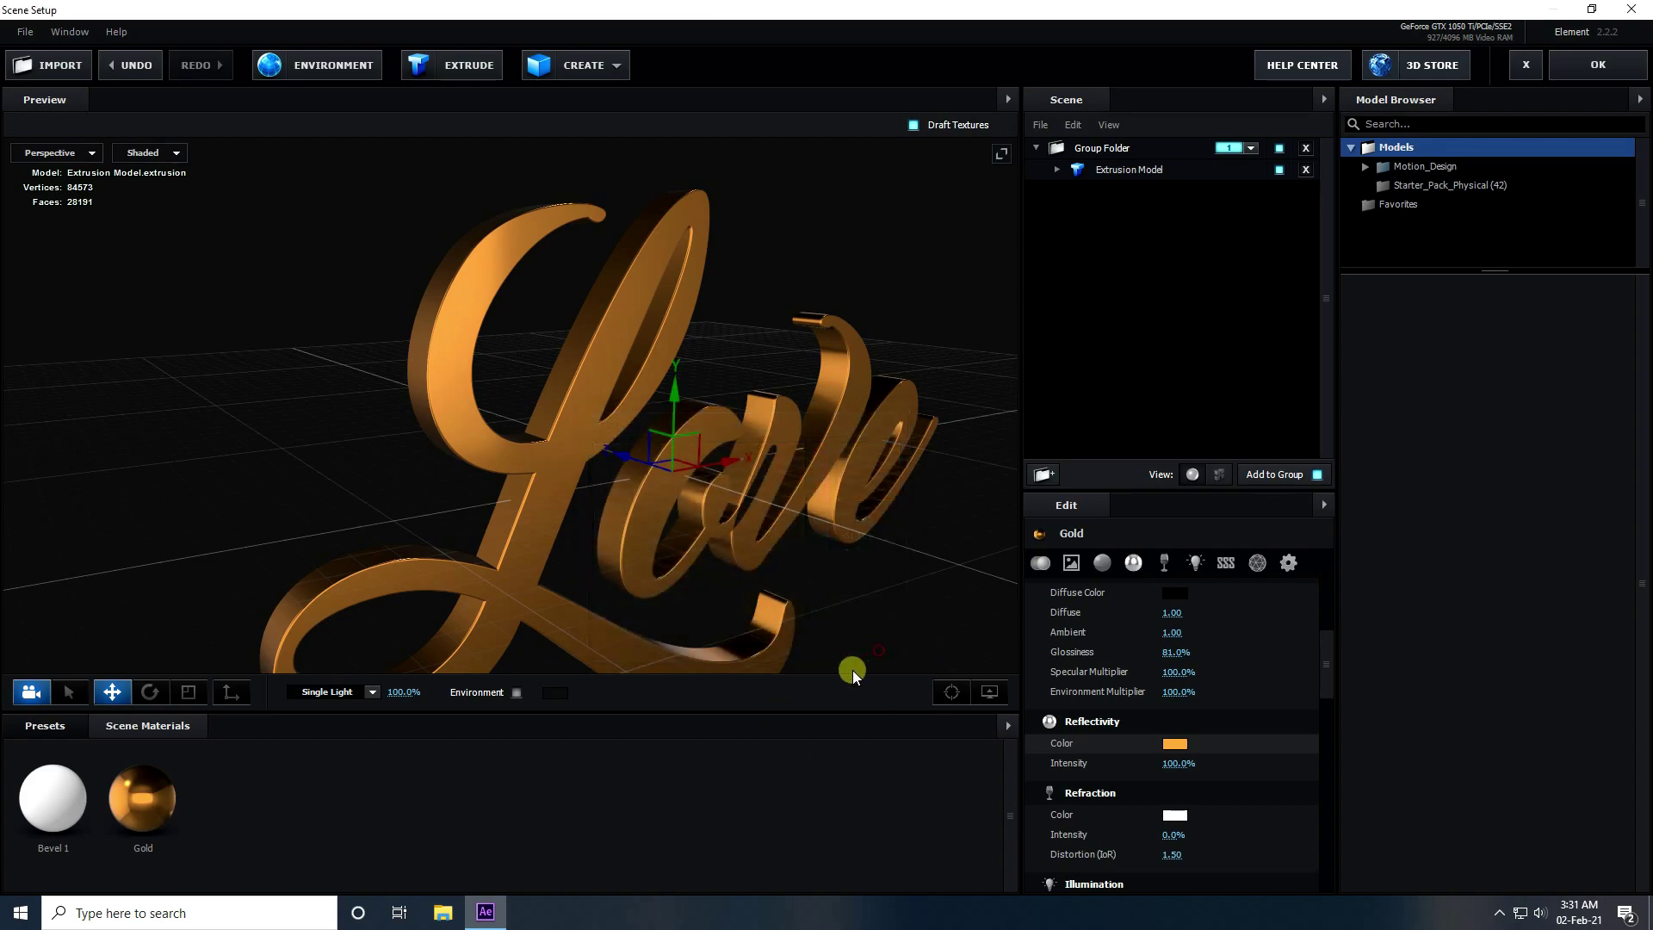
Step: Set the Extrude value of the Love model's Gold bevel to 2.00 and check the thicker letters from the side
mouse_move(754, 571)
left_mouse_down()
mouse_move(841, 557)
mouse_move(727, 556)
left_mouse_up()
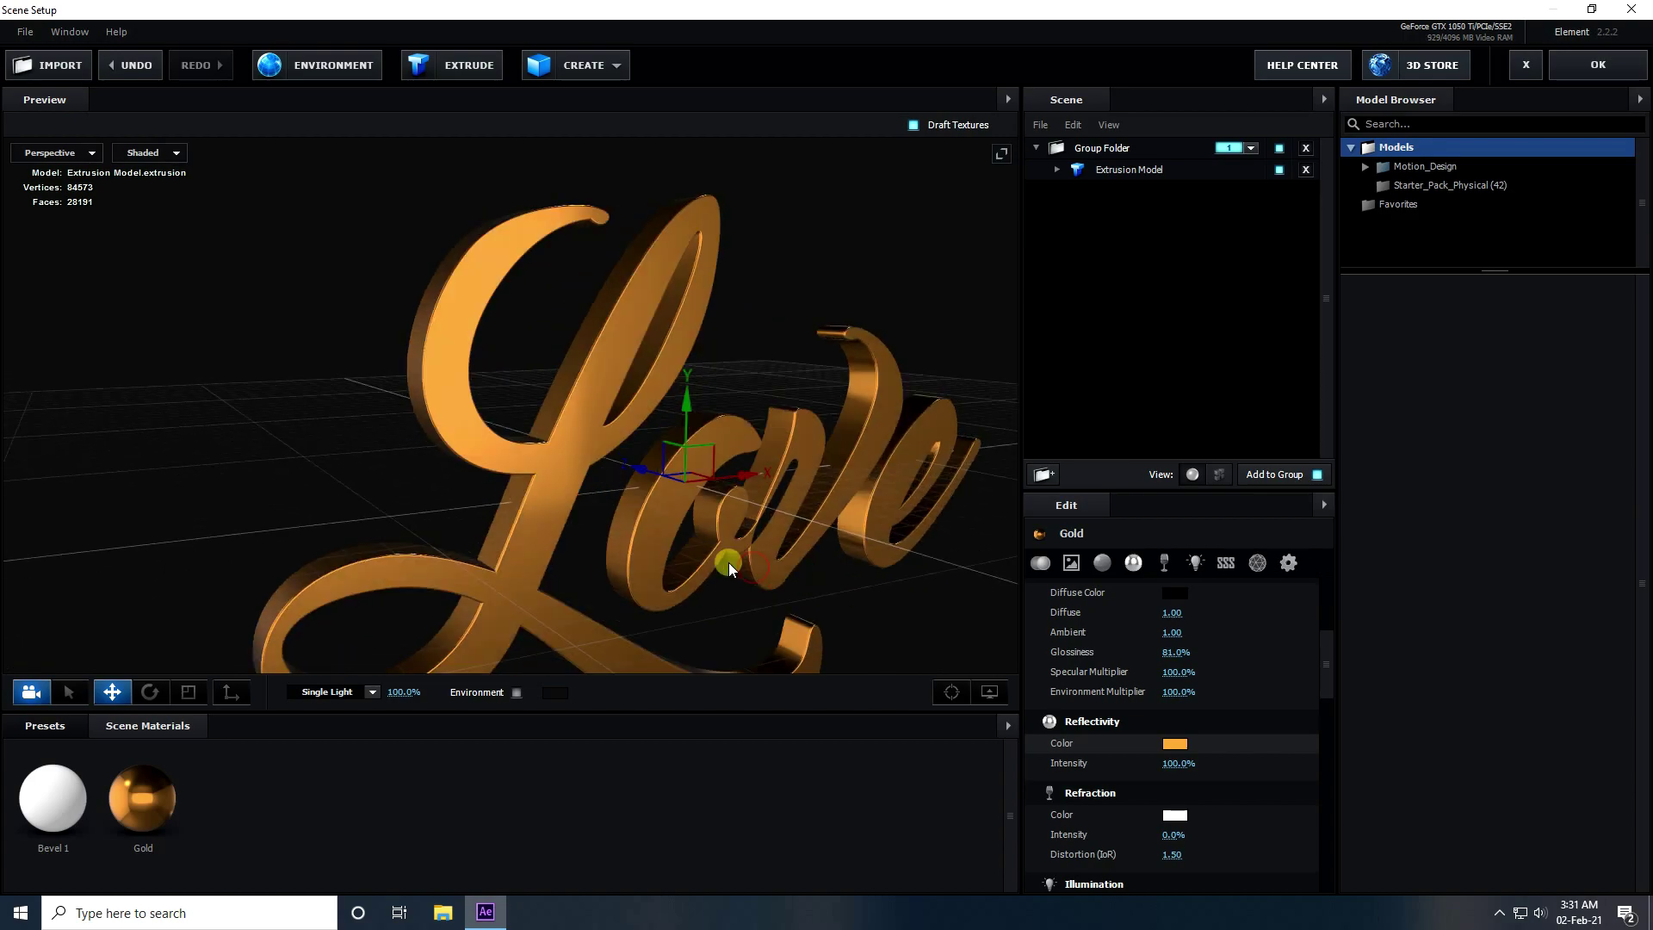
scroll(708, 560, "up", 3)
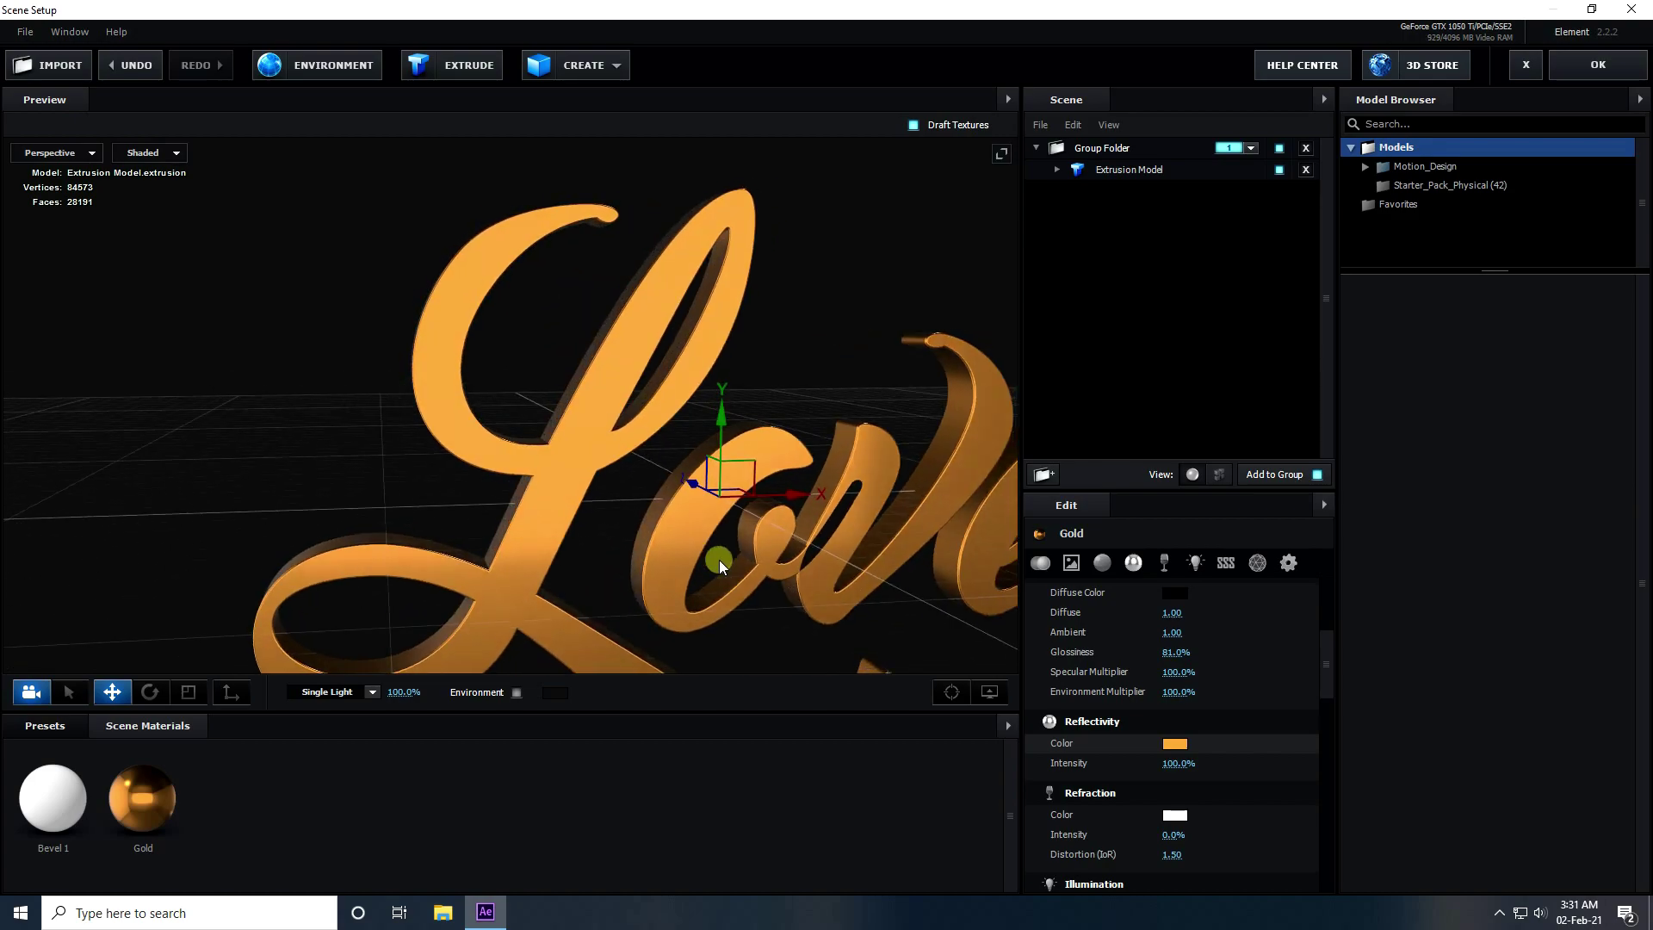
left_click(1062, 174)
left_click(1110, 190)
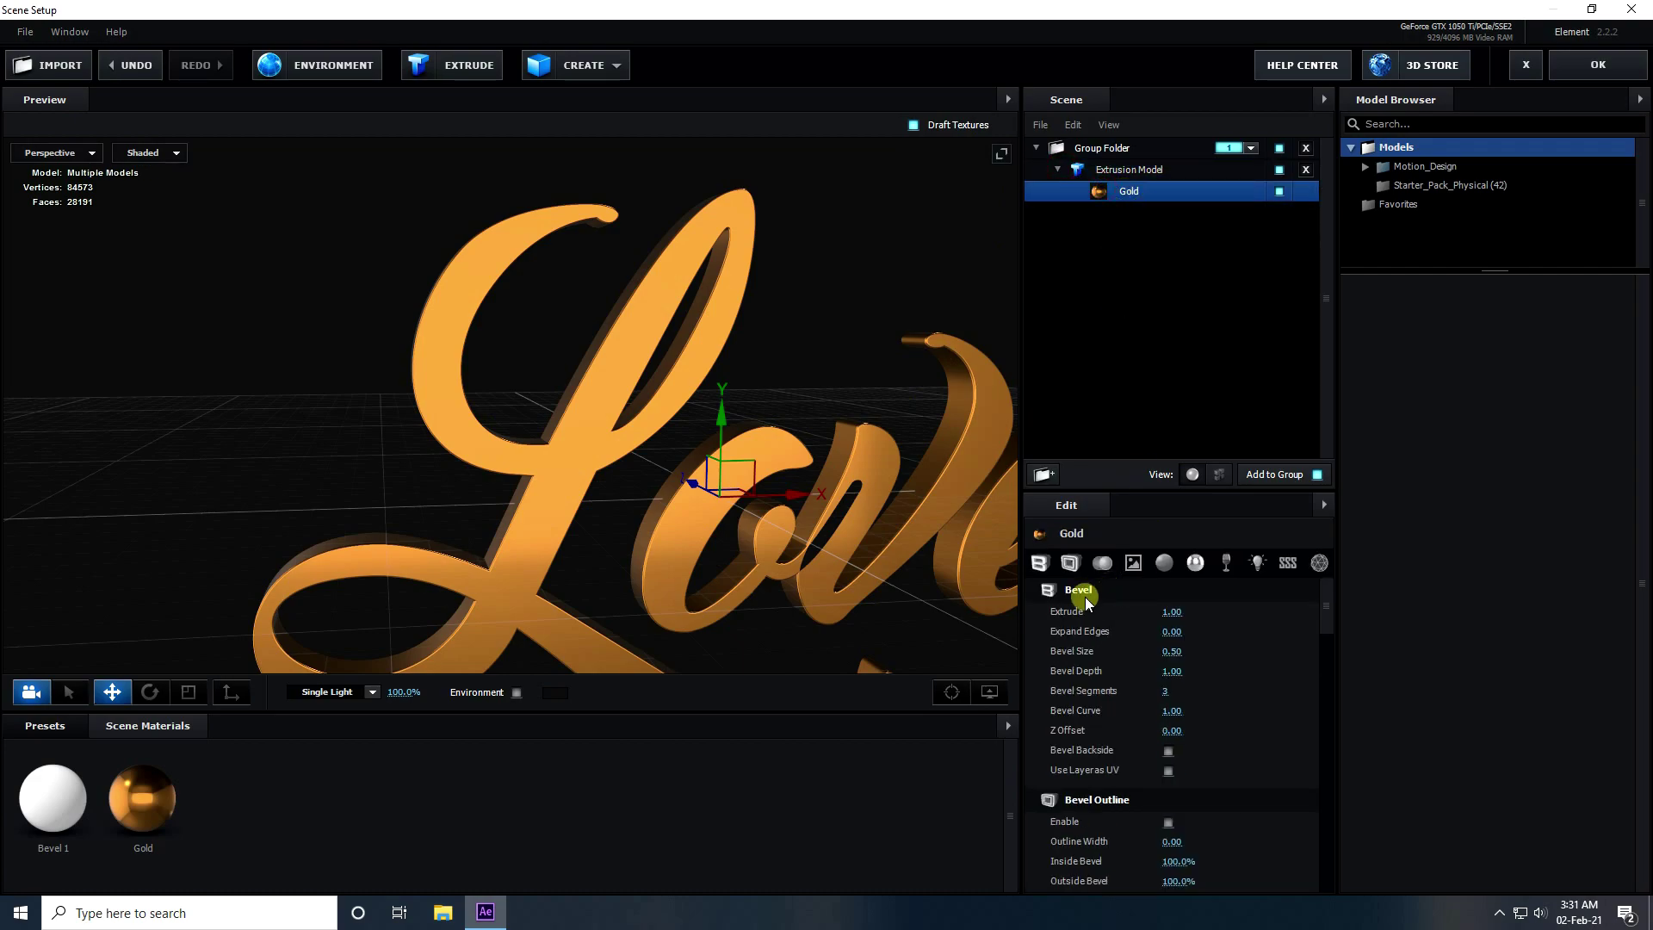
mouse_move(1174, 613)
left_mouse_down()
mouse_move(1218, 609)
mouse_move(1173, 610)
left_mouse_up()
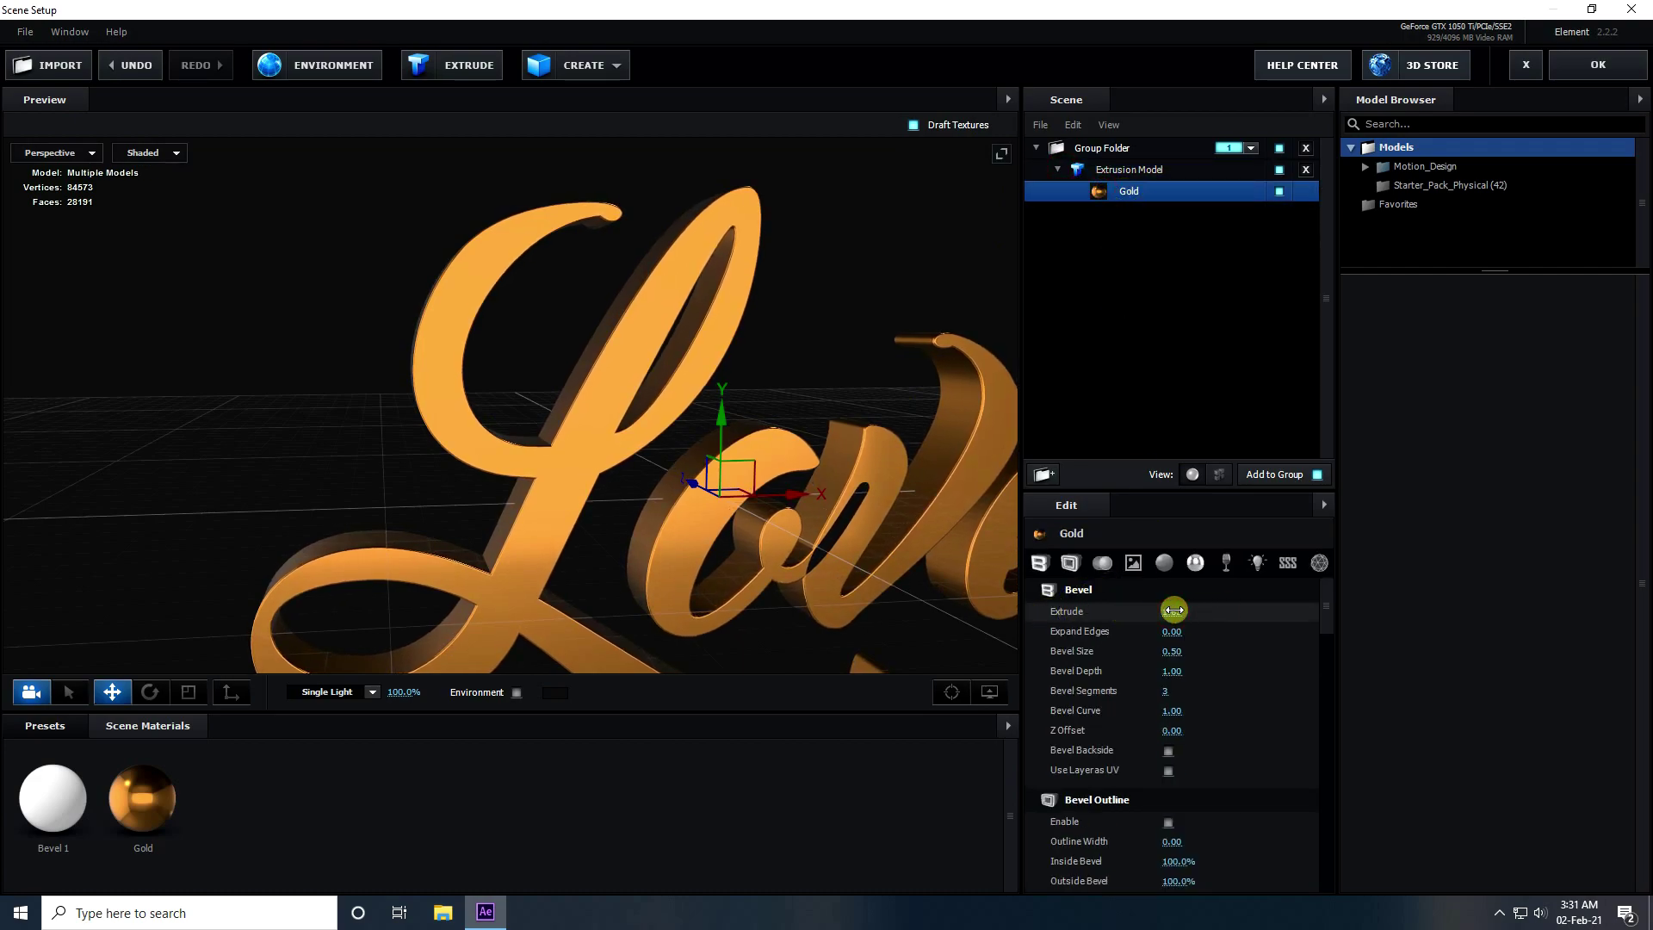
left_click_drag(665, 523, 731, 527)
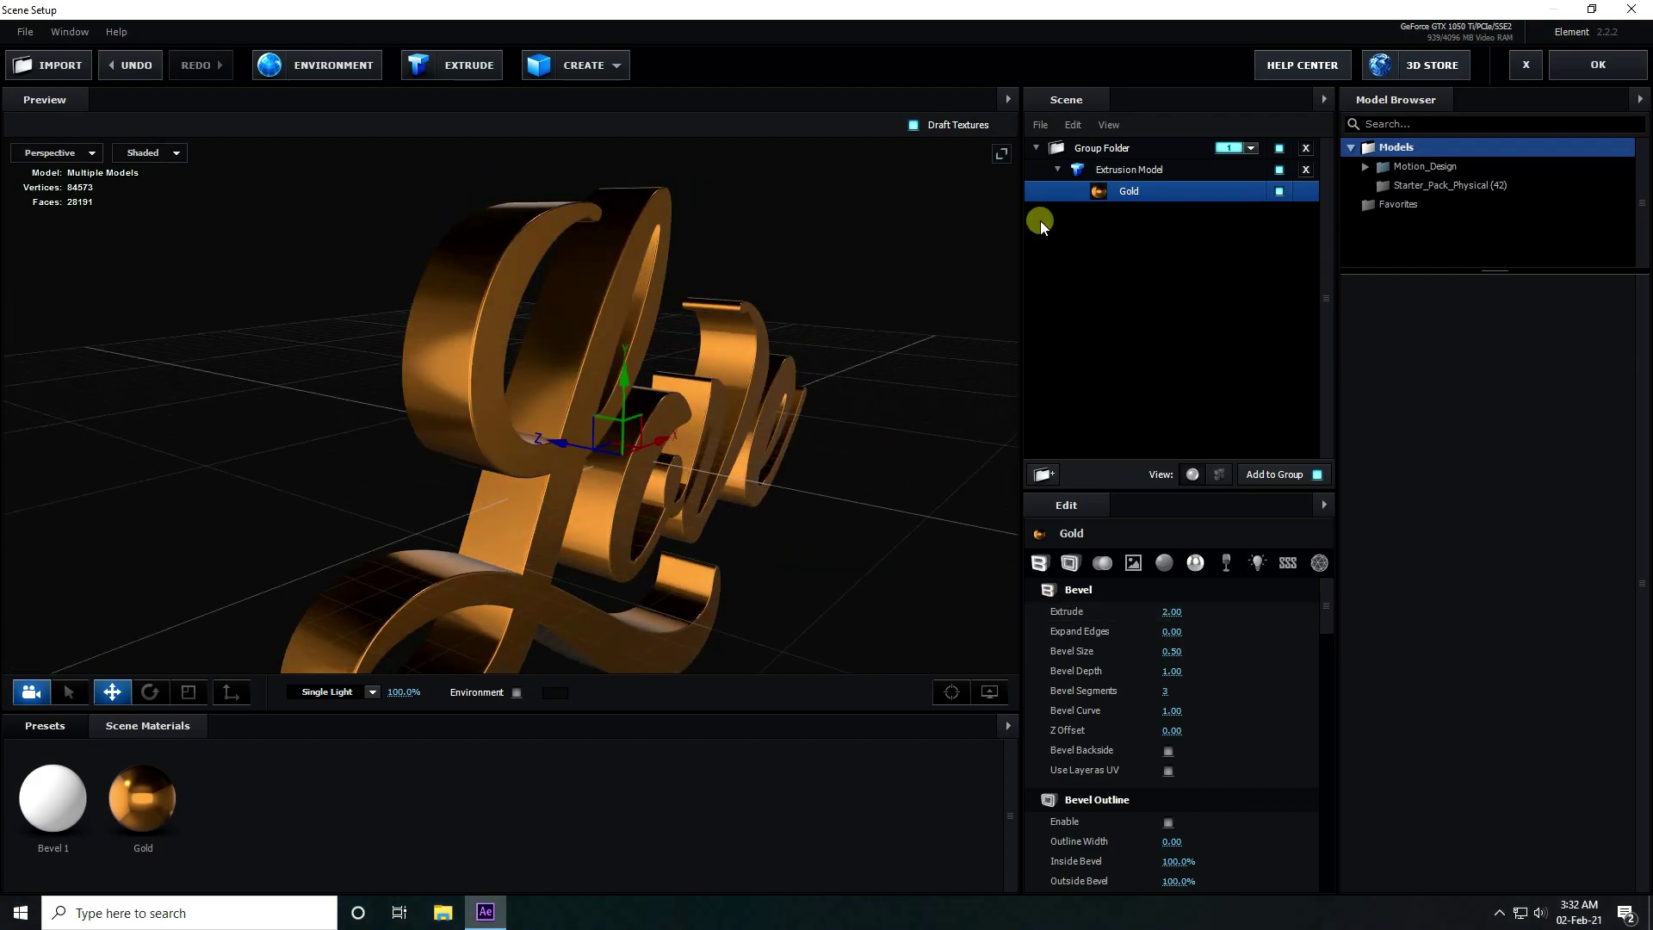
Step: Duplicate the extrusion model and move the copy behind the original text along the Z axis
left_click(1128, 169)
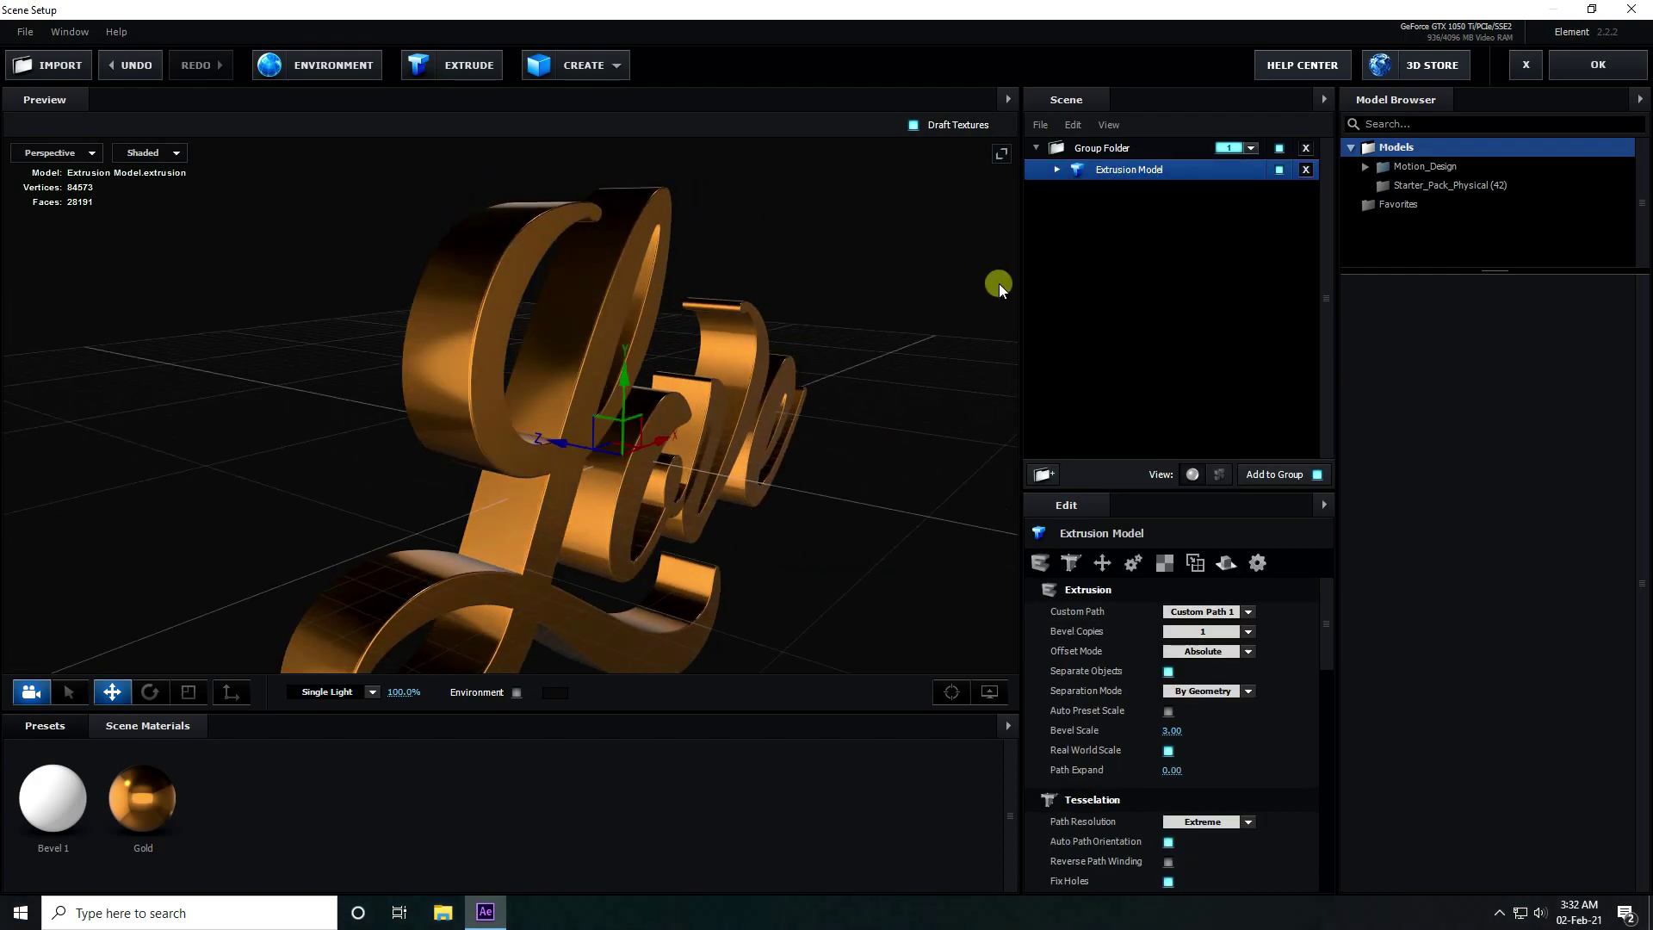
key("ctrl+d")
scroll(551, 448, "up", 5)
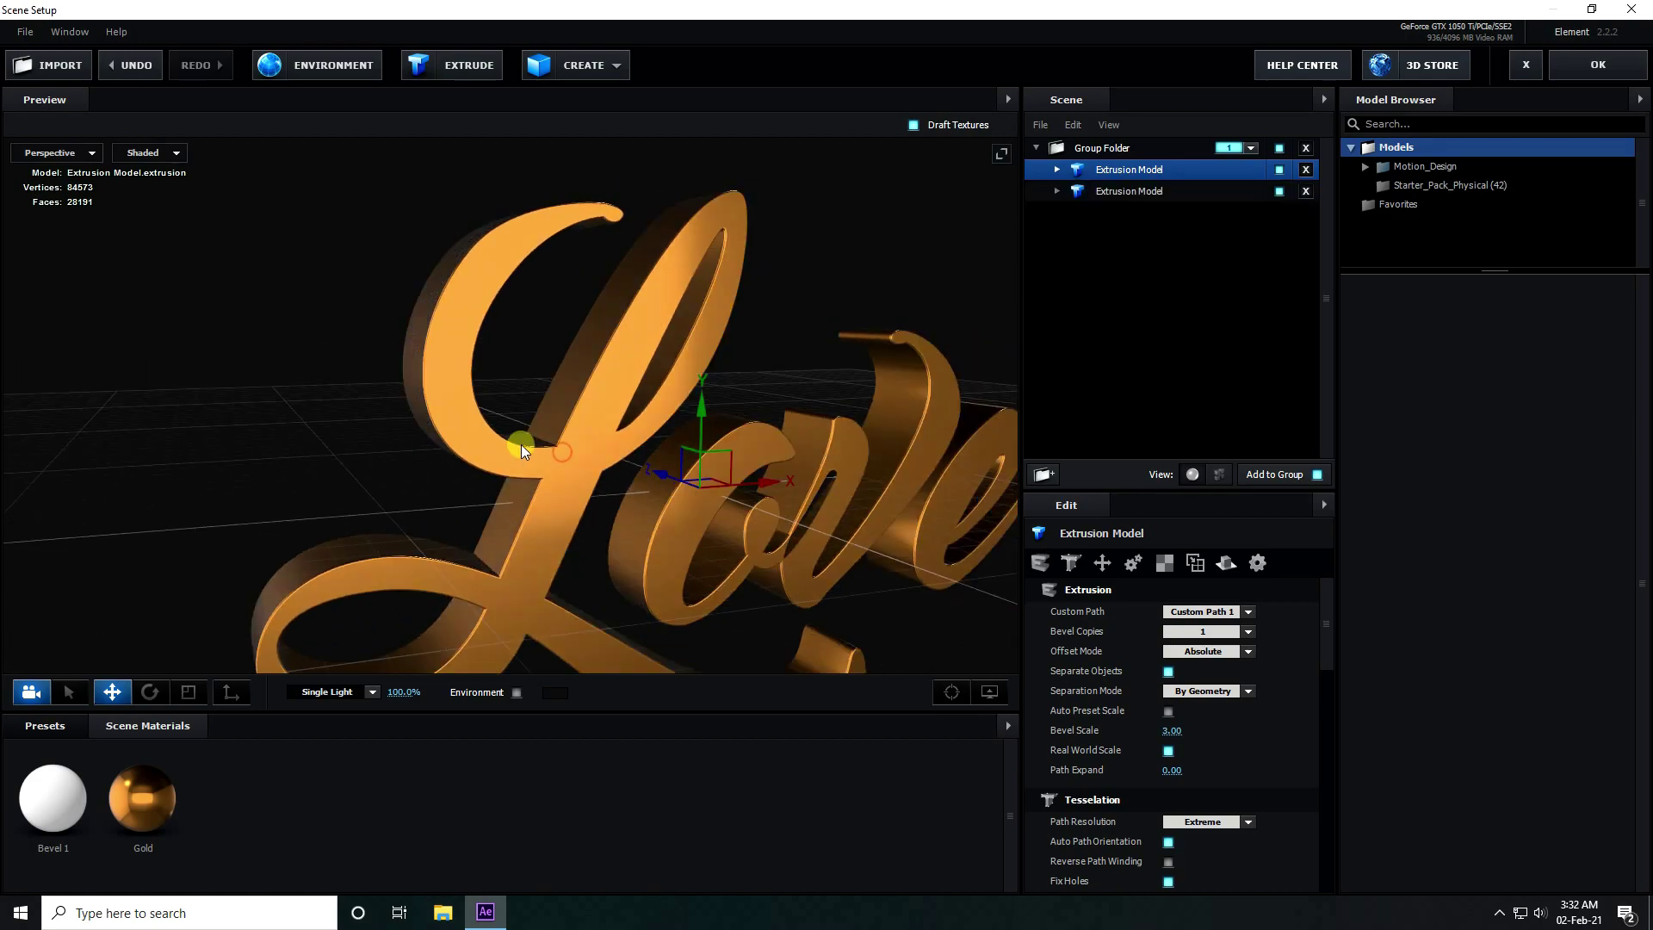
mouse_move(520, 449)
left_mouse_down()
mouse_move(555, 435)
mouse_move(473, 416)
mouse_move(575, 487)
mouse_move(541, 462)
left_mouse_up()
Step: Set the rear copy's Gold bevel Extrude to 0.50
left_click(1057, 169)
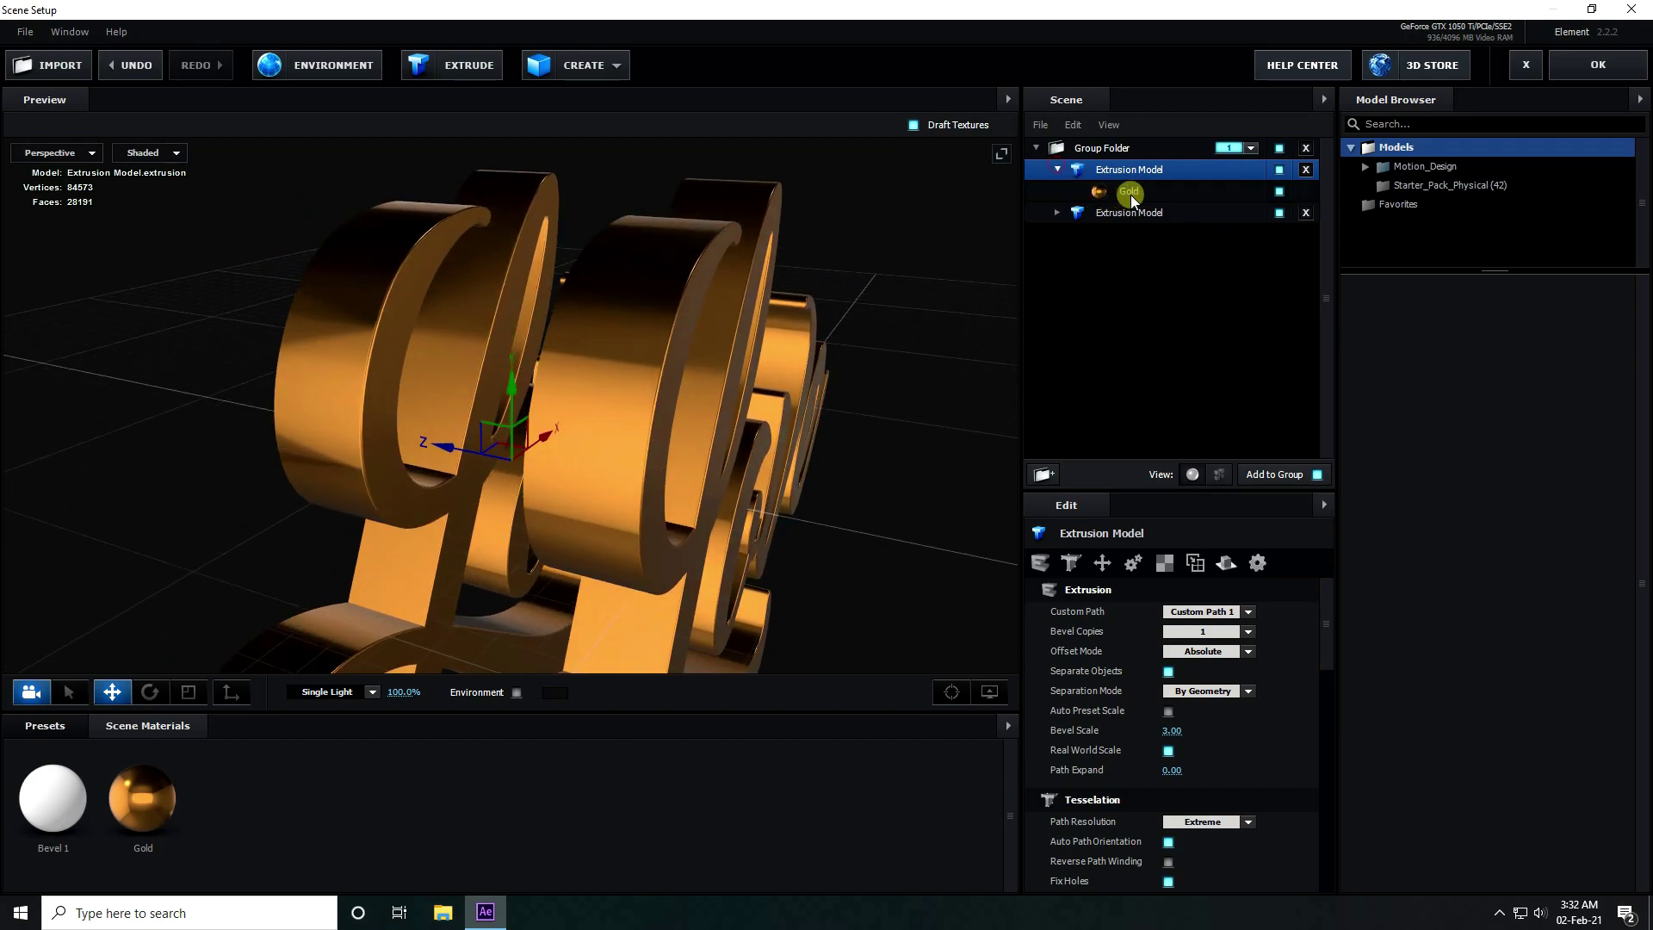
left_click(1128, 191)
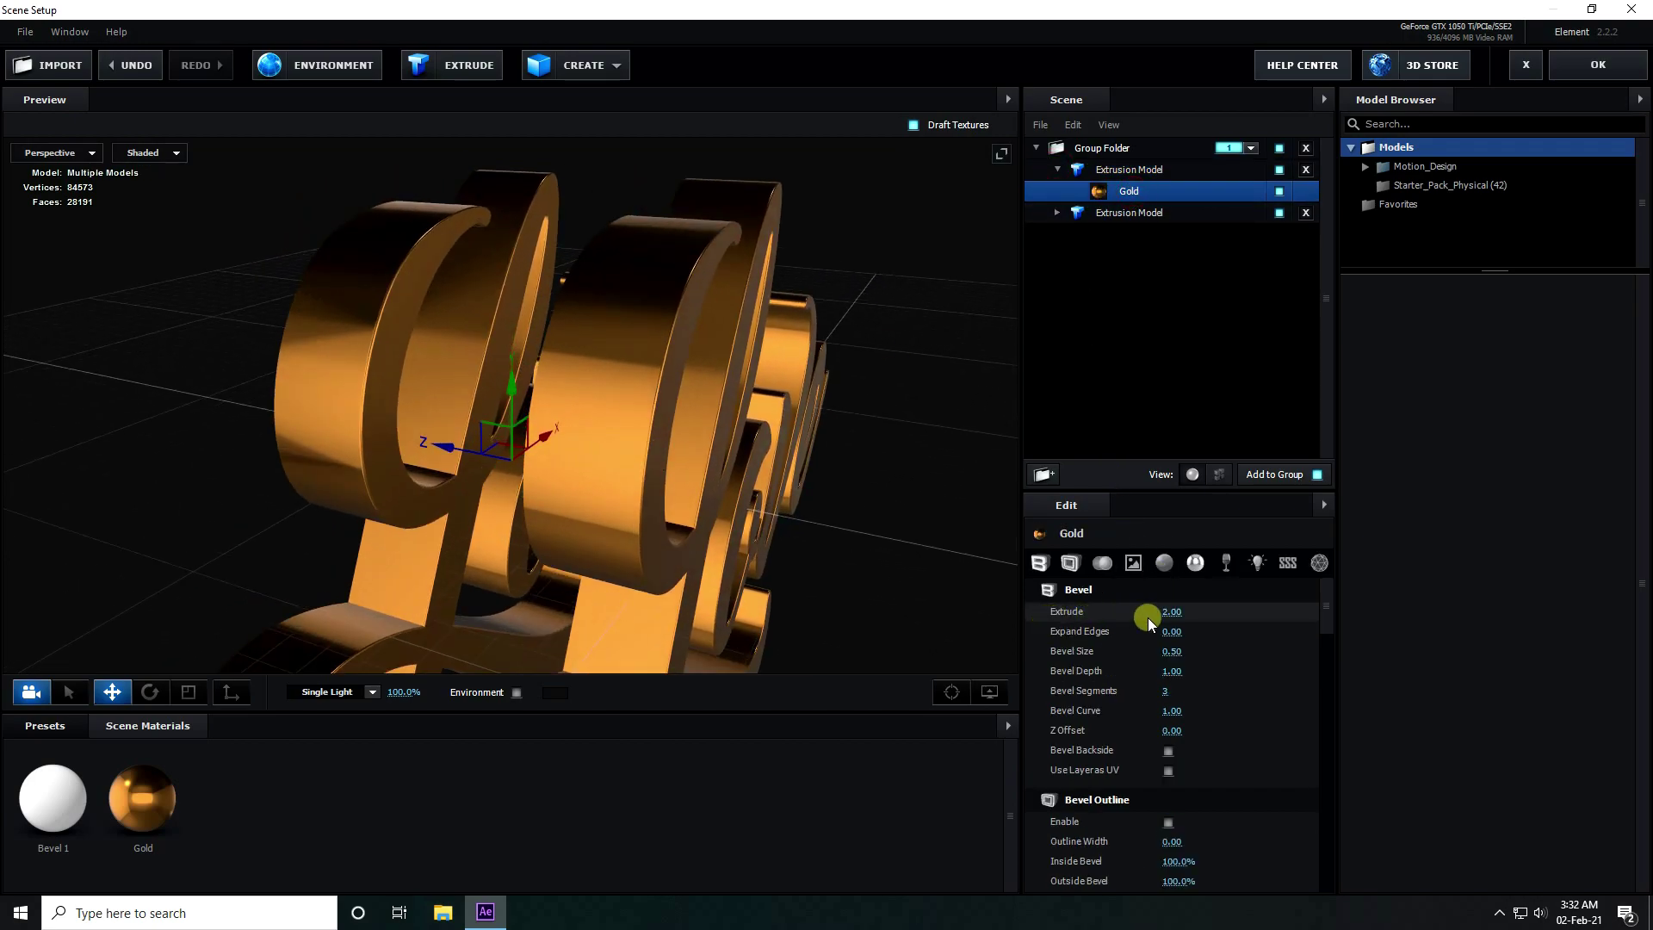
type("0.5")
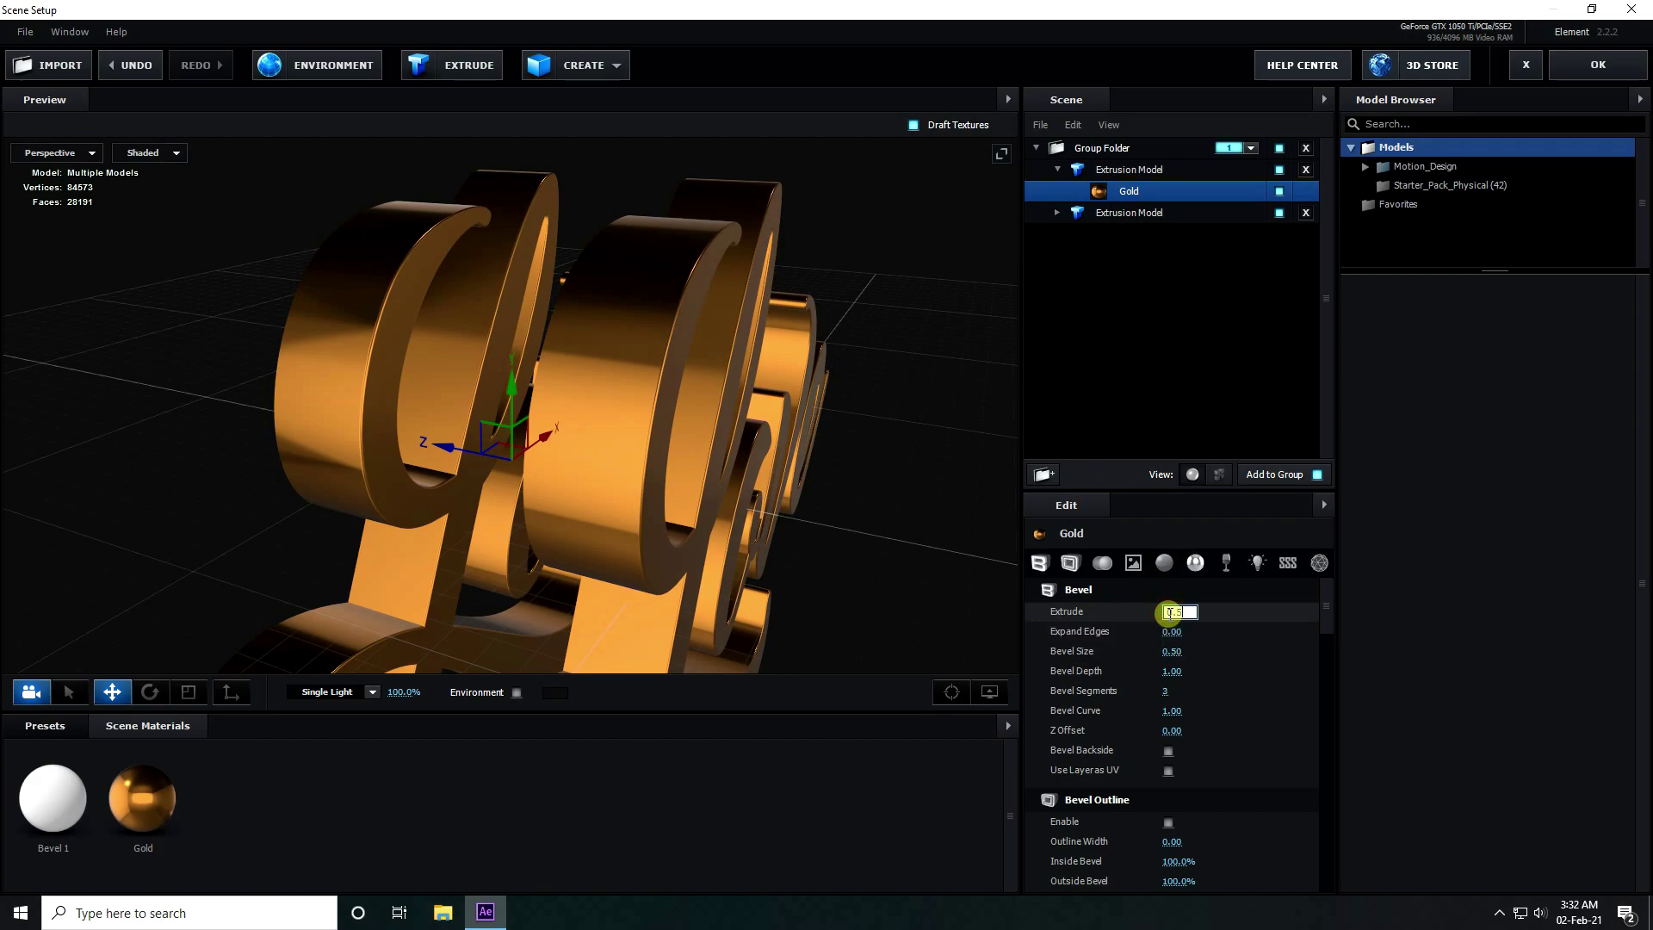
key("Return")
left_click(1096, 625)
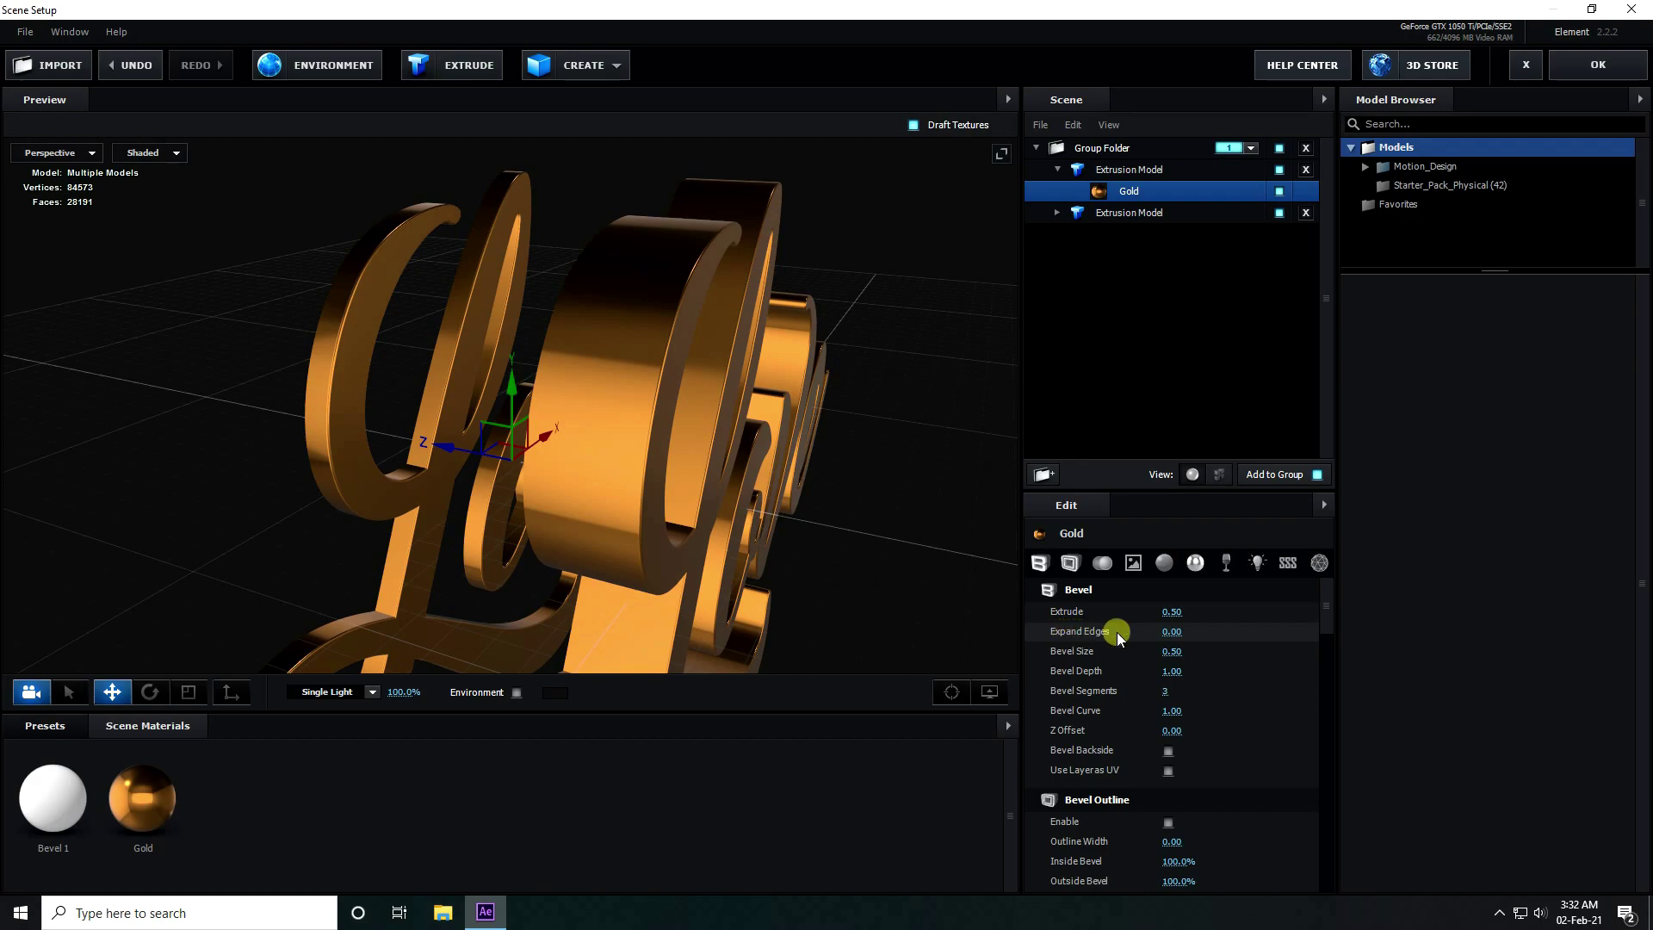
Step: Set the thin copy's Expand Edges to 0.80 and move it along Z against the back of the main text
left_click_drag(1180, 633, 1254, 631)
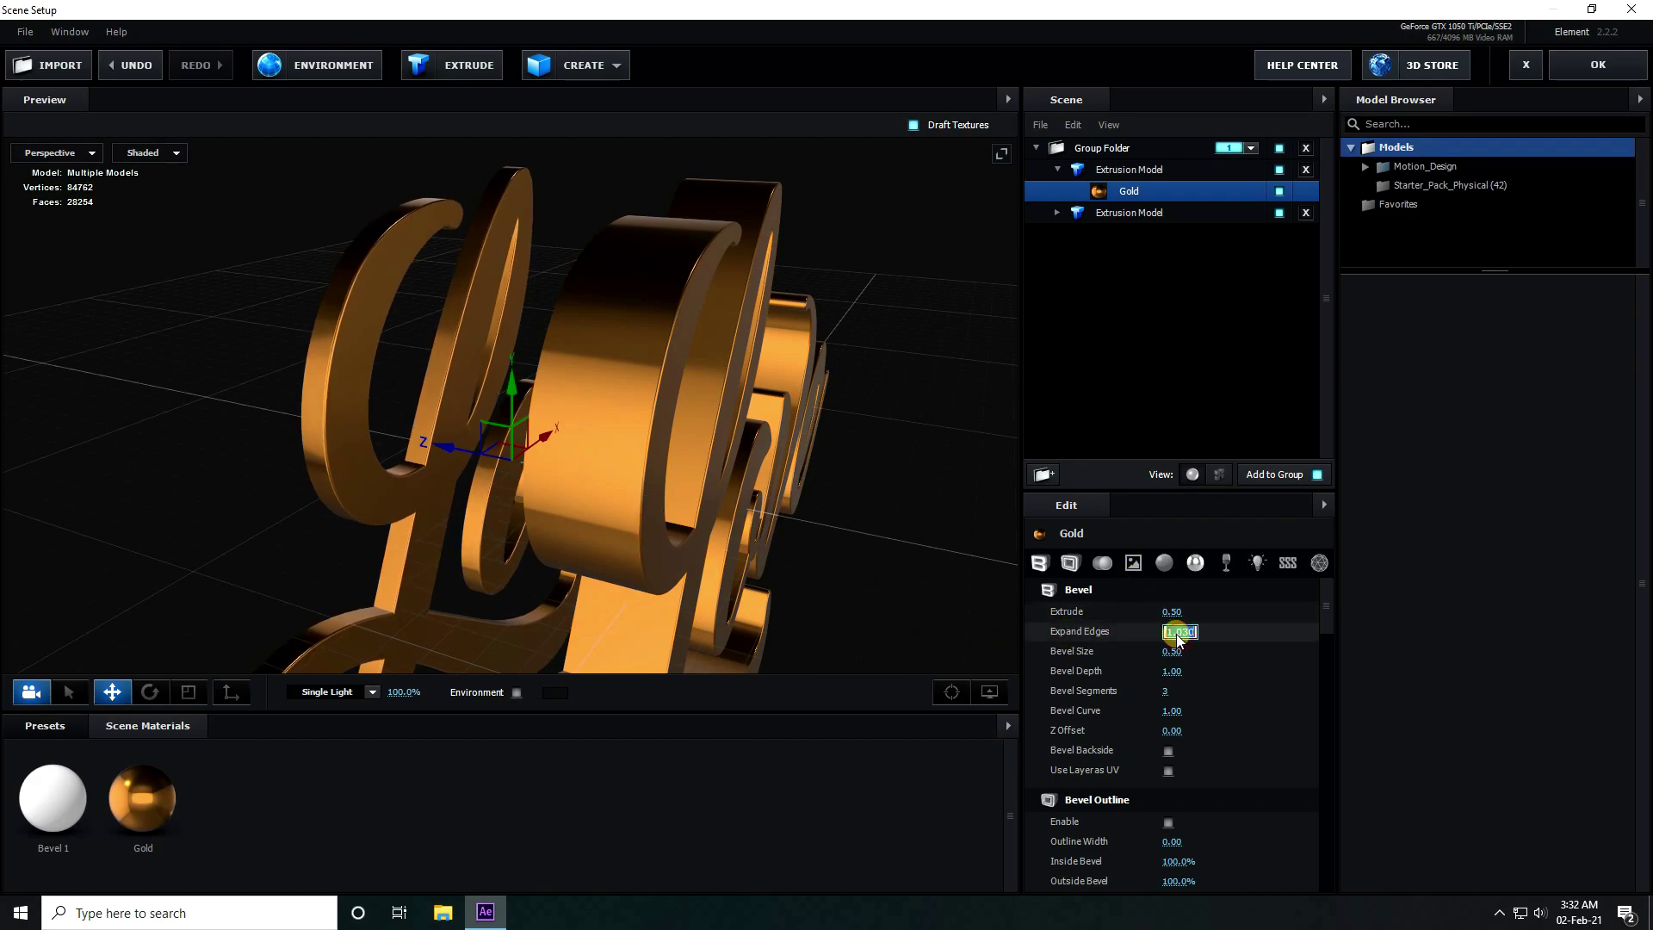
type(".8")
key("Return")
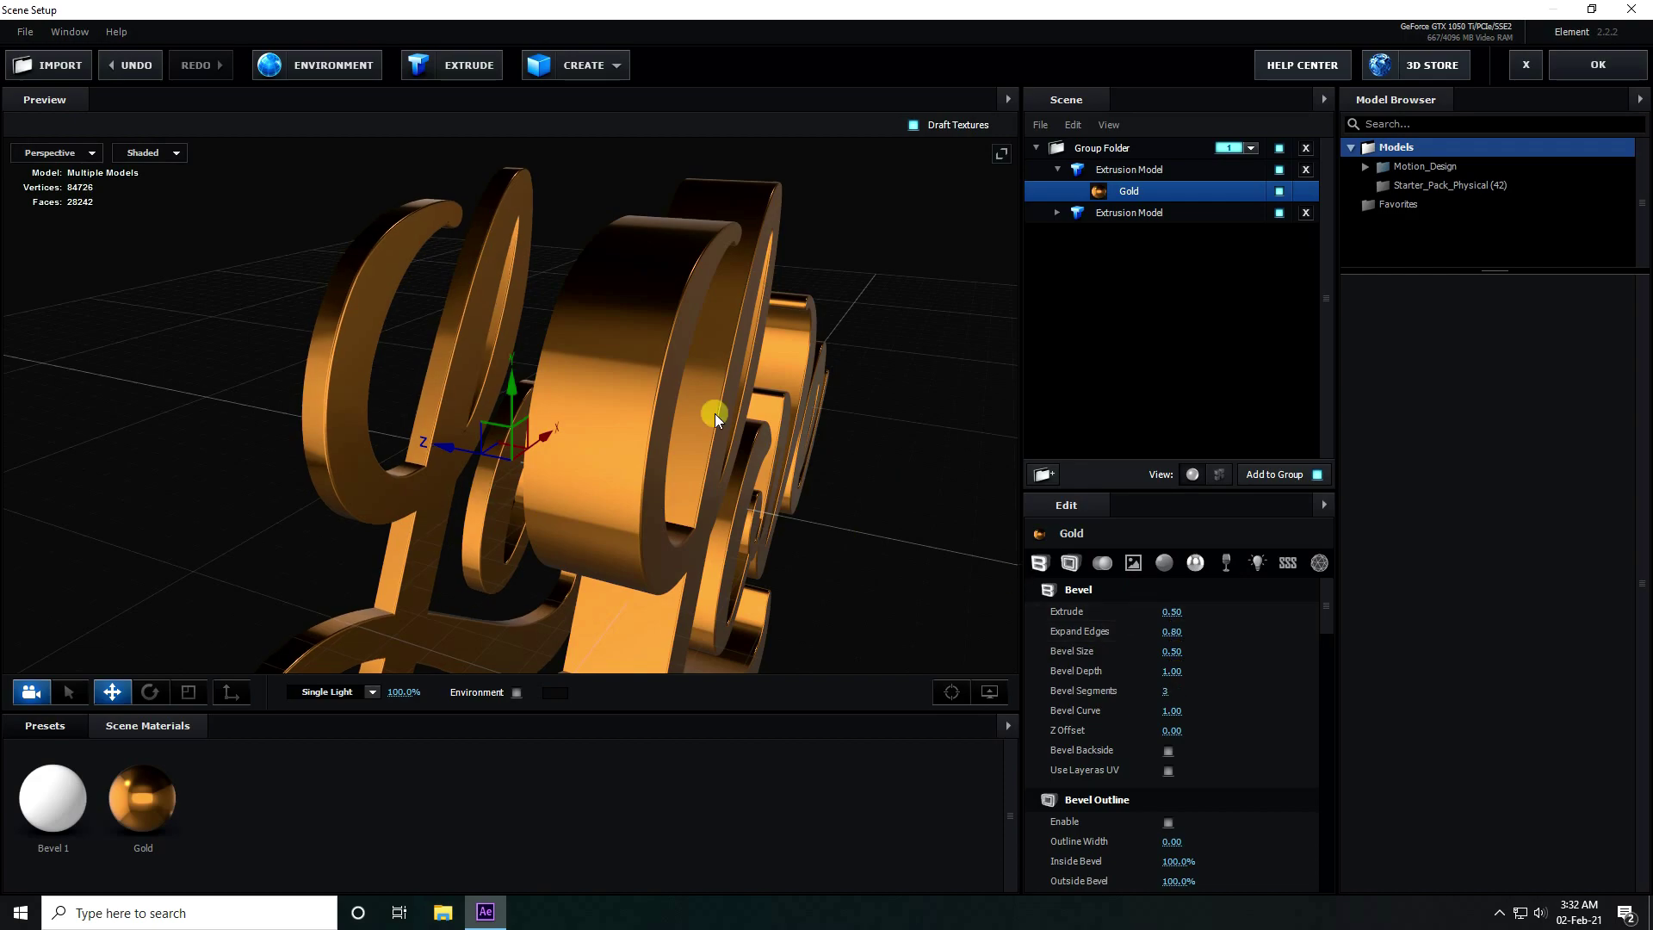
left_click_drag(458, 458, 596, 483)
left_click(884, 364)
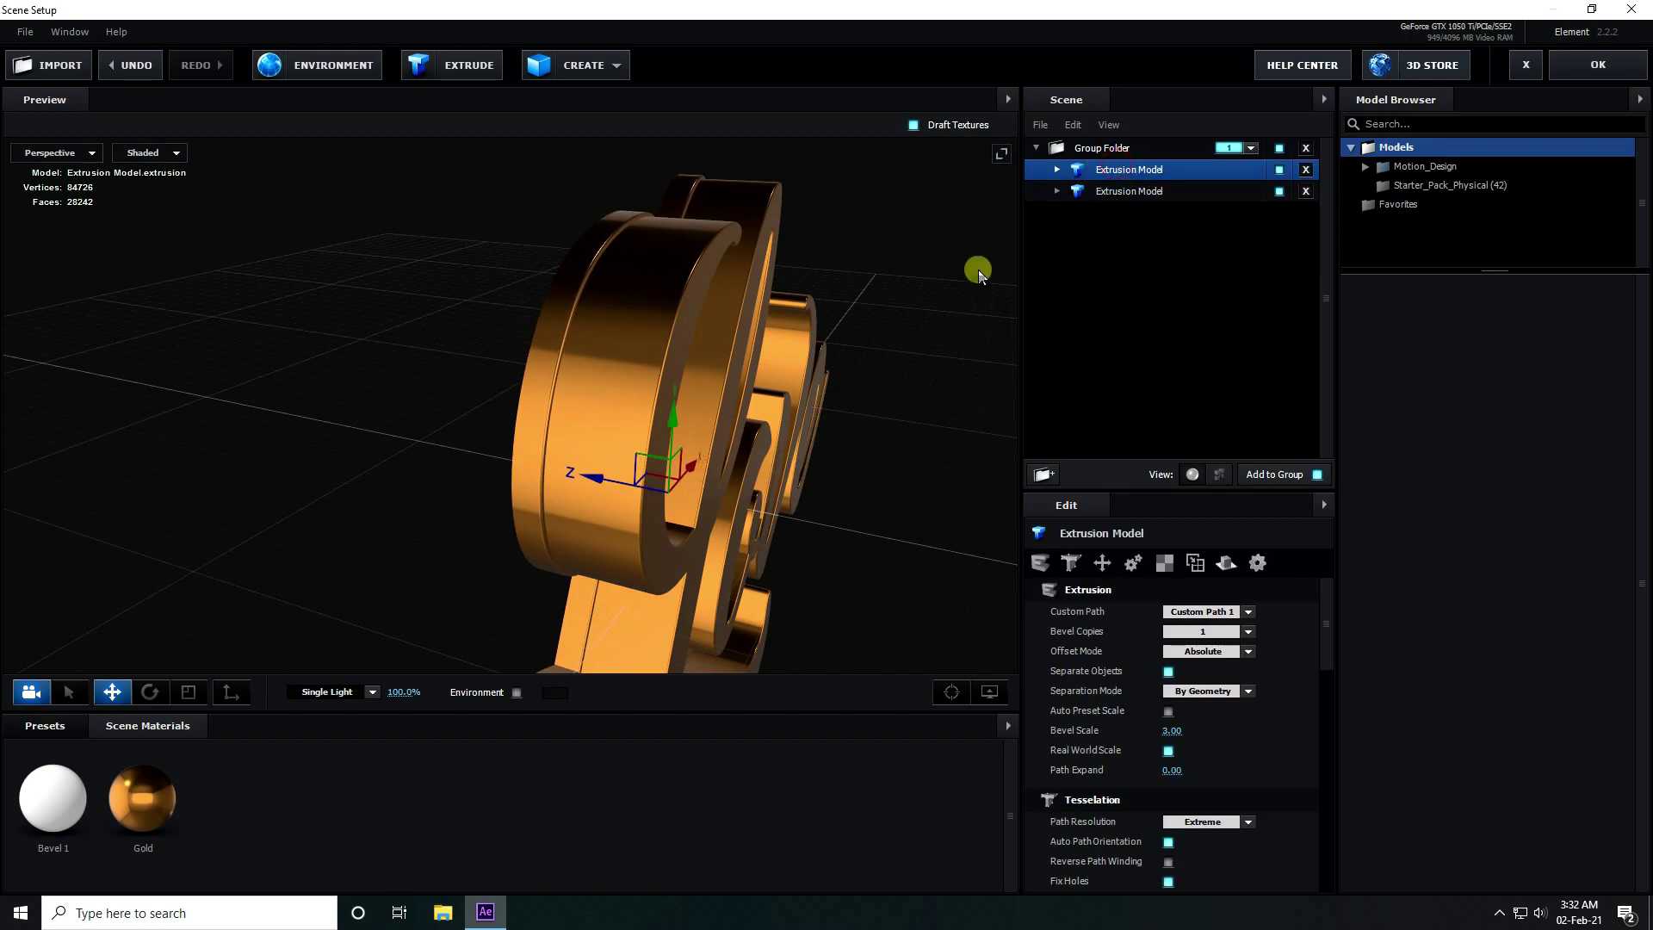
Step: Duplicate the thin rear copy and move the new copy farther back along the Z axis
key("ctrl+d")
left_click_drag(594, 478, 561, 473)
left_click(1229, 604)
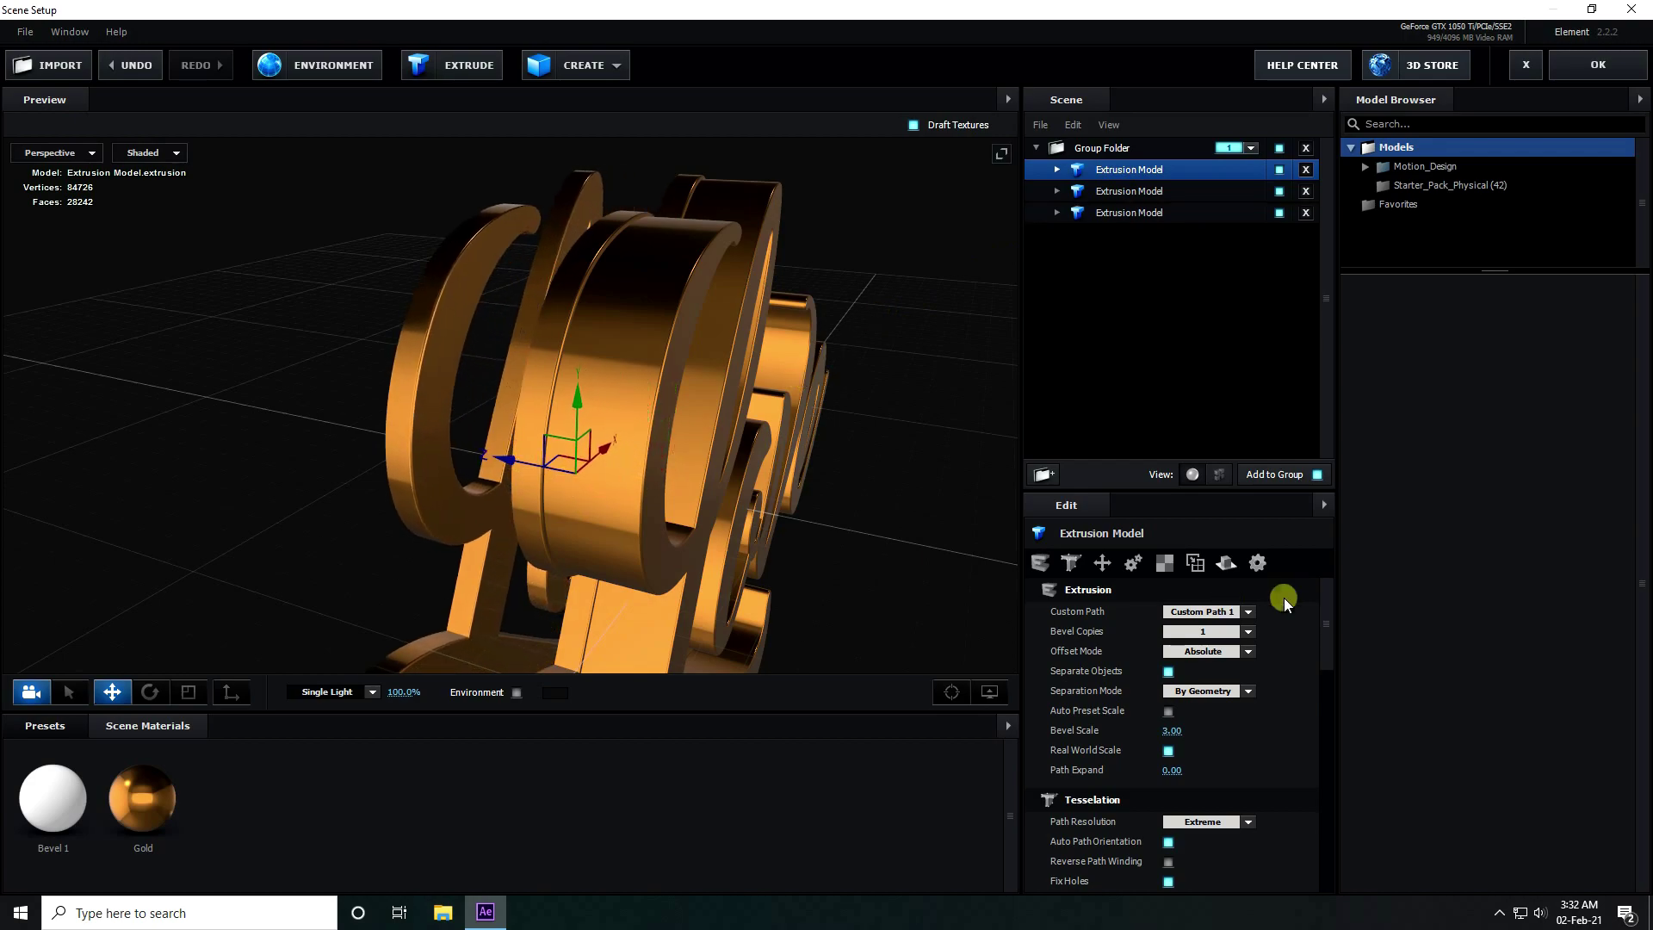
Step: Set the rearmost copy's Expand Edges to 1.55 and move it along Z against the first thin copy
double_click(1087, 179)
left_click(1089, 191)
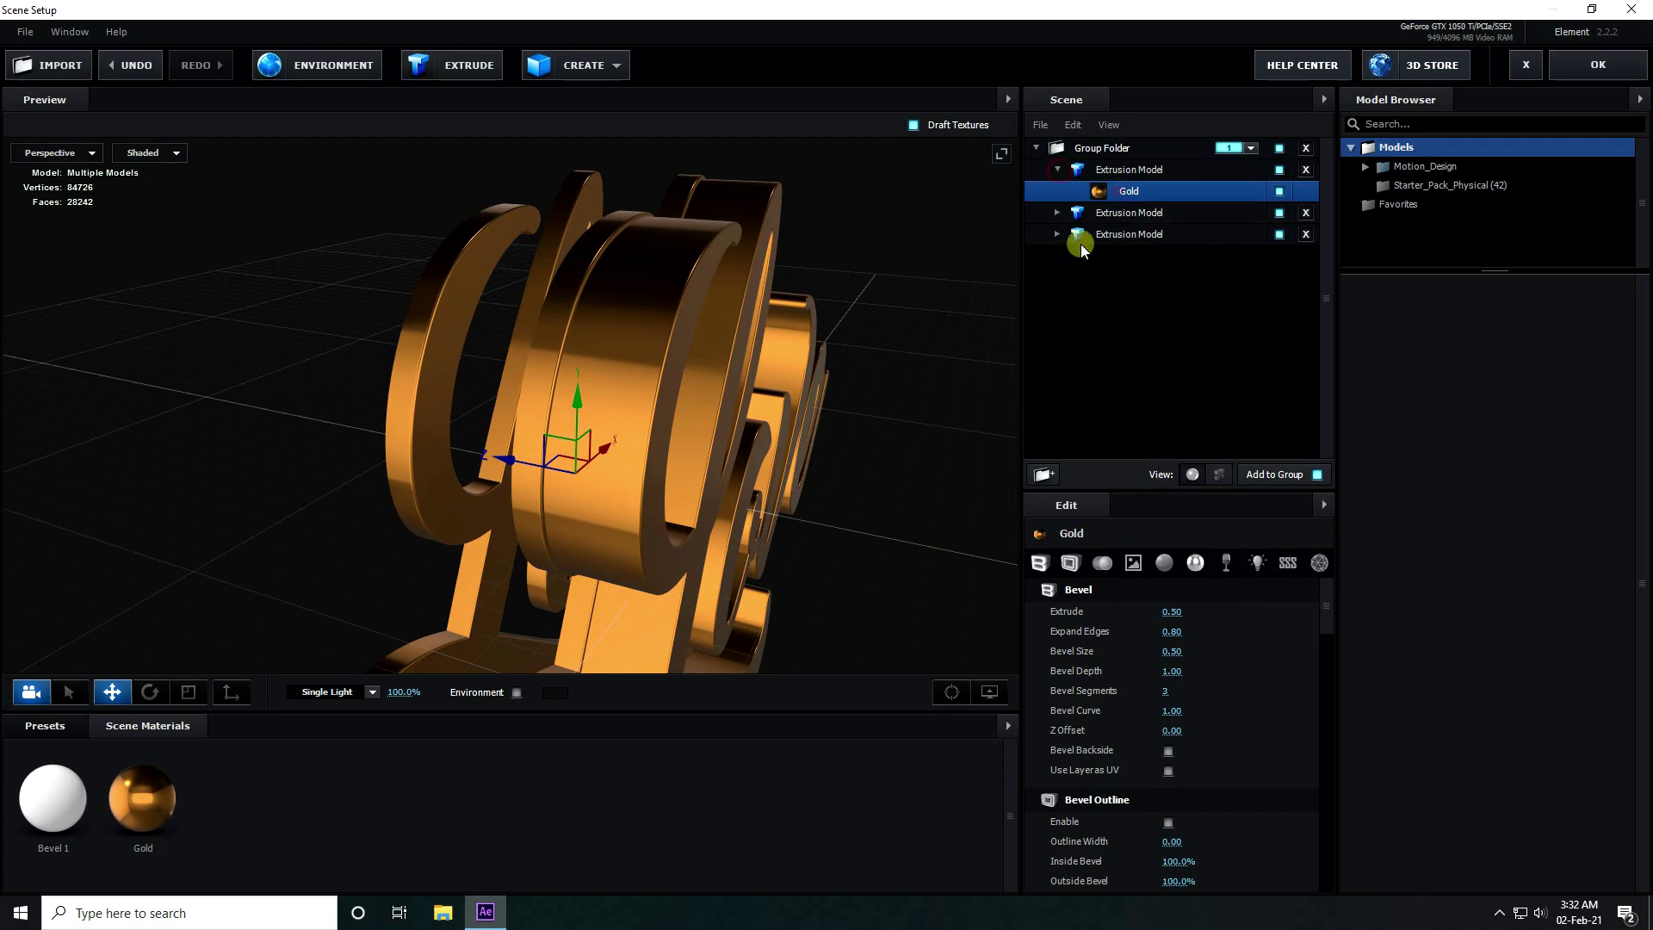
left_click_drag(1171, 634, 1233, 631)
left_click_drag(512, 460, 582, 460)
left_click_drag(480, 565, 439, 561)
Step: Apply the Plastic_White physical preset to the middle extrusion layer and inspect the stacked layers from the side
left_click(44, 726)
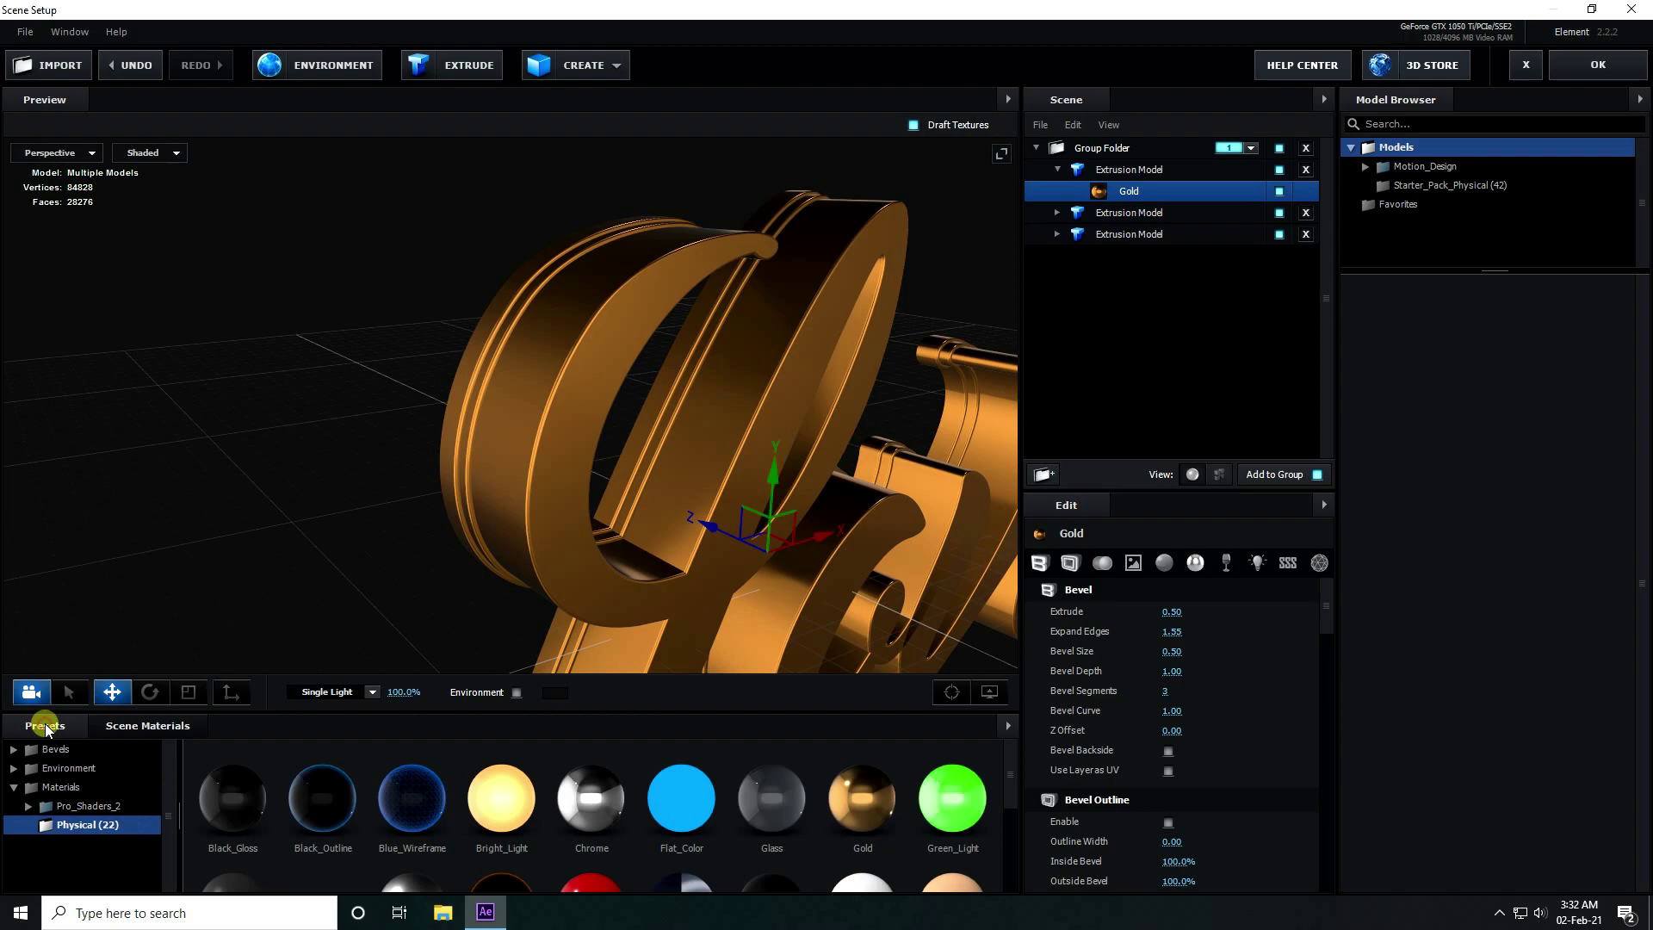
left_click(863, 817)
scroll(864, 822, "down", 2)
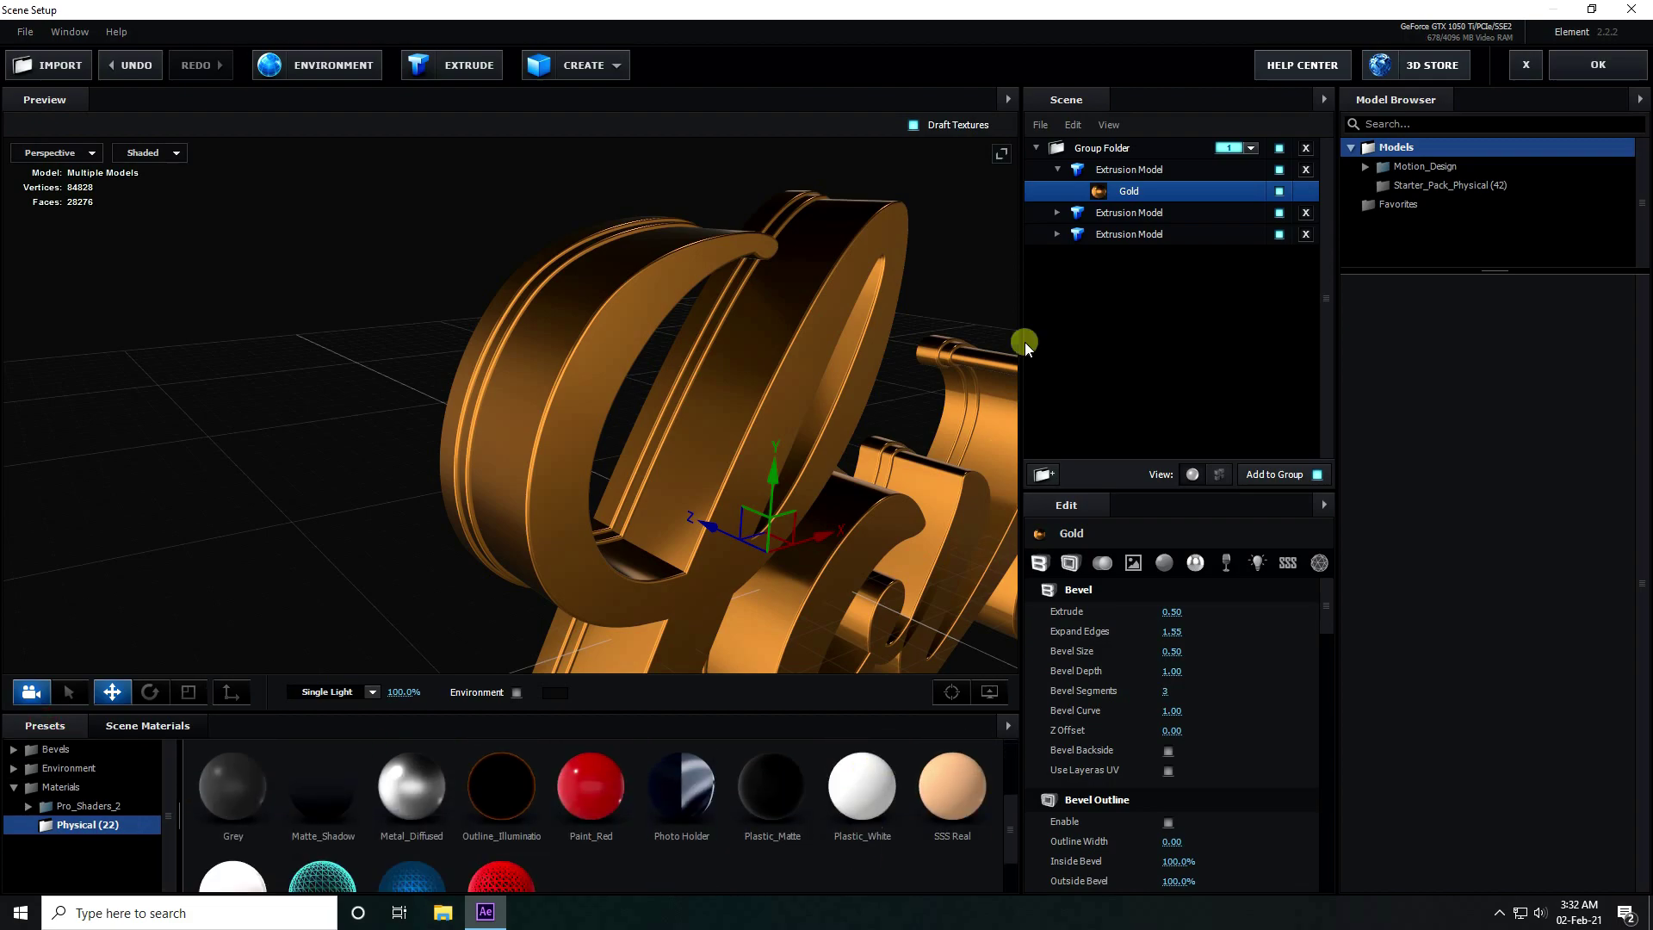
left_click(1071, 215)
left_click_drag(880, 761, 1124, 238)
left_click_drag(675, 415, 758, 404)
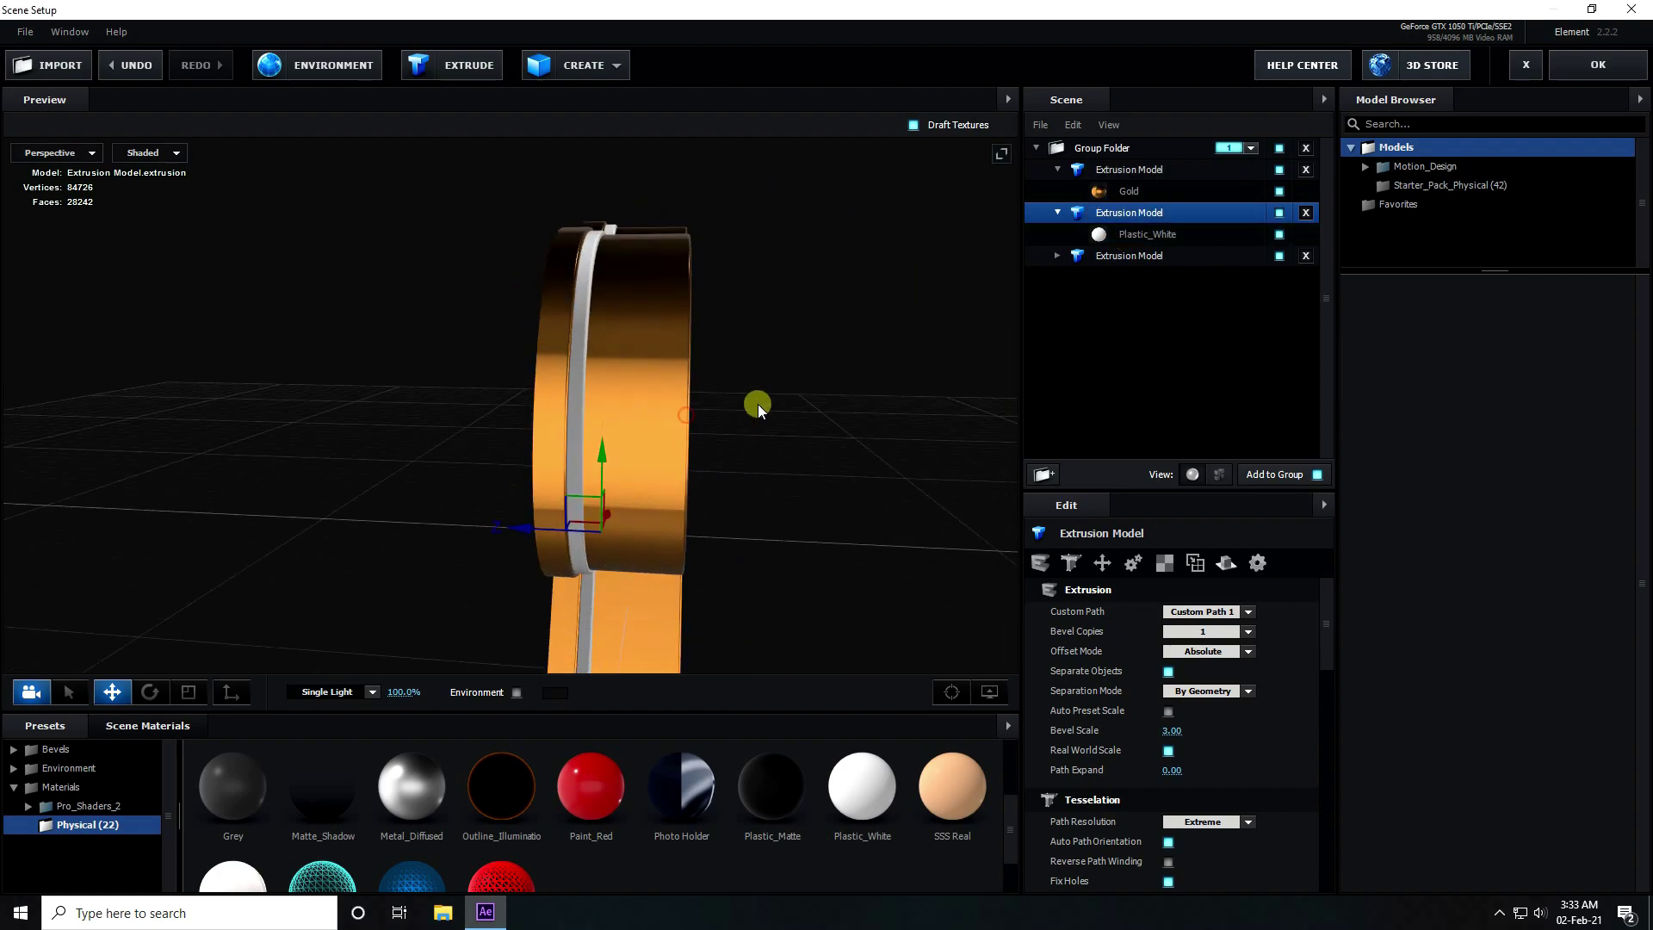
left_click(1138, 169)
left_click_drag(514, 537, 651, 534)
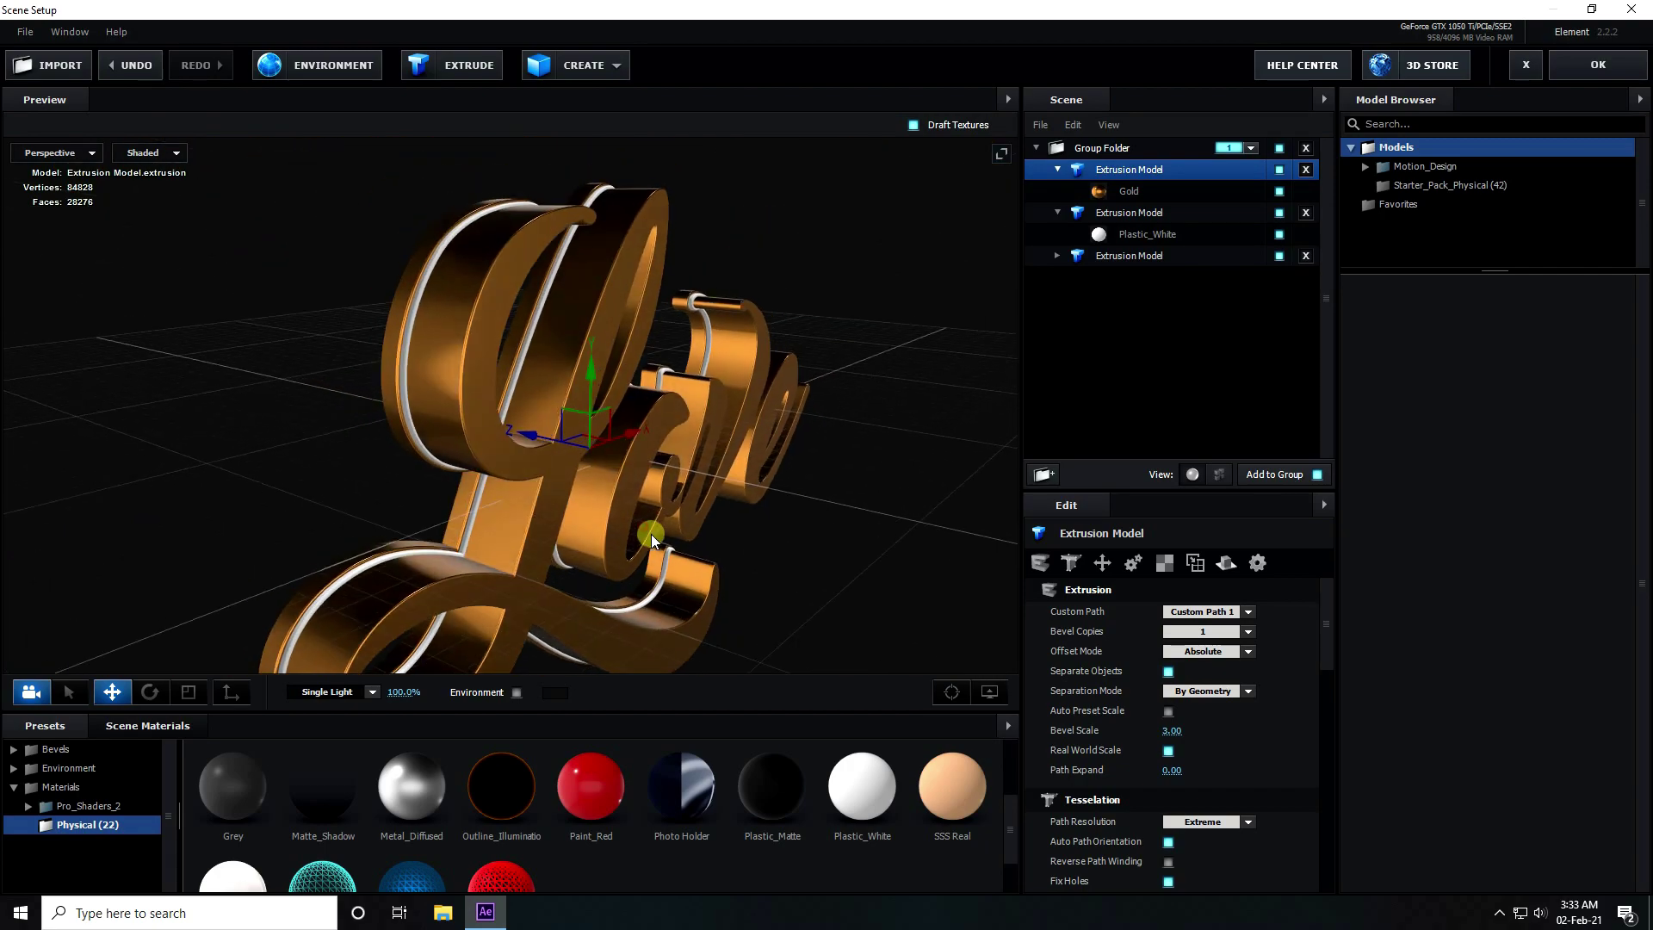
Step: Duplicate the main thick extrusion model and move the copy in front of the text along the Z axis
left_click(1057, 170)
left_click(1057, 192)
left_click(1081, 213)
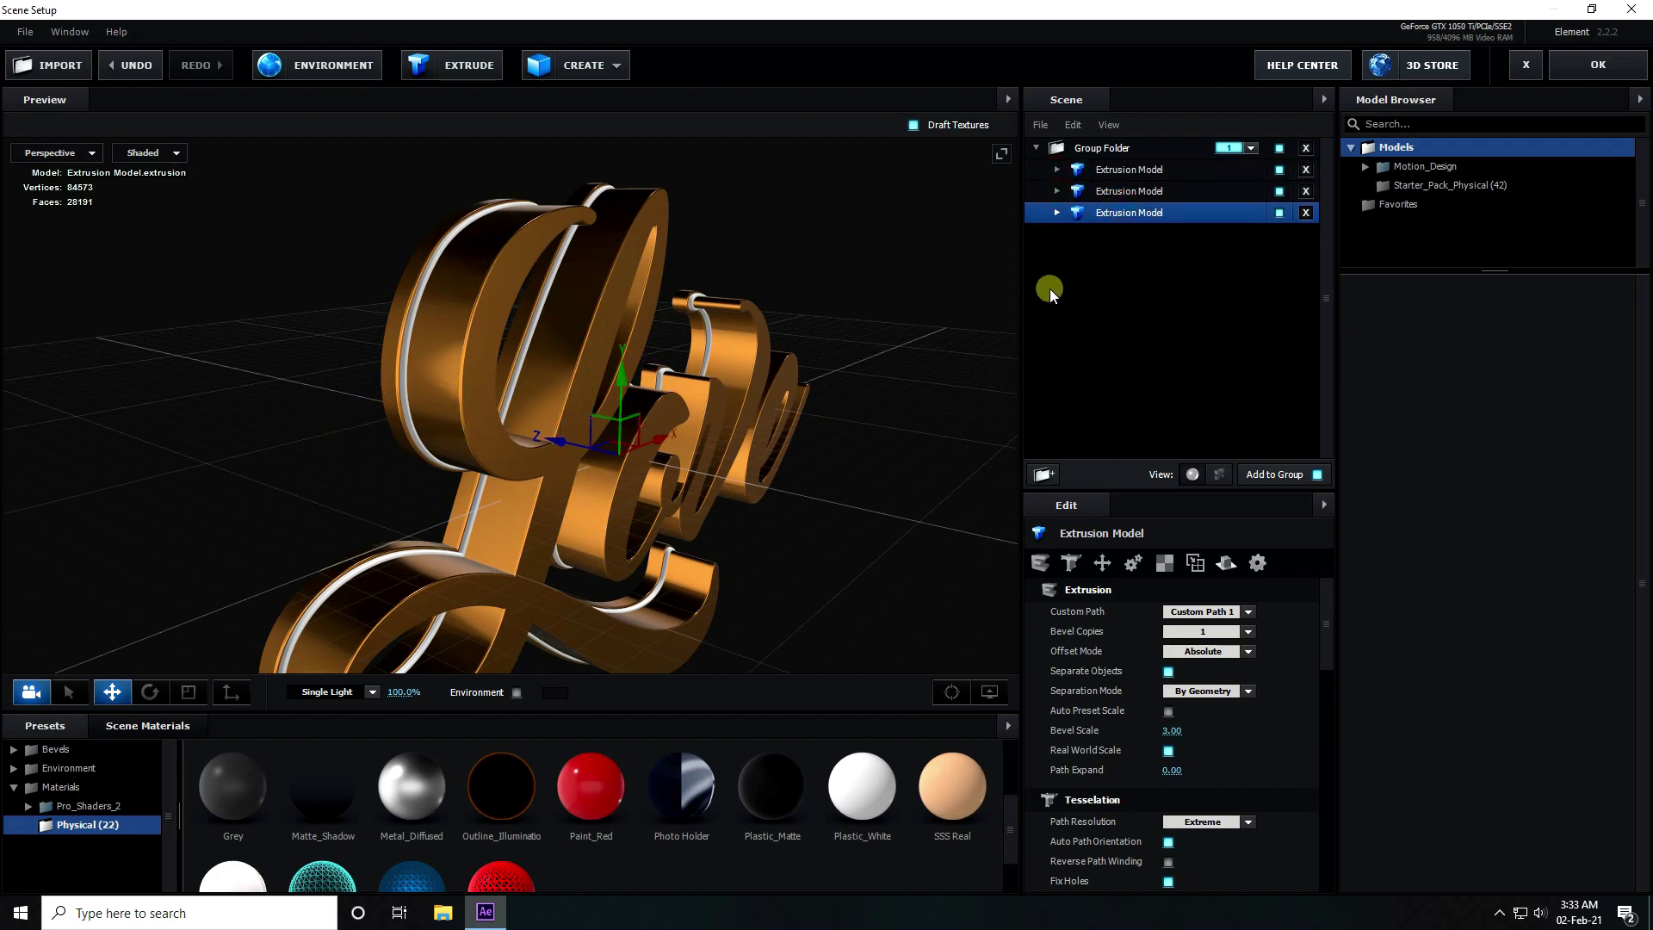
key("ctrl+d")
left_click(1124, 234)
left_click_drag(604, 427, 744, 455)
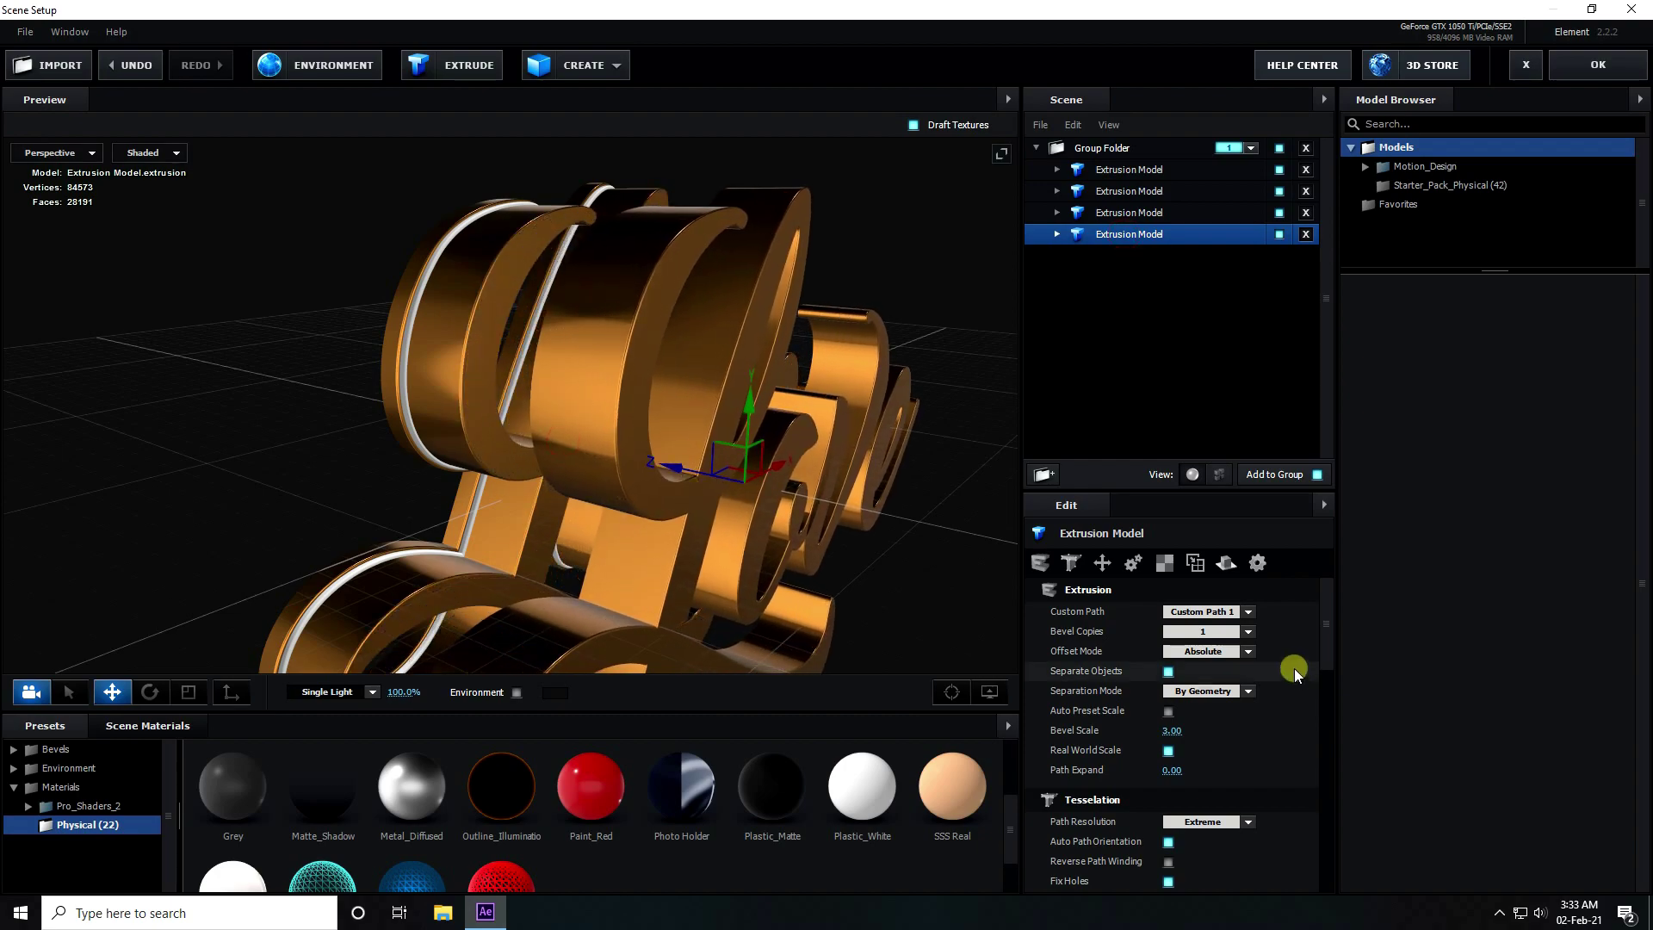
Step: Set the front copy's Gold bevel Extrude to 0.50
double_click(1102, 236)
left_click(1106, 256)
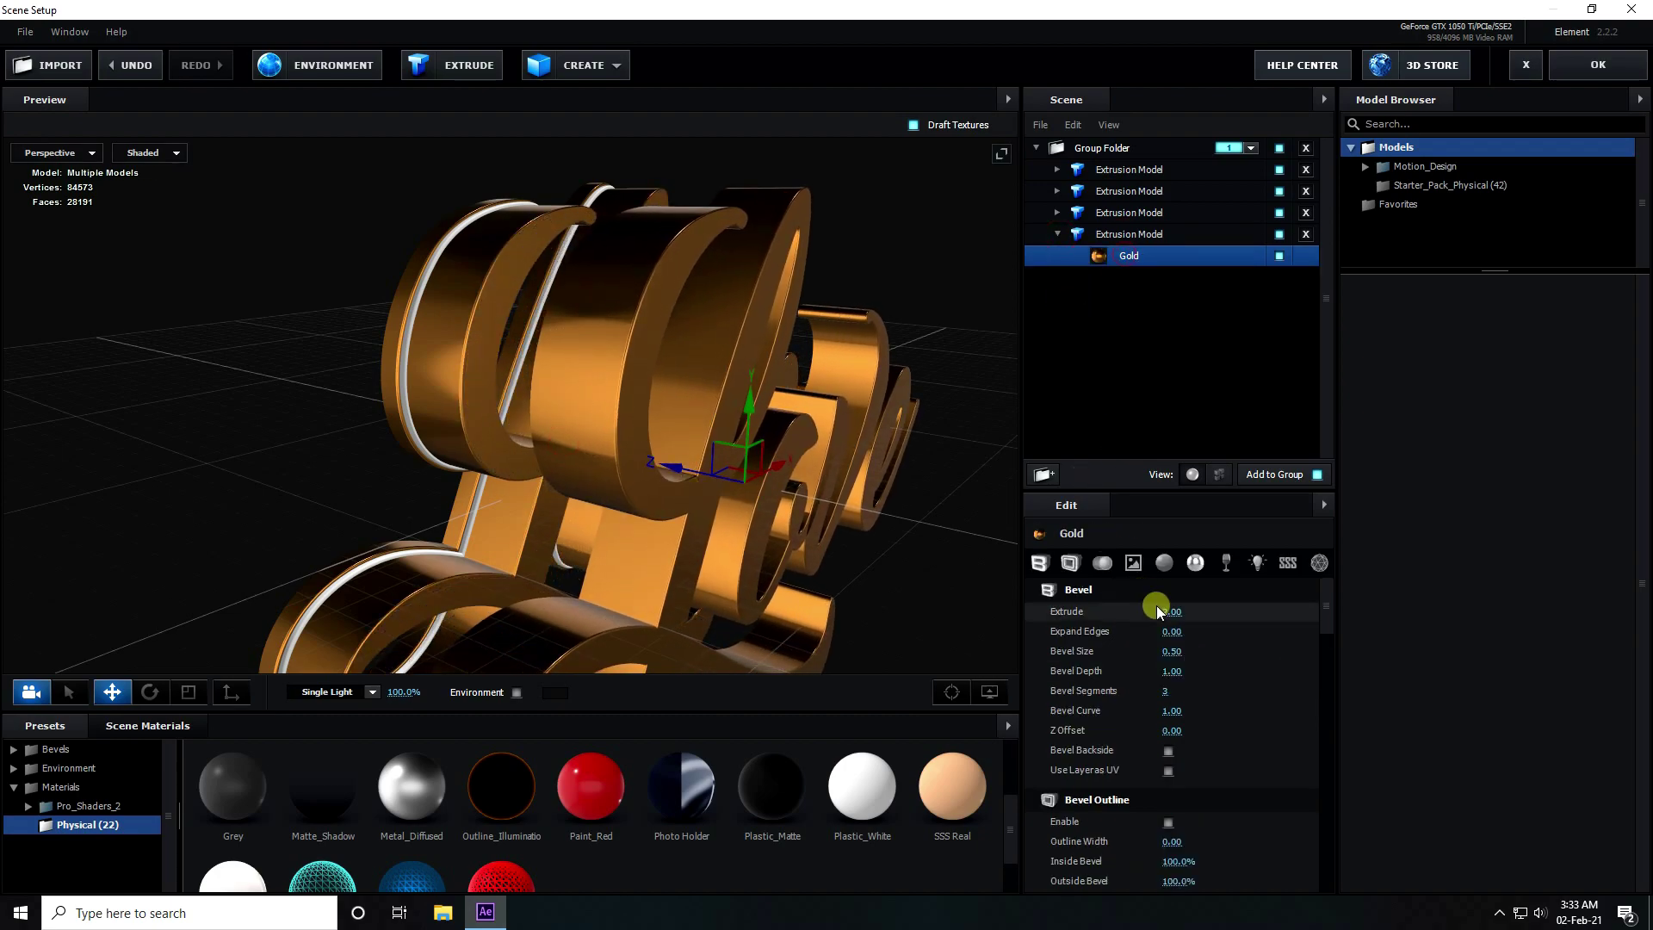
left_click_drag(1172, 613, 1133, 622)
type("0.5")
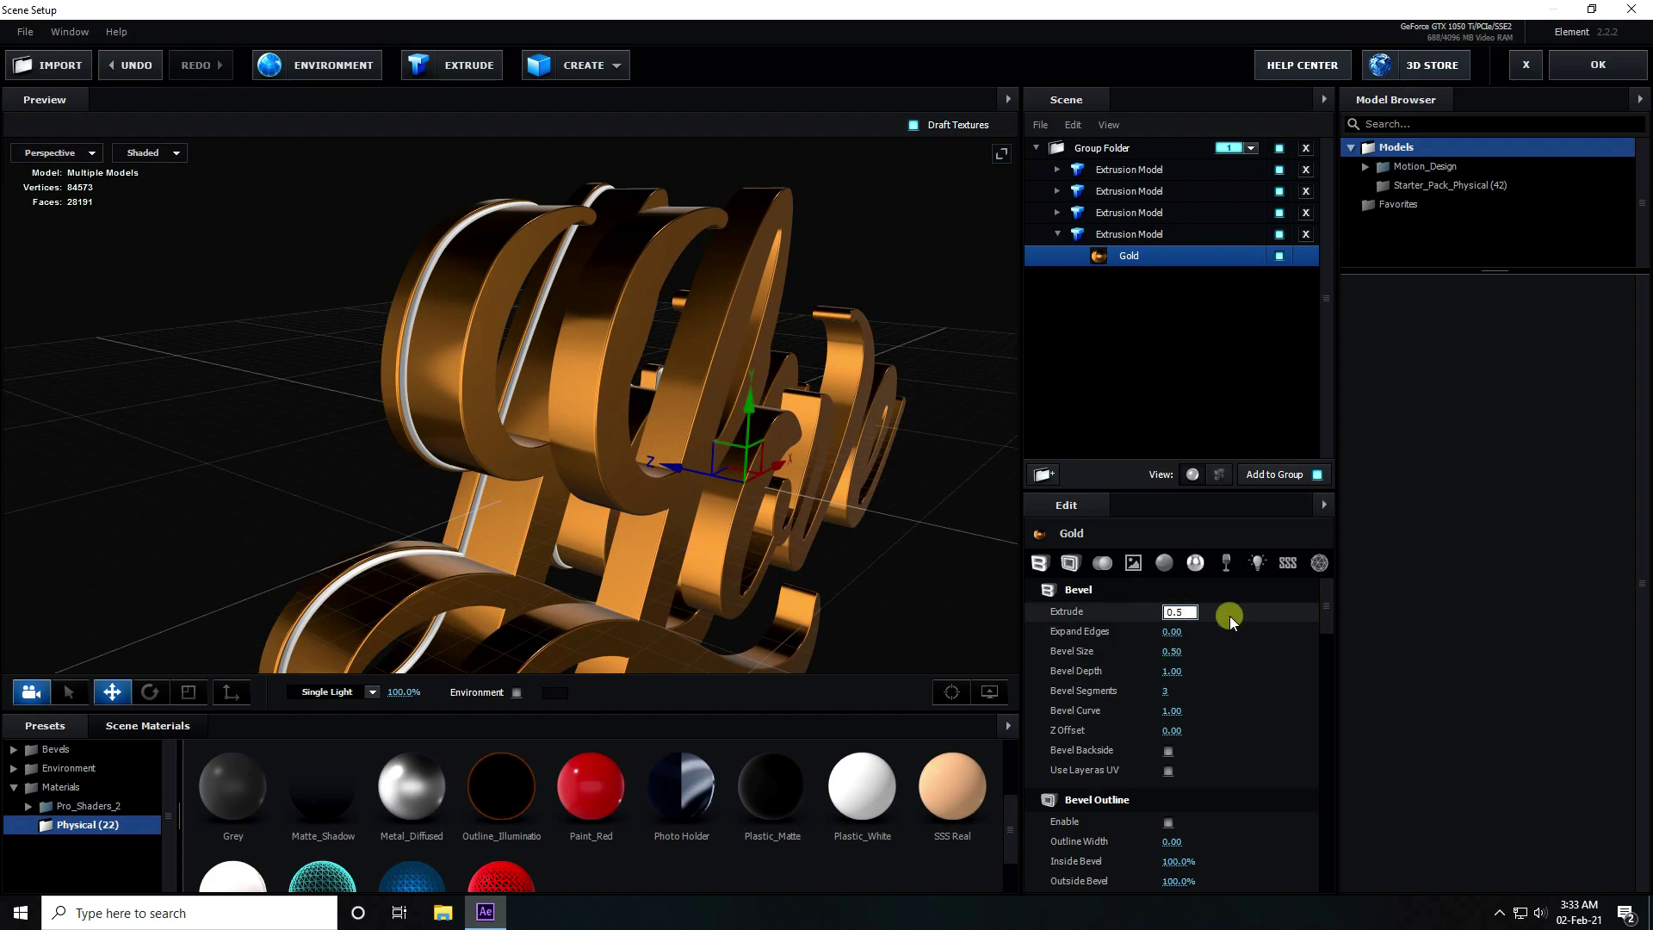
key("Return")
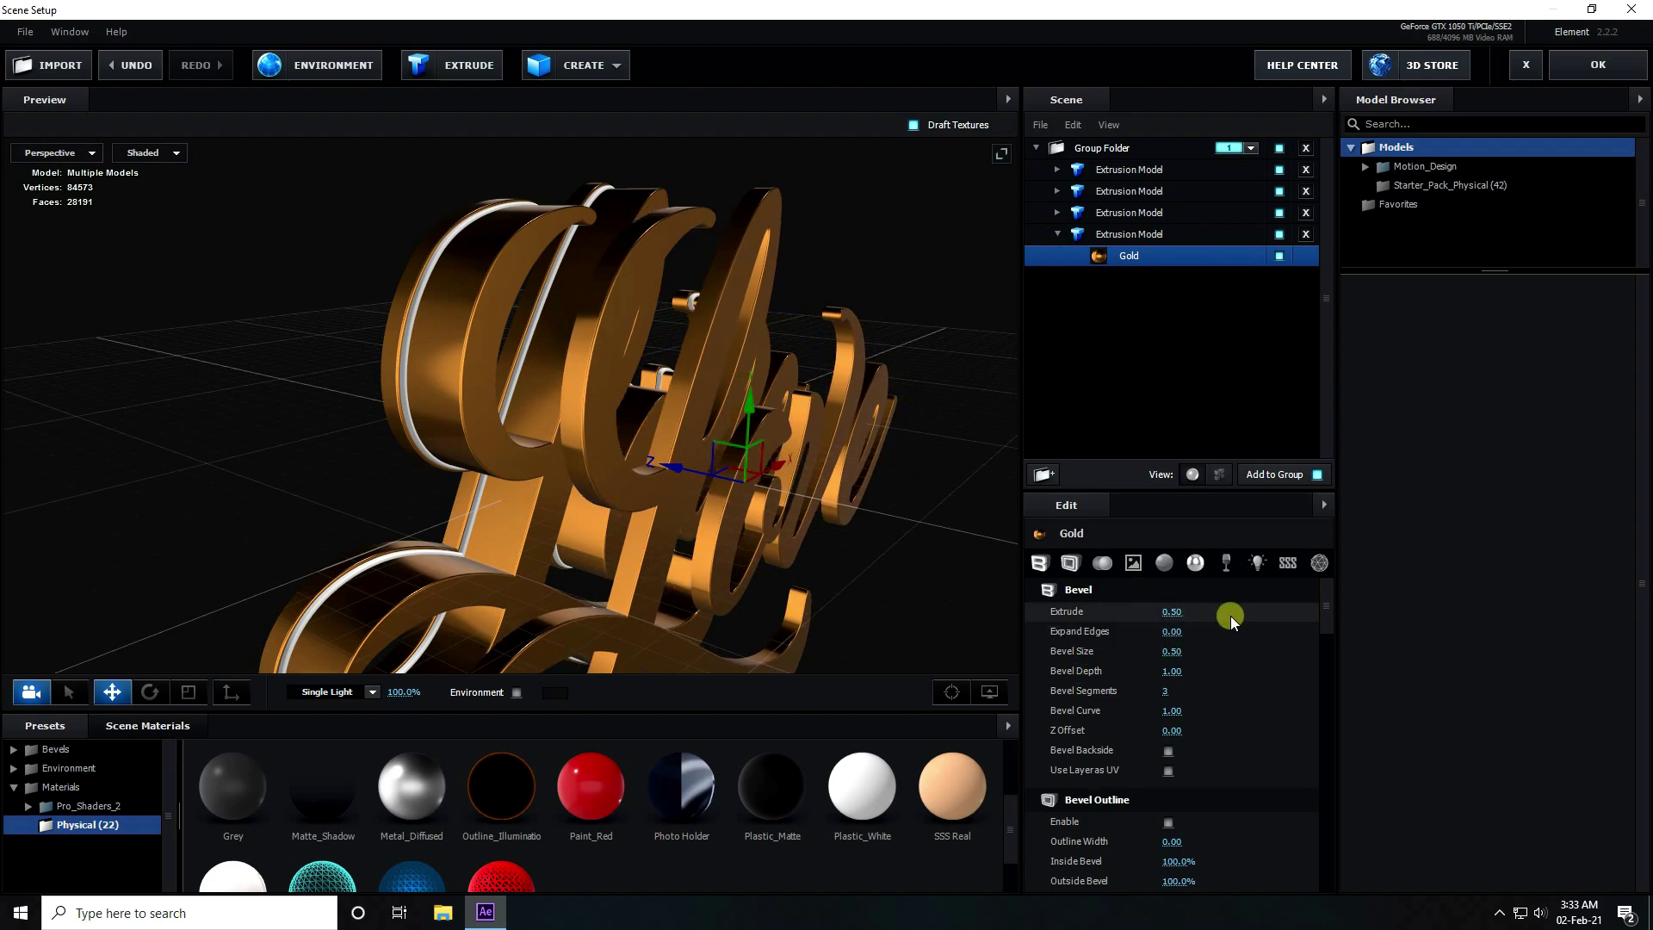
Step: Enable the Bevel Outline on the front copy and move it back along Z onto the face of the main text
left_click(1168, 823)
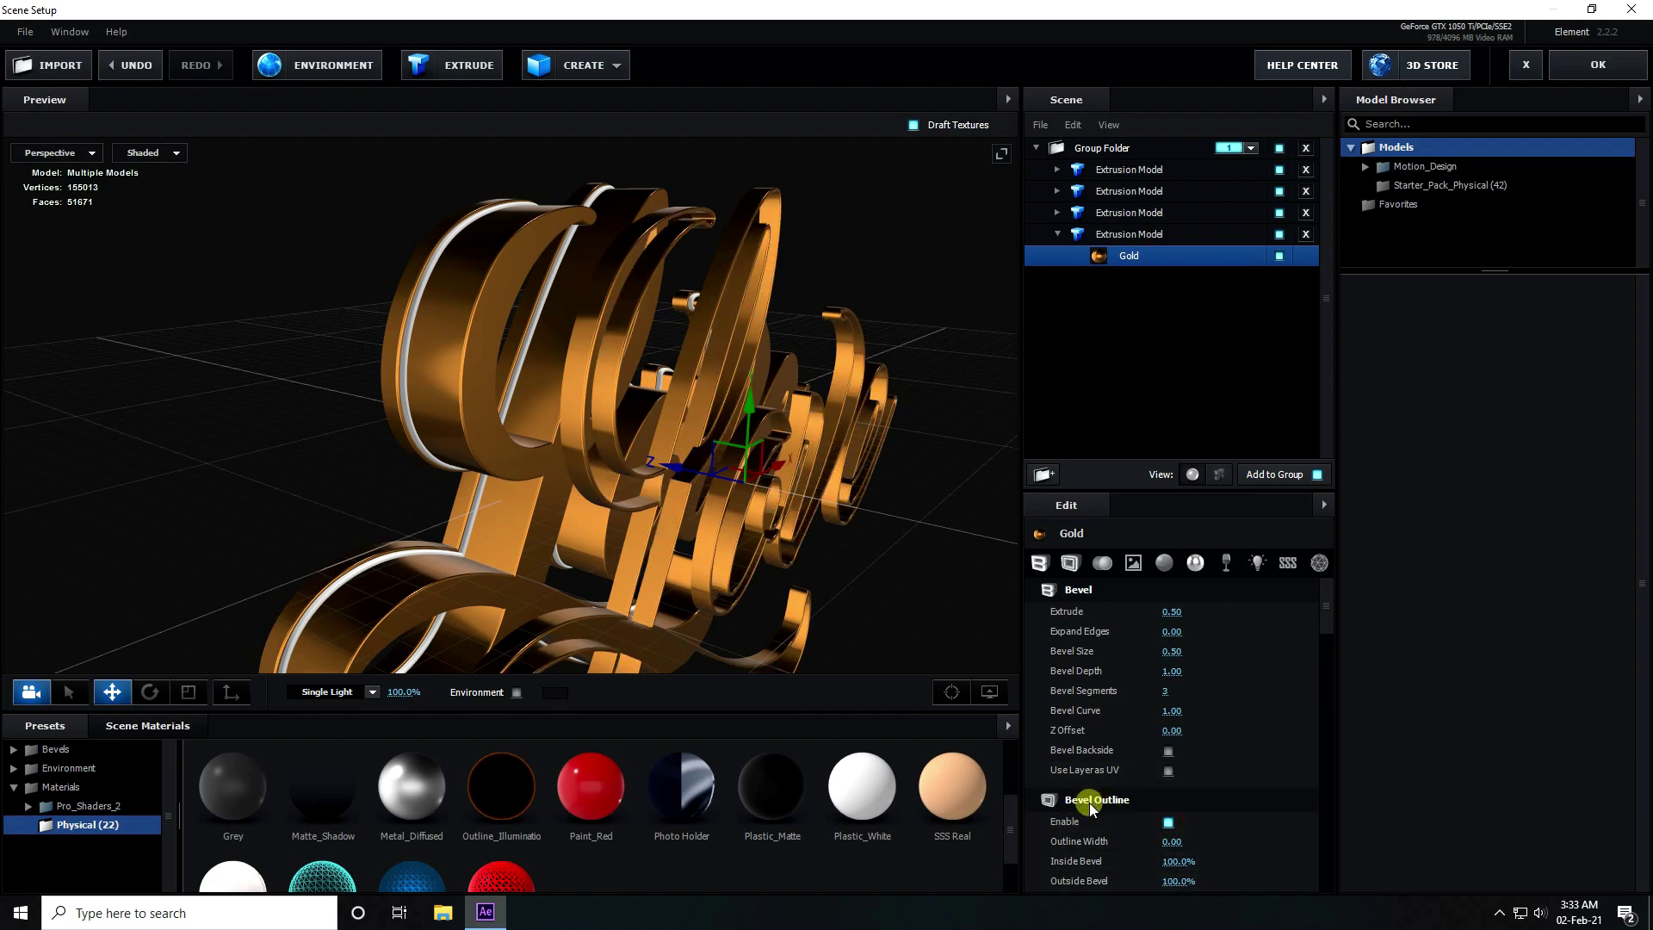
scroll(1240, 647, "down", 1)
left_click_drag(667, 466, 592, 451)
scroll(1240, 702, "up", 1)
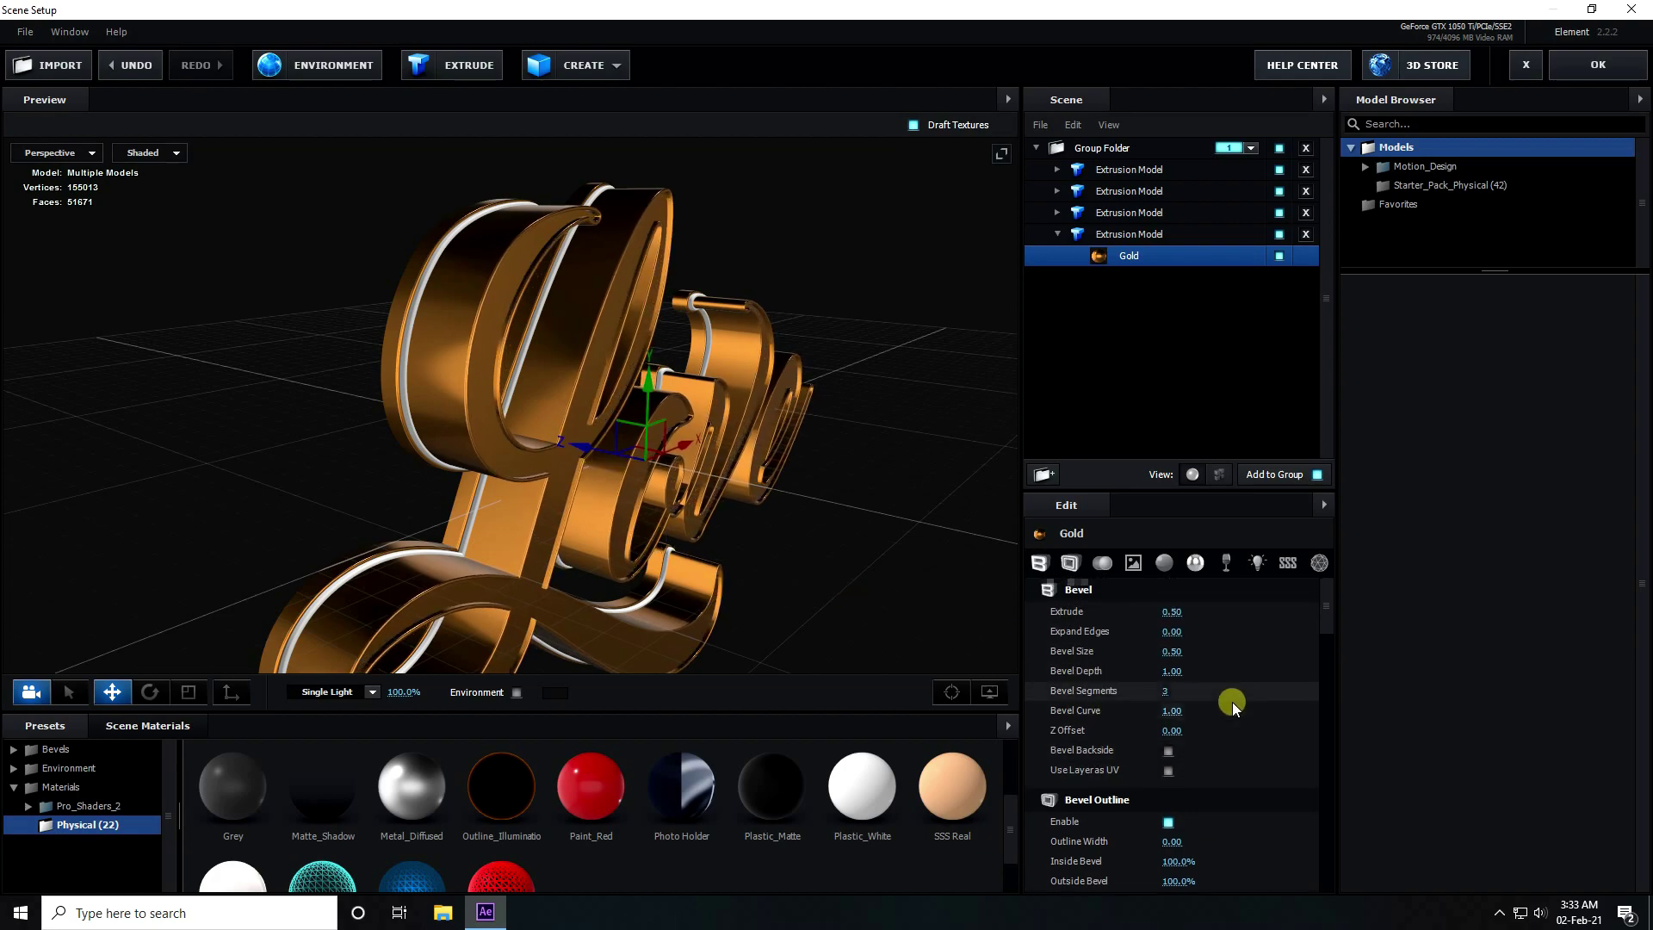
Step: Set the front outline copy's Expand Edges to 0.50
left_click_drag(1179, 633, 1207, 631)
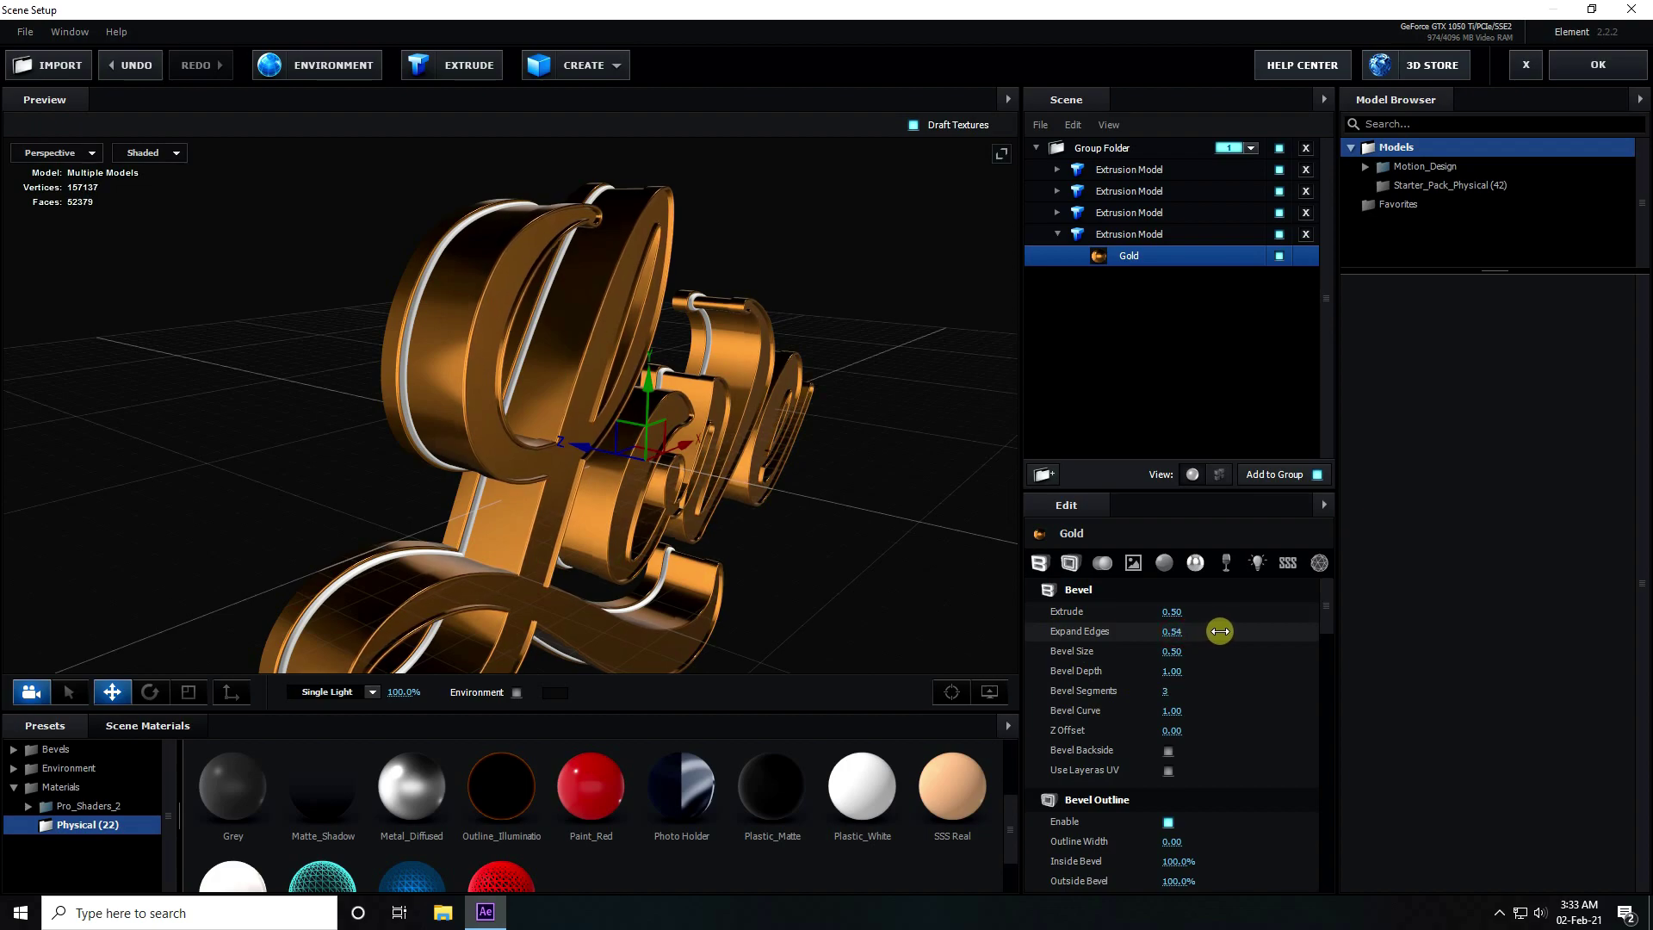
left_click(1184, 635)
type("0.5")
key("Return")
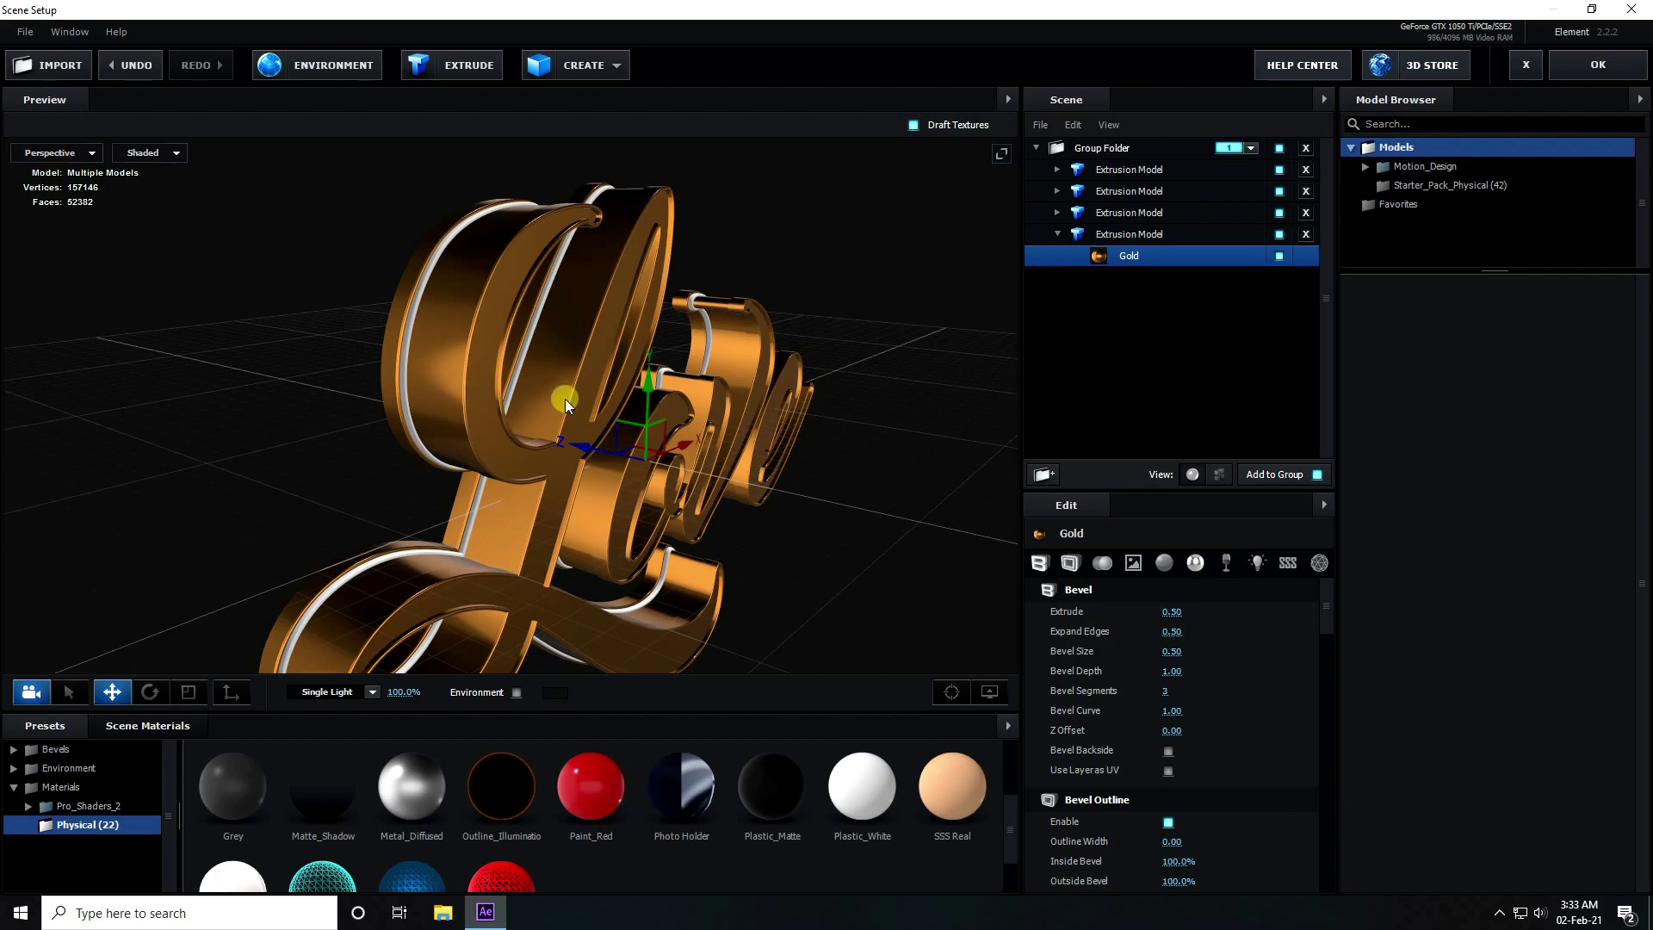
Step: Apply the original Gold physical preset to the main letter model, the third extrusion model in the scene
scroll(668, 408, "up", 2)
left_click_drag(777, 324, 370, 654)
left_click(126, 825)
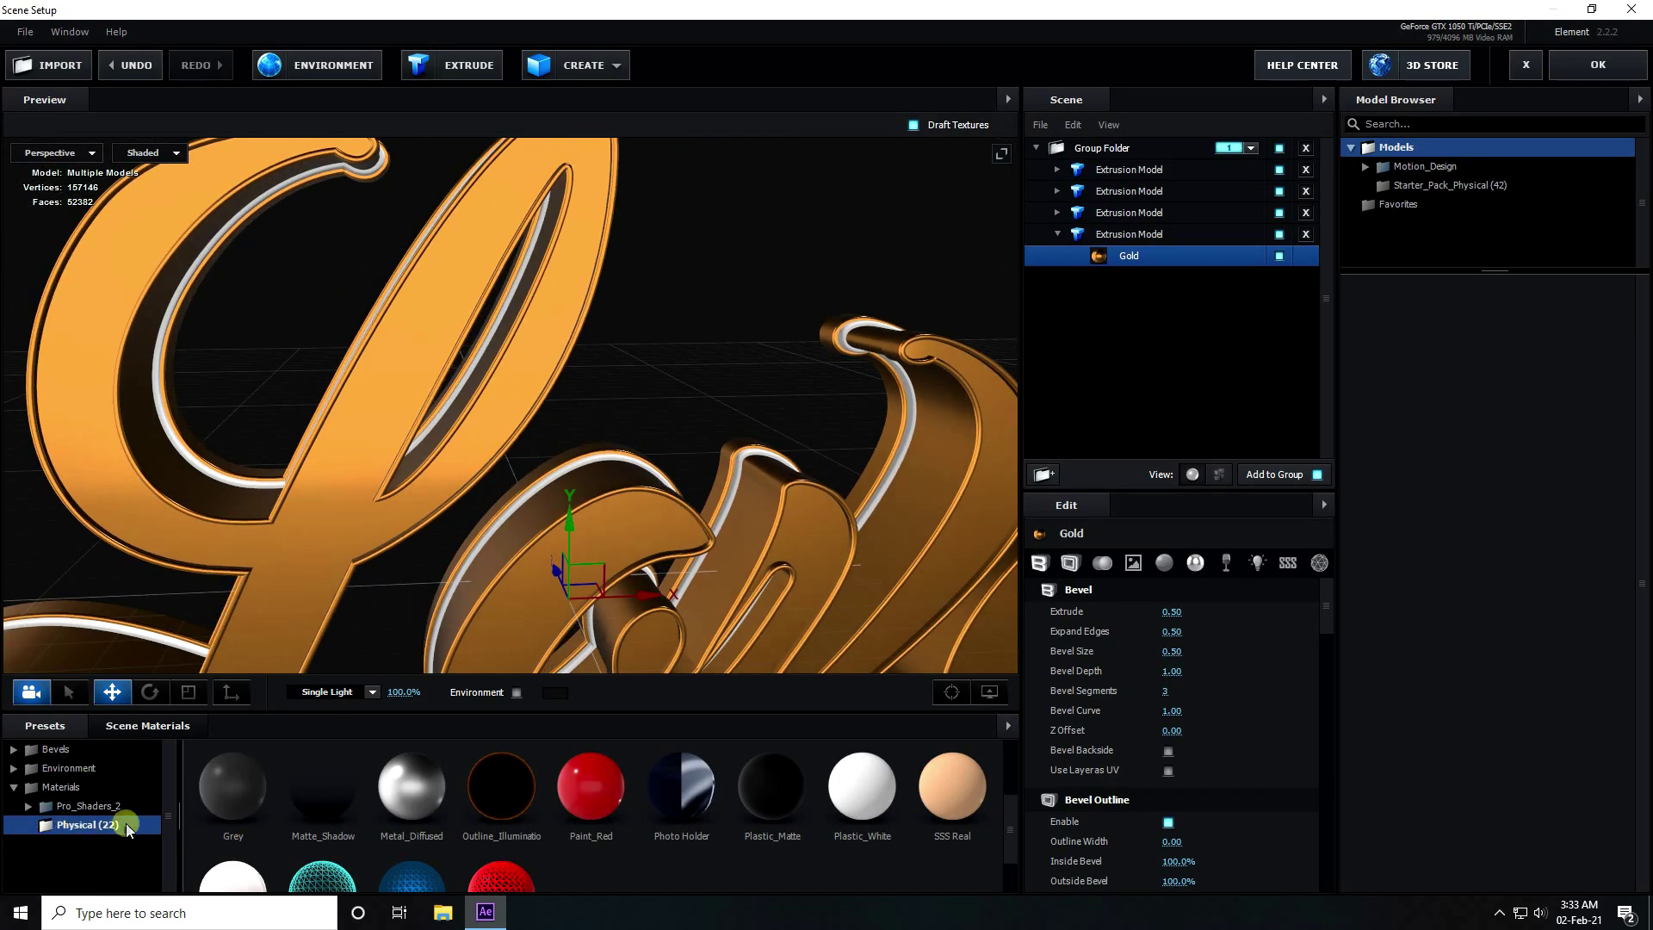
left_click(836, 816)
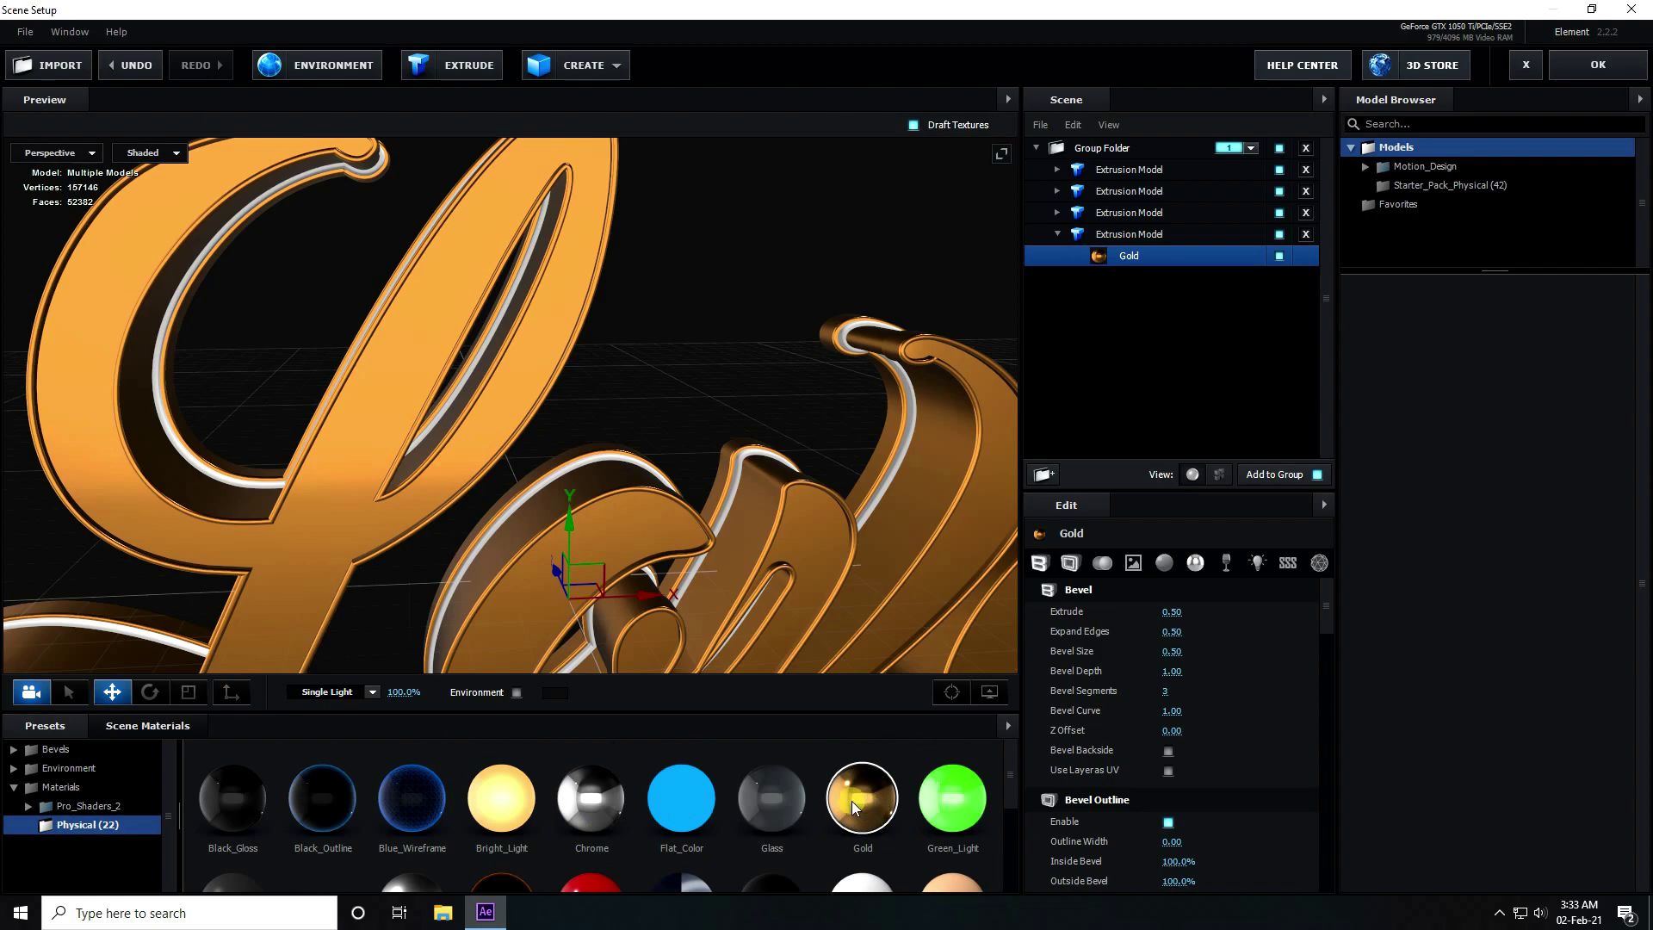
left_click_drag(845, 803, 1063, 213)
left_click_drag(850, 813, 1108, 234)
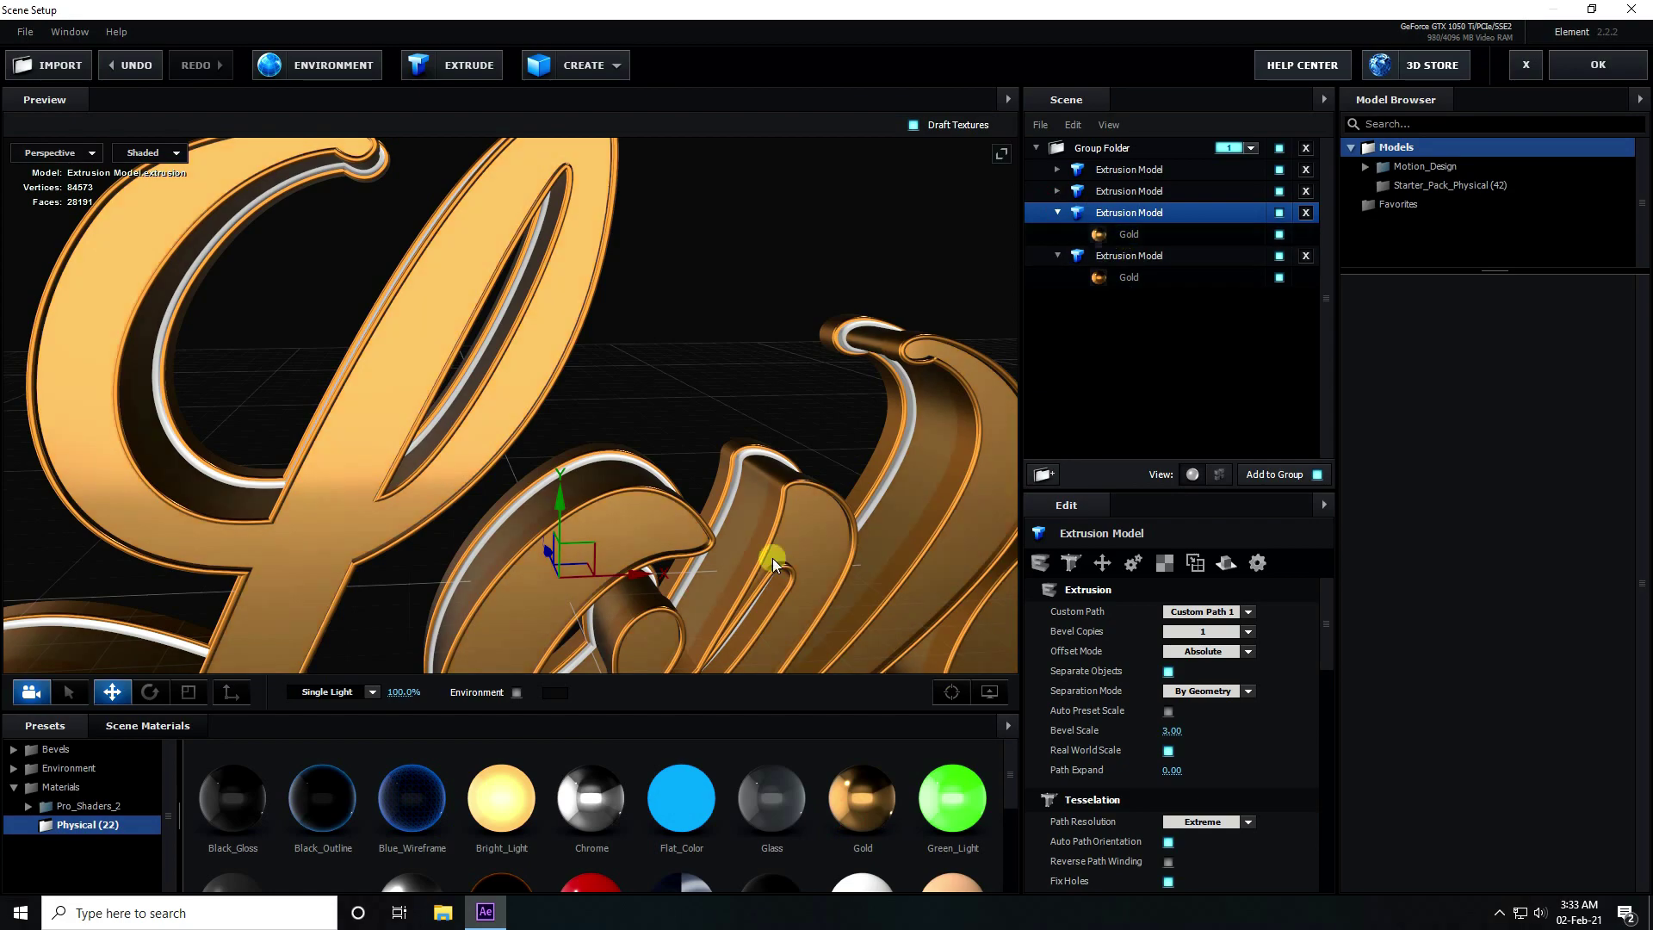
Step: Load text.jpg from the Desktop's love folder as the Normal Bump texture of the main letters' Gold material
left_click(141, 723)
left_click(332, 785)
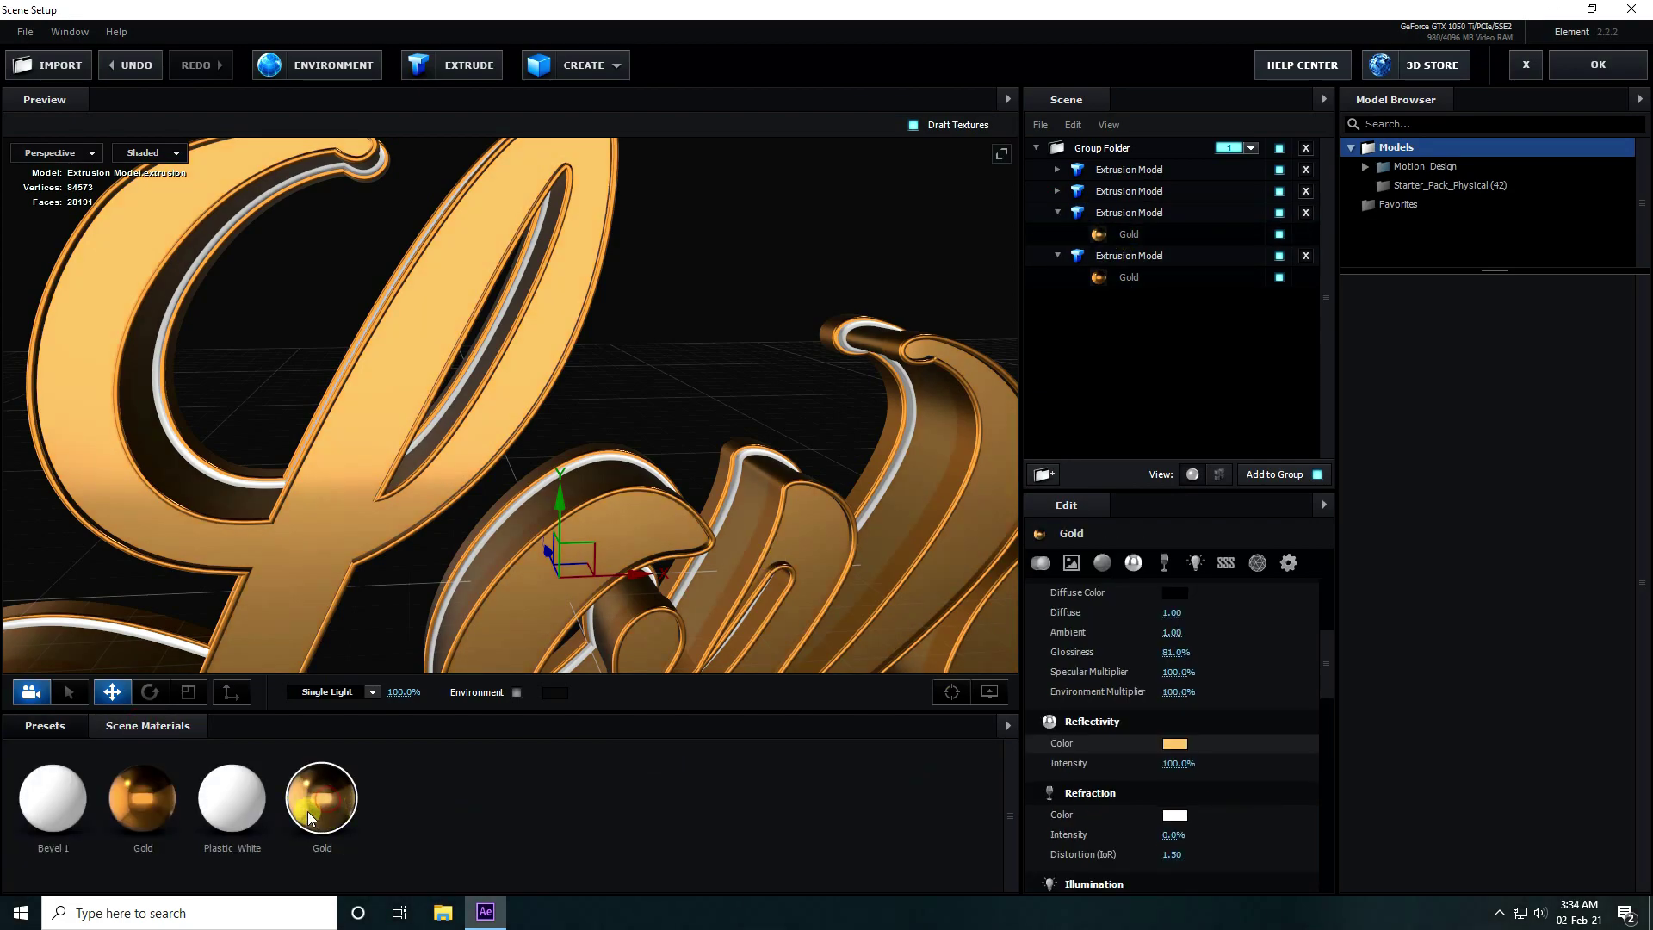
left_click_drag(700, 413, 733, 399)
left_click(347, 825)
scroll(1222, 782, "up", 5)
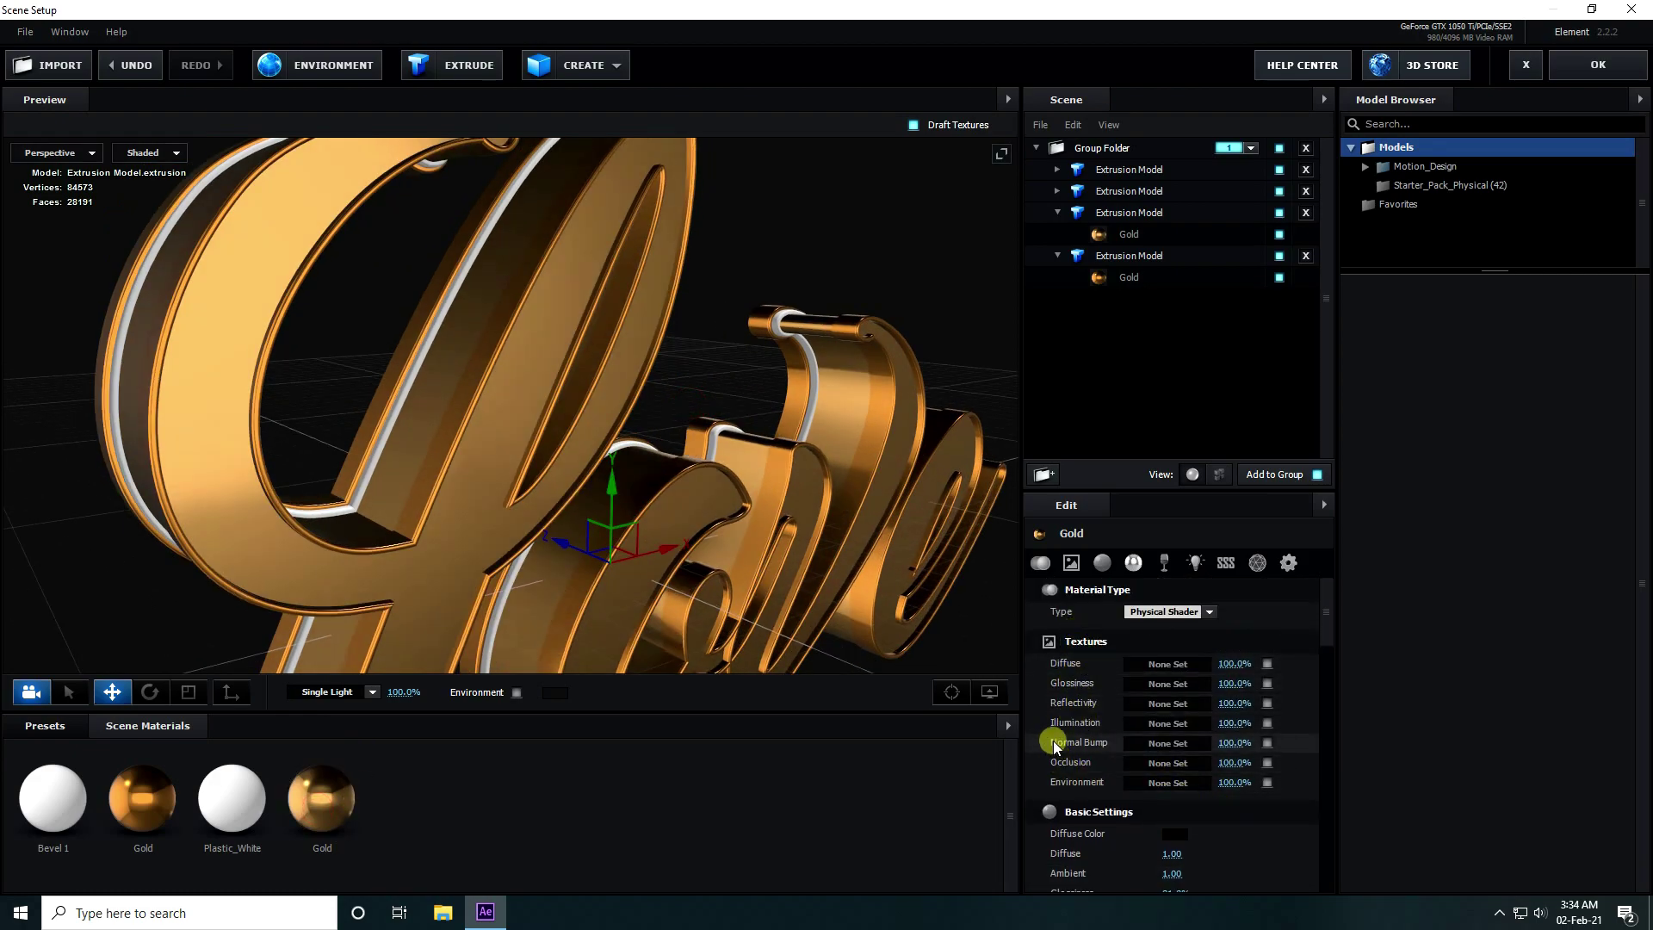
left_click(1162, 746)
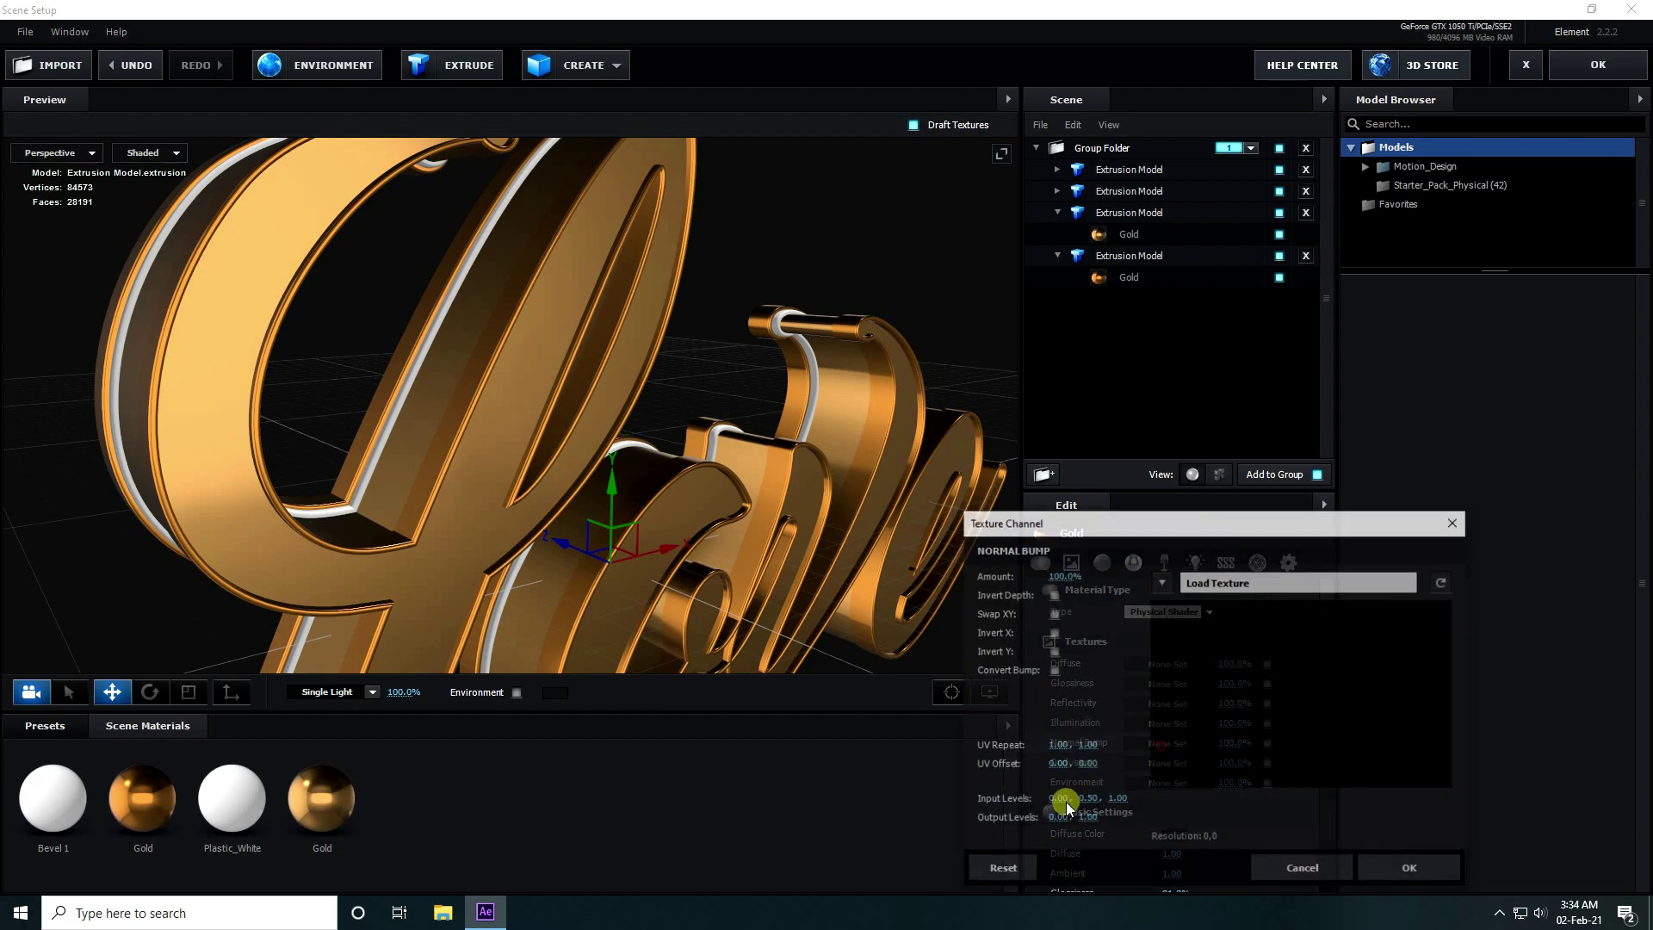
left_click_drag(1119, 520, 921, 370)
left_click(990, 432)
left_click(829, 547)
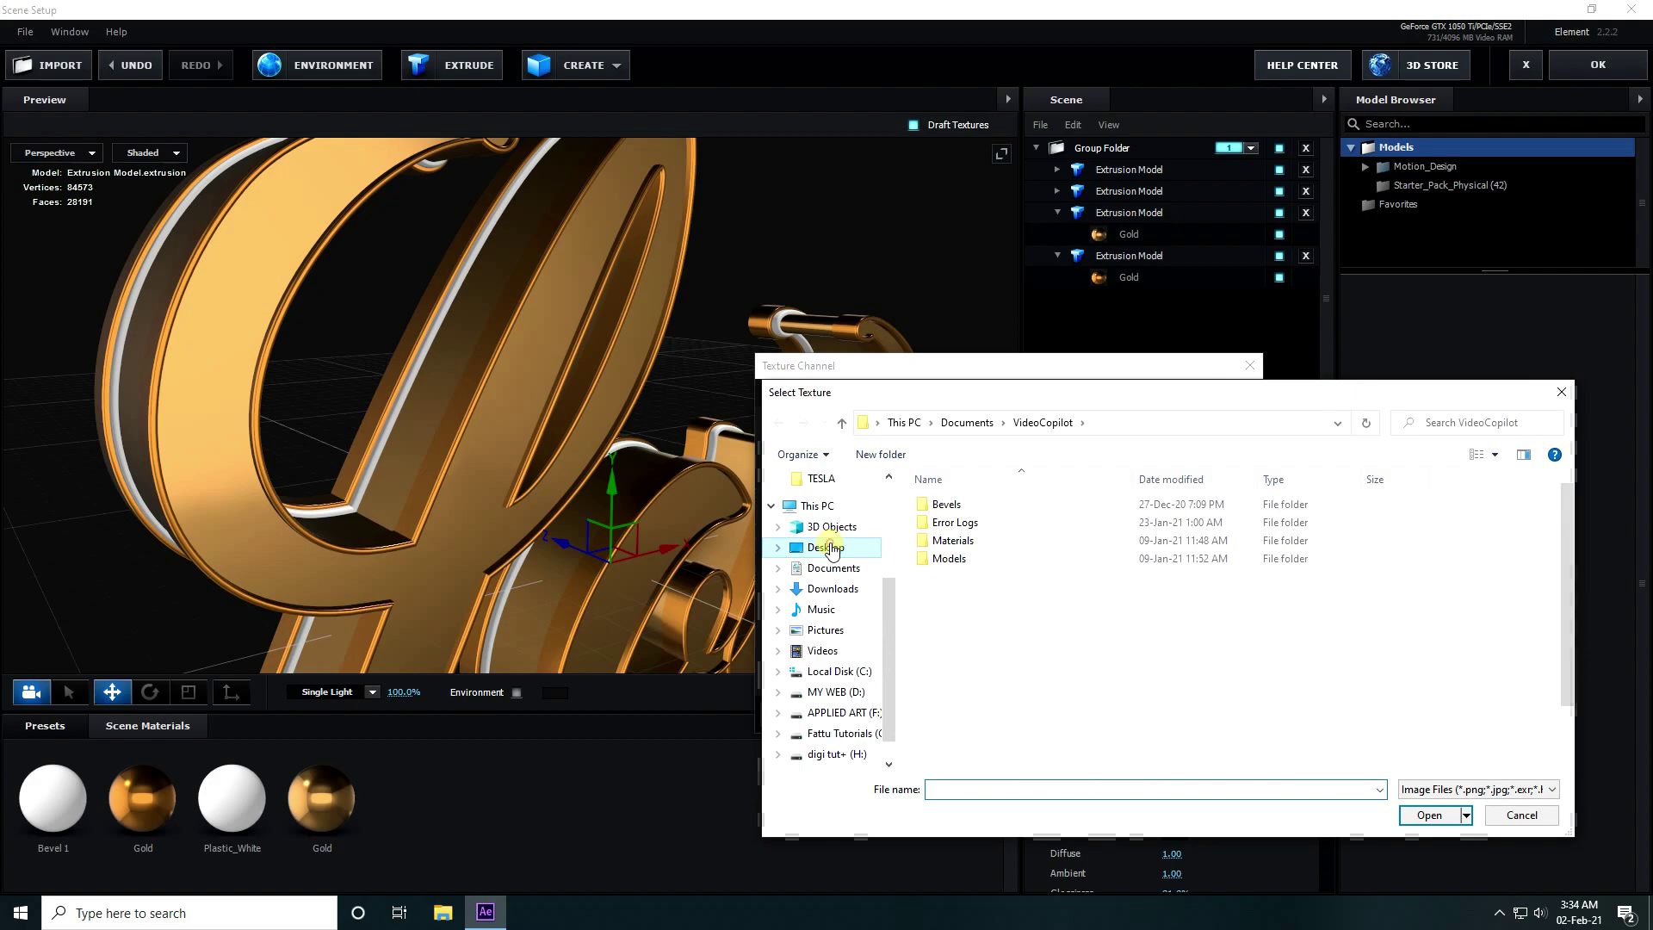
double_click(971, 653)
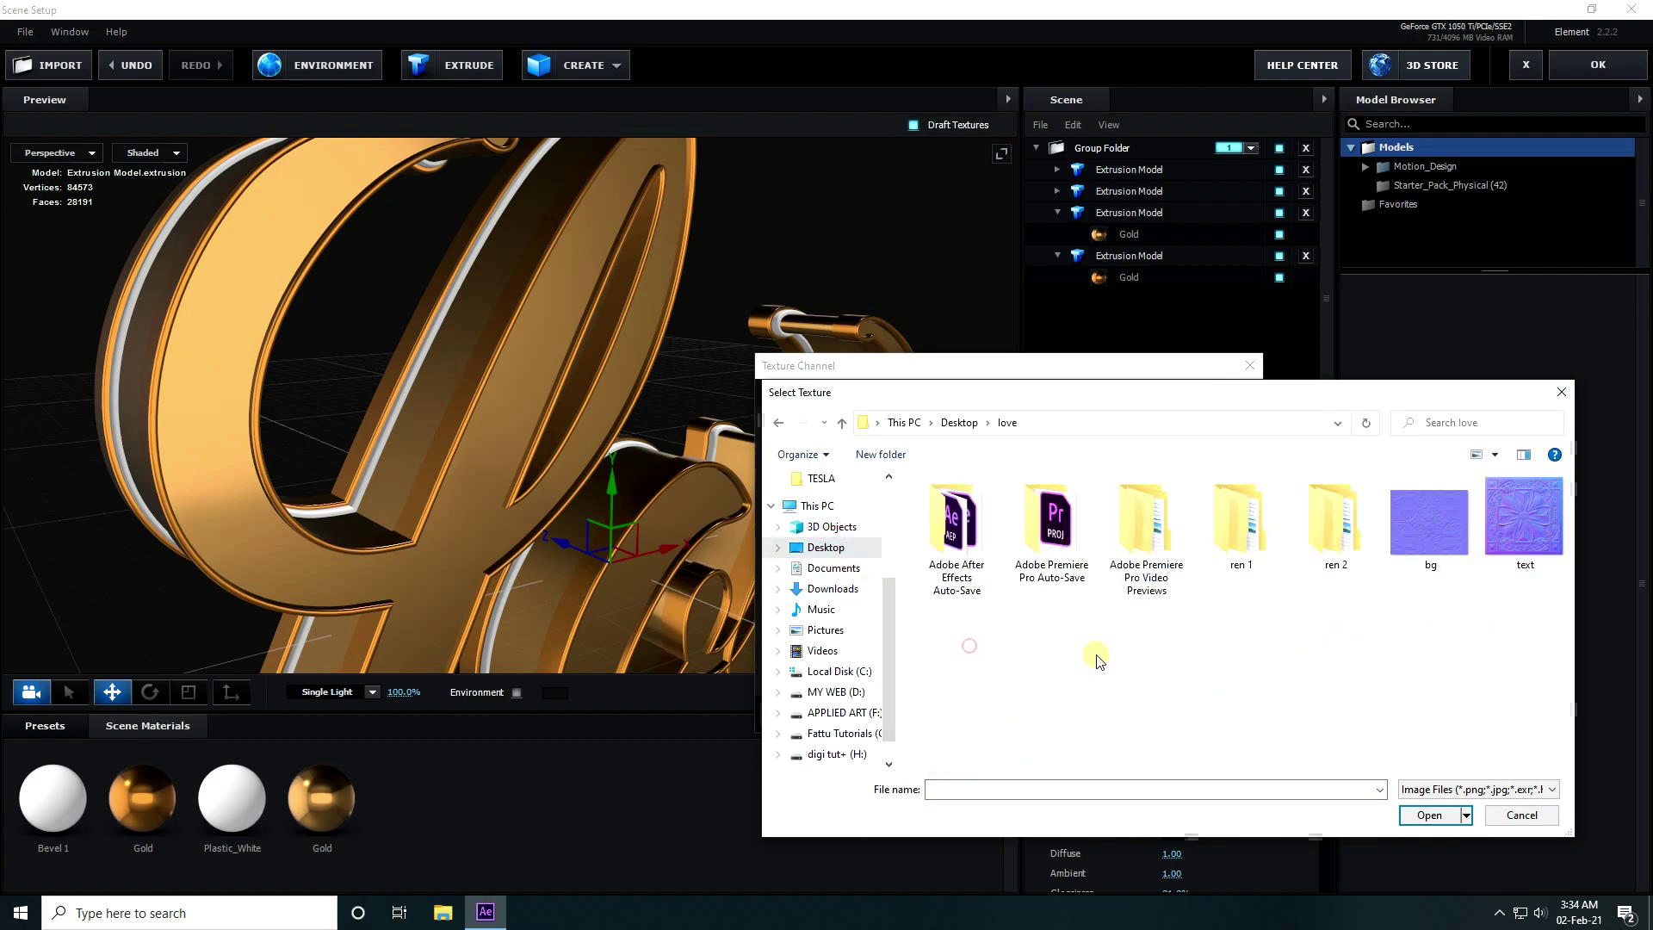
left_click(1522, 518)
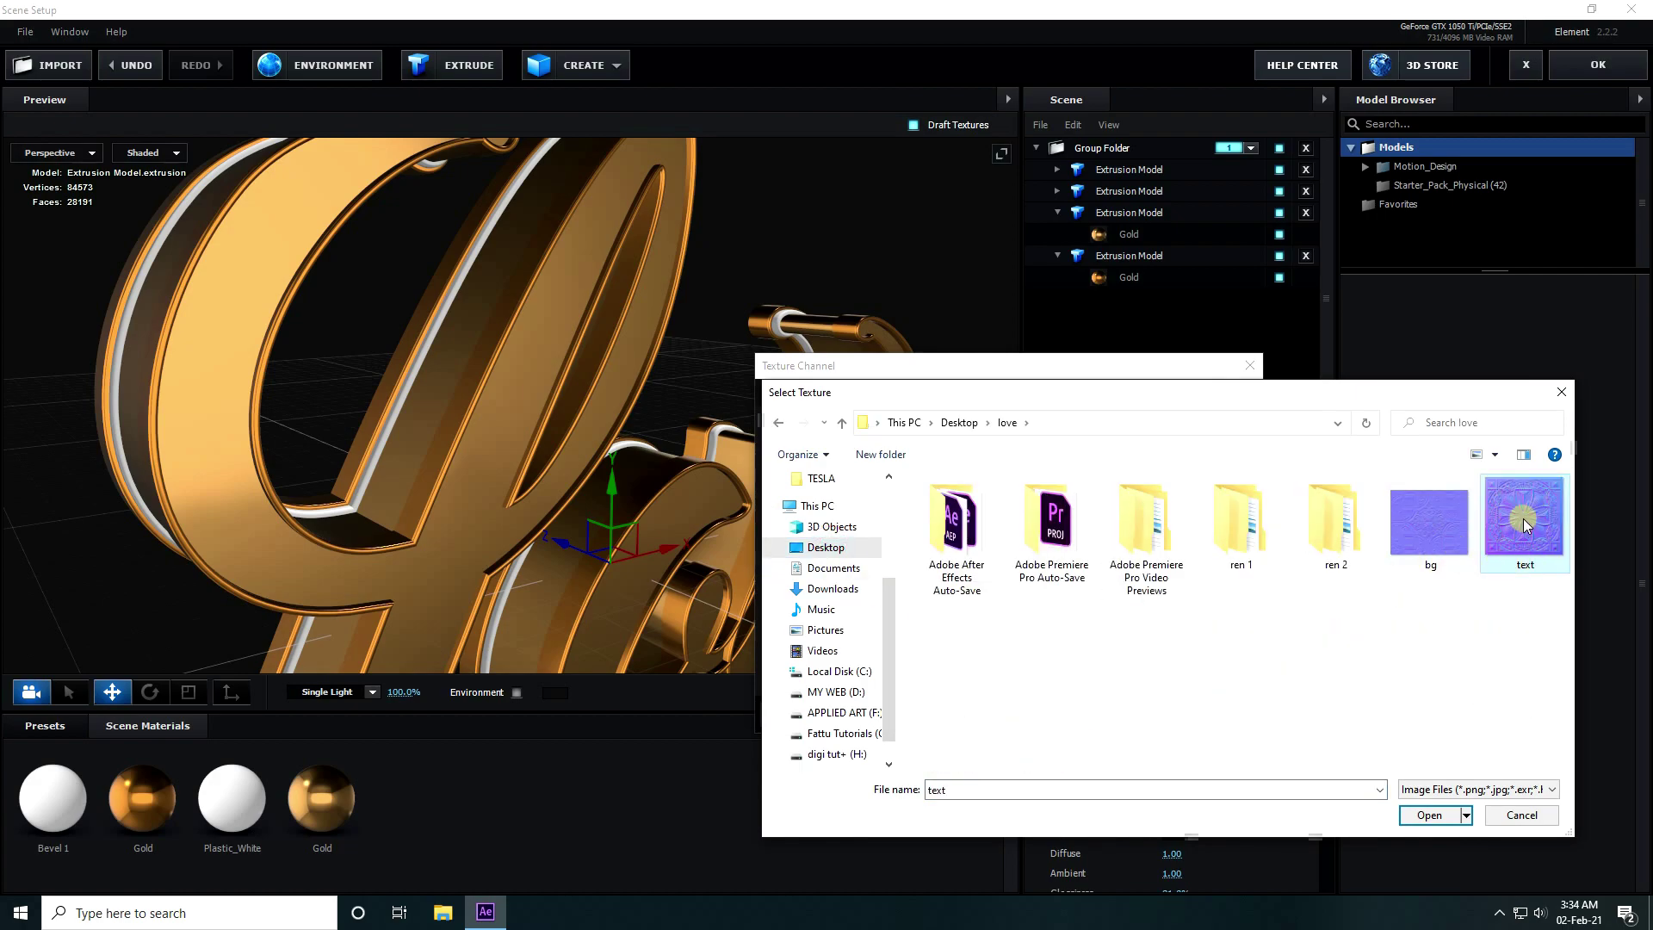
left_click_drag(1219, 387, 851, 247)
left_click(1055, 391)
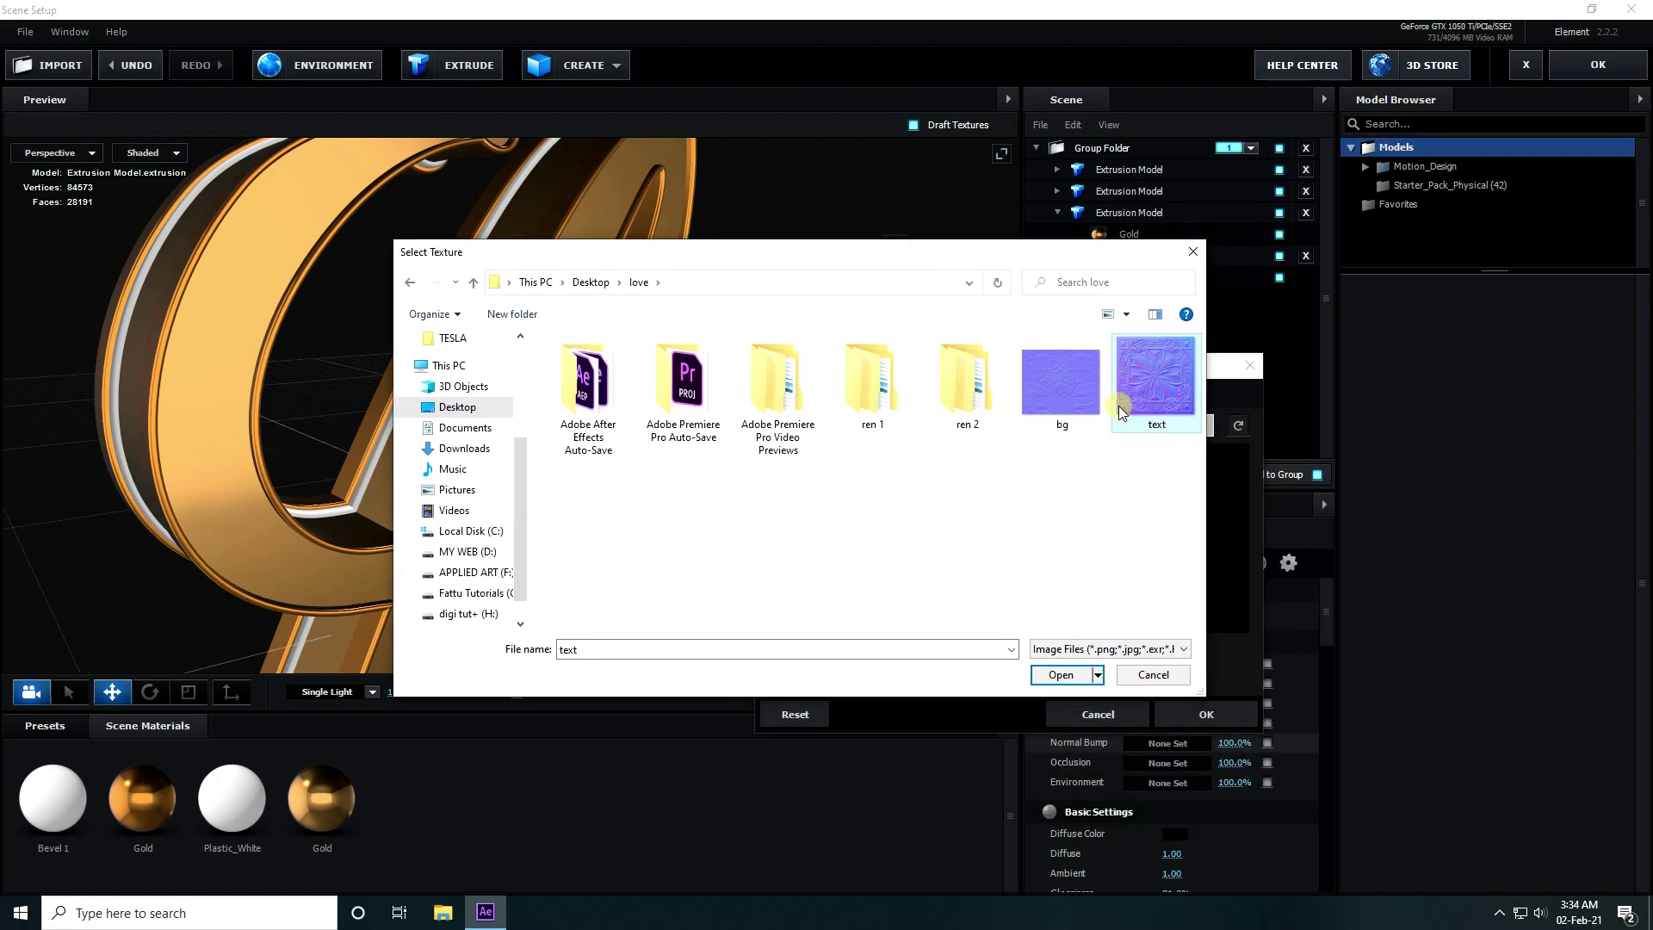
left_click(1061, 675)
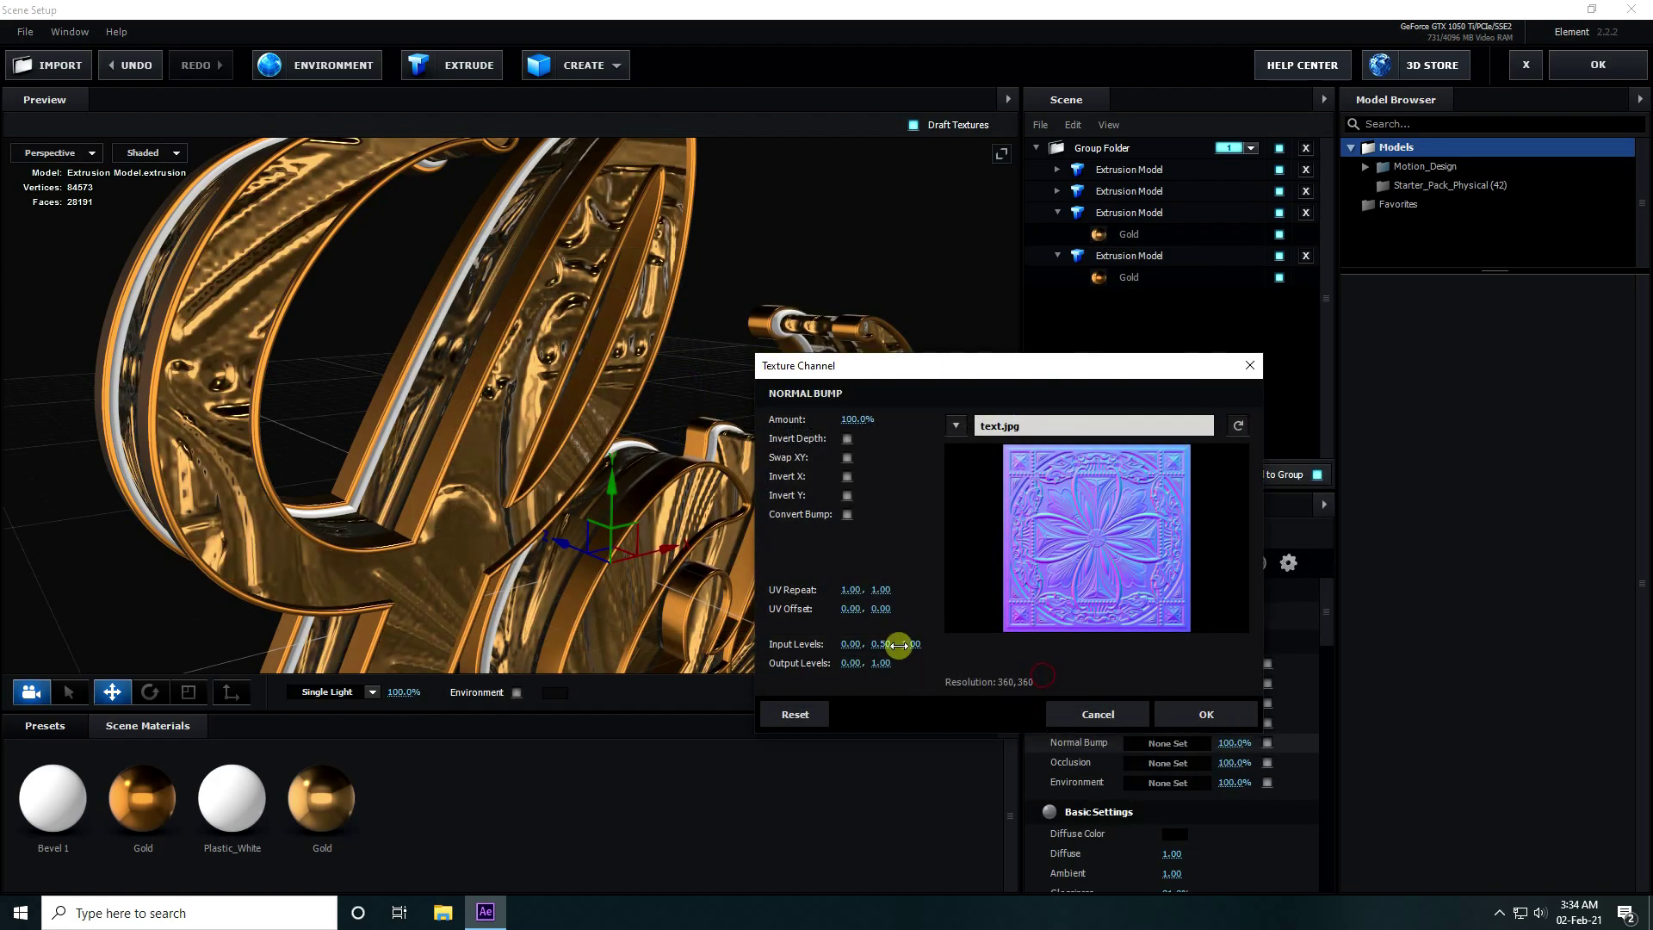
Step: Set the Normal Bump texture's UV Repeat to 10.00 by 10.00 and accept the texture settings
left_click(851, 589)
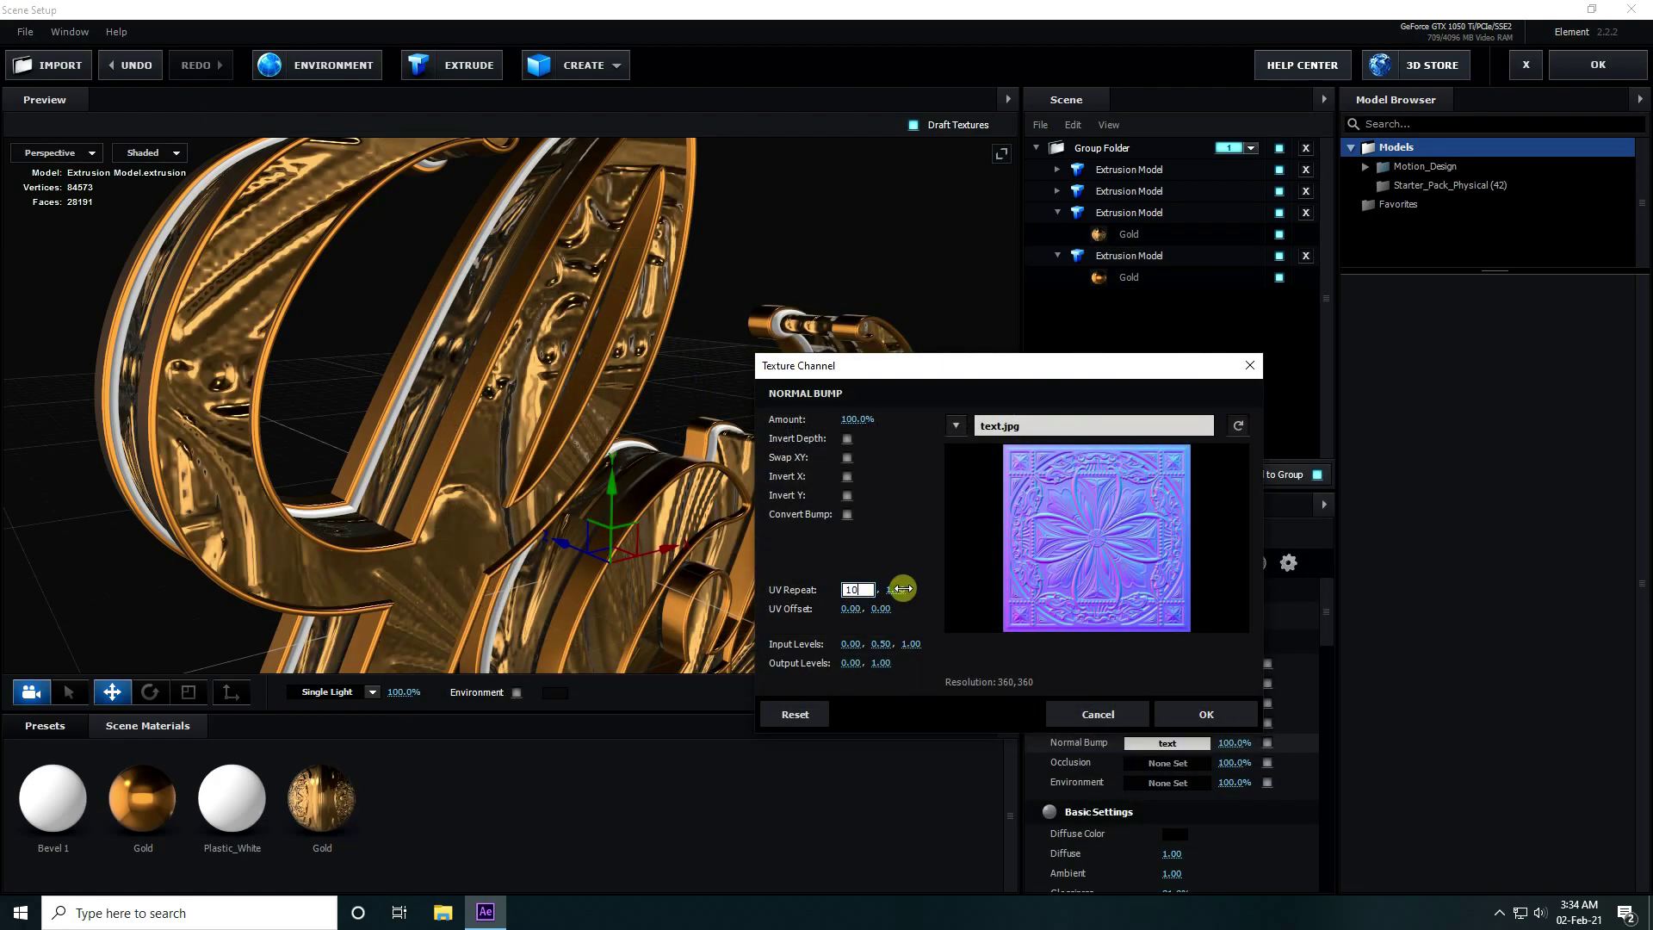
left_click(902, 588)
type("10")
key("Return")
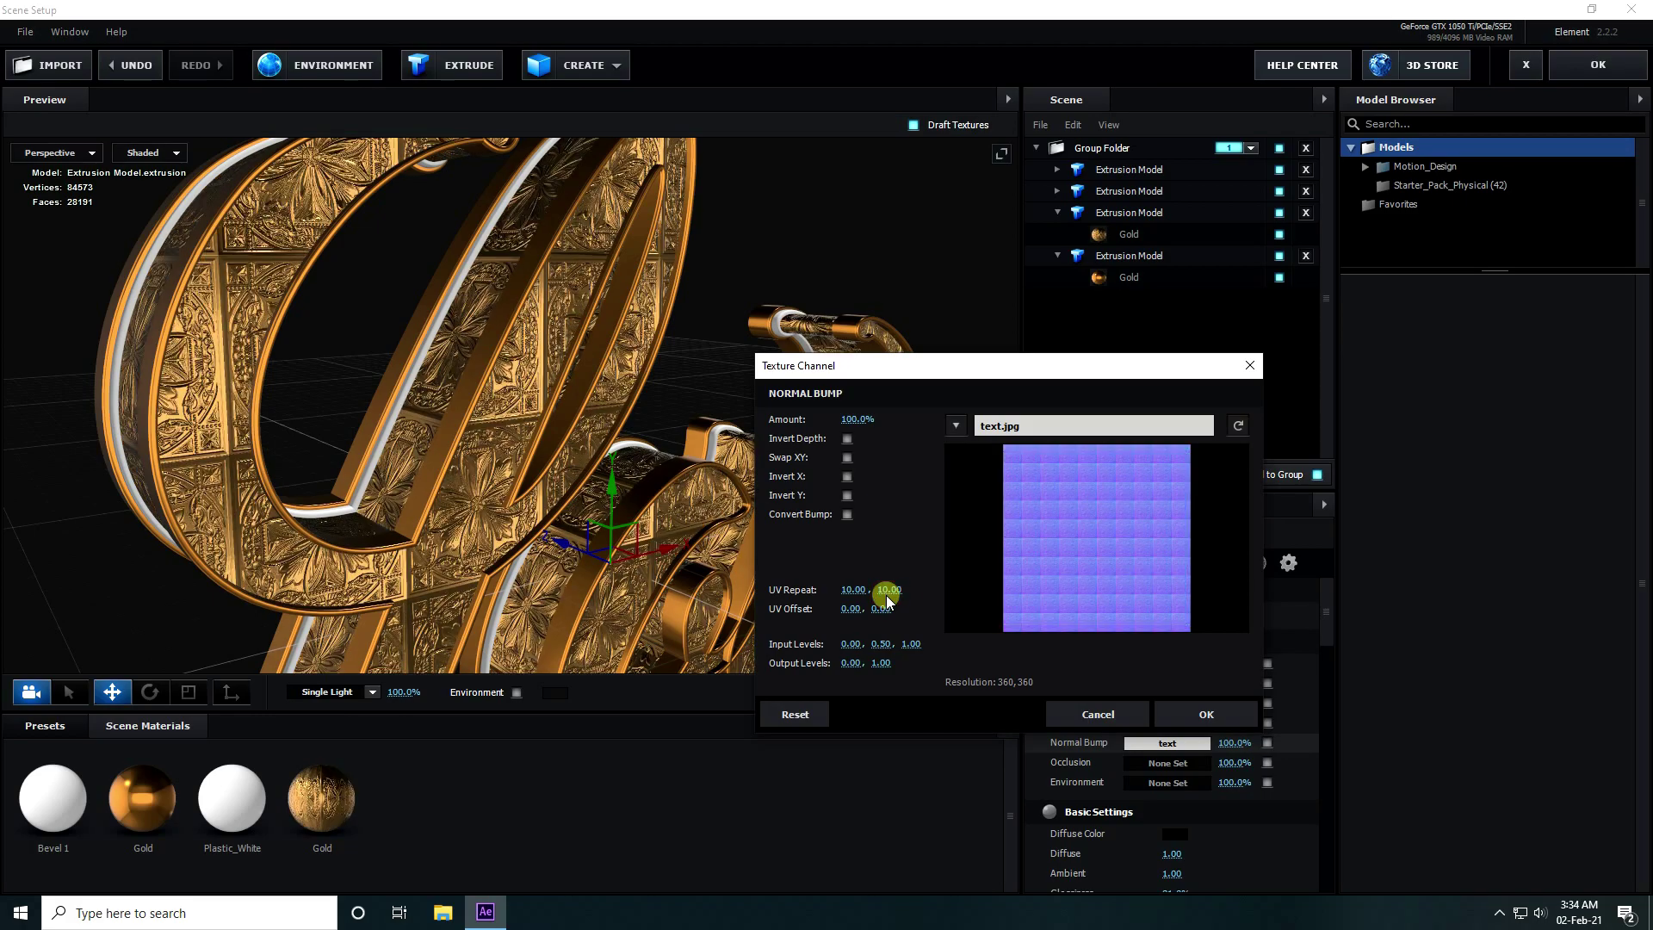
left_click(1204, 721)
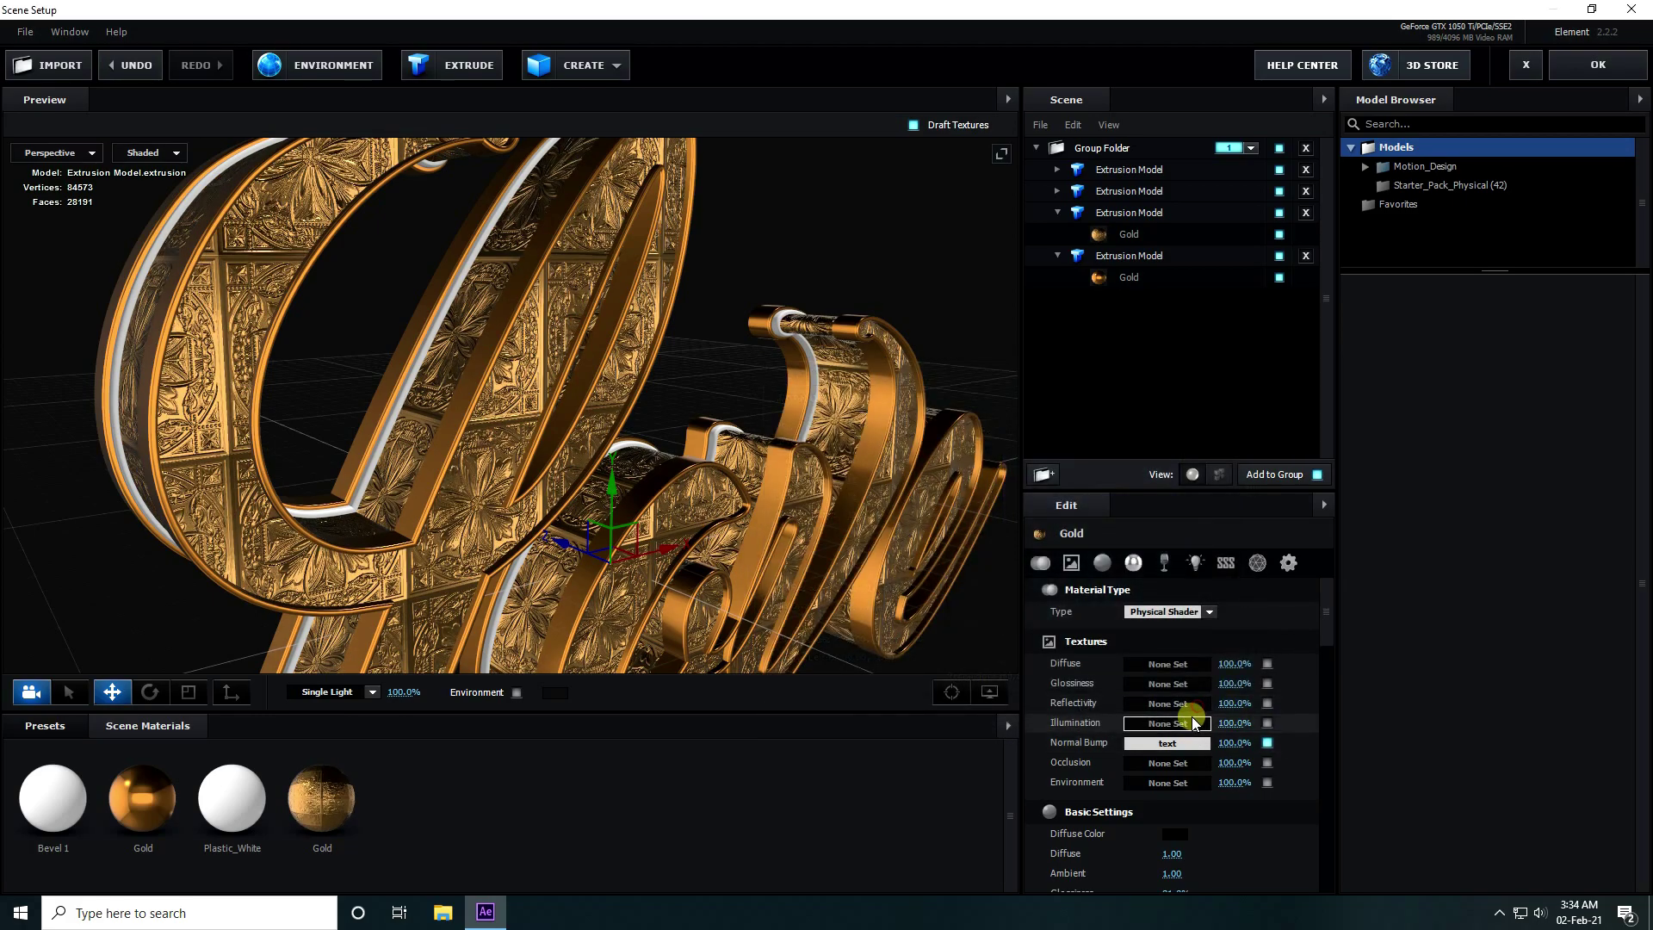
Step: Load text.jpg as the same Gold material's Glossiness texture and set its UV Repeat to 10
left_click(1143, 694)
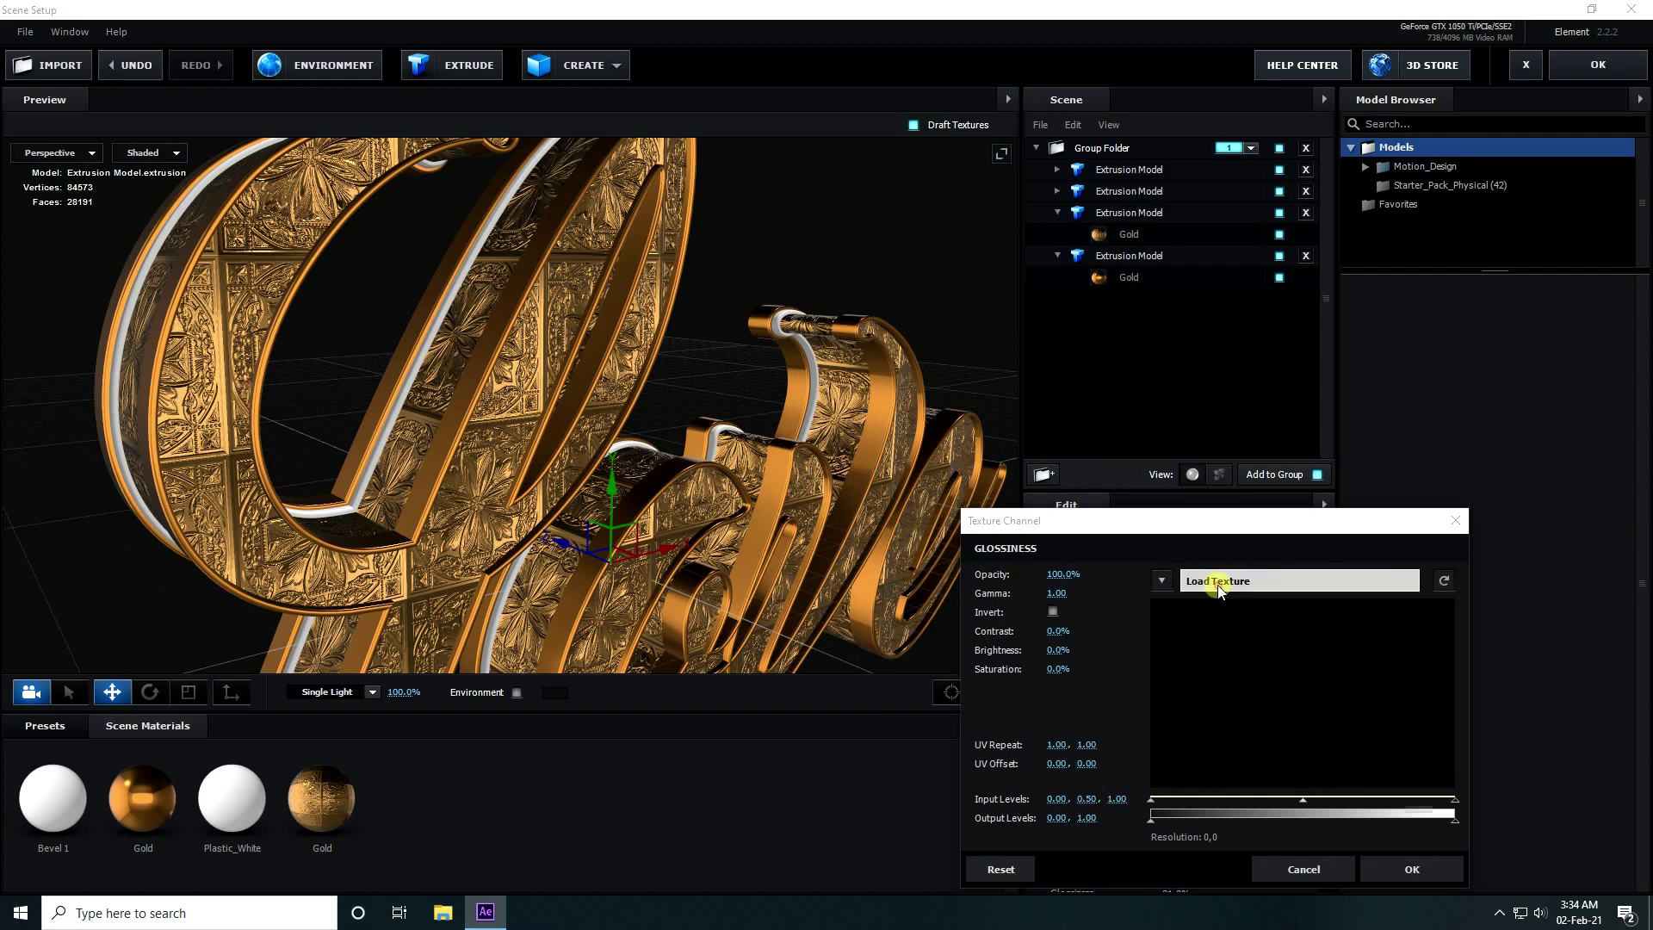
left_click(1219, 581)
left_click_drag(1292, 439, 867, 340)
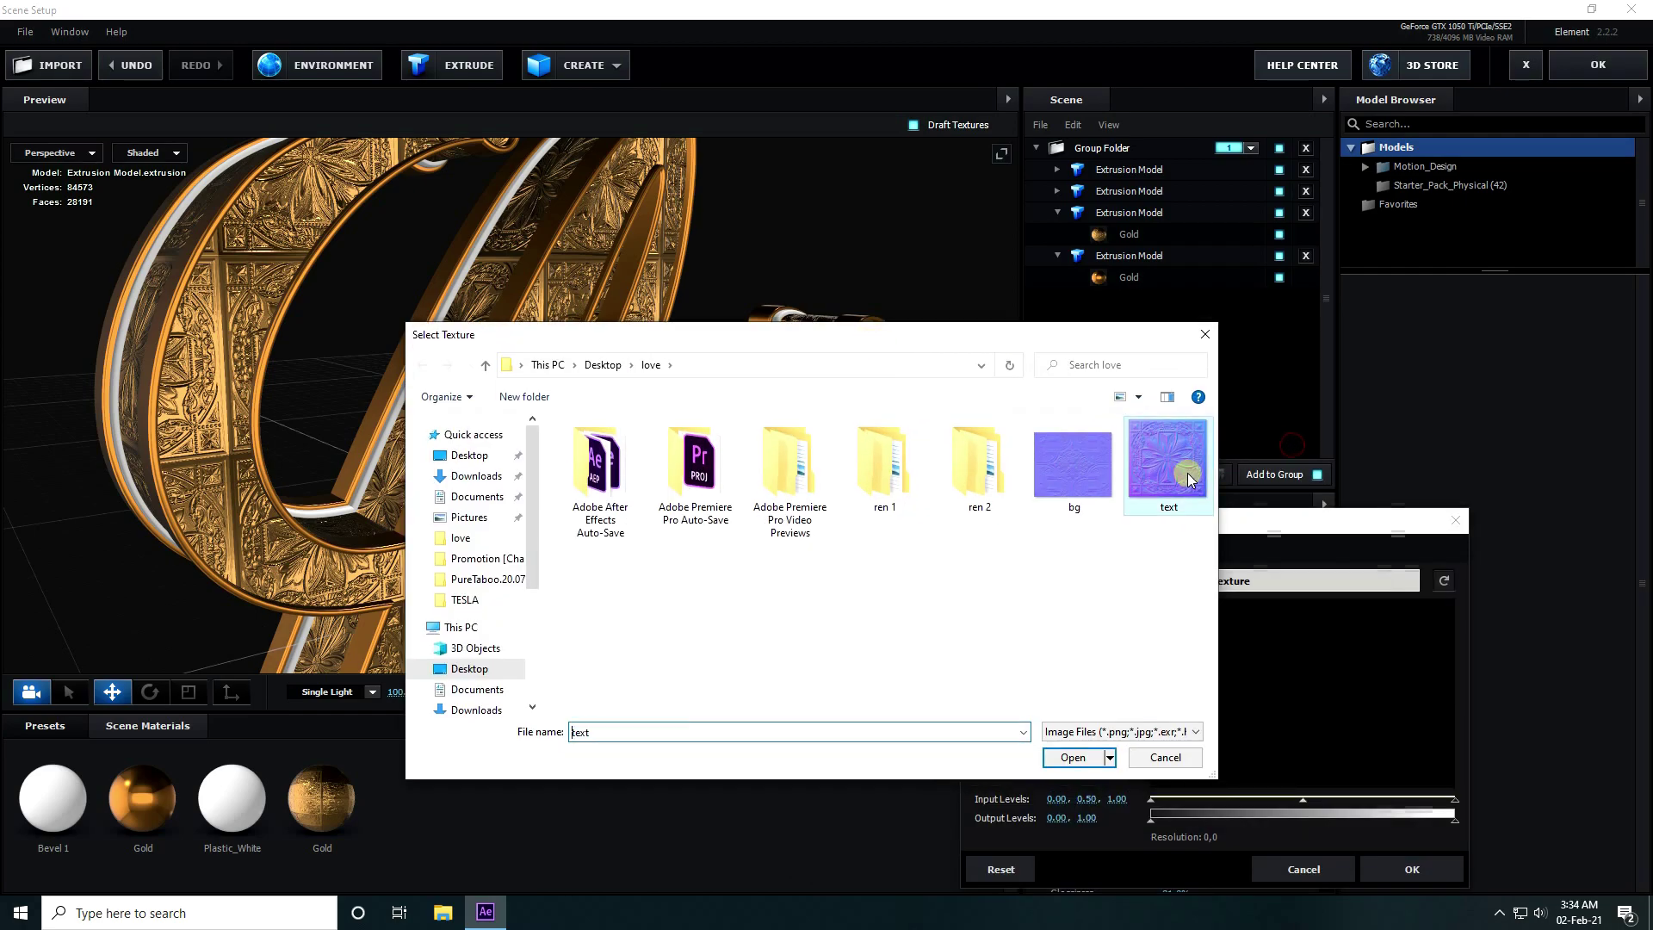
left_click(1073, 757)
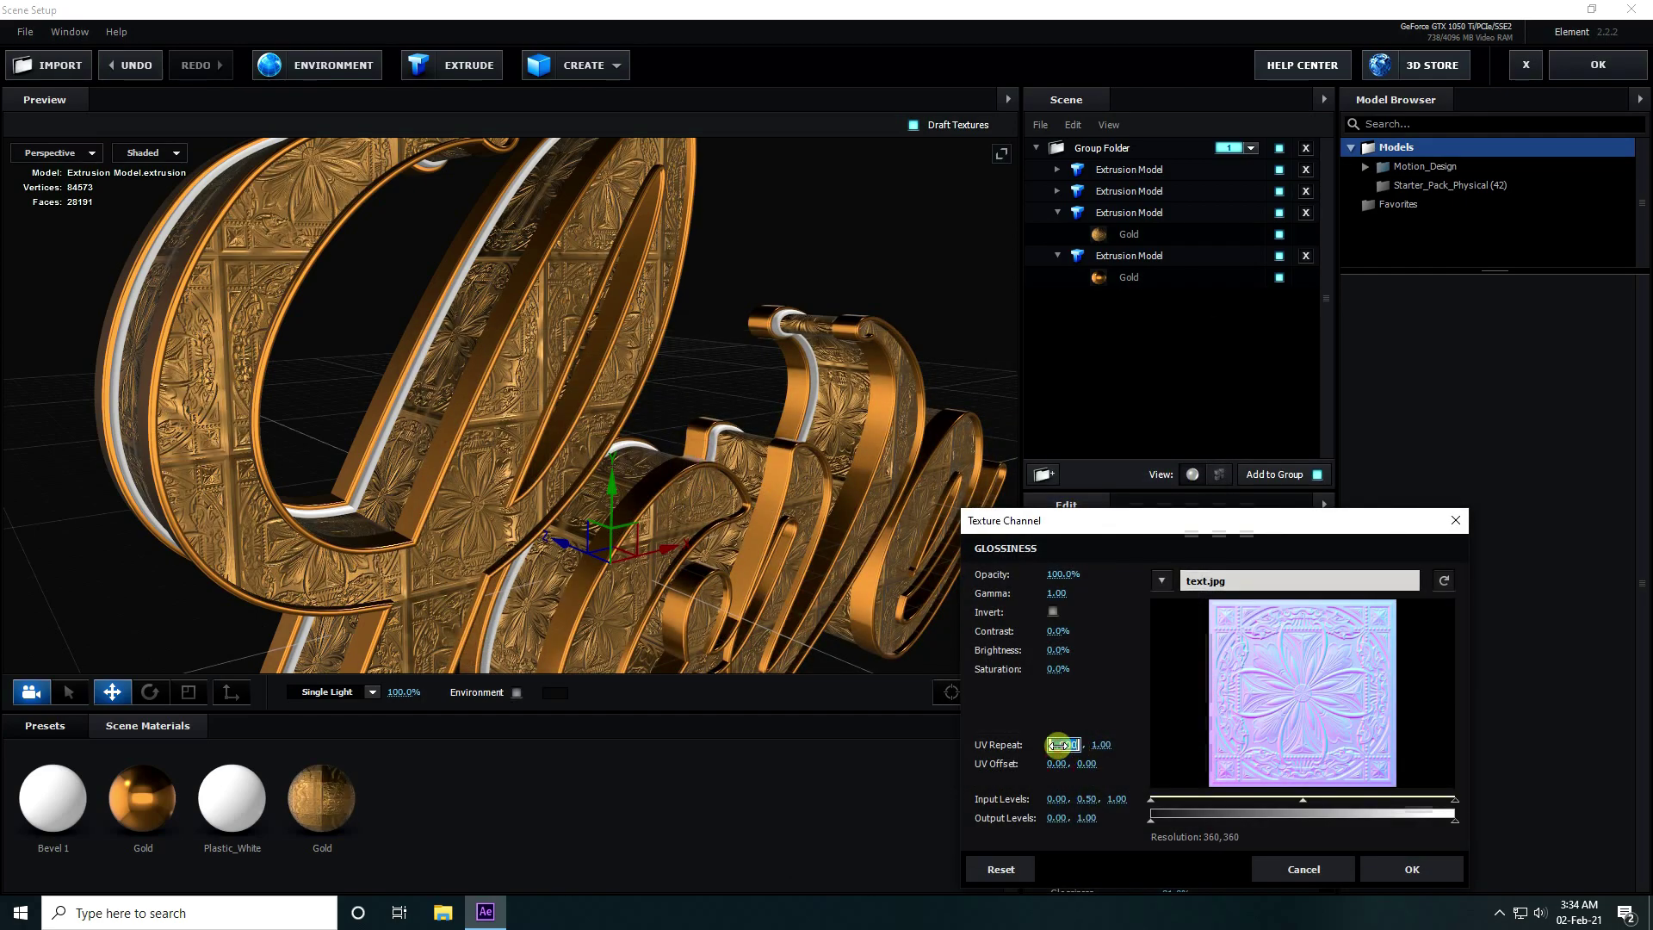
key("Return")
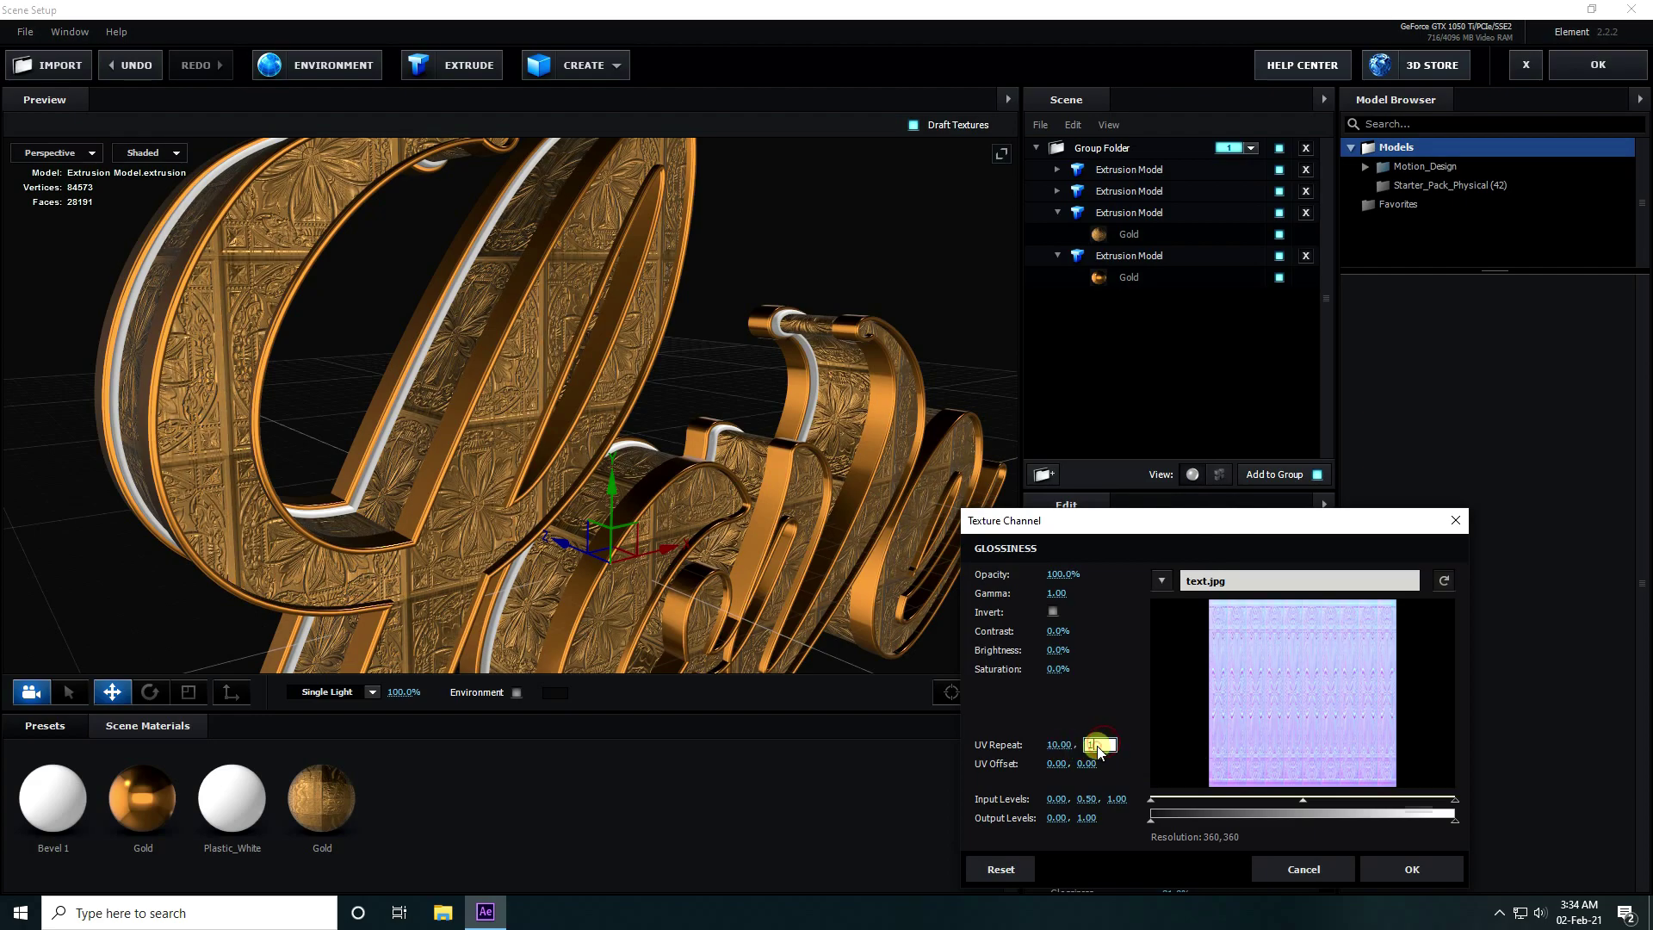
left_click(1416, 869)
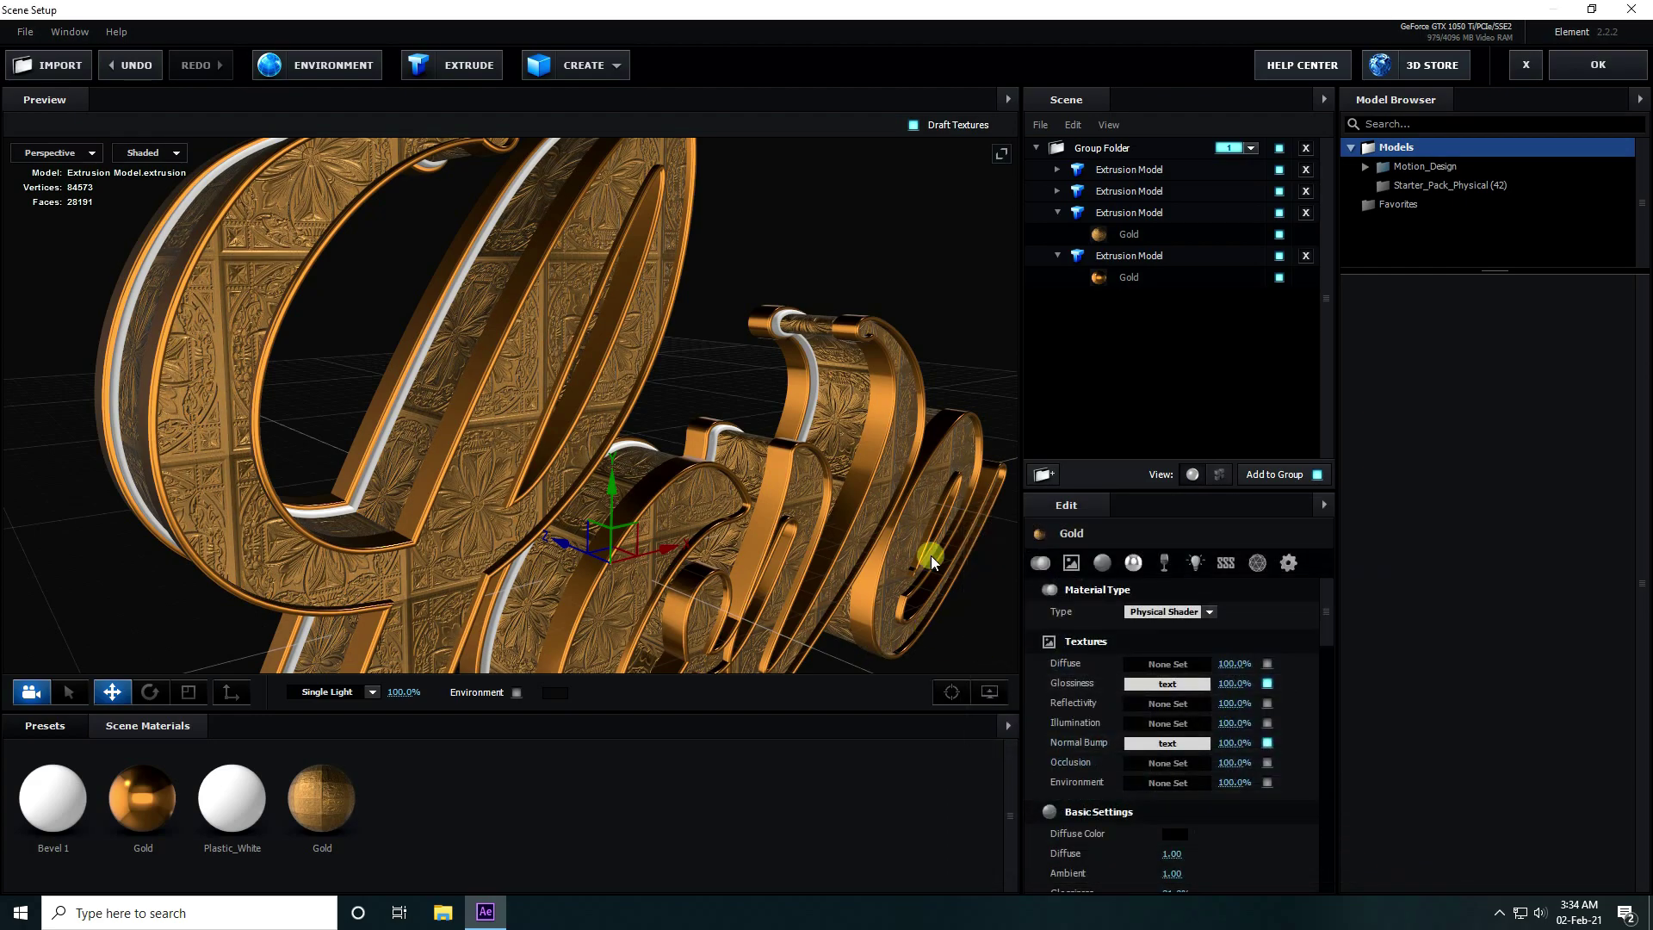
Step: Try the Aqua lighting preset on the preview and settle on the 360 preset
left_click_drag(756, 395, 444, 517)
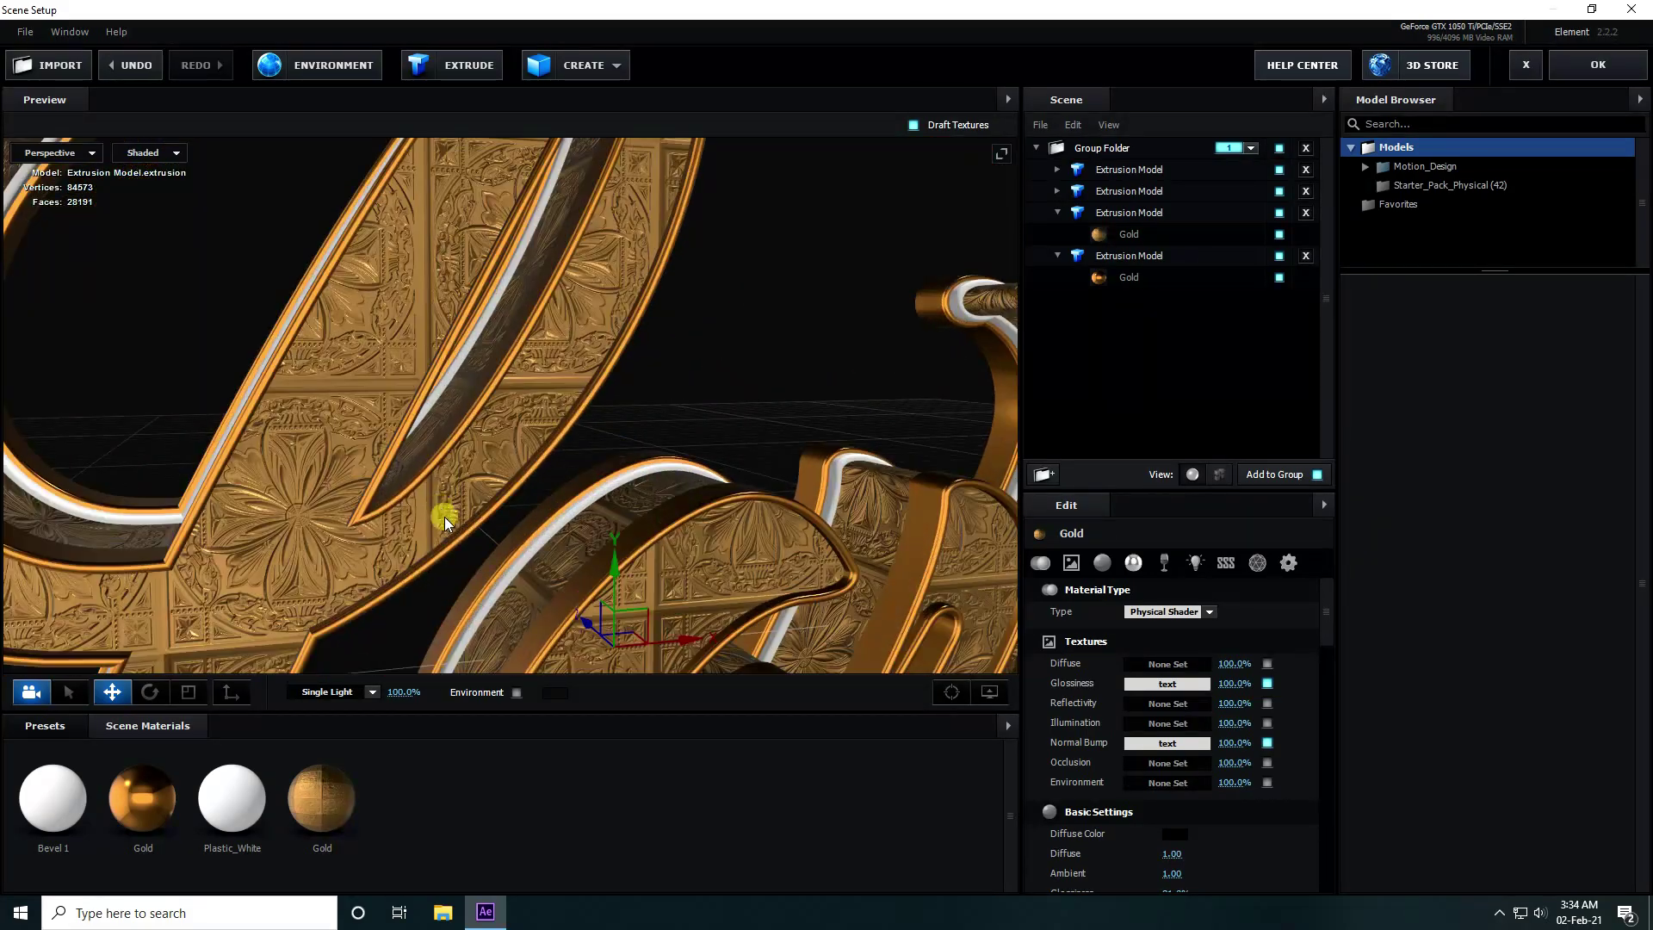
left_click_drag(412, 601, 468, 587)
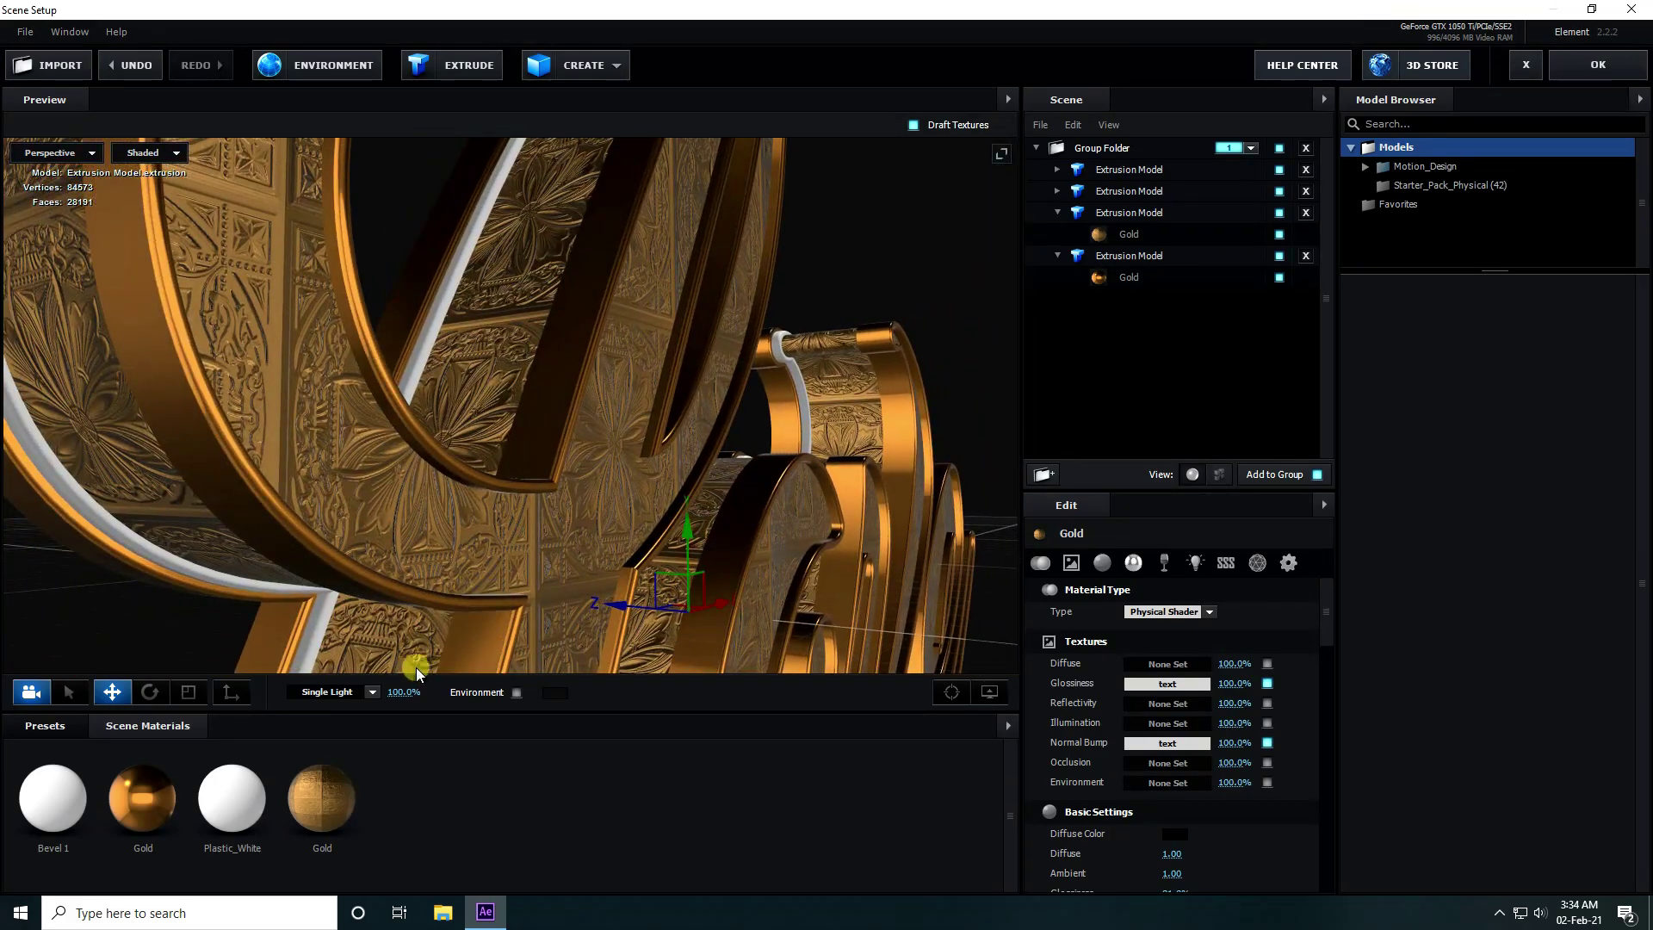
left_click(373, 693)
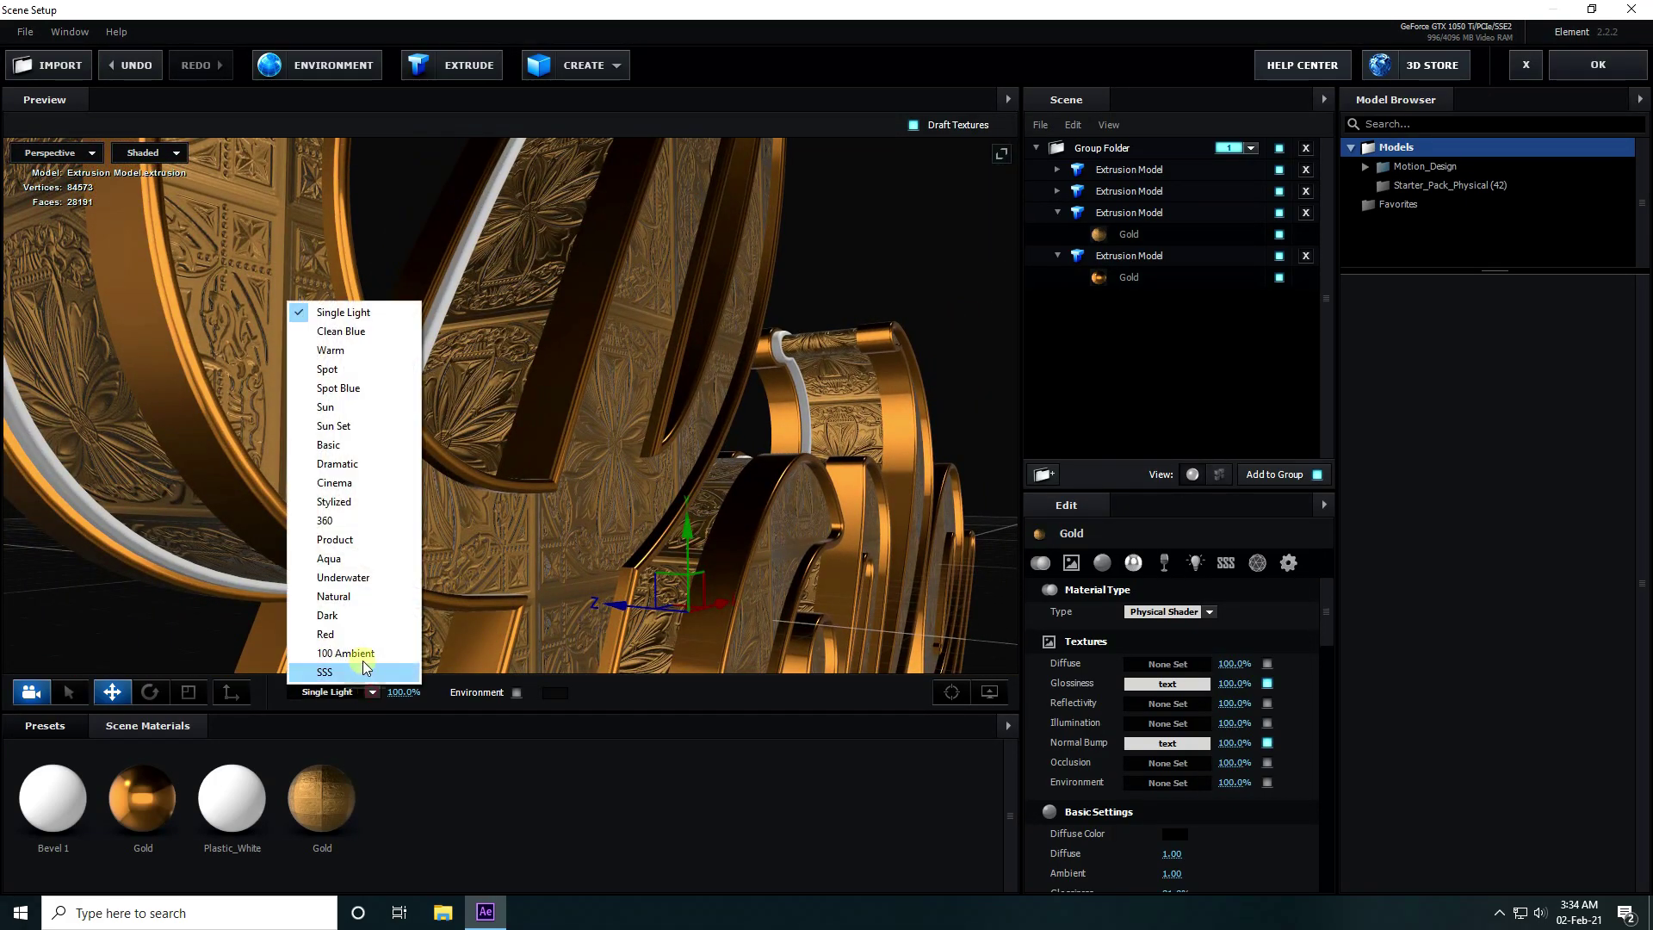
left_click(349, 559)
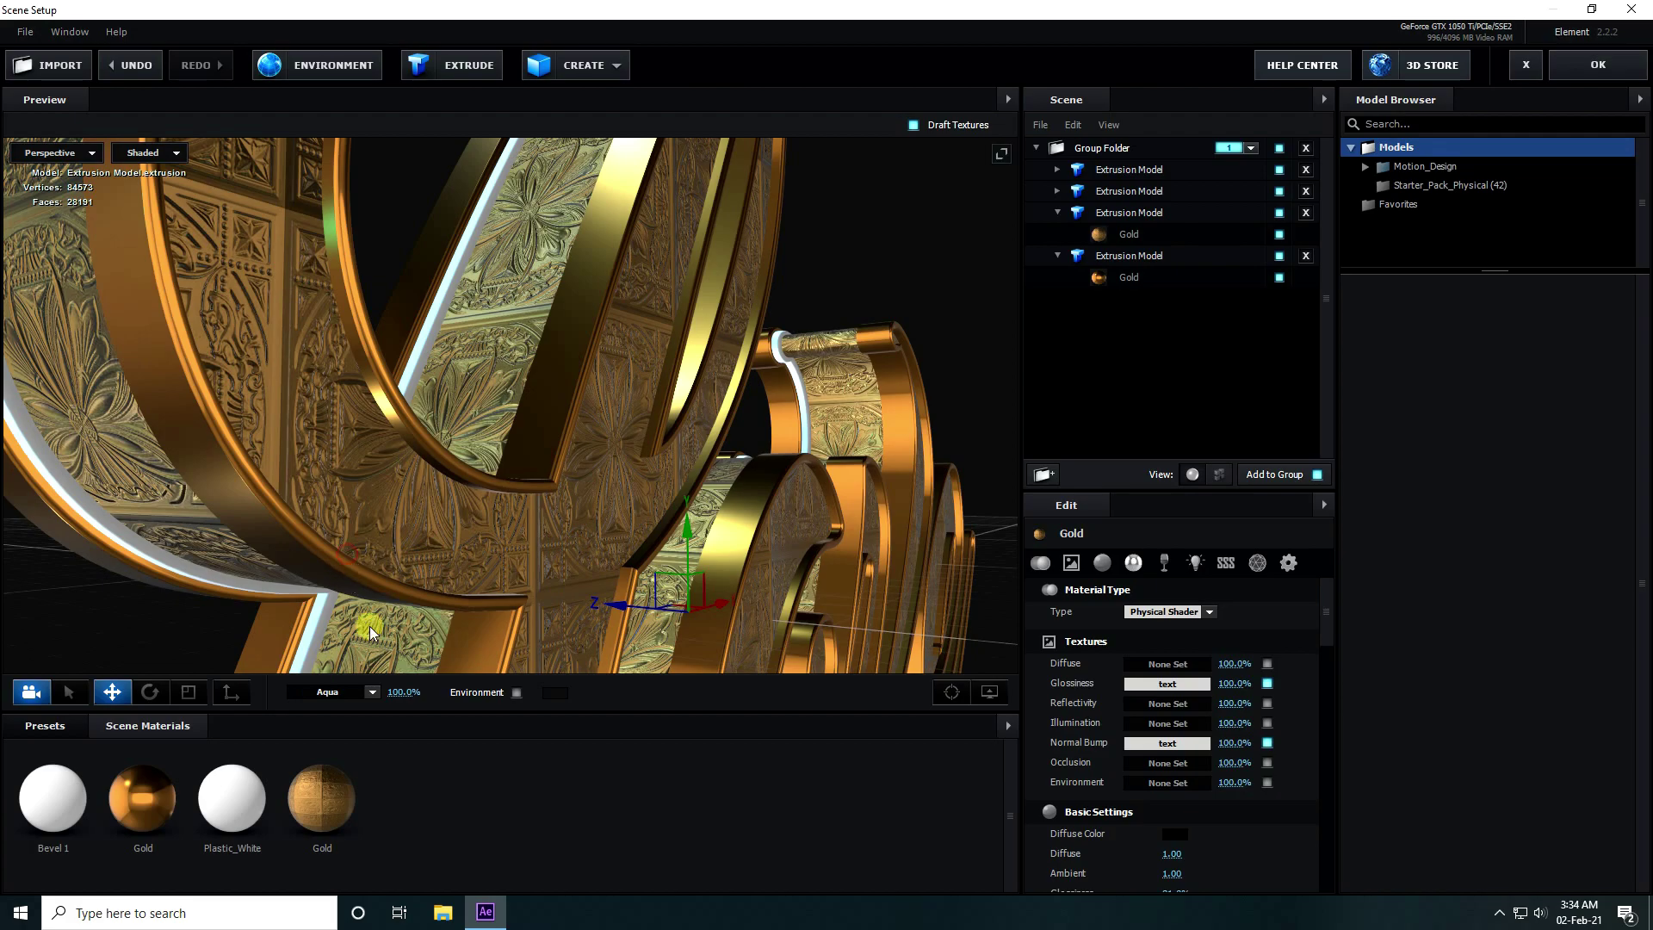
left_click(374, 692)
left_click(324, 521)
mouse_move(839, 284)
left_mouse_down()
mouse_move(664, 291)
mouse_move(798, 274)
mouse_move(823, 308)
left_mouse_up()
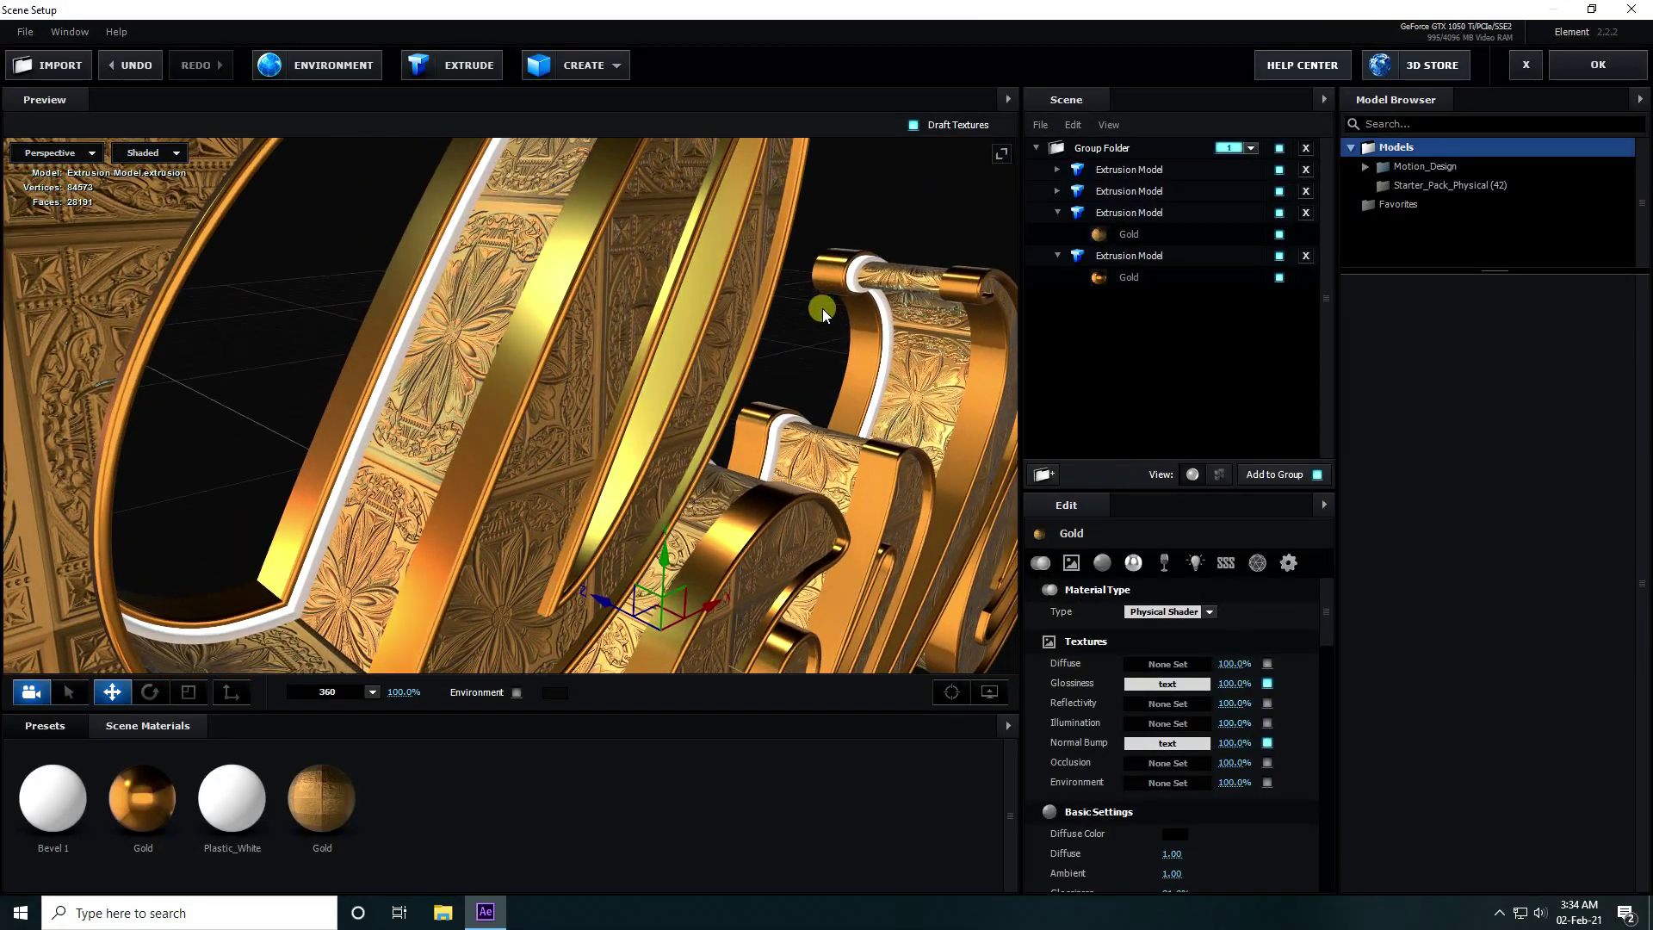
Step: Change the Reflect Mode of the last extrusion model in the scene
right_click(1123, 257)
left_click(1100, 287)
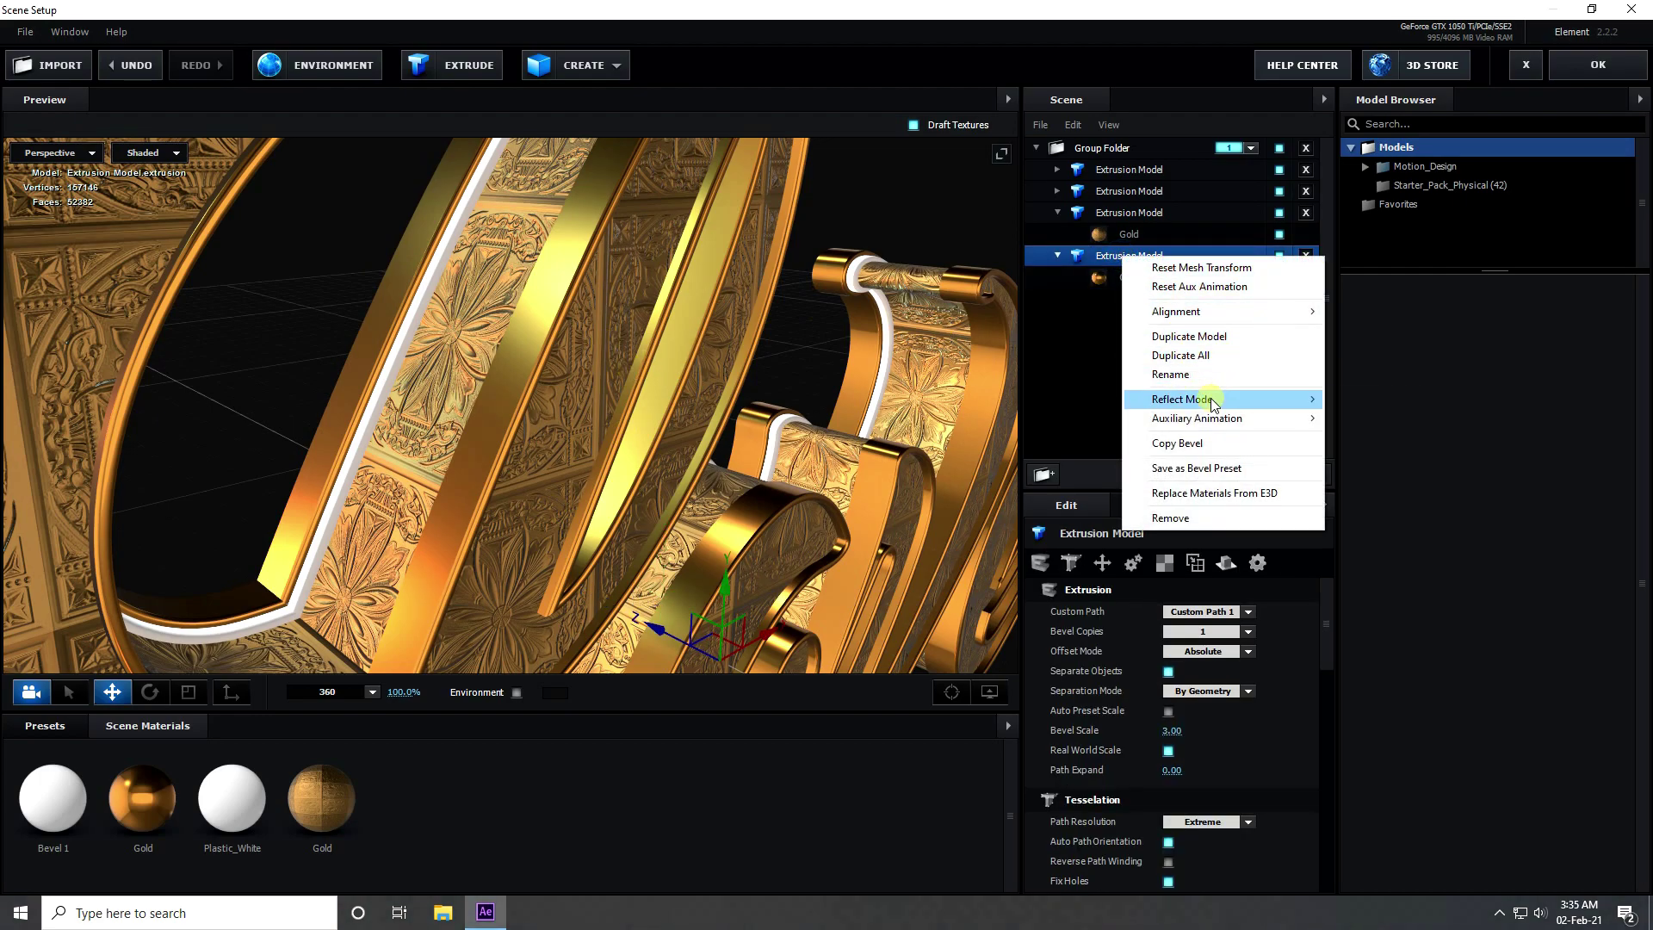
mouse_move(1214, 399)
left_click(1386, 447)
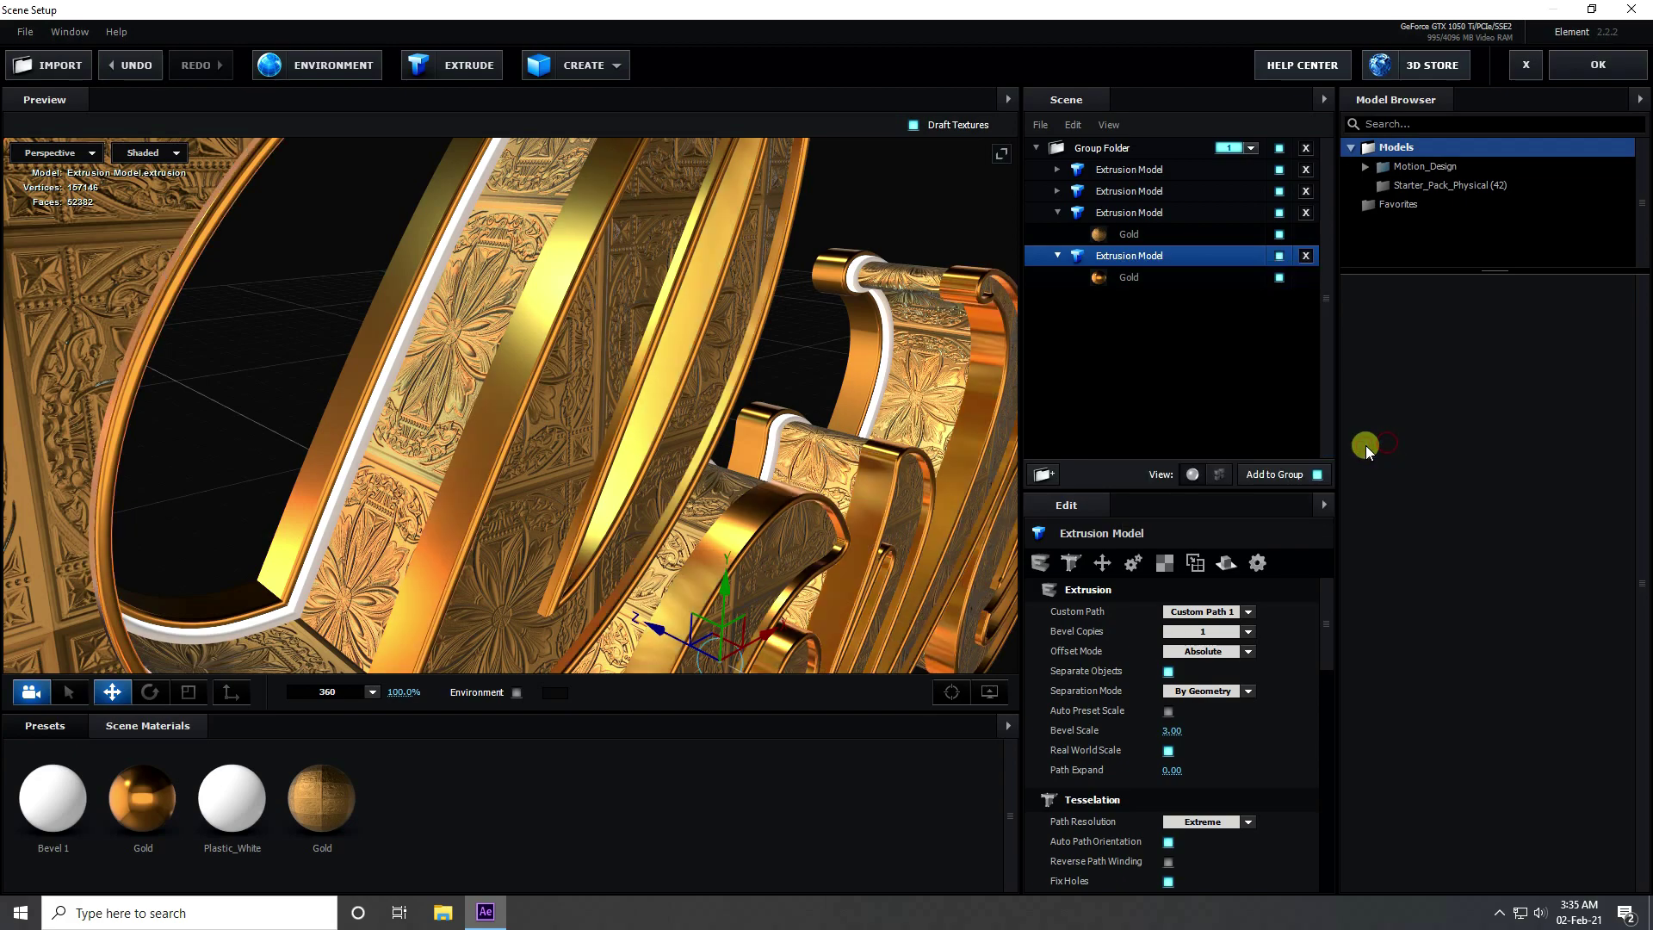
left_click_drag(520, 381, 586, 261)
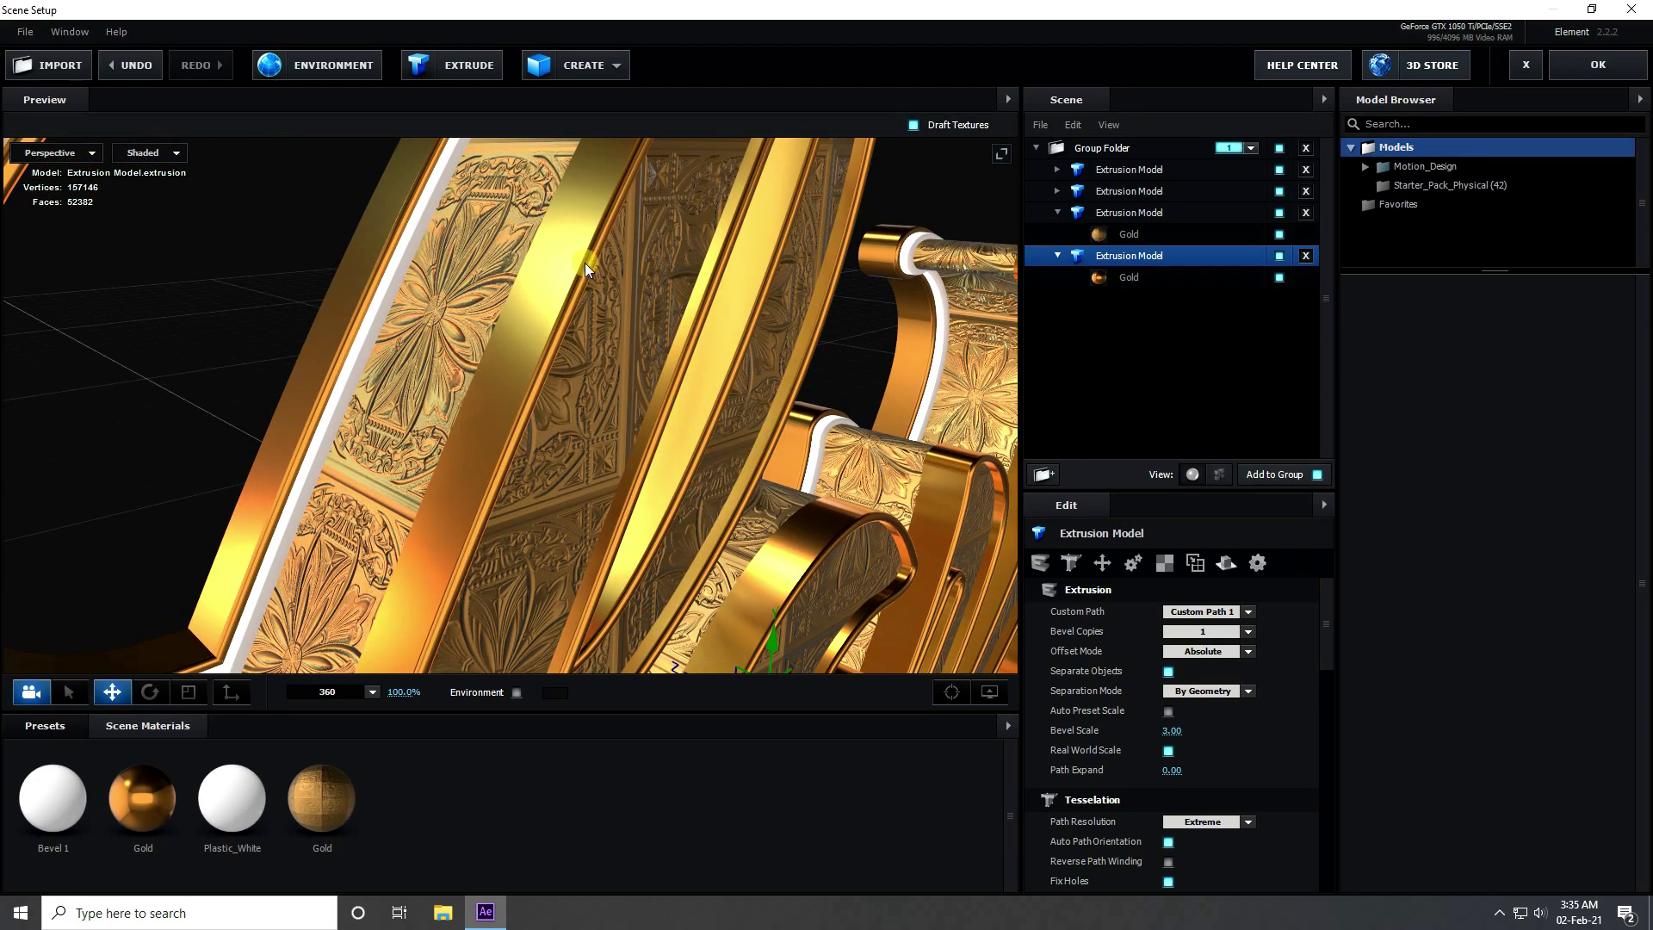
Step: Expand the first two extrusion models and change the Reflect Mode of the first one
left_click(1056, 190)
left_click(1057, 169)
left_click(1109, 171)
right_click(1110, 169)
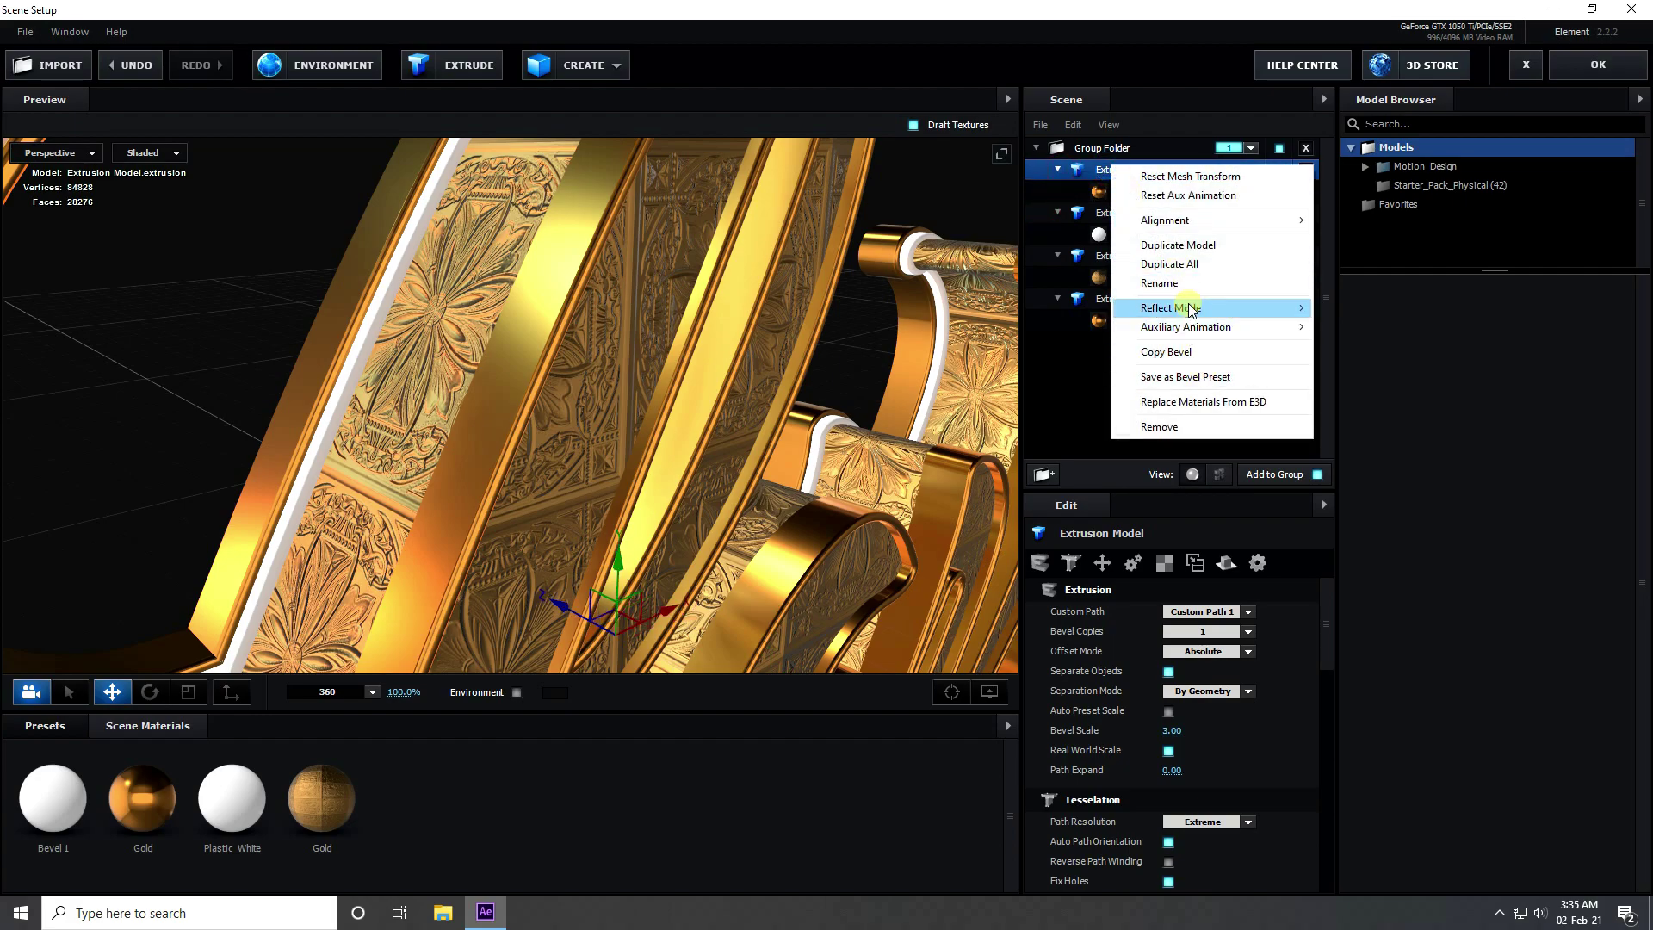
mouse_move(1170, 307)
left_click(1369, 355)
left_click_drag(392, 309, 483, 539)
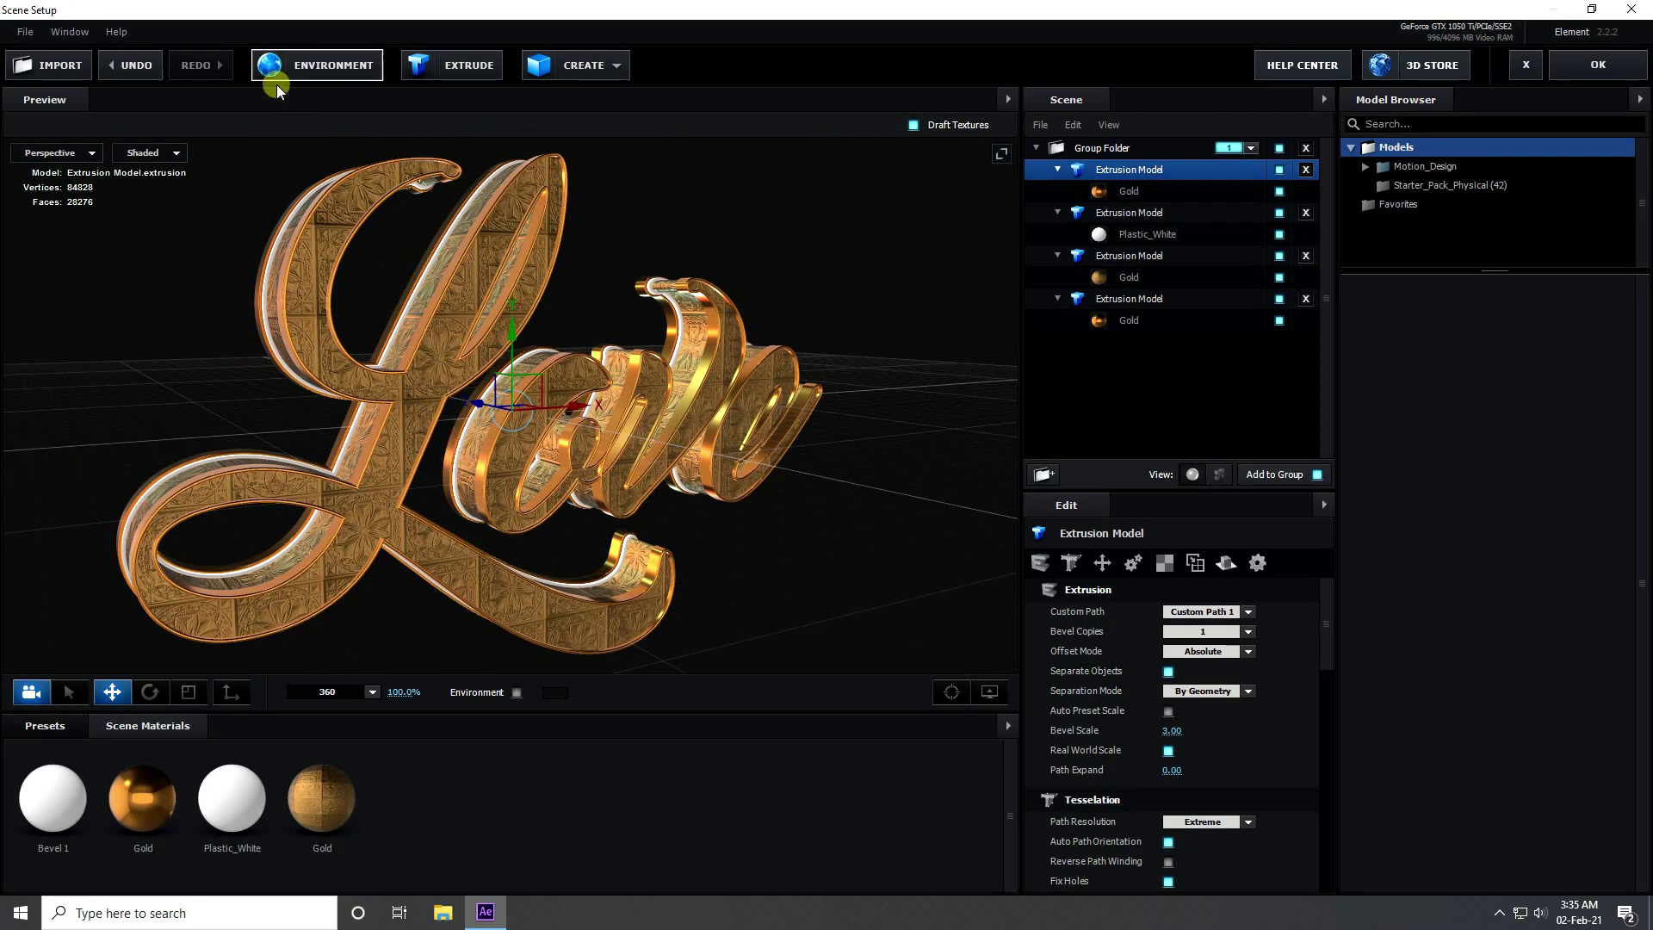
Step: Replace the scene's environment map with the Basic_2K_02 preset from the Basic_2K environments
left_click(330, 70)
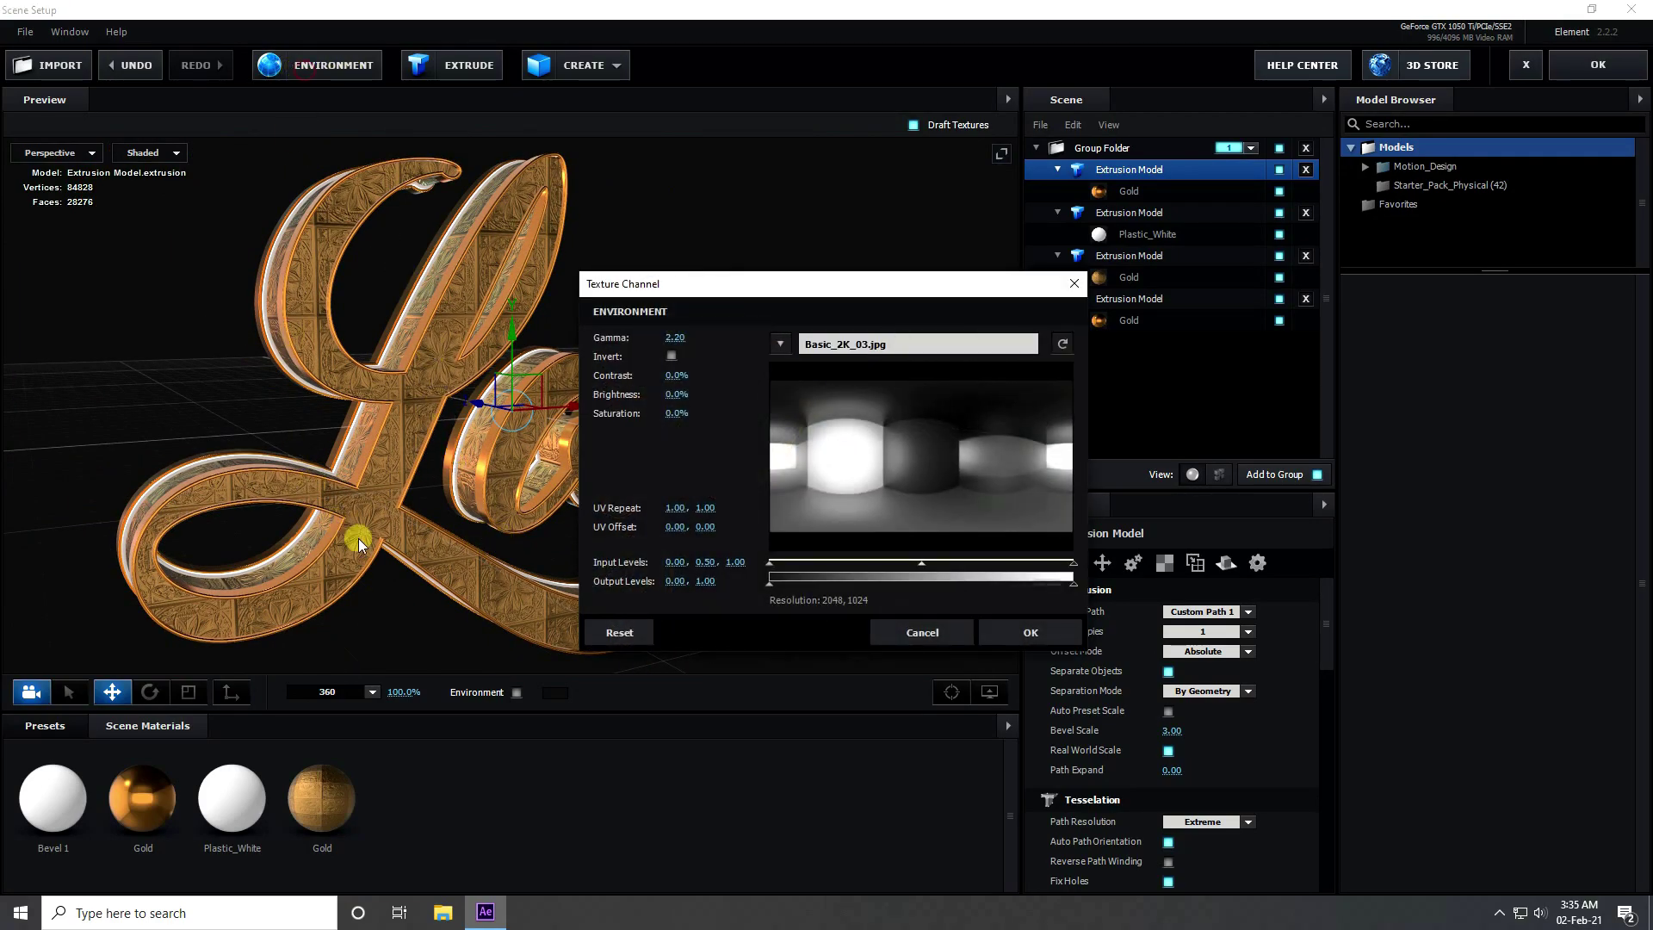
left_click(915, 631)
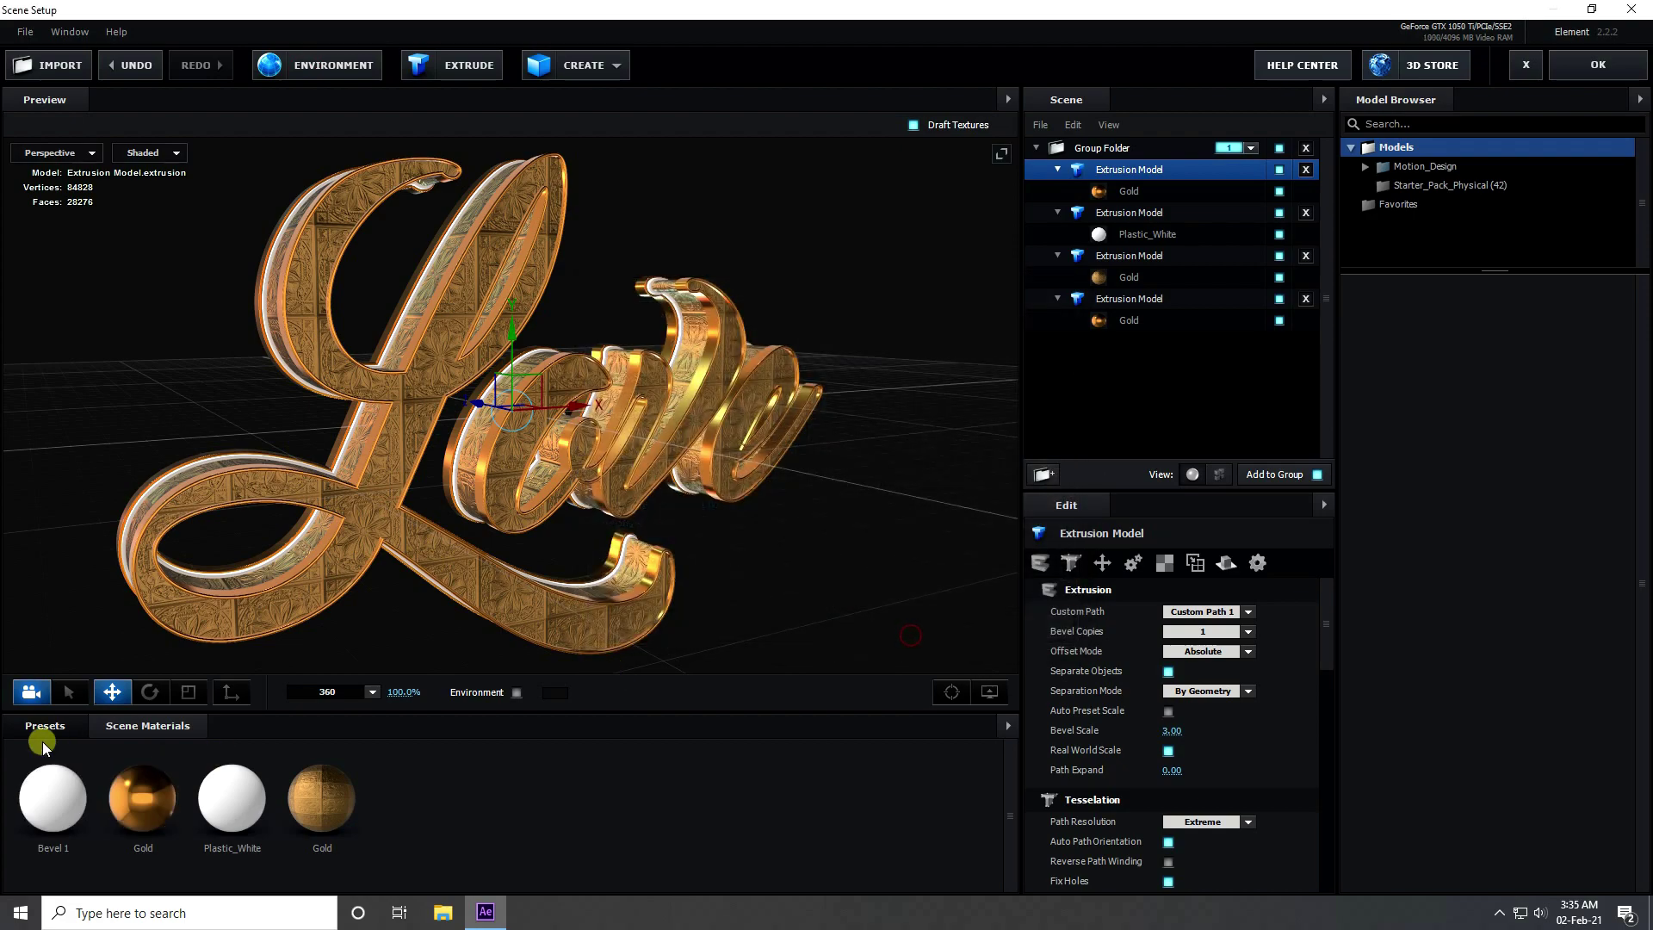
left_click(43, 729)
left_click(69, 768)
double_click(69, 768)
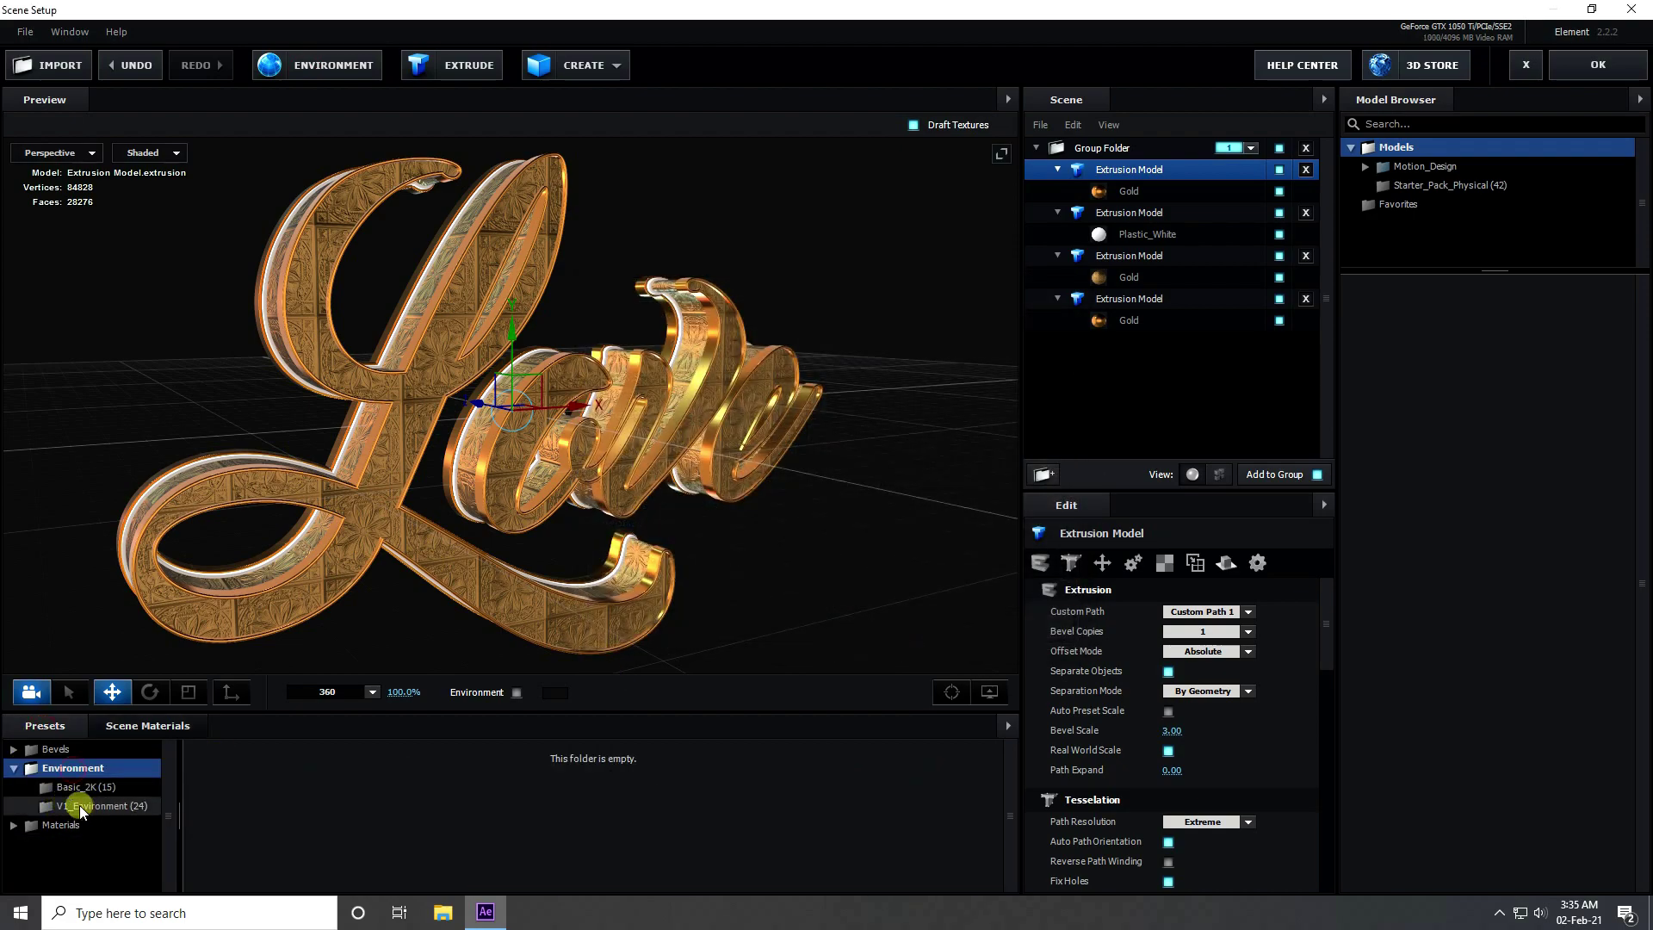
left_click(95, 805)
left_click(85, 786)
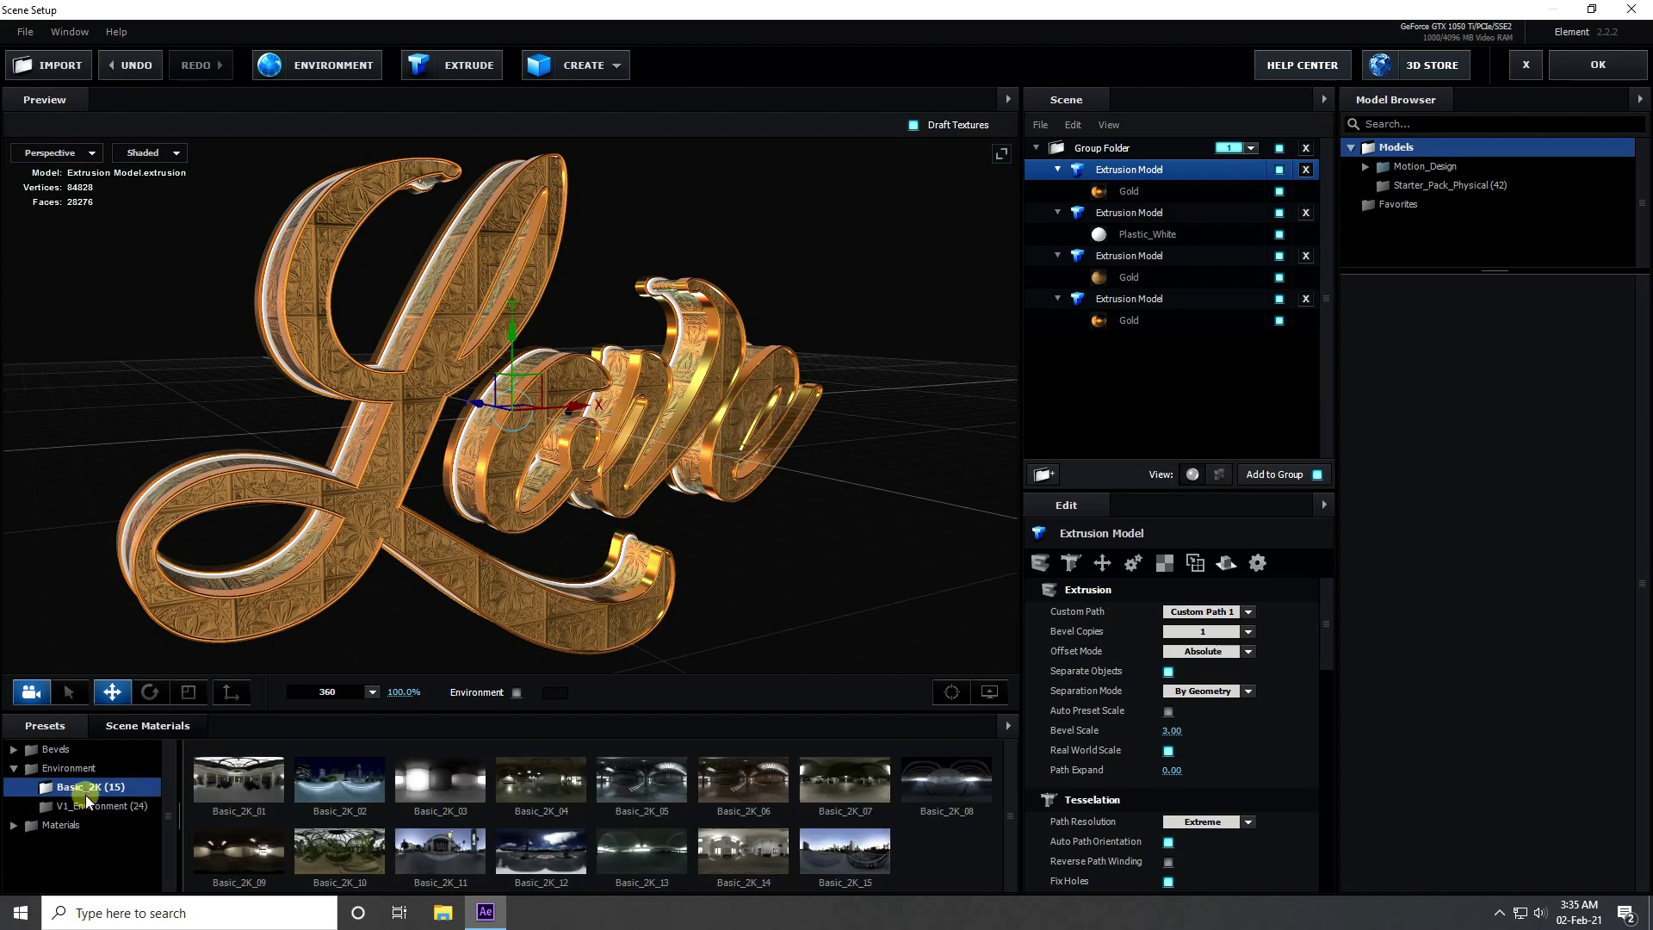
double_click(328, 783)
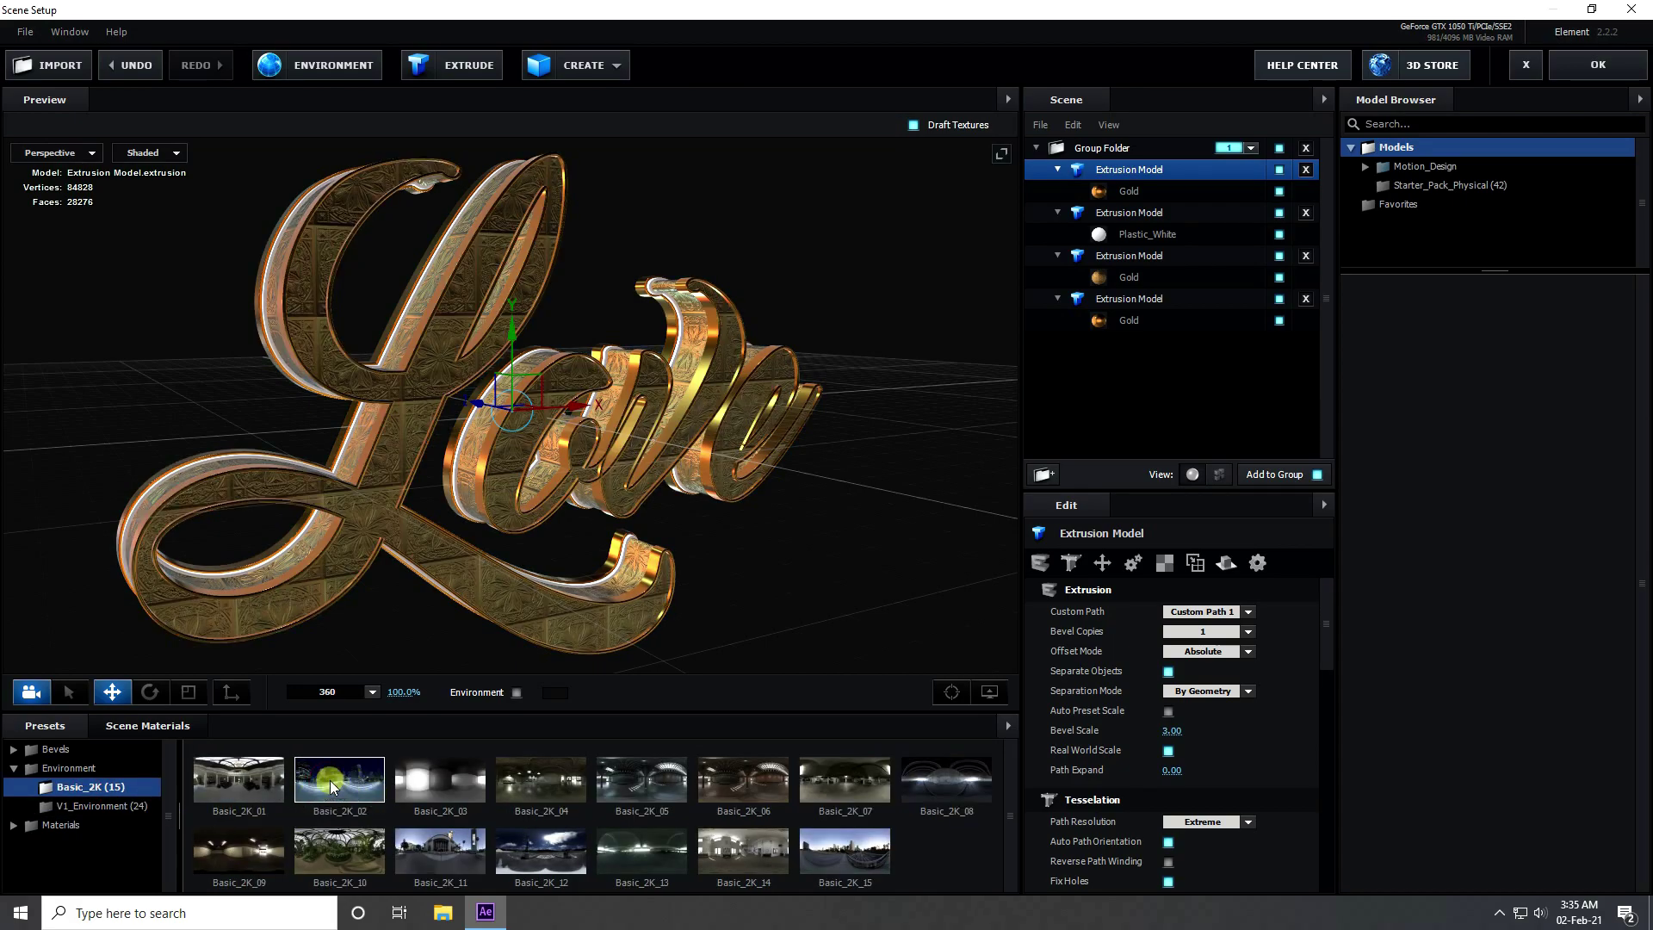
Step: Set the environment map's Brightness to 50% and Saturation to -100%, and accept the changes
left_click(310, 65)
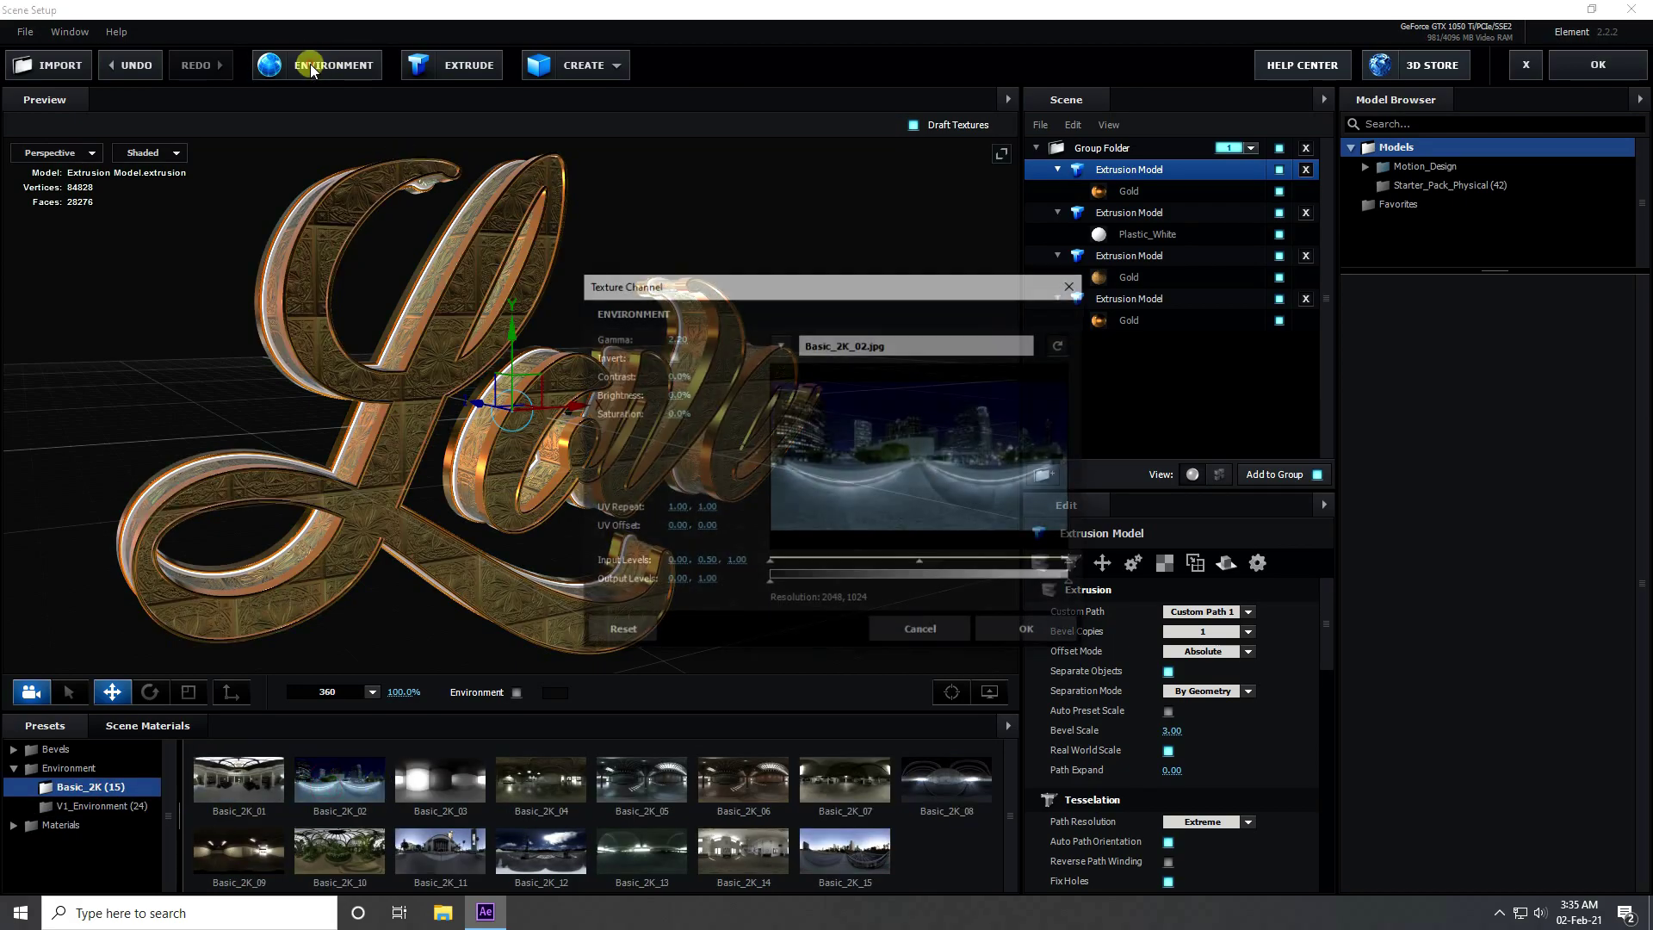
left_click_drag(682, 396, 466, 422)
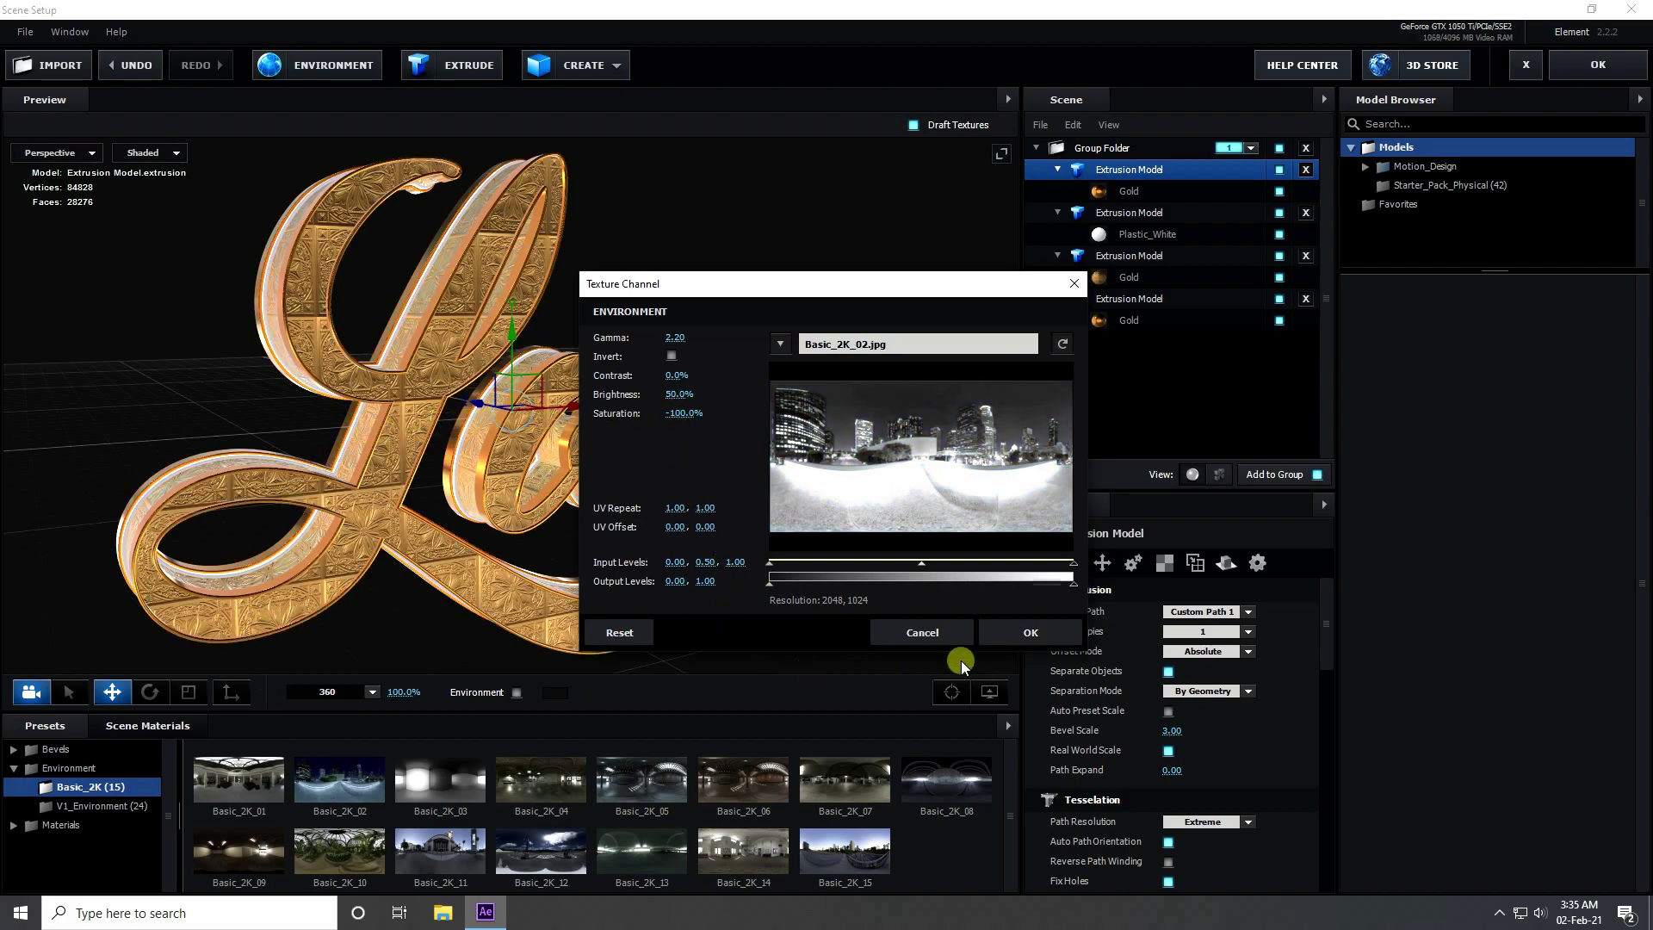
left_click(1016, 626)
scroll(551, 499, "up", 5)
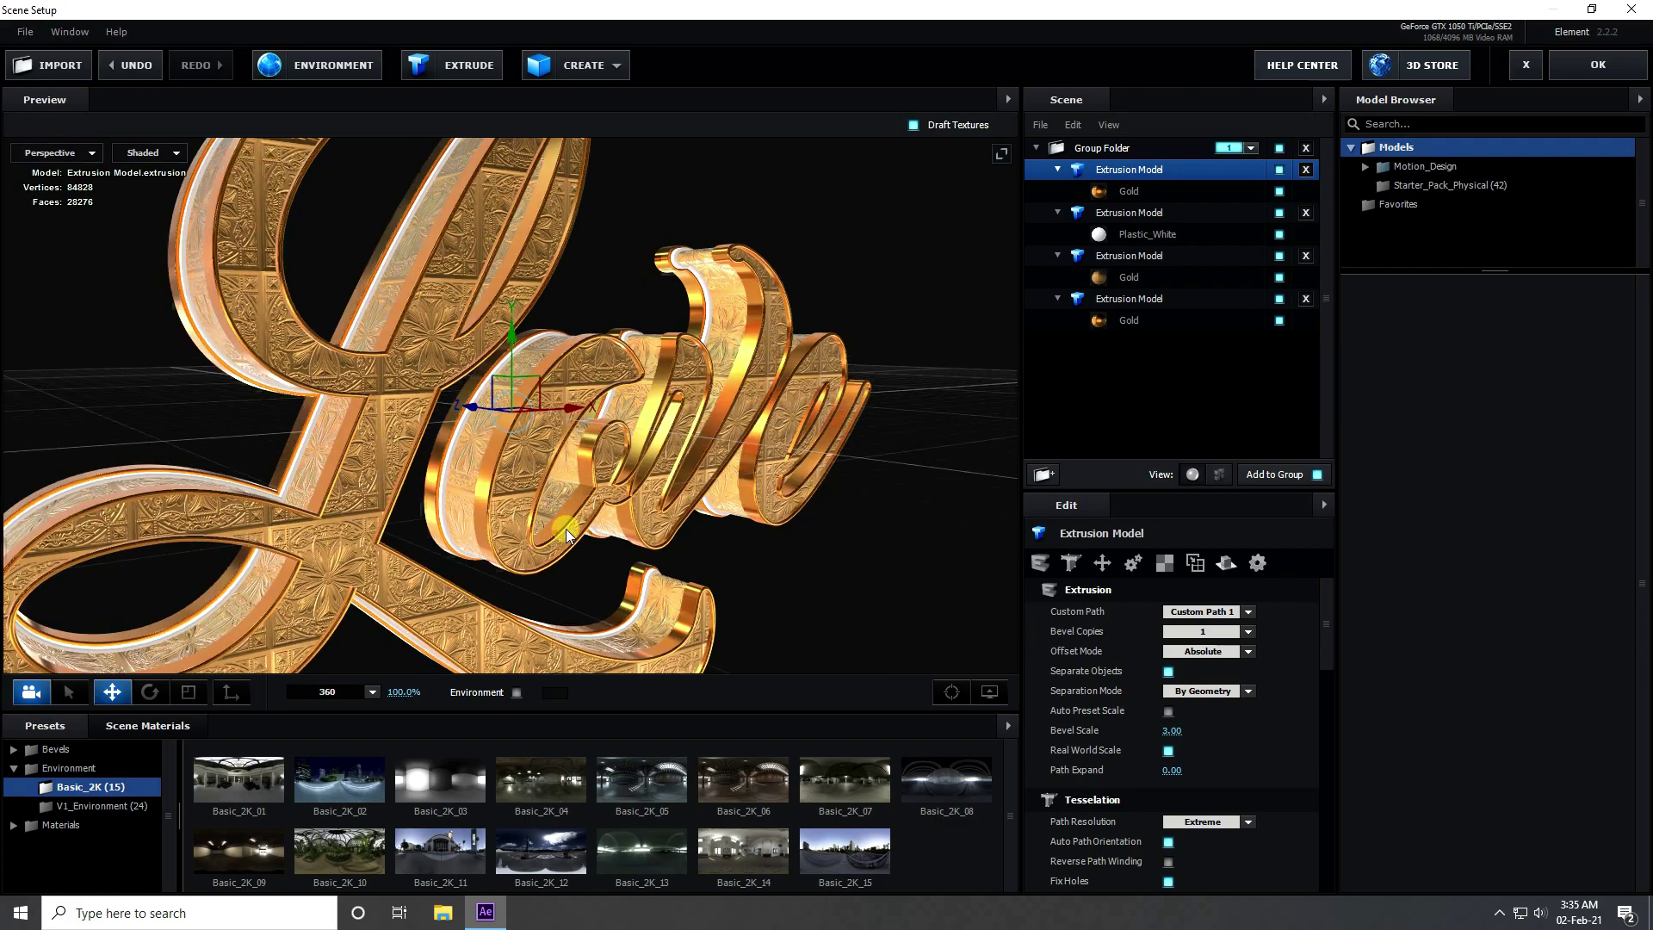
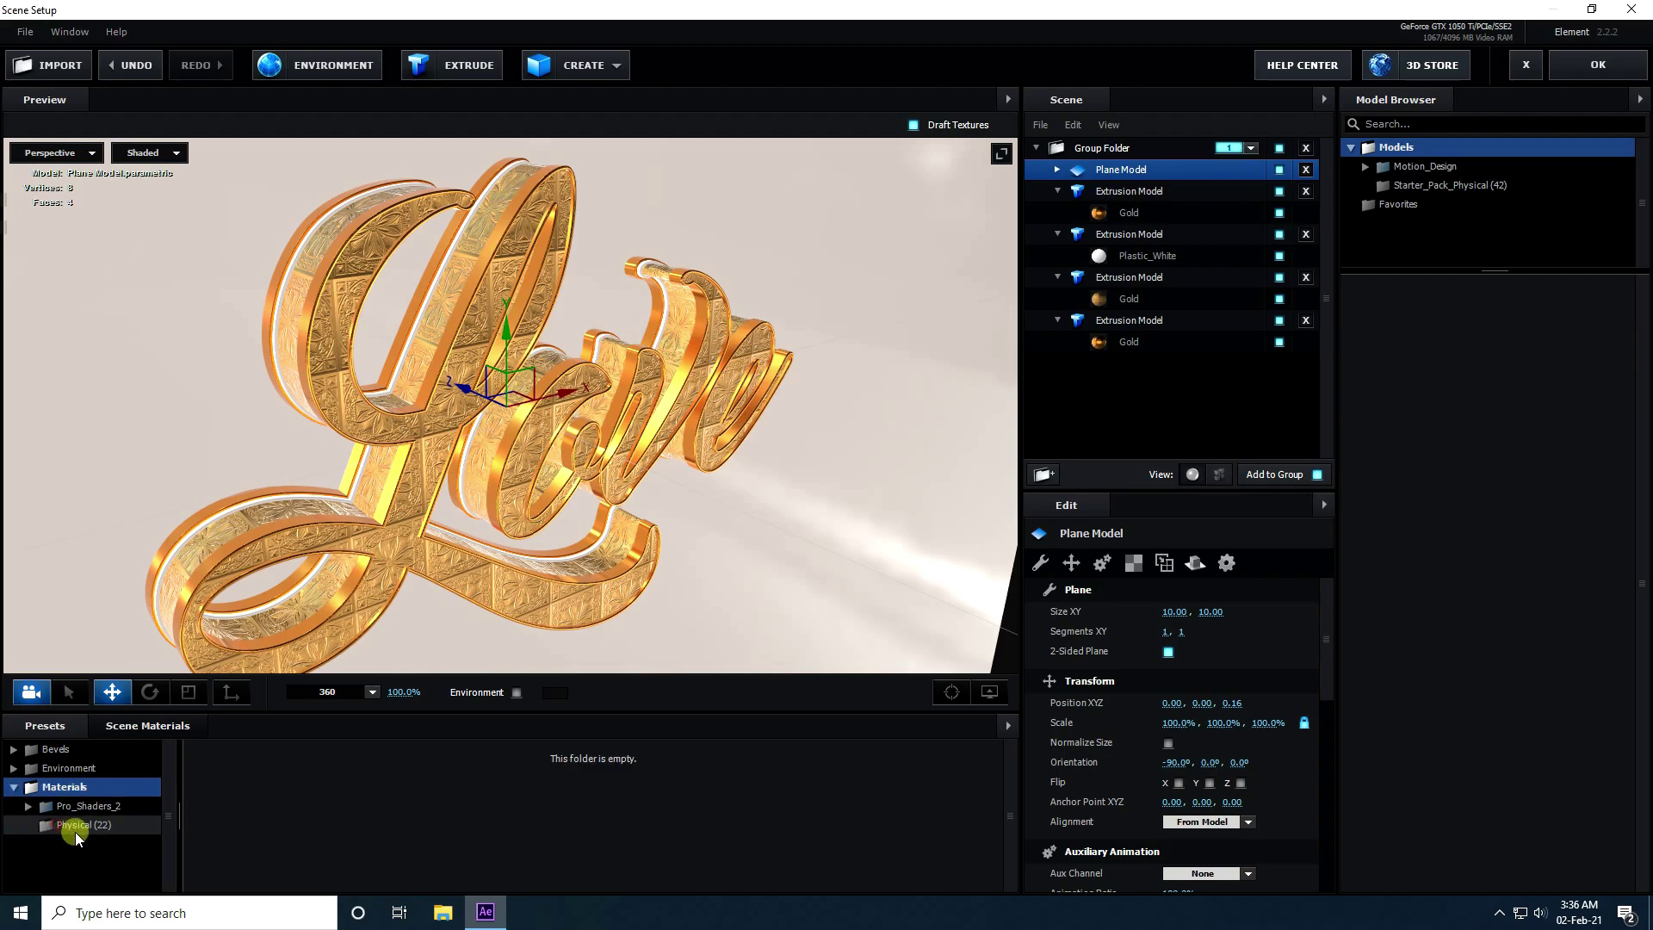
Step: Apply the Black_Outline material from the Physical presets to the plane behind the text
left_click(79, 828)
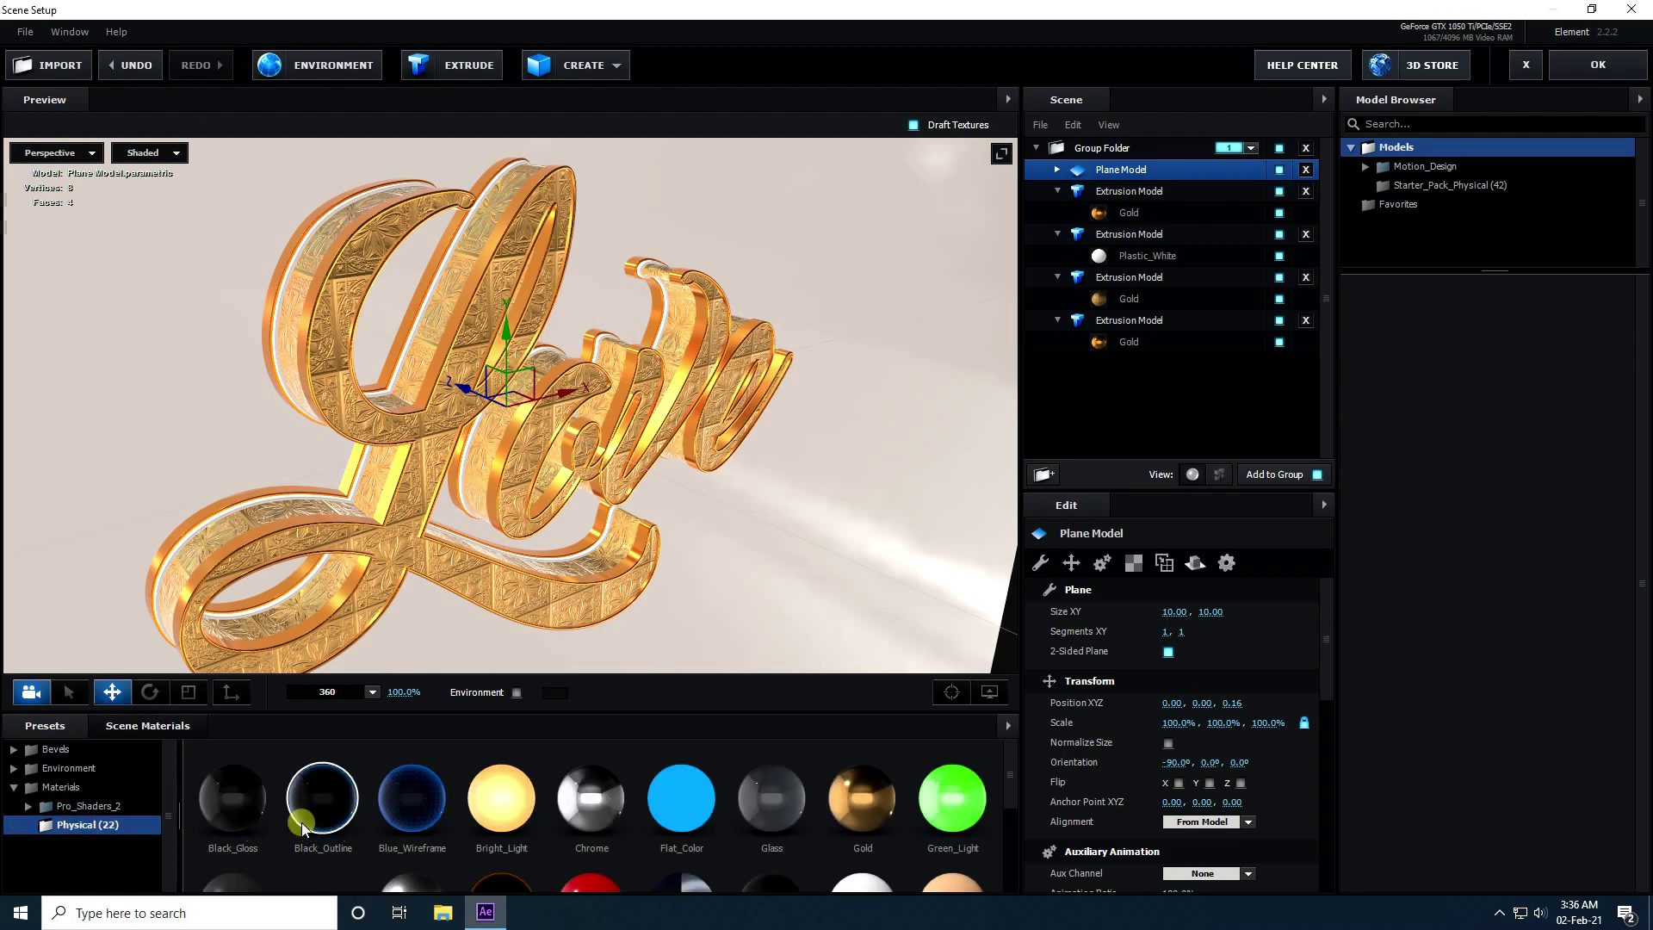
left_click_drag(325, 825, 172, 361)
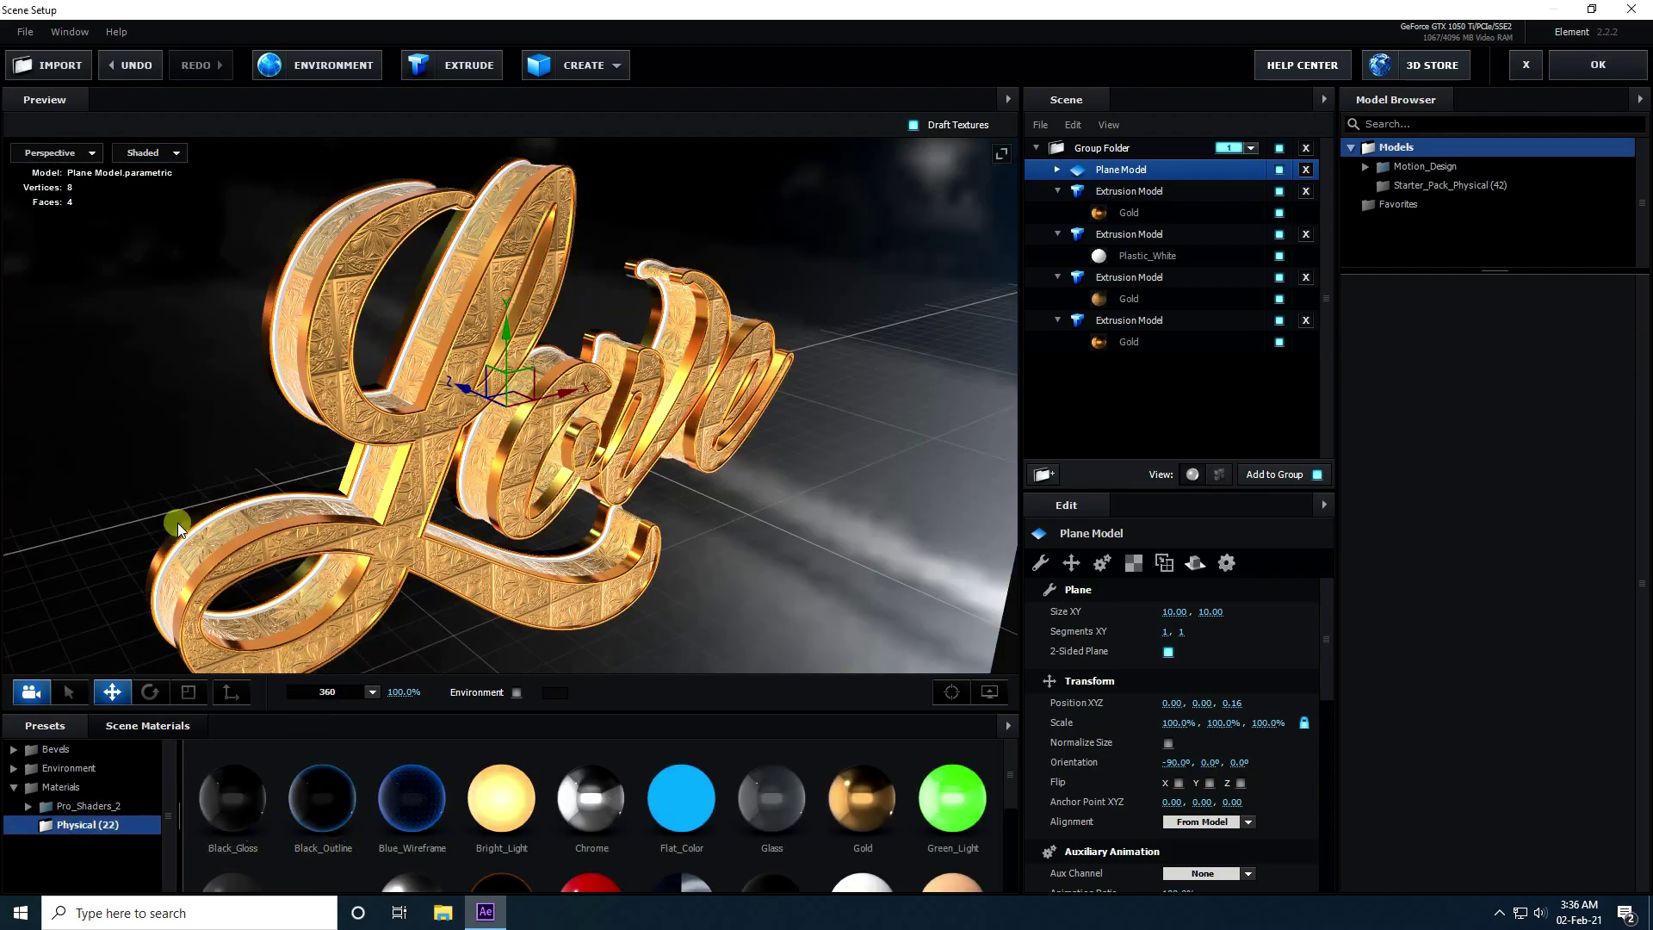
left_click_drag(756, 546, 895, 422)
Step: Load bg.jpg as the Normal Bump texture of the plane's Black_Outline material, with UV Repeat set to 20 in both directions
left_click(1057, 170)
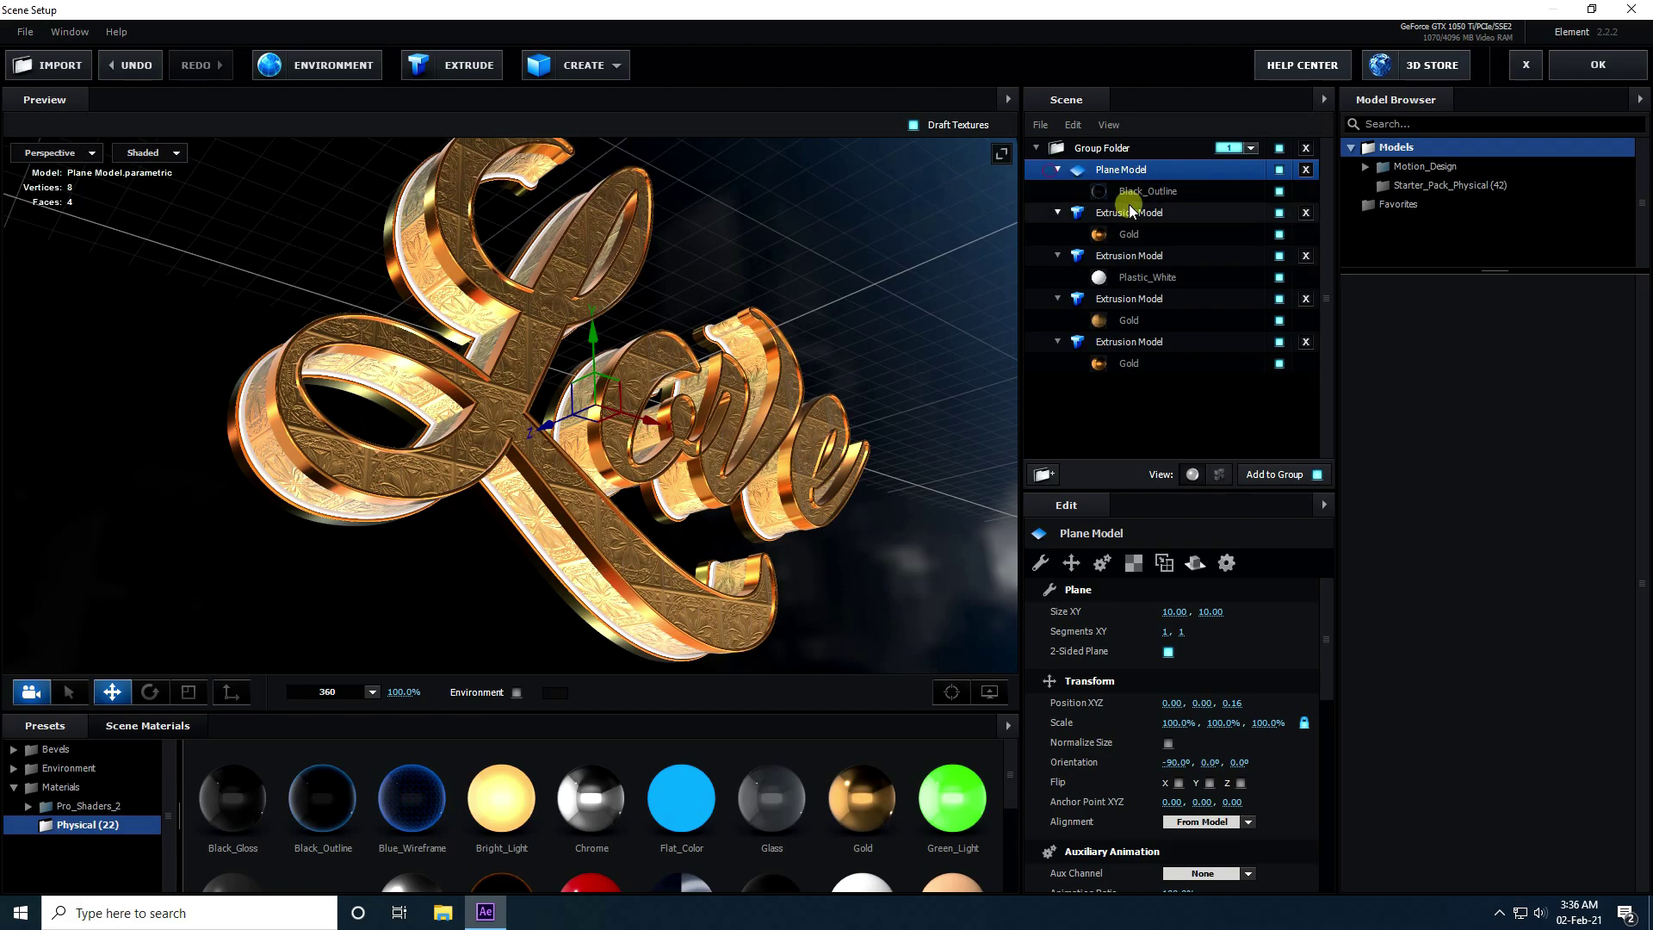
left_click(1129, 191)
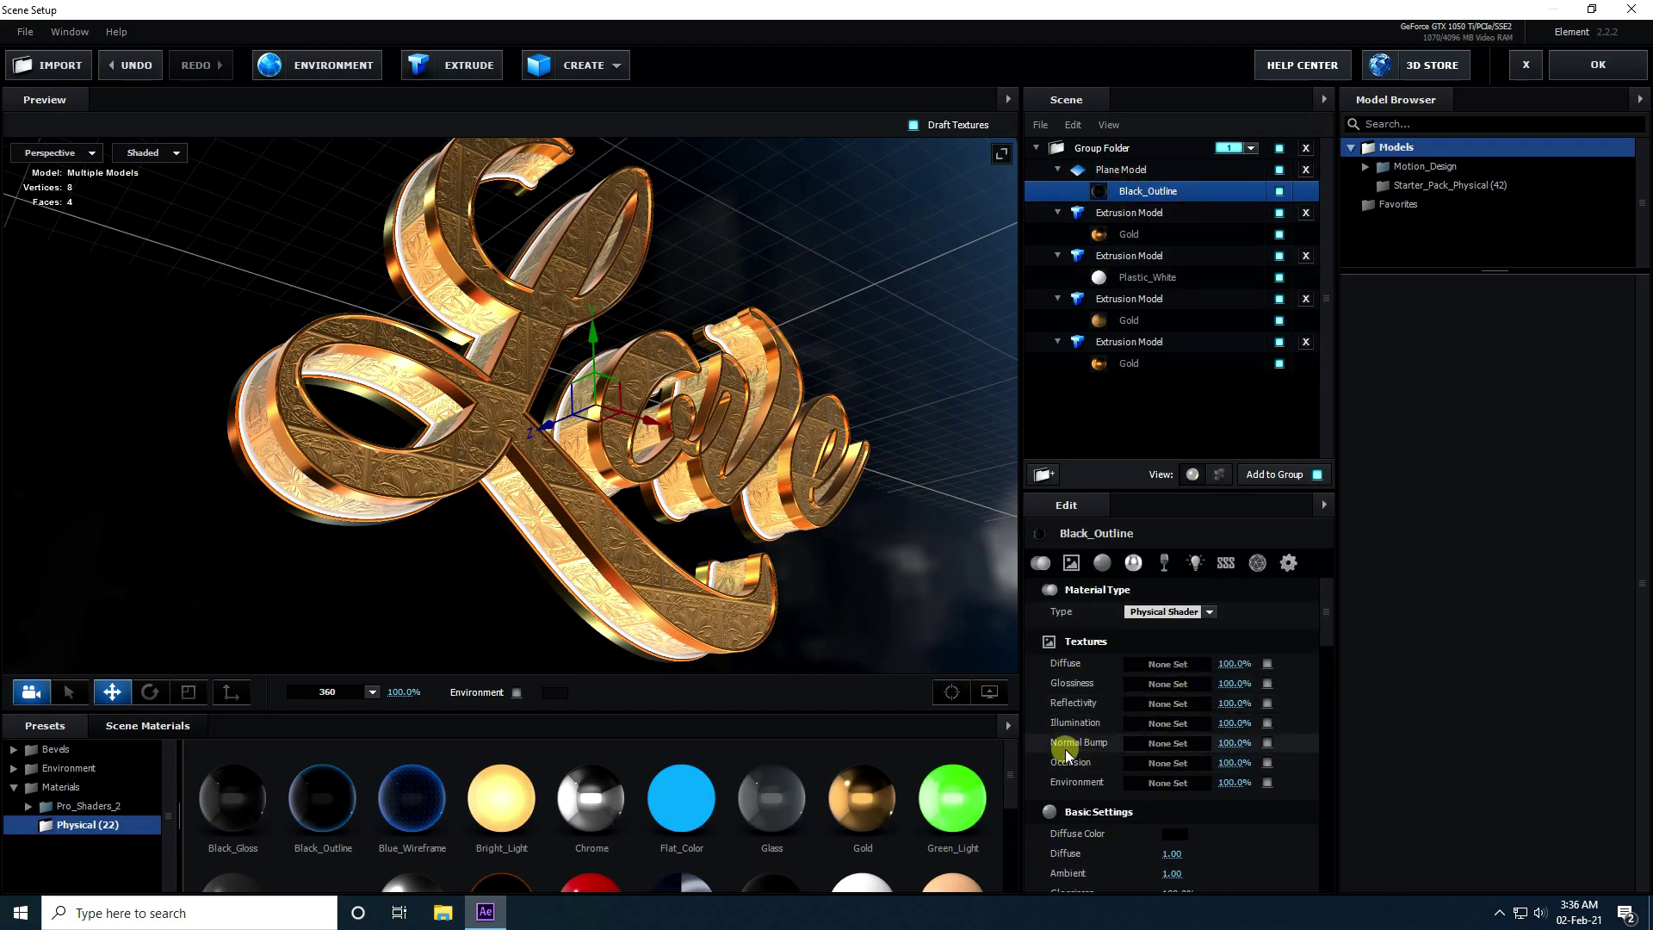
left_click(1170, 742)
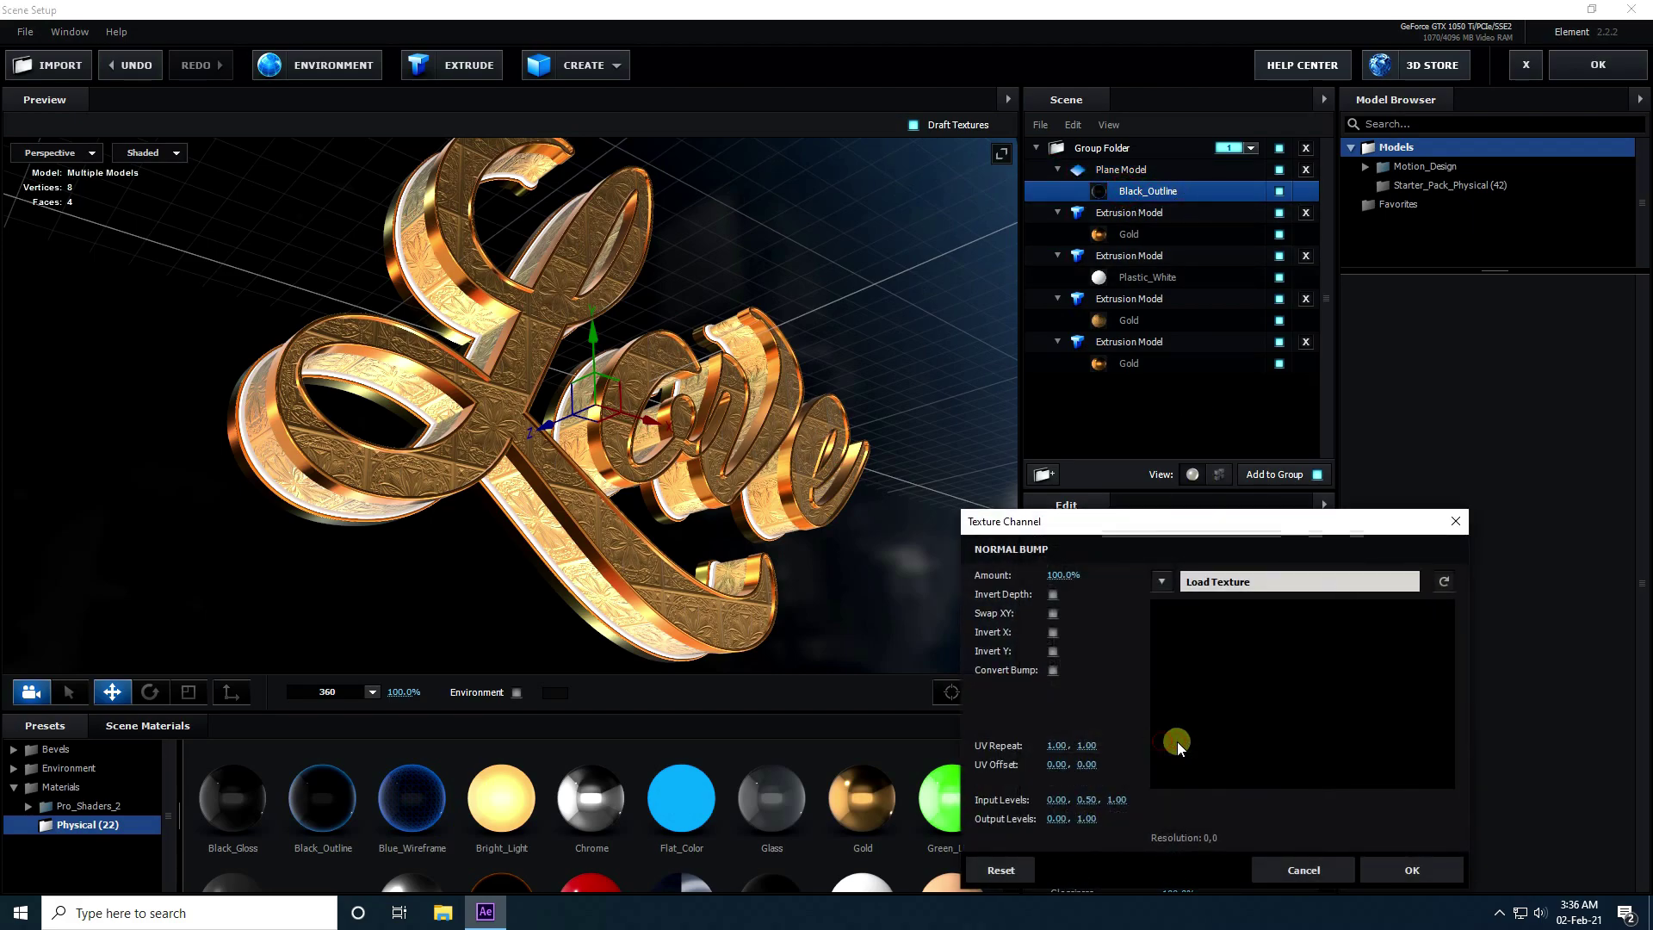
left_click(1216, 583)
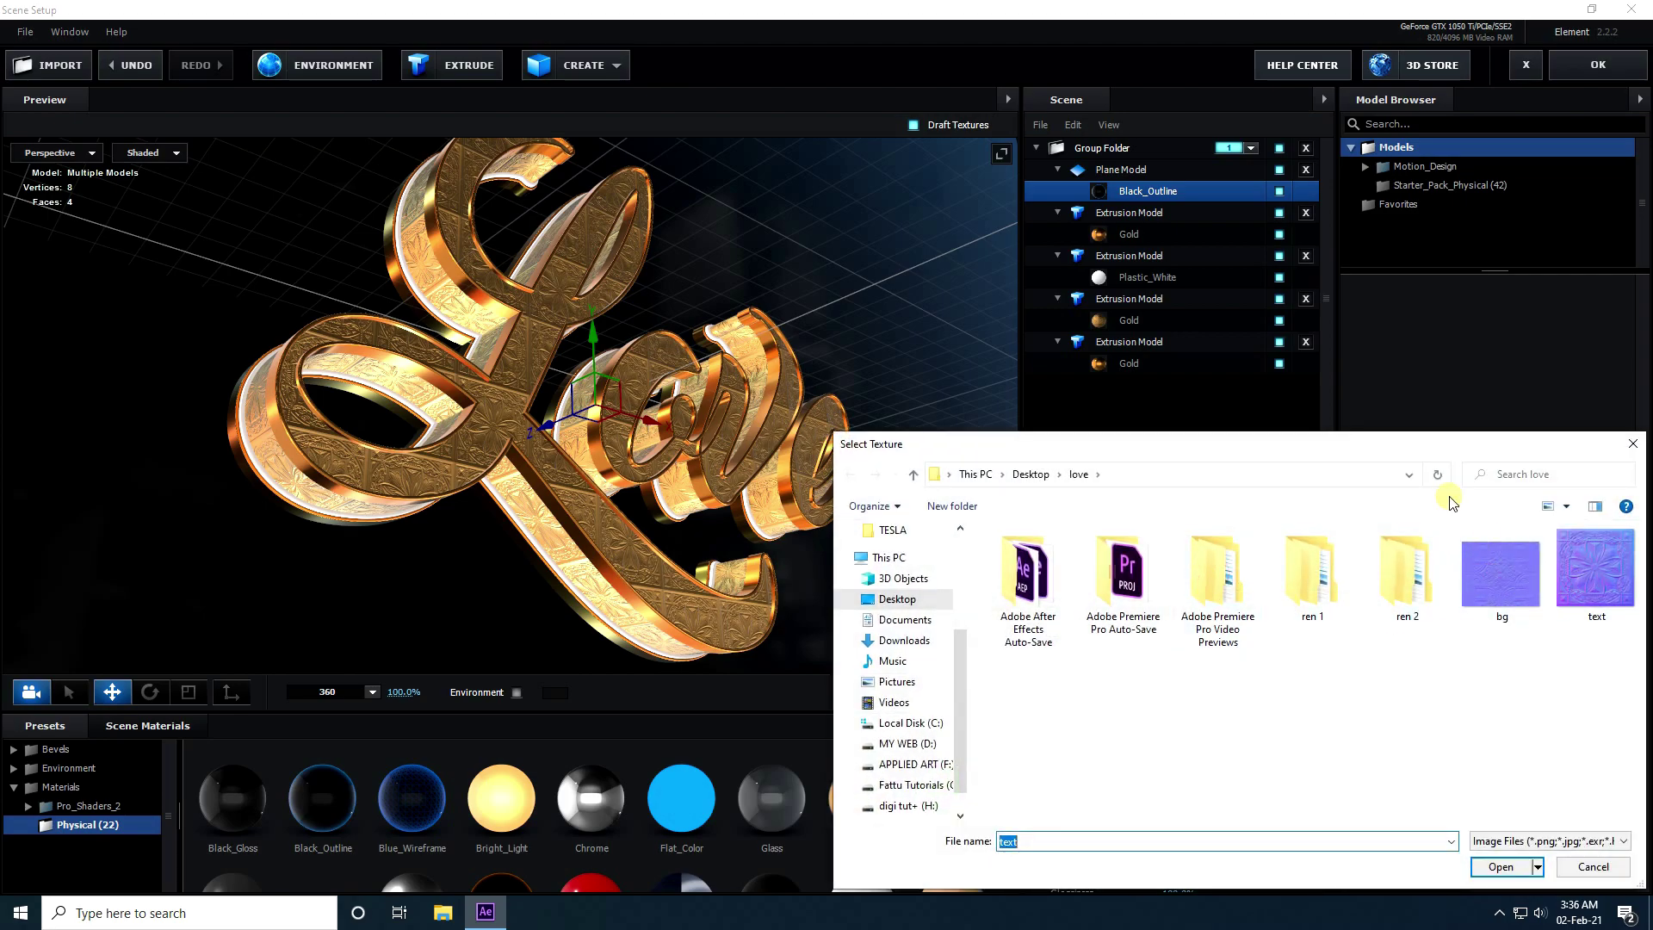
left_click(1336, 539)
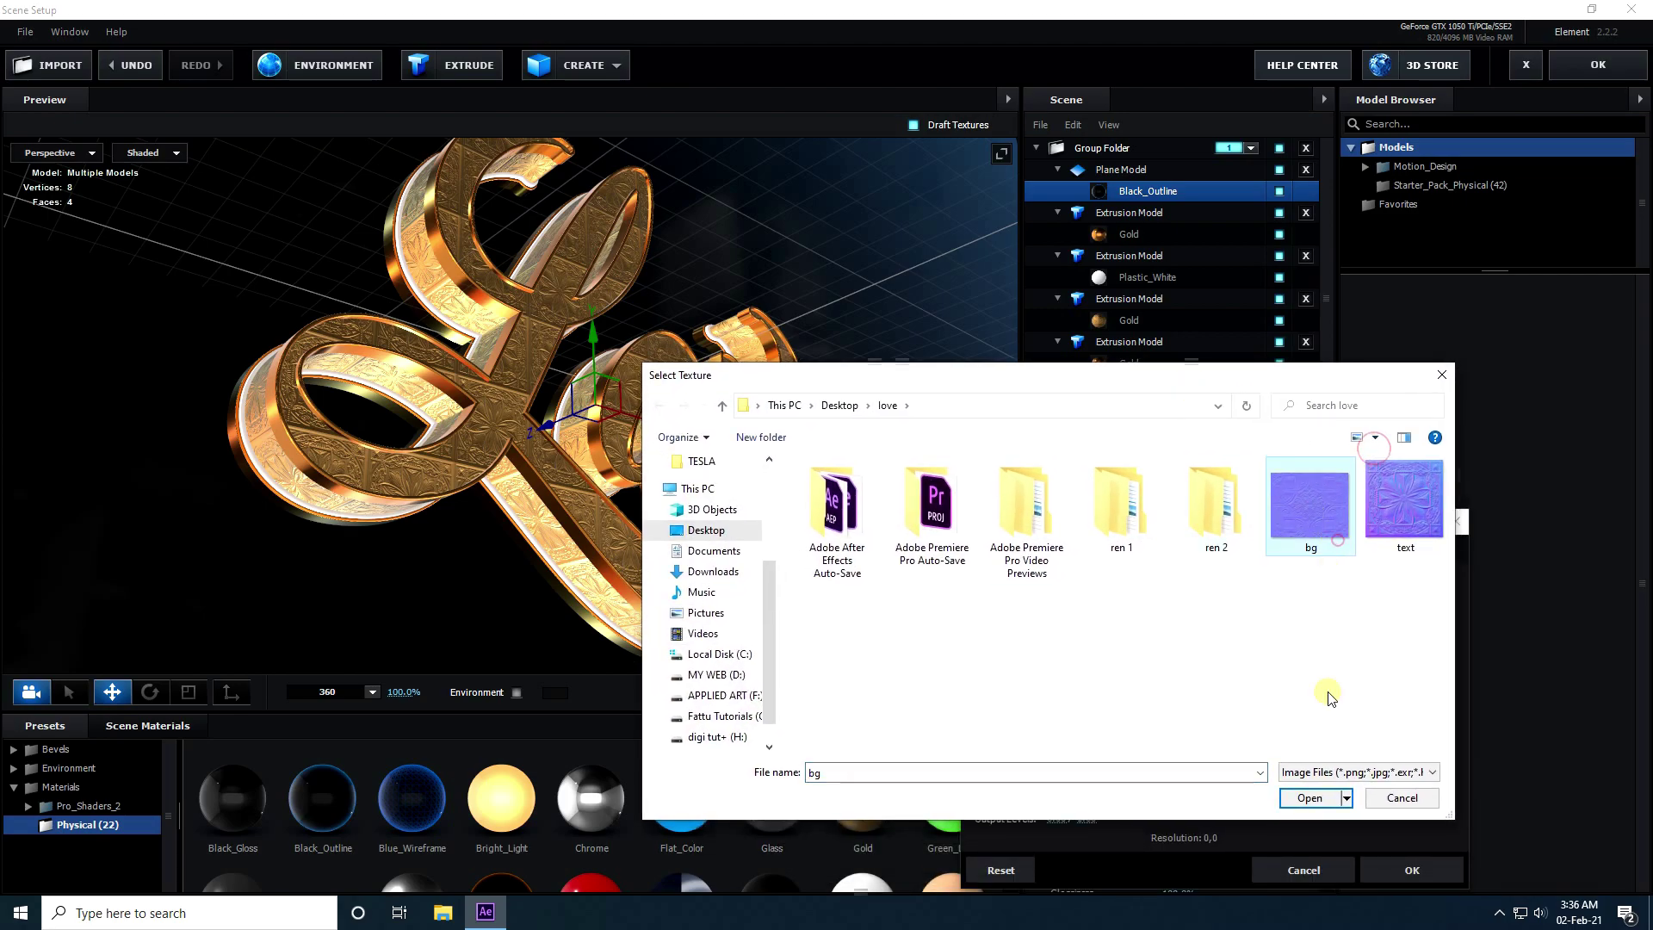
left_click(1310, 798)
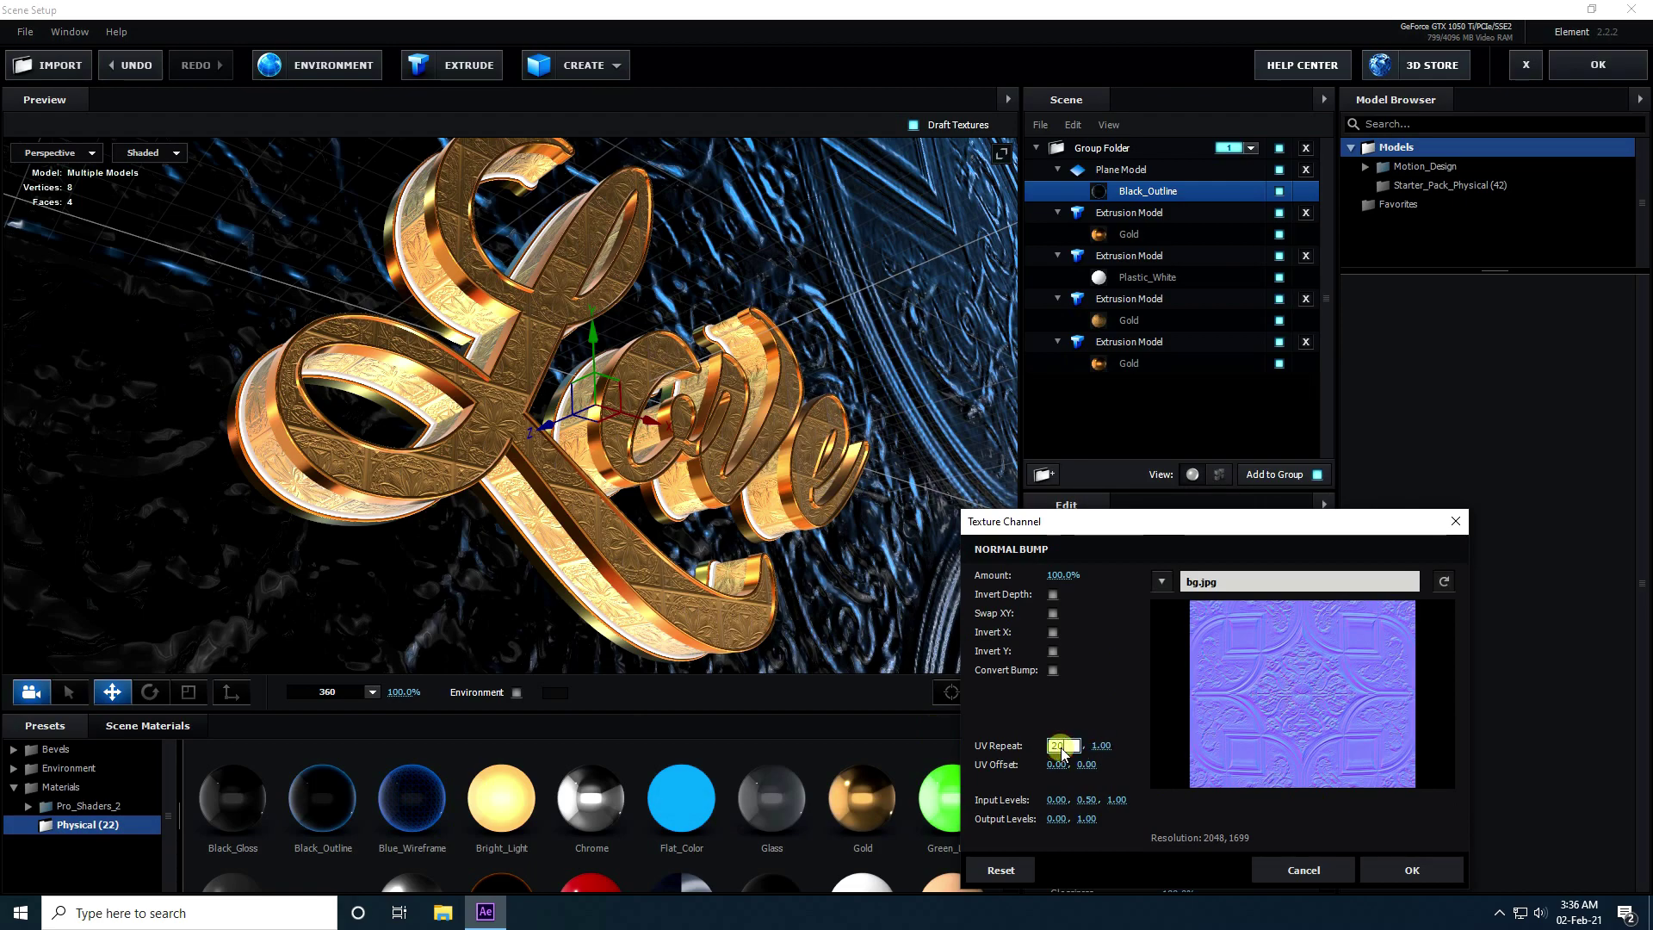
key("Return")
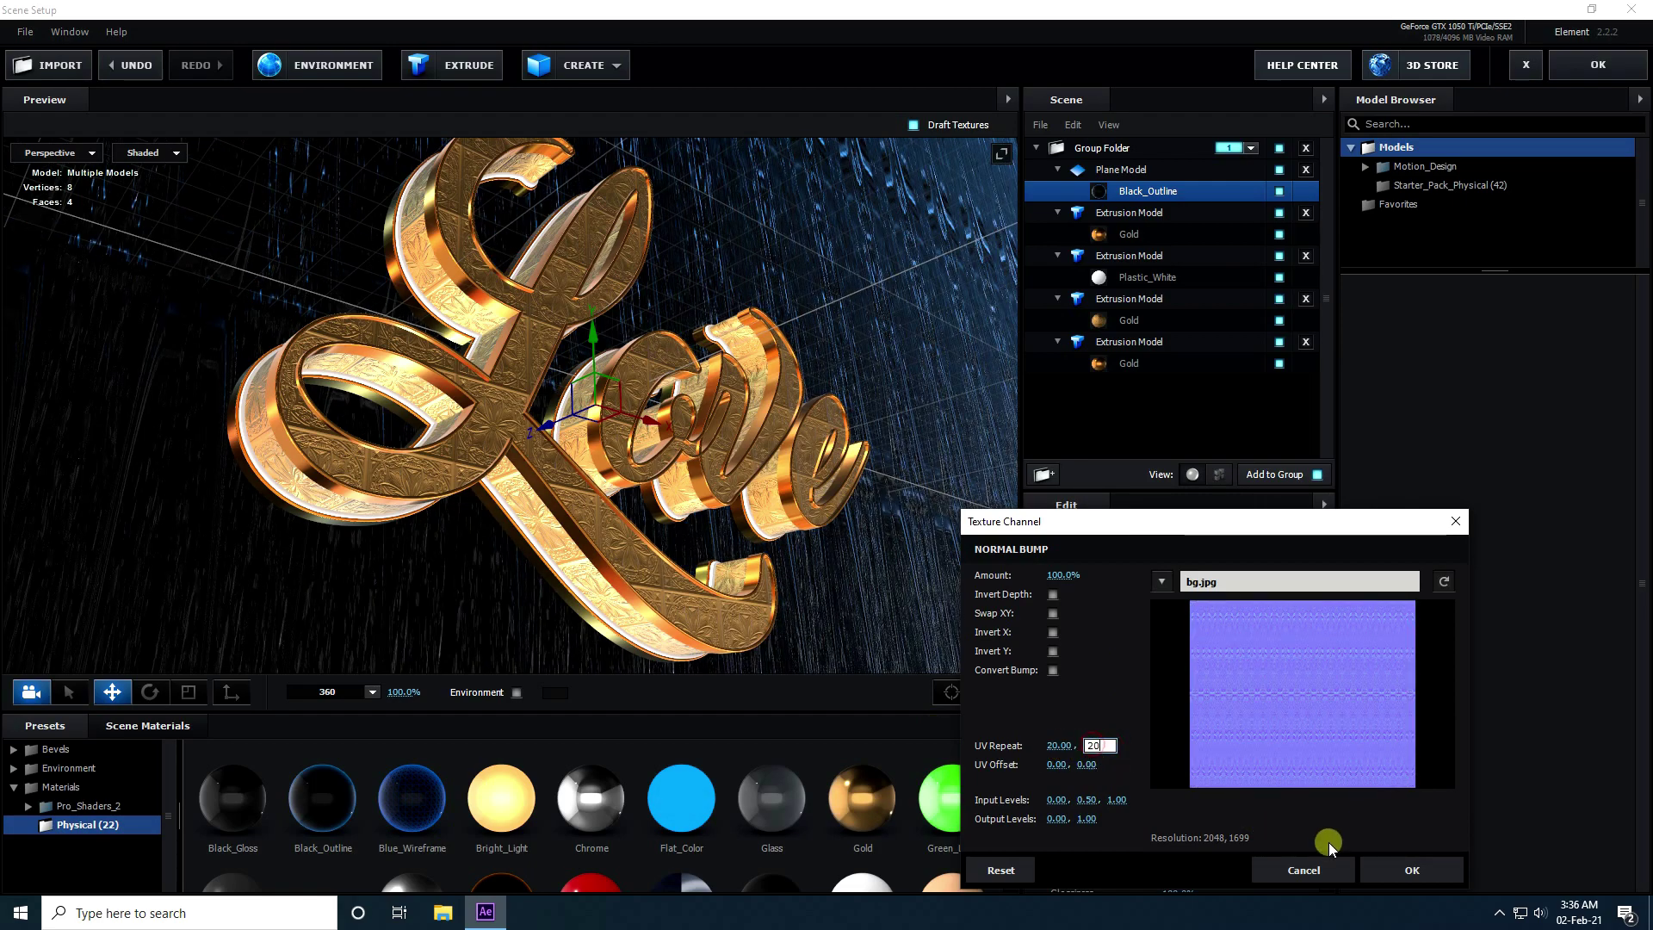
left_click(1411, 870)
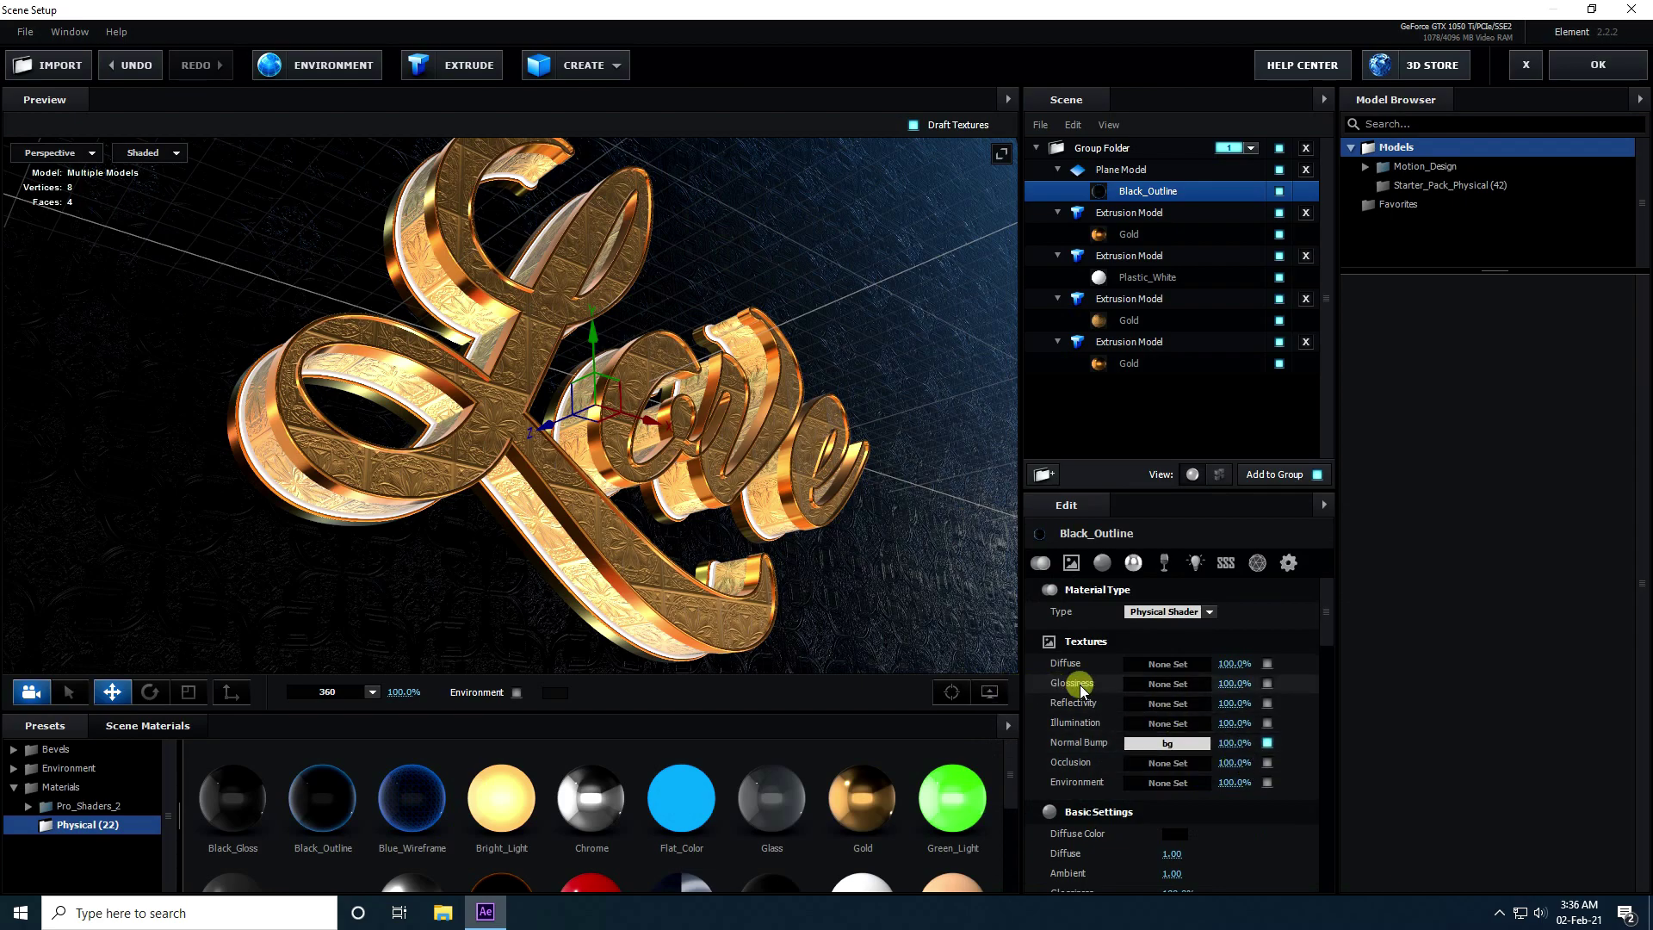
Step: Load bg.jpg as the Glossiness texture of the Black_Outline material, with UV Repeat set to 20 in both directions
left_click(1158, 684)
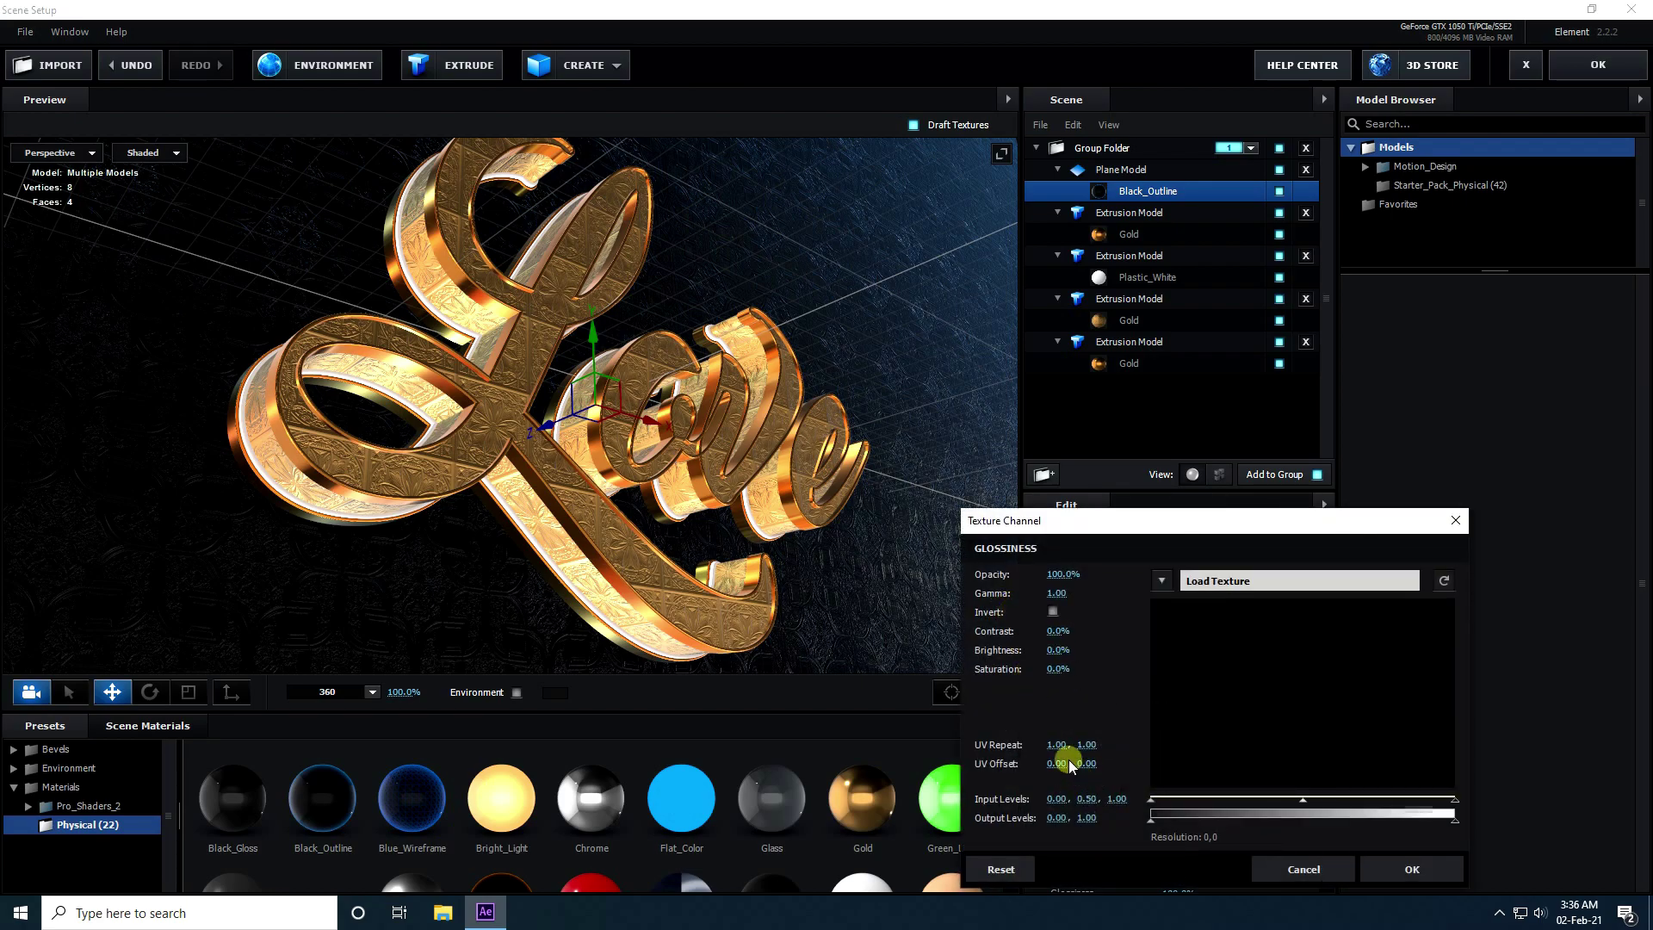
left_click(1210, 589)
left_click(1502, 575)
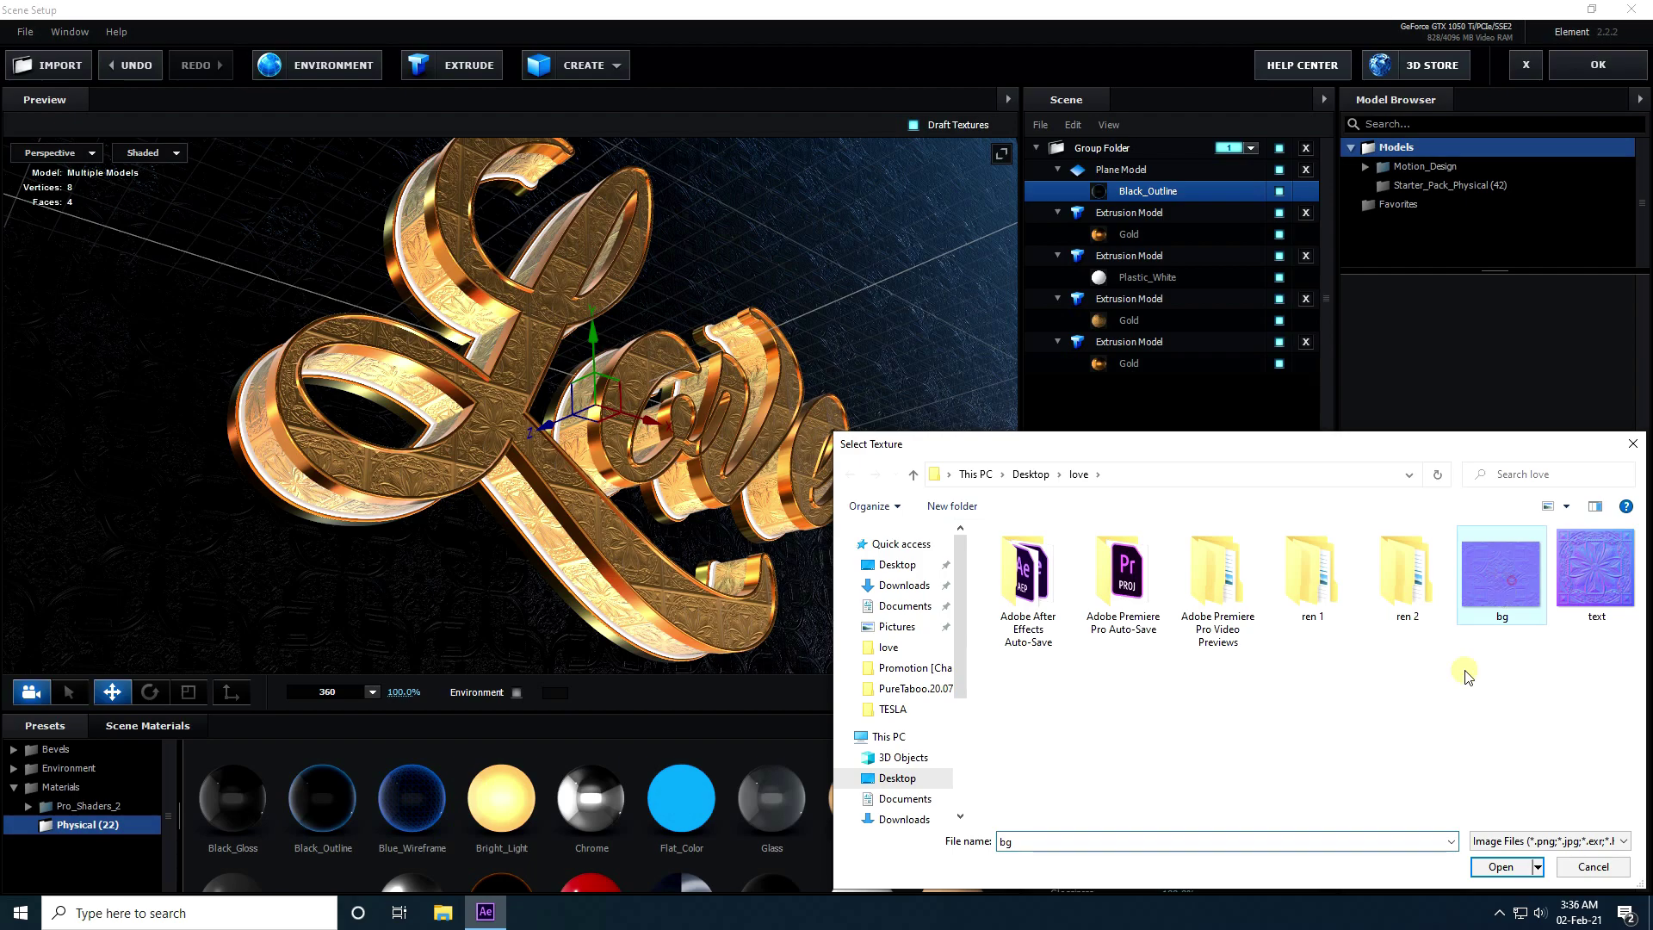
left_click(1502, 868)
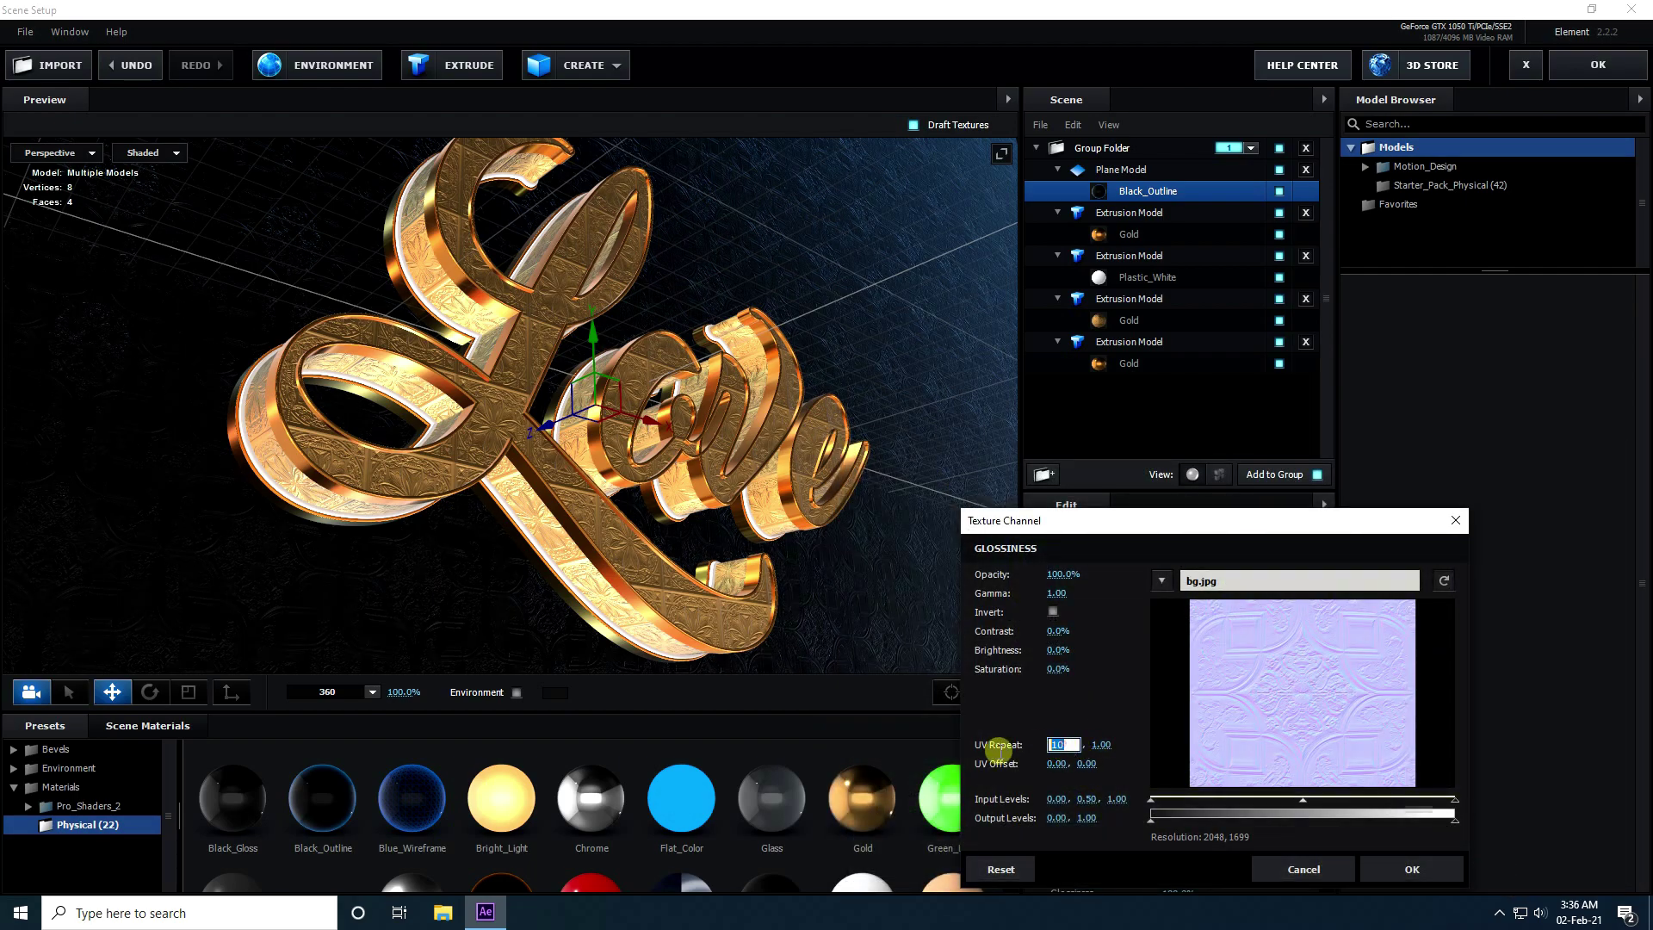
type("20")
left_click(1099, 745)
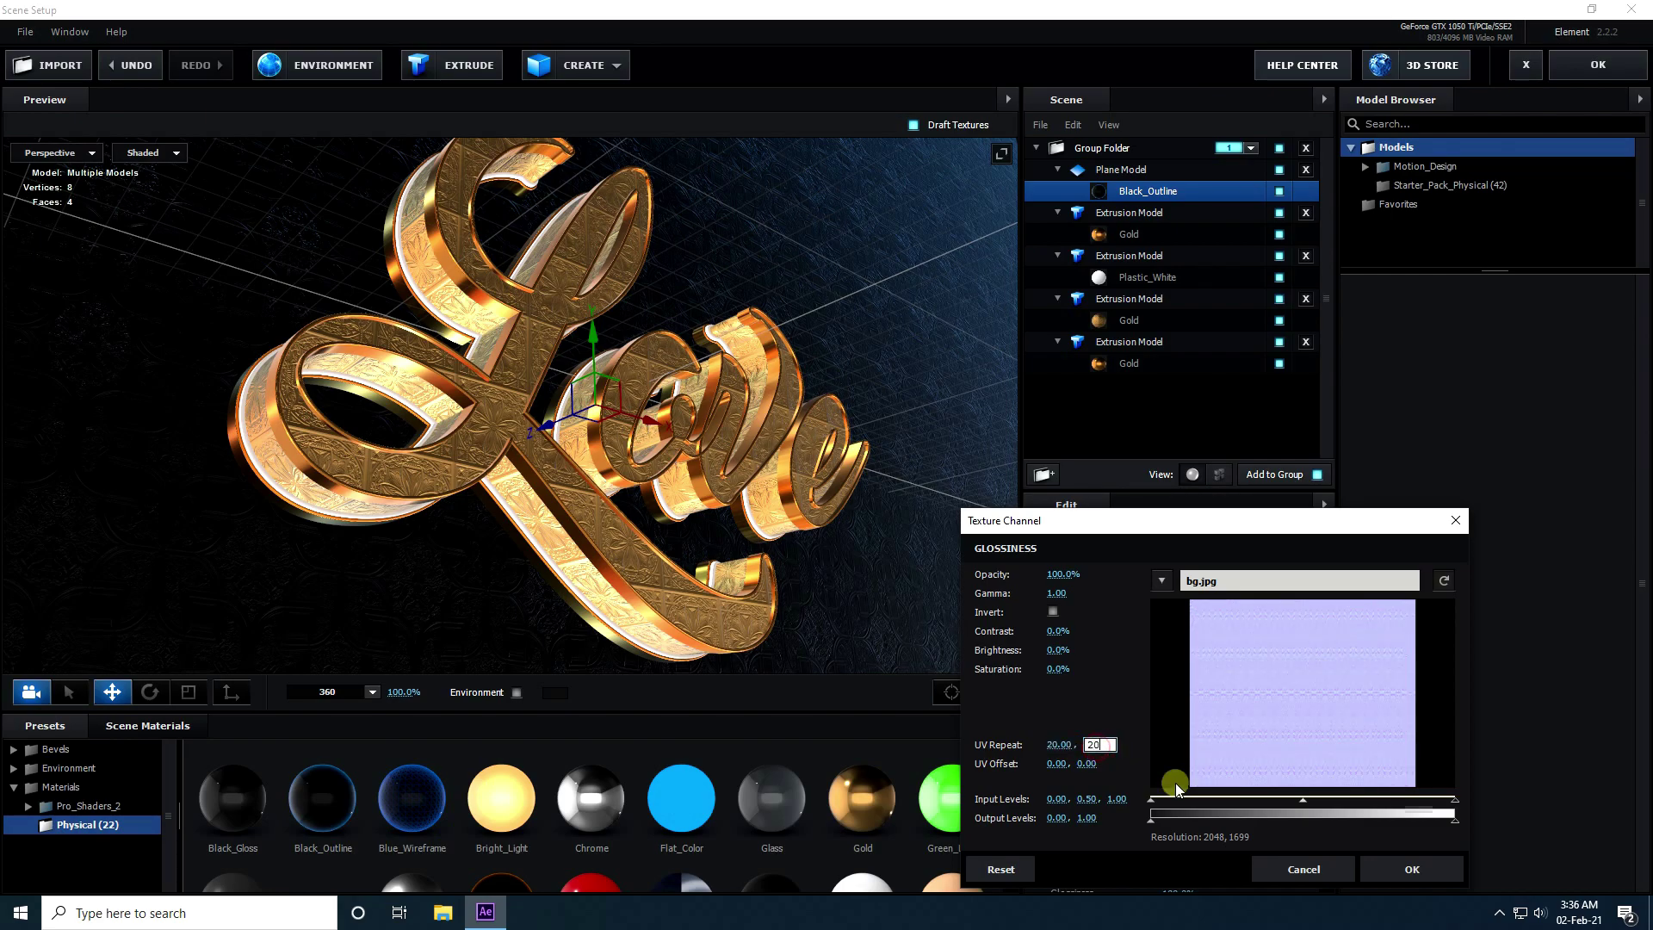
type("20")
left_click(1412, 868)
Step: Set the plane model's Reflect Mode to Mirror Surface
scroll(316, 558, "up", 3)
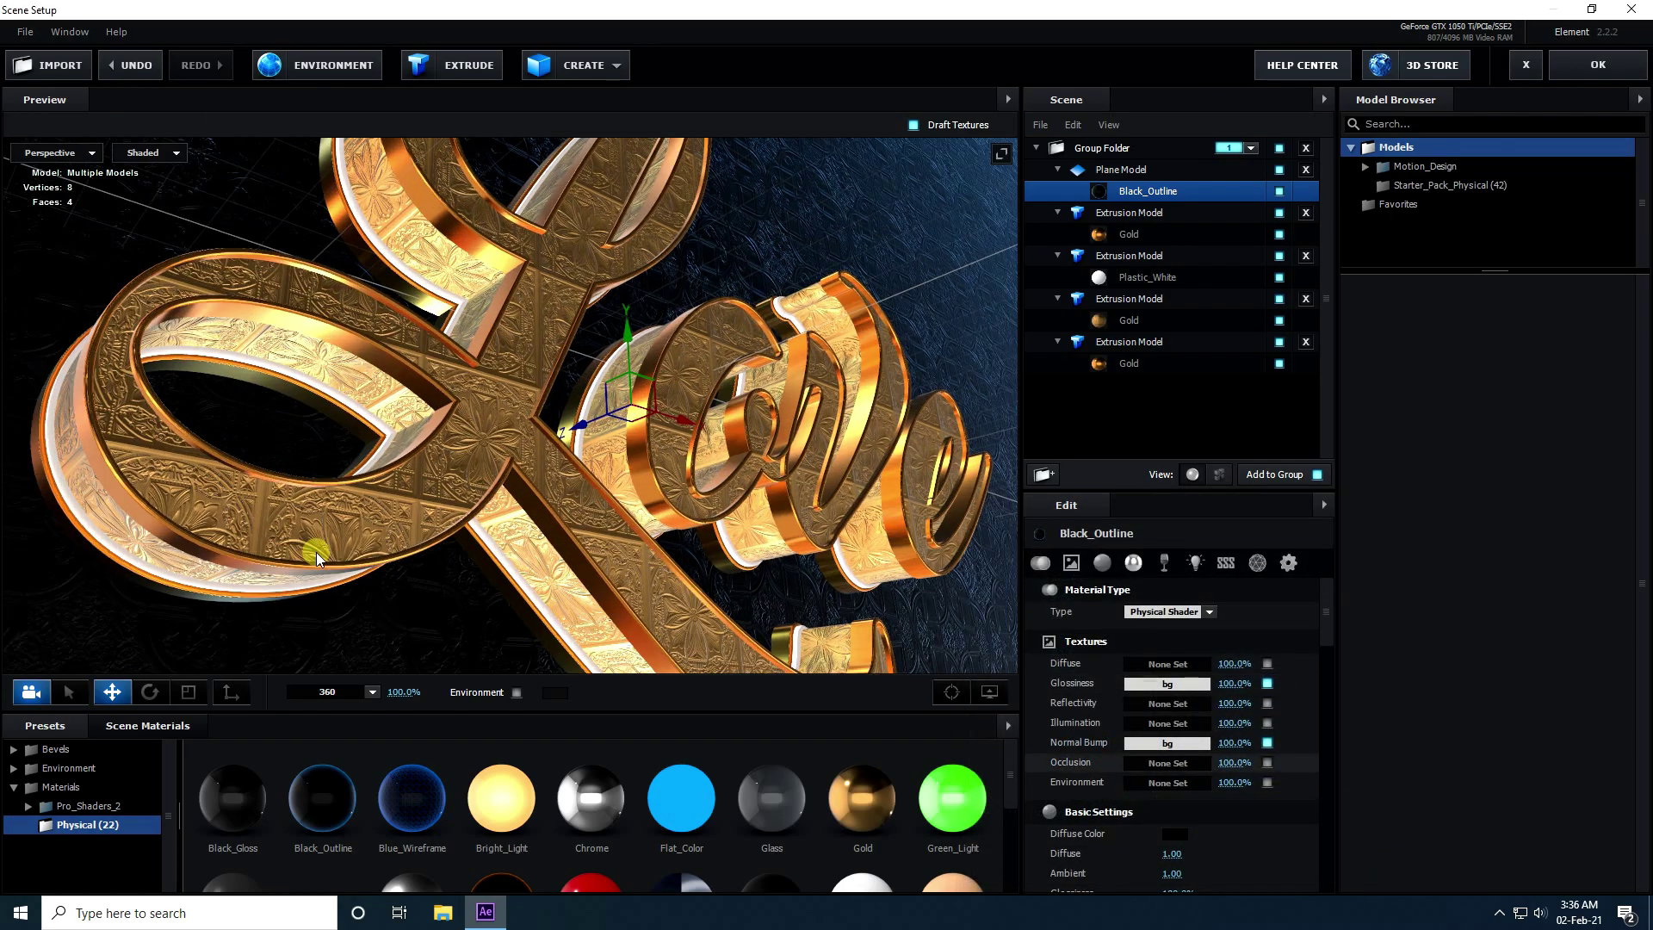
scroll(315, 558, "up", 5)
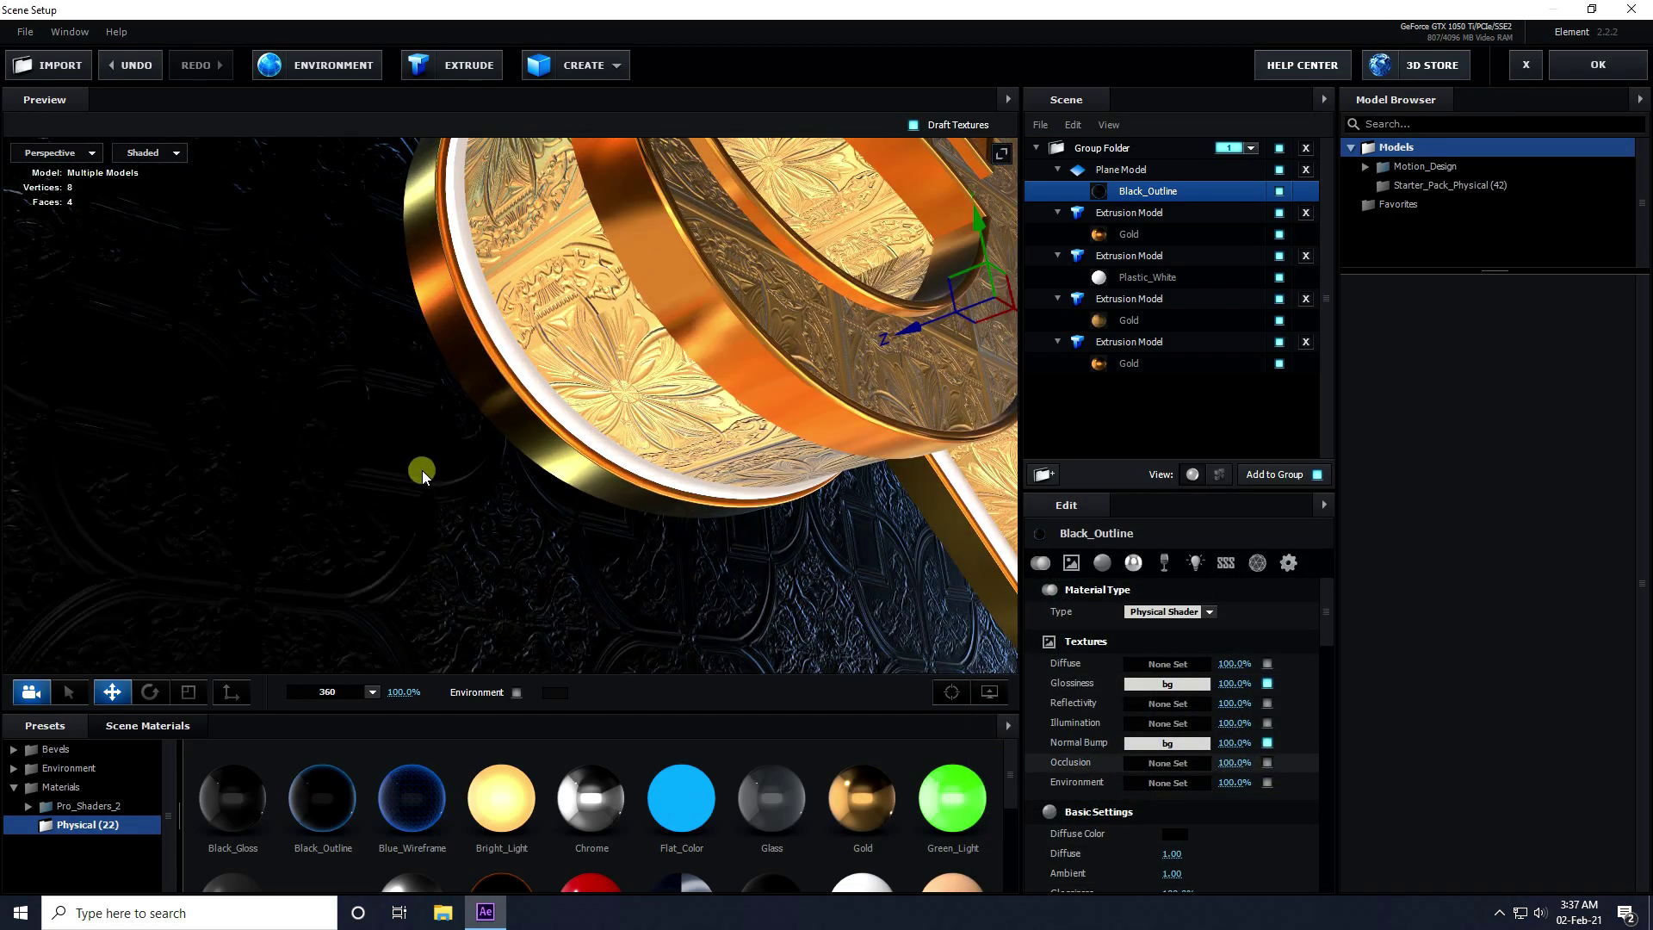
scroll(585, 488, "down", 8)
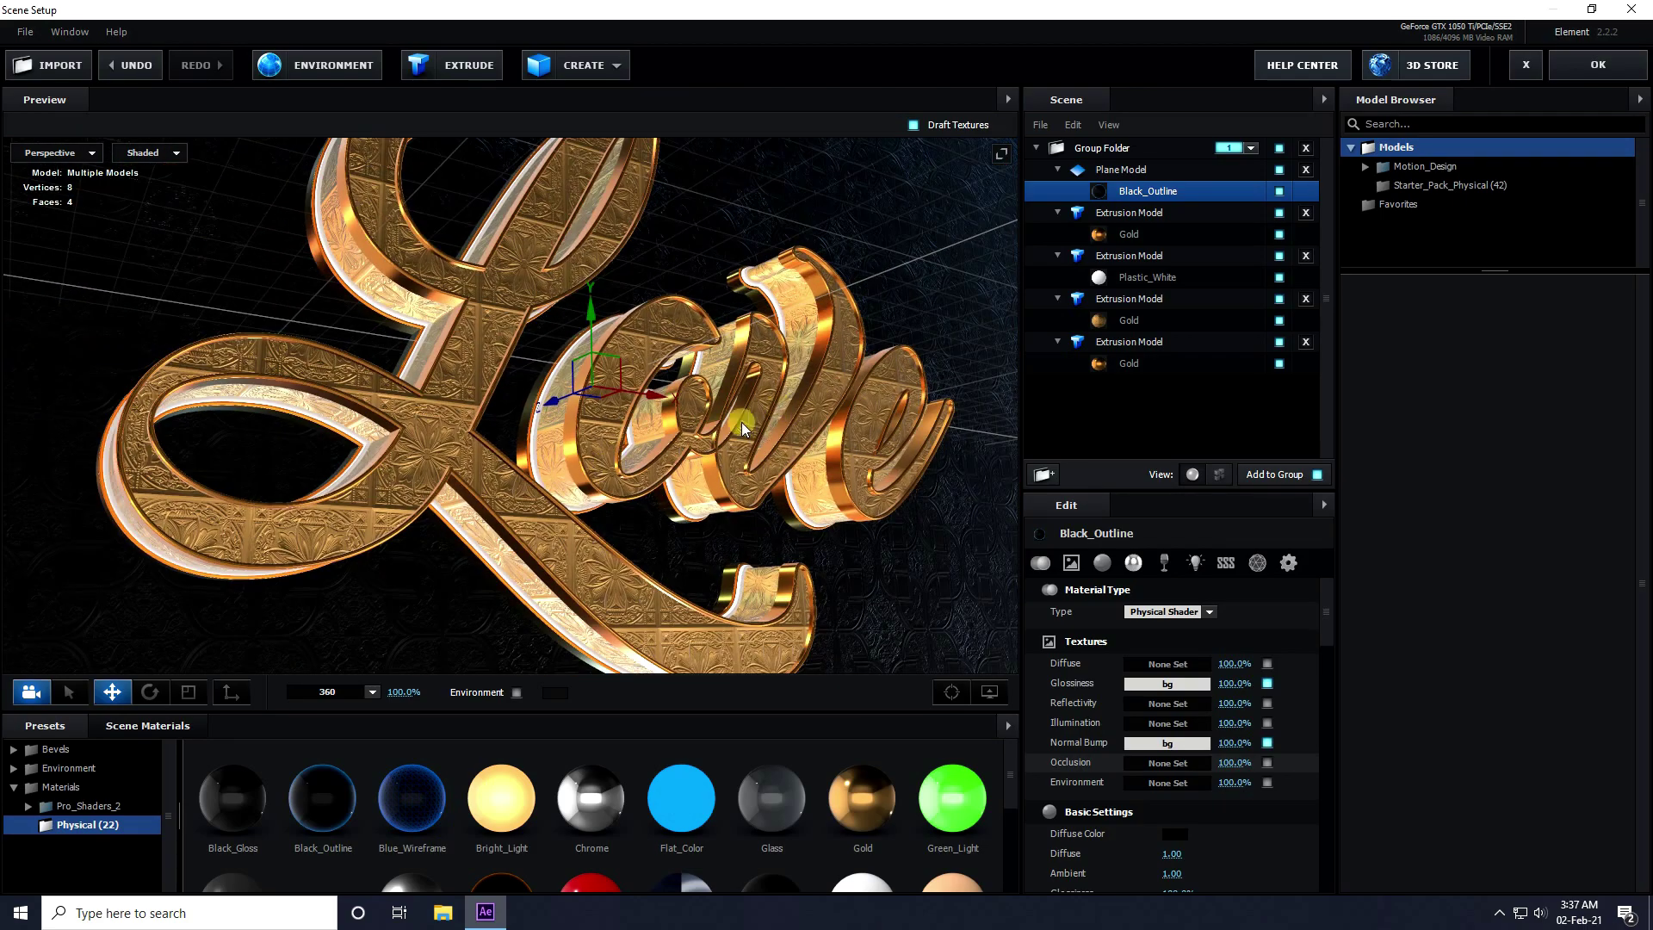
left_click_drag(742, 428, 609, 295)
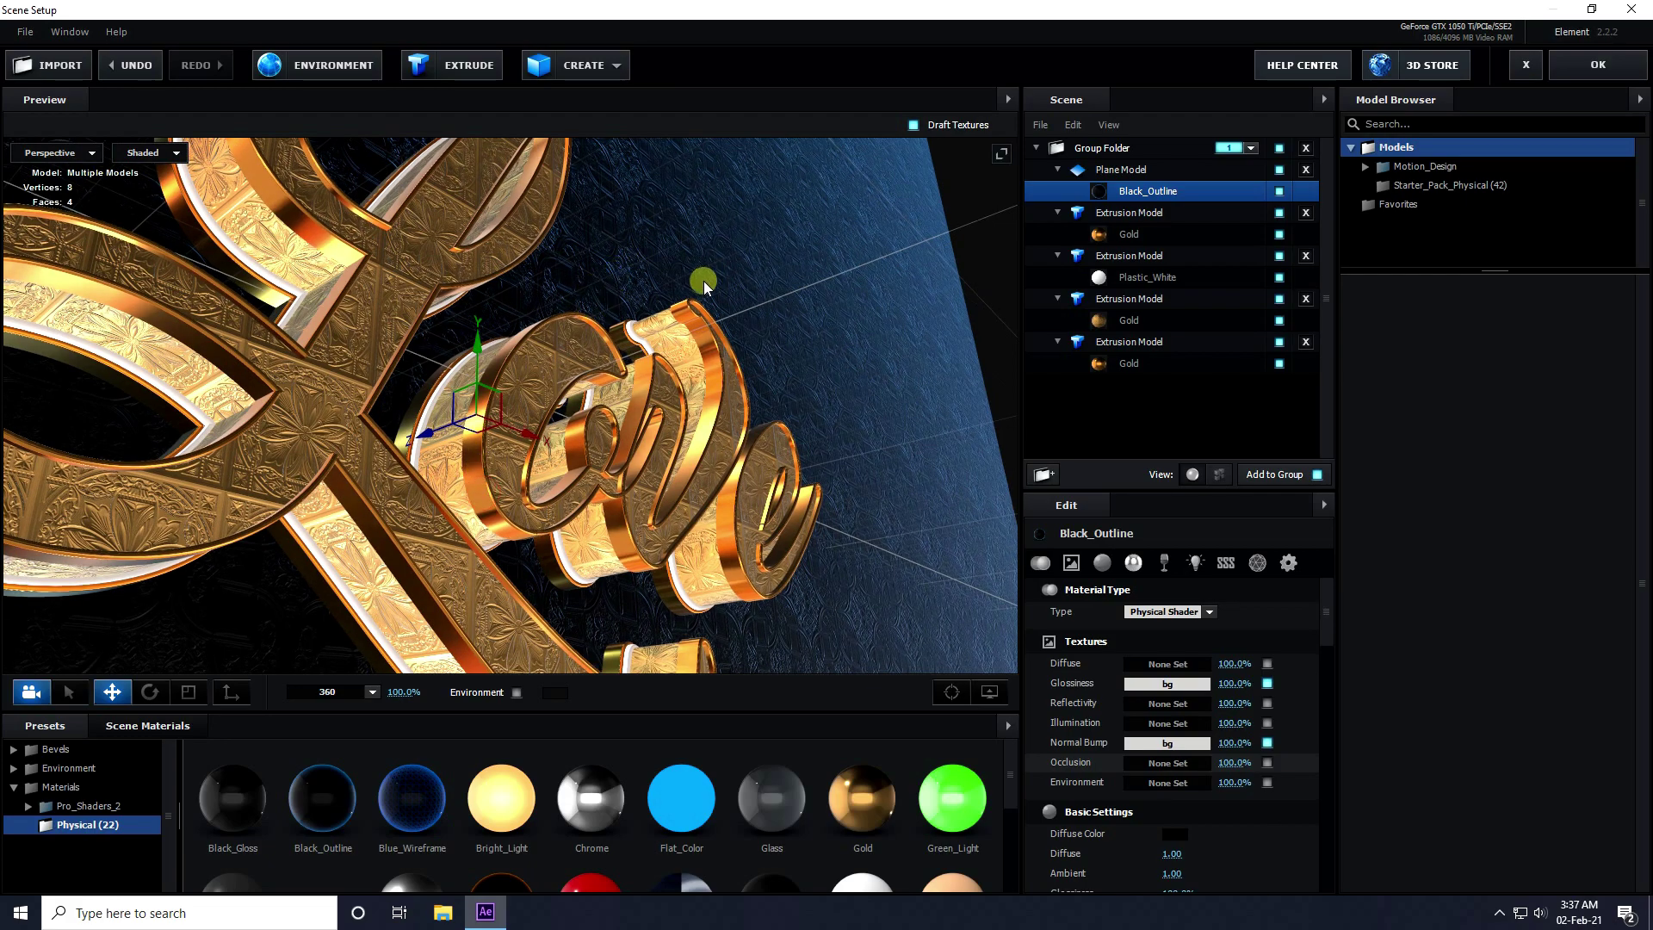
scroll(637, 405, "up", 4)
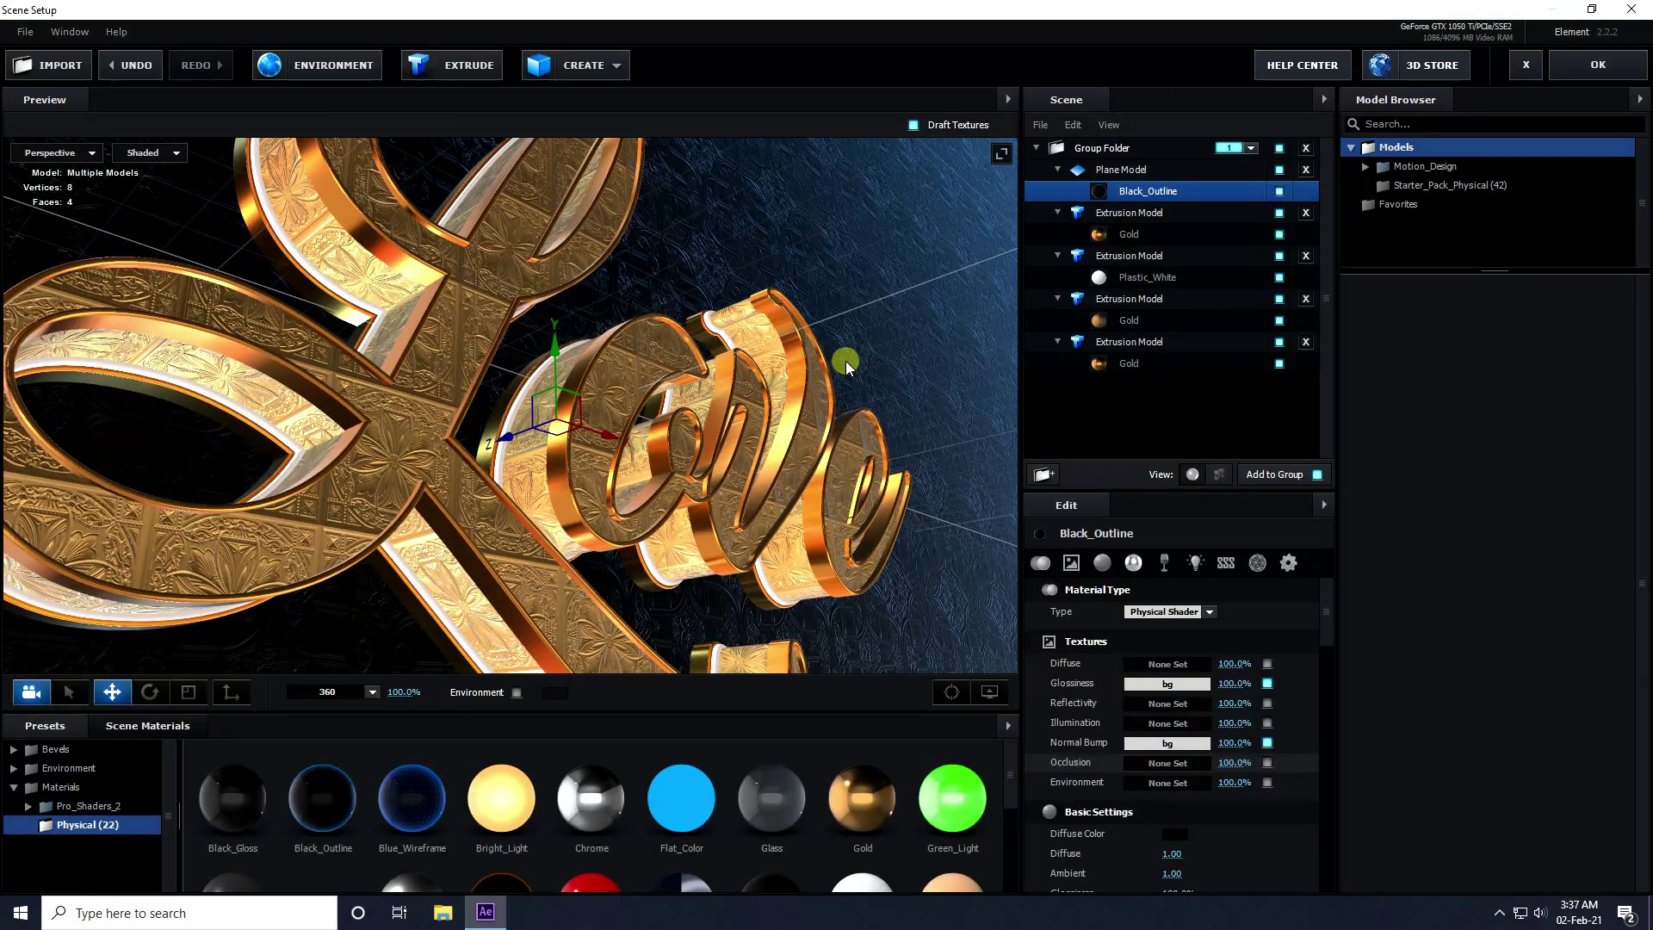
right_click(1121, 170)
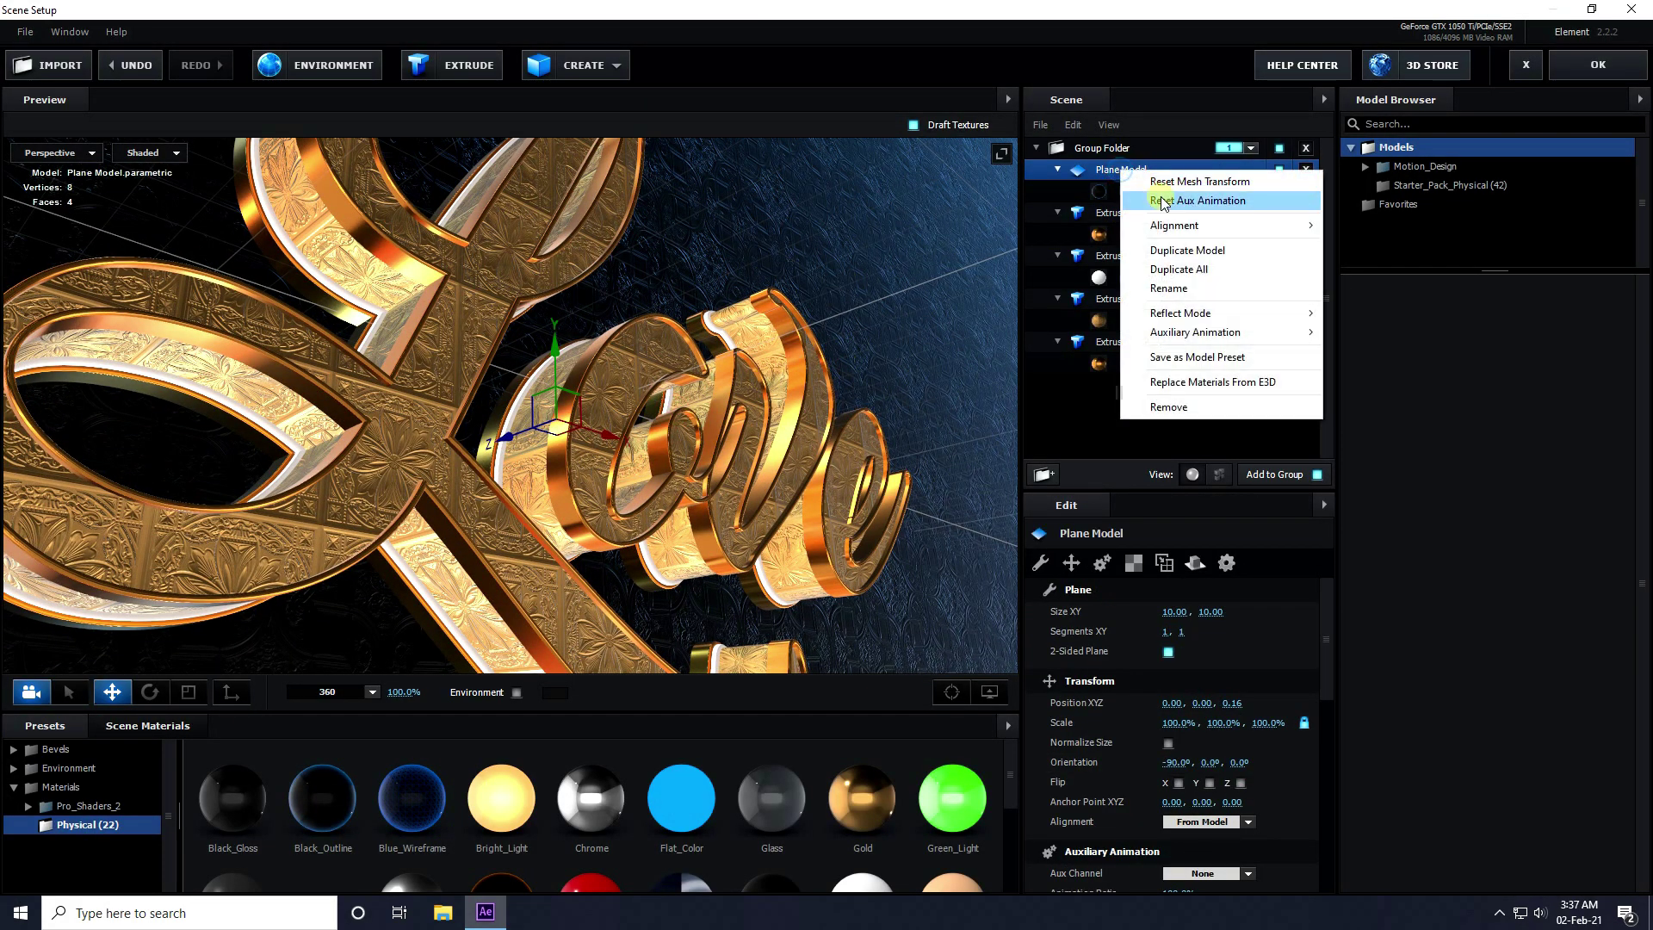
mouse_move(1201, 317)
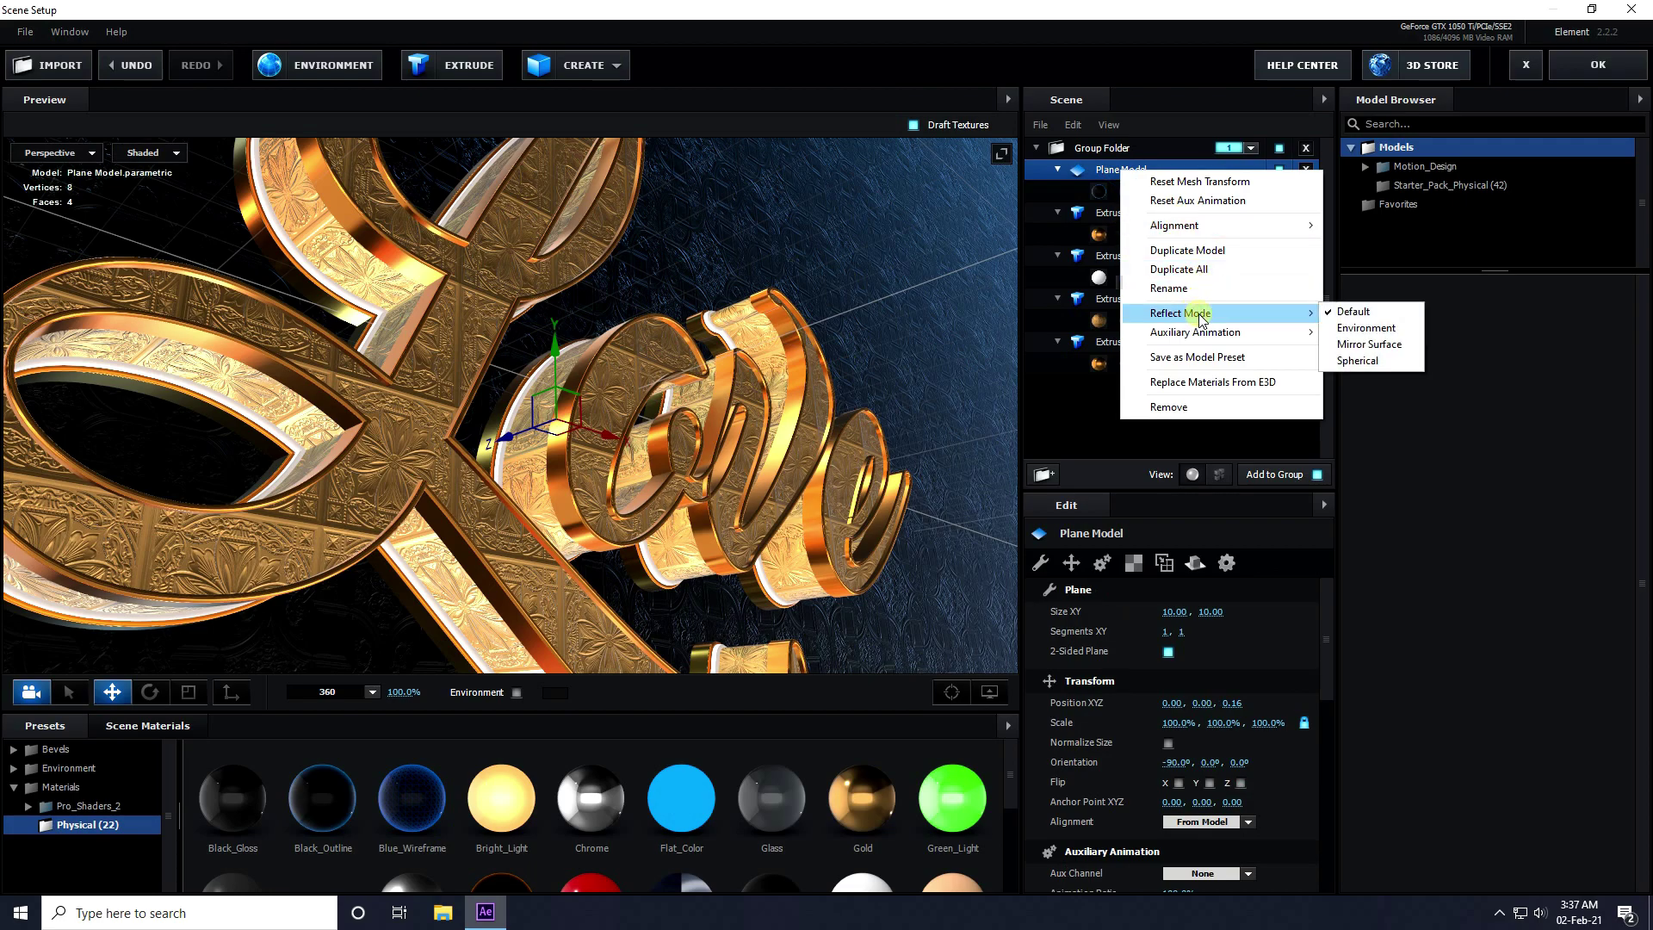
left_click(1388, 348)
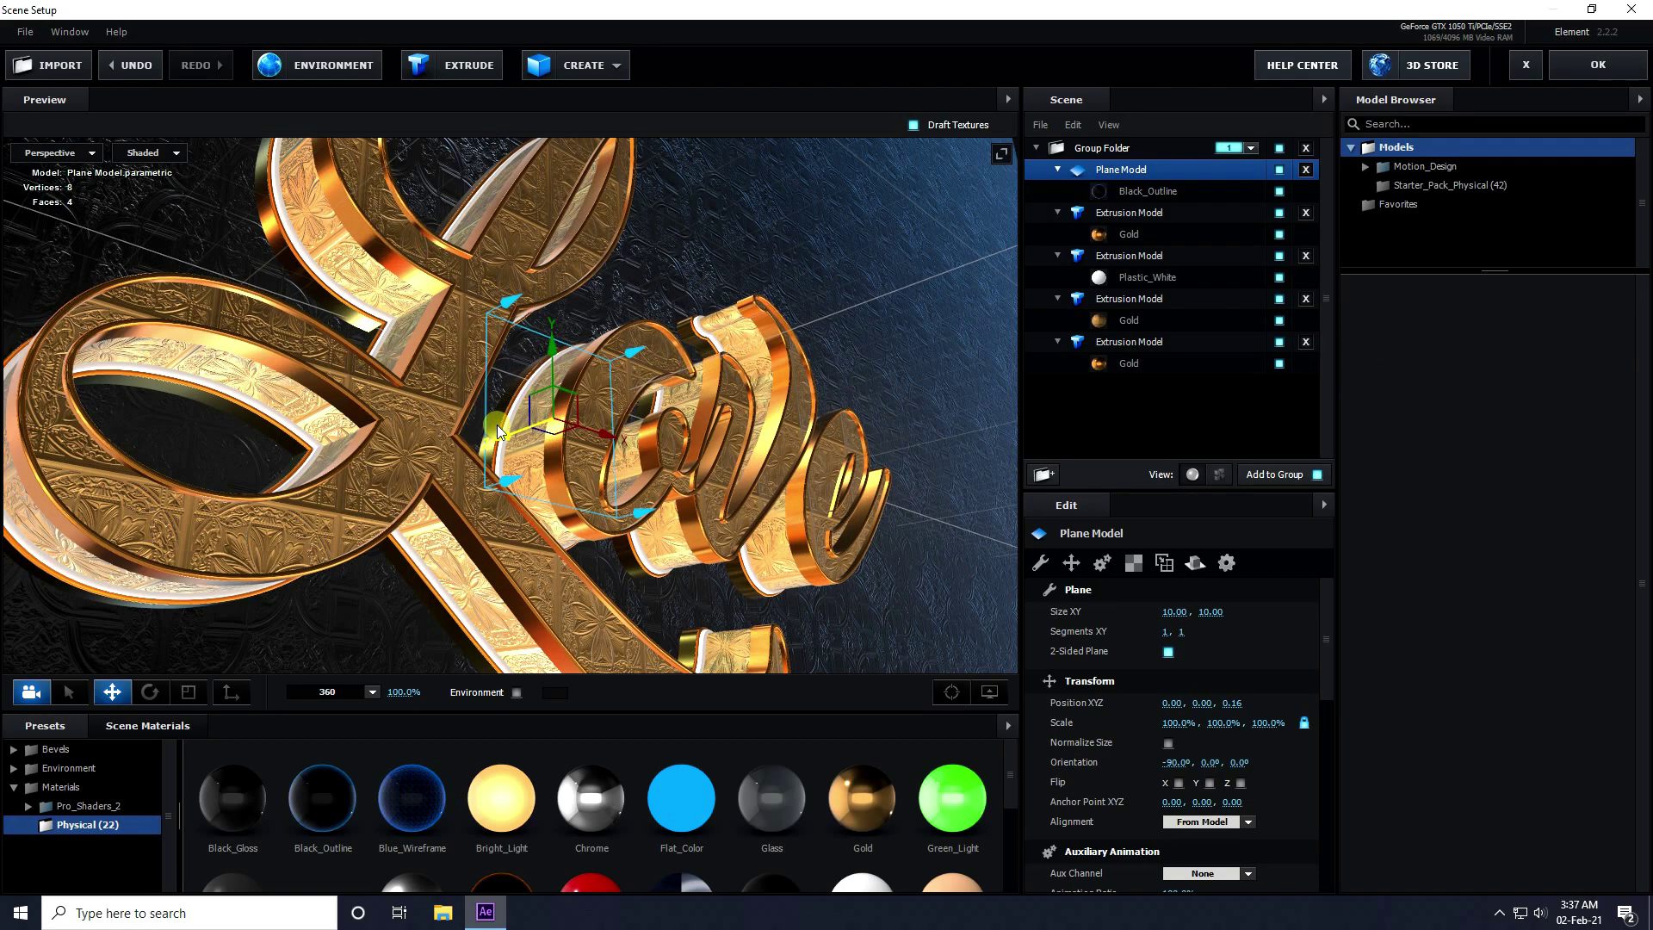
Step: Duplicate the plane model and move the copy along X to about 3.25
scroll(497, 430, "down", 10)
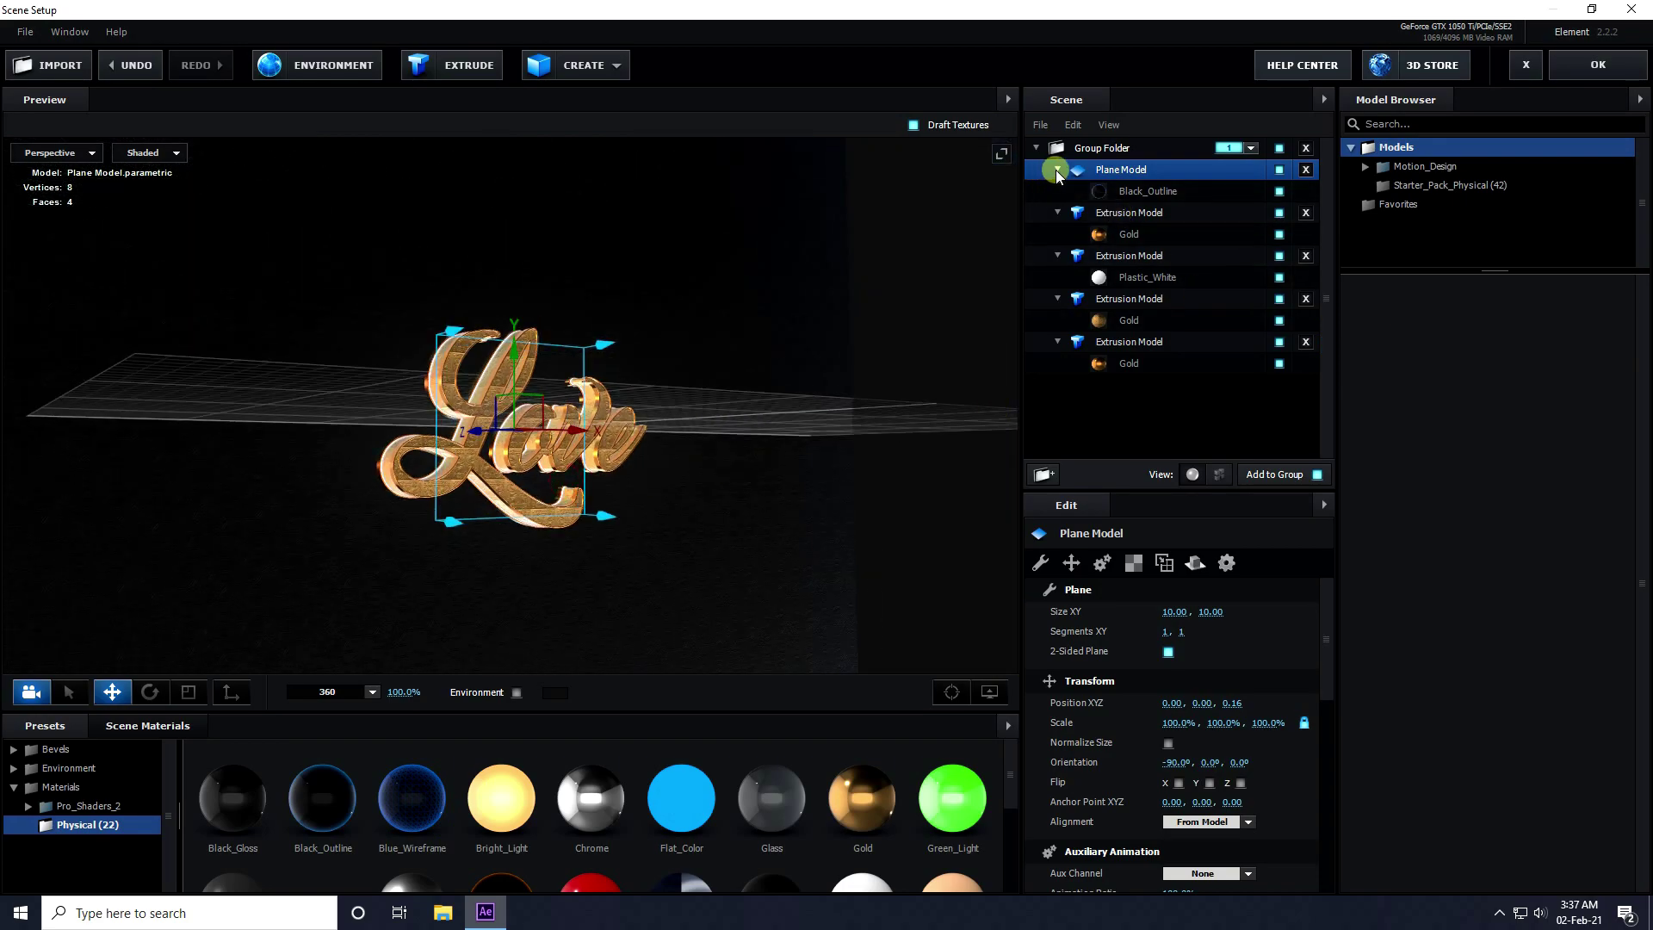
left_click(1058, 170)
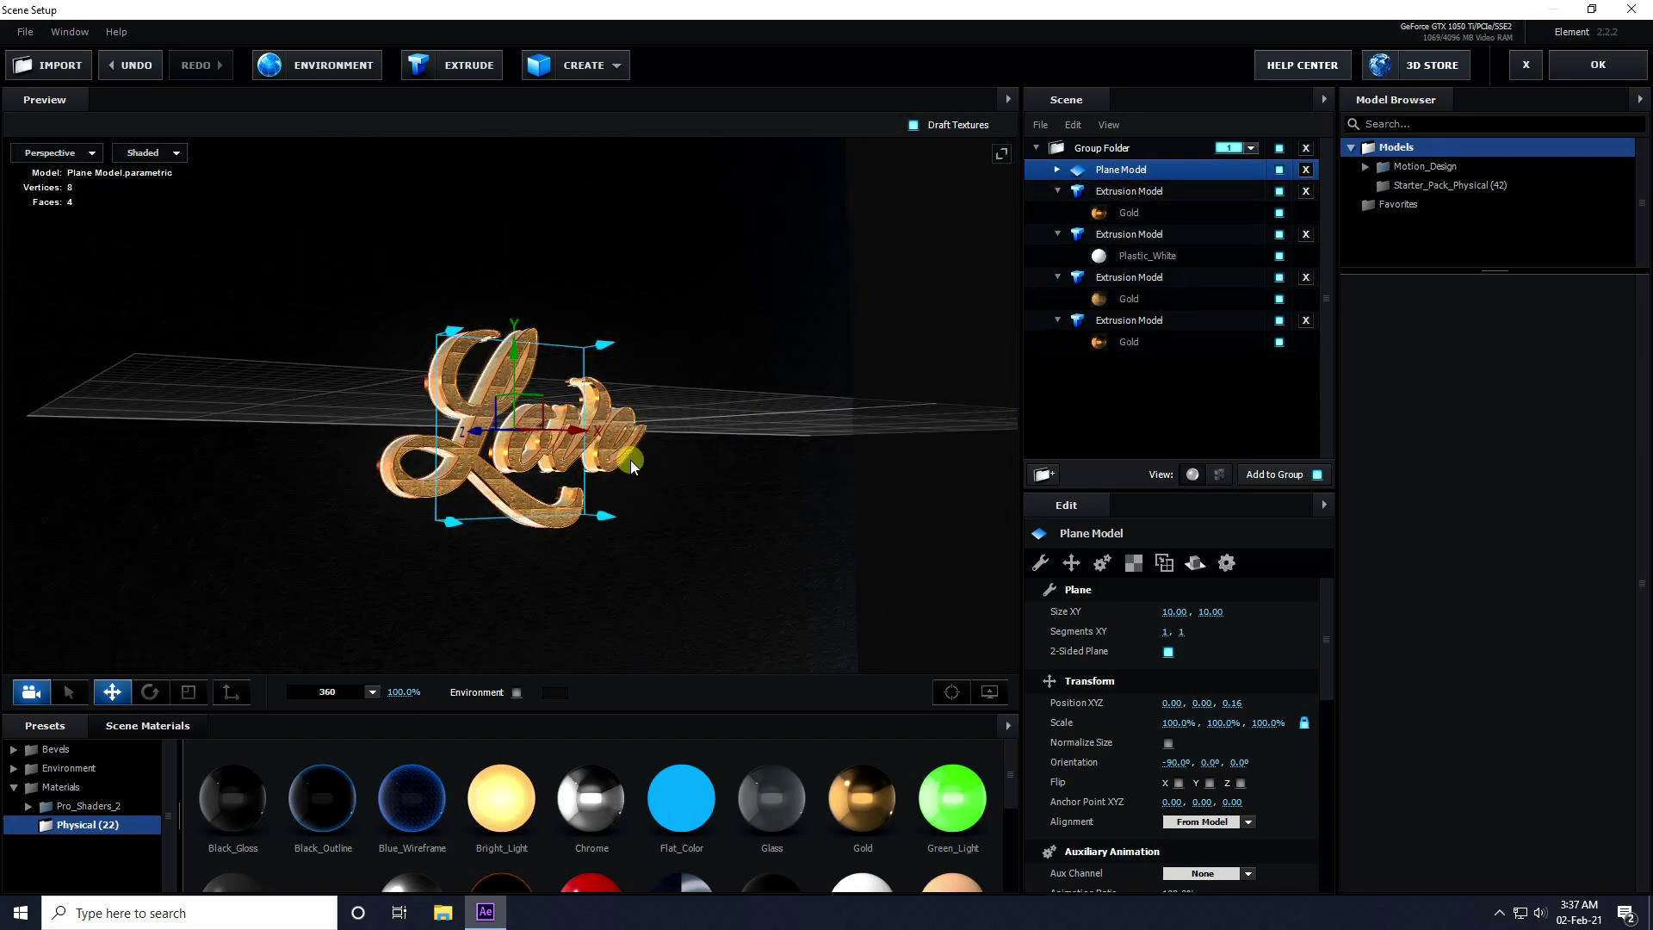
left_click_drag(631, 465, 516, 538)
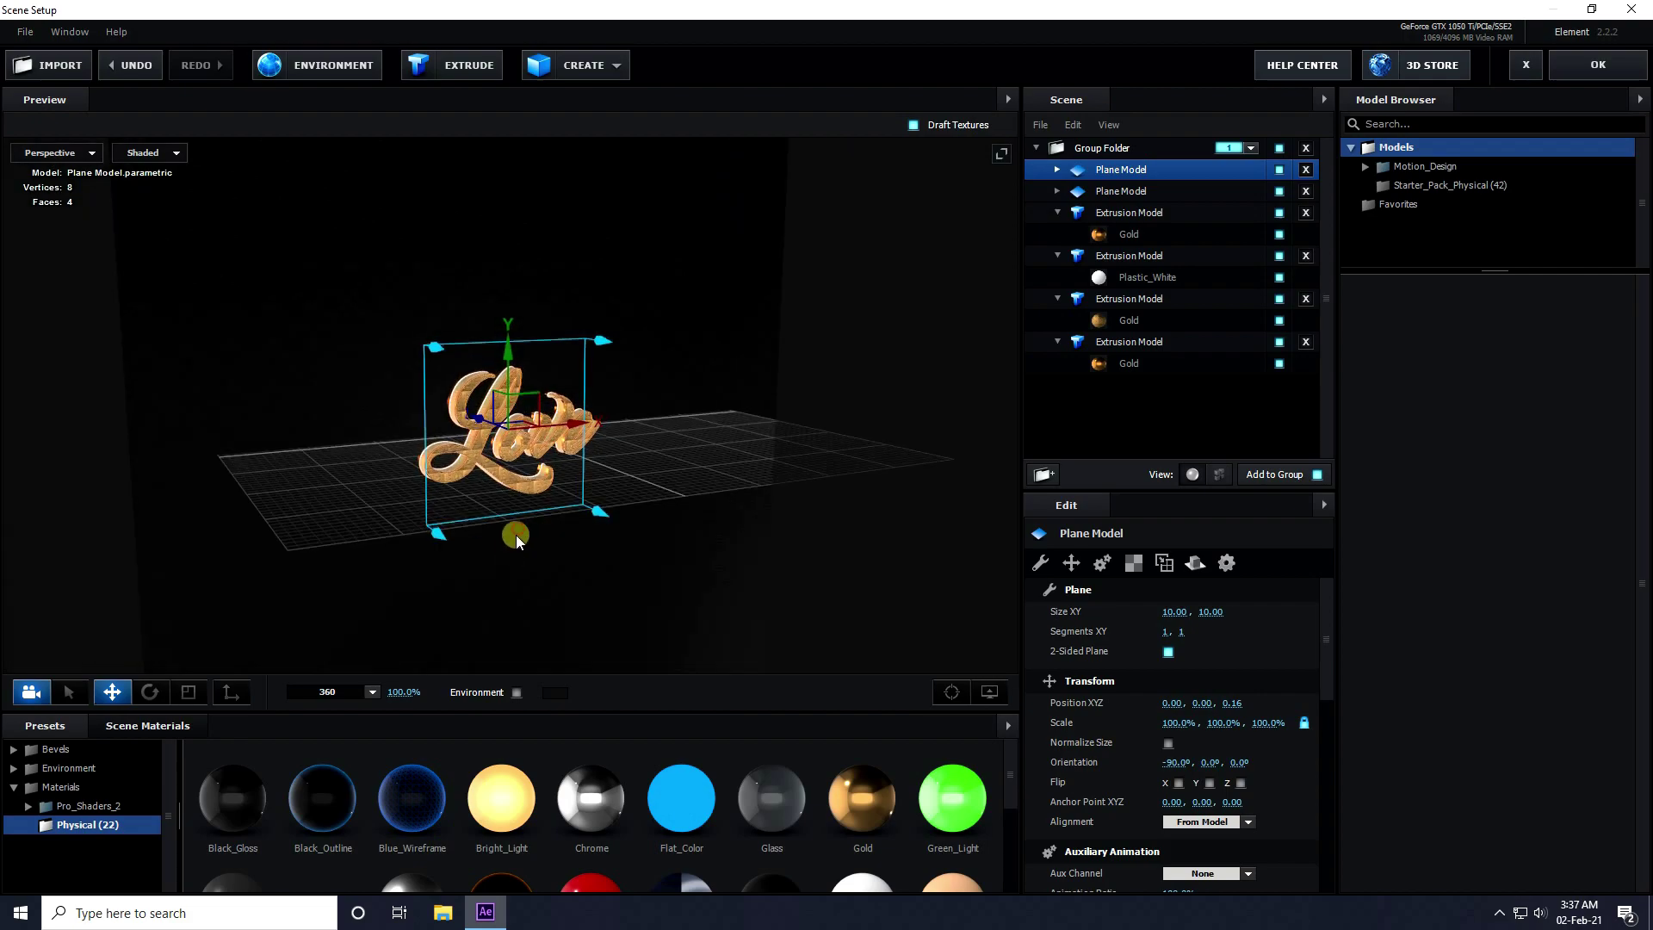
left_click_drag(592, 420, 756, 404)
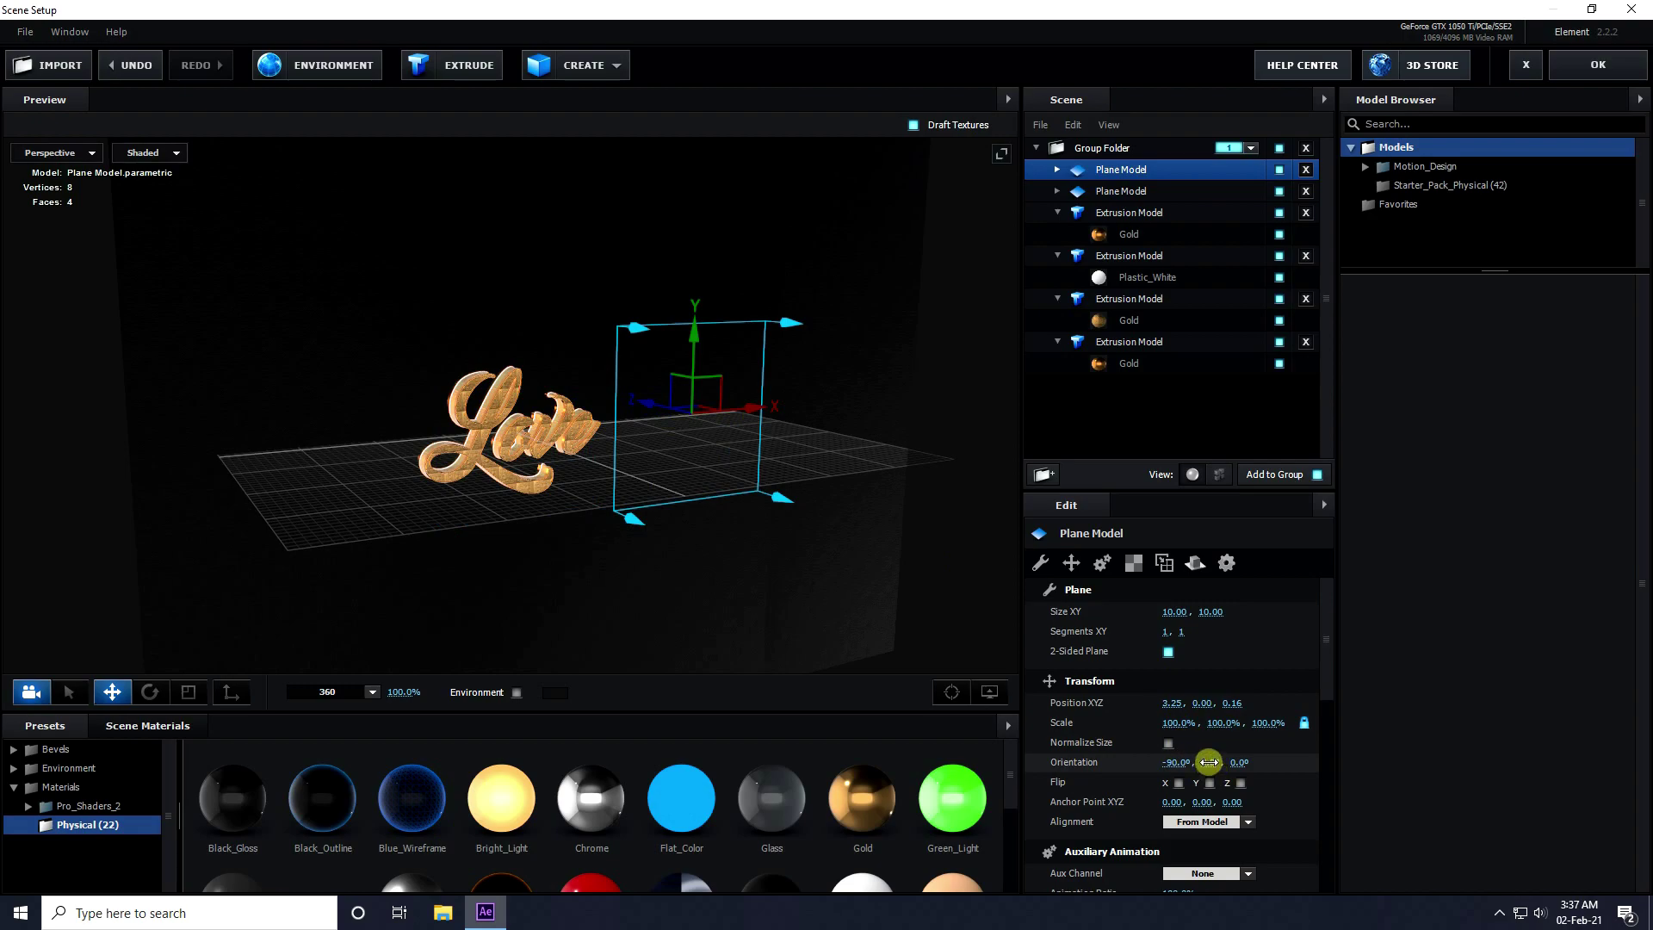
Step: Set the duplicated plane's Z orientation to 90° and move it farther along X to about 4.91
left_click_drag(1209, 761, 1275, 796)
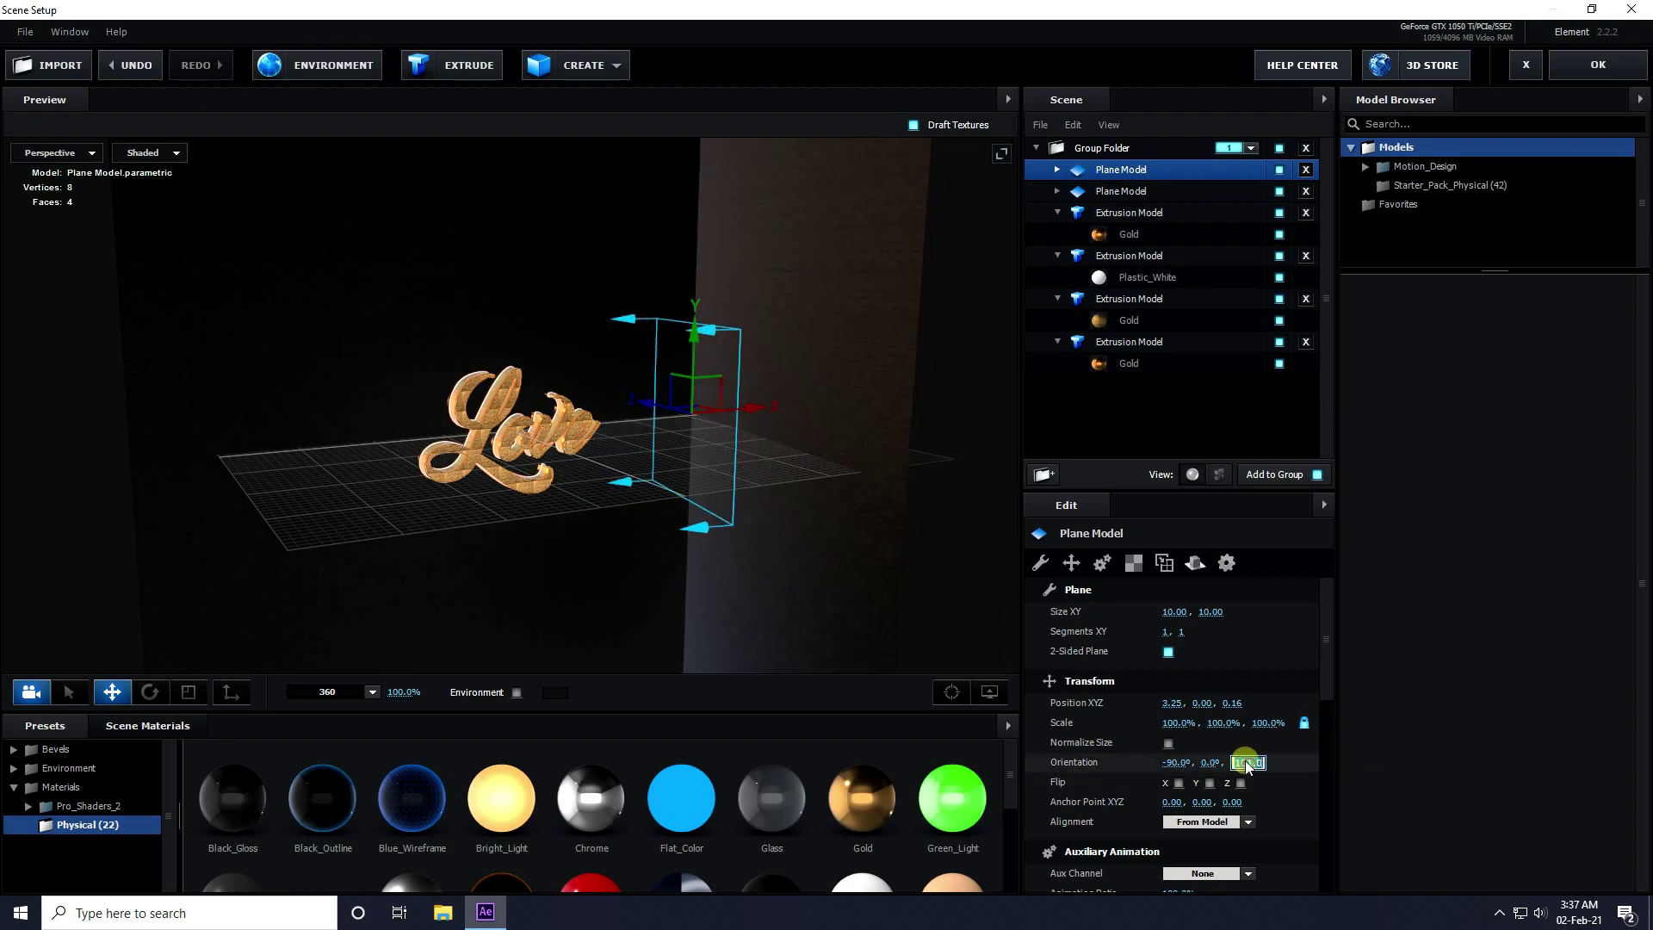
key("Return")
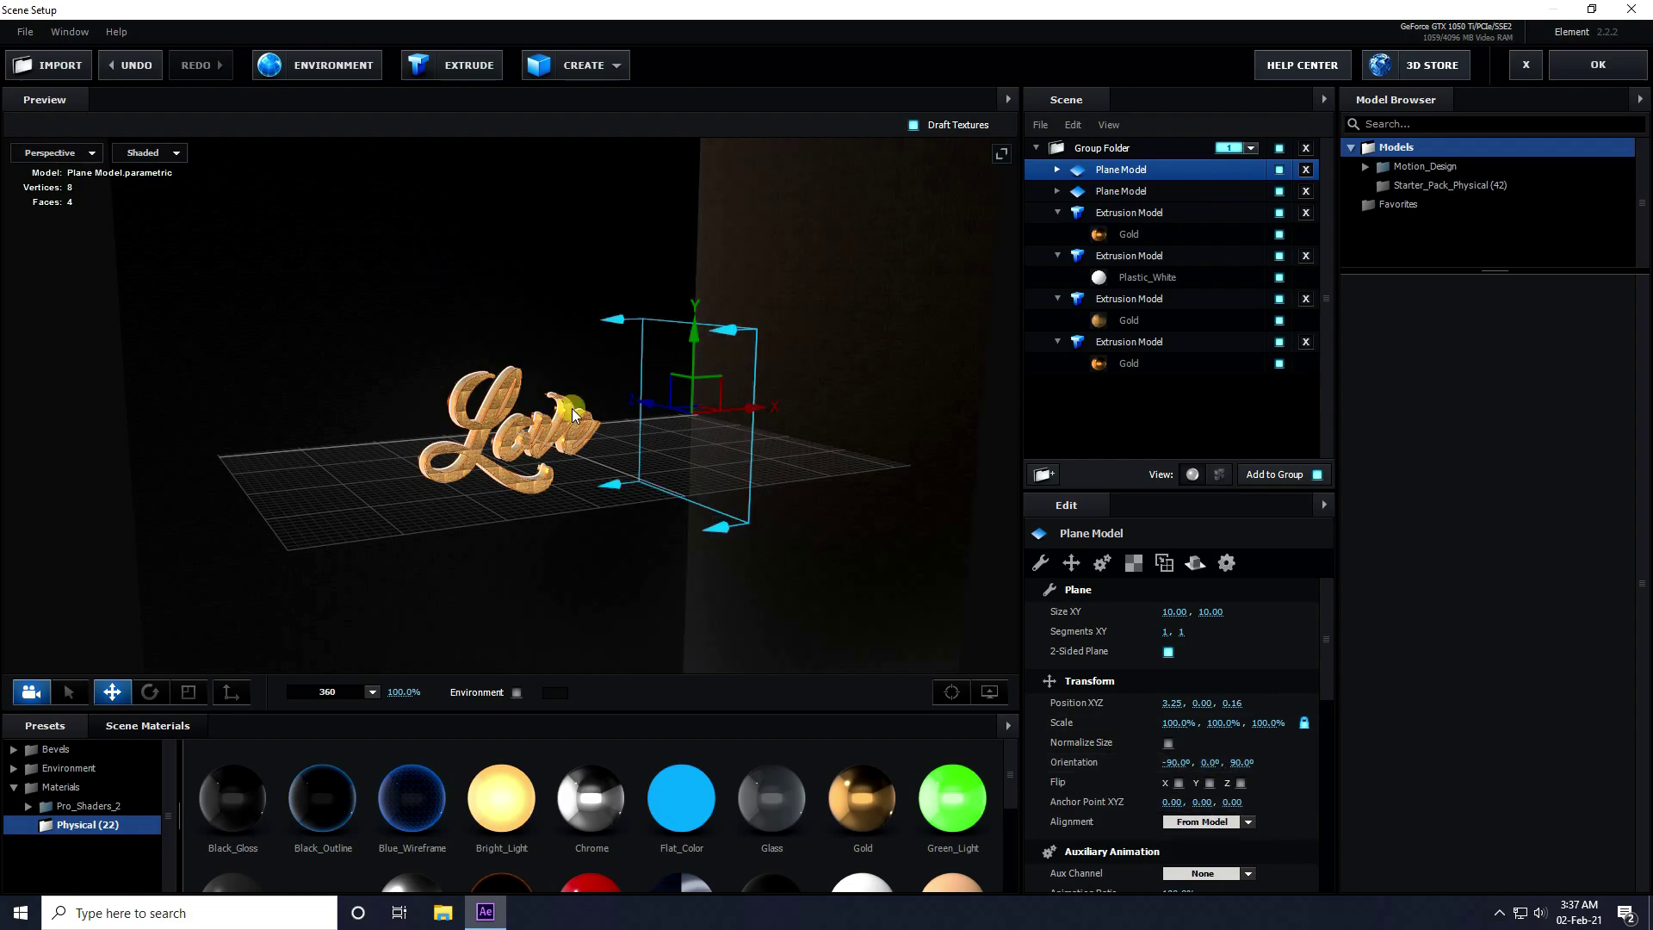
left_click_drag(683, 501, 917, 450)
left_click_drag(804, 516, 553, 462)
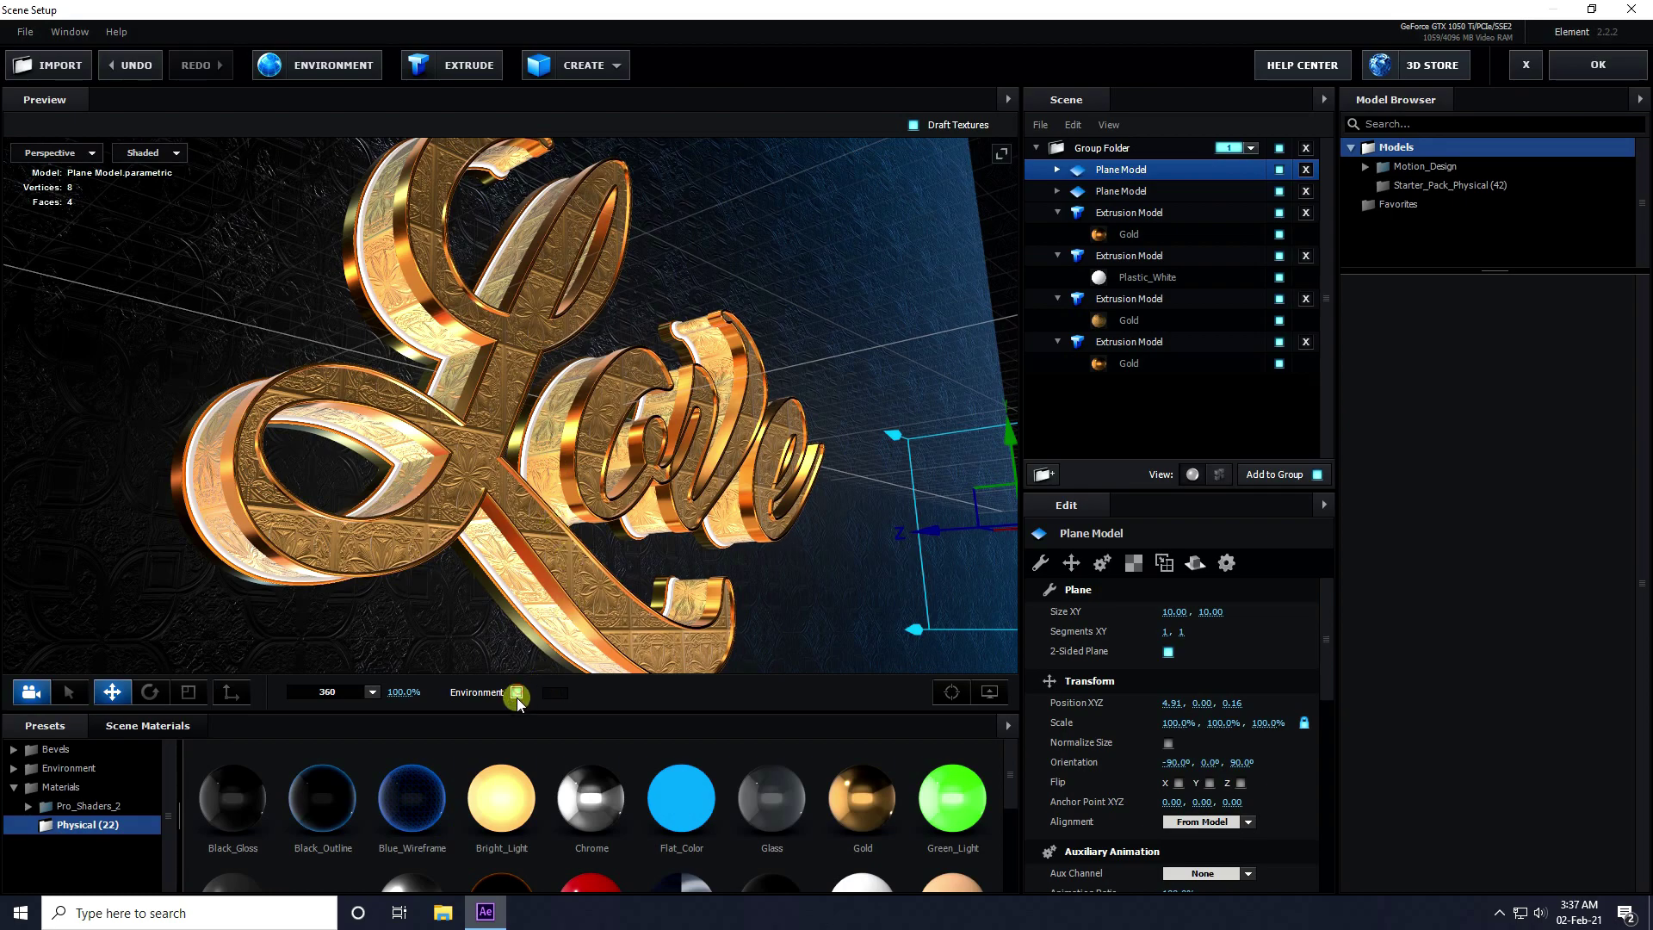
Step: Turn on the environment display in the preview and accept the scene setup
mouse_move(537, 457)
left_mouse_down()
mouse_move(452, 476)
mouse_move(549, 453)
left_mouse_up()
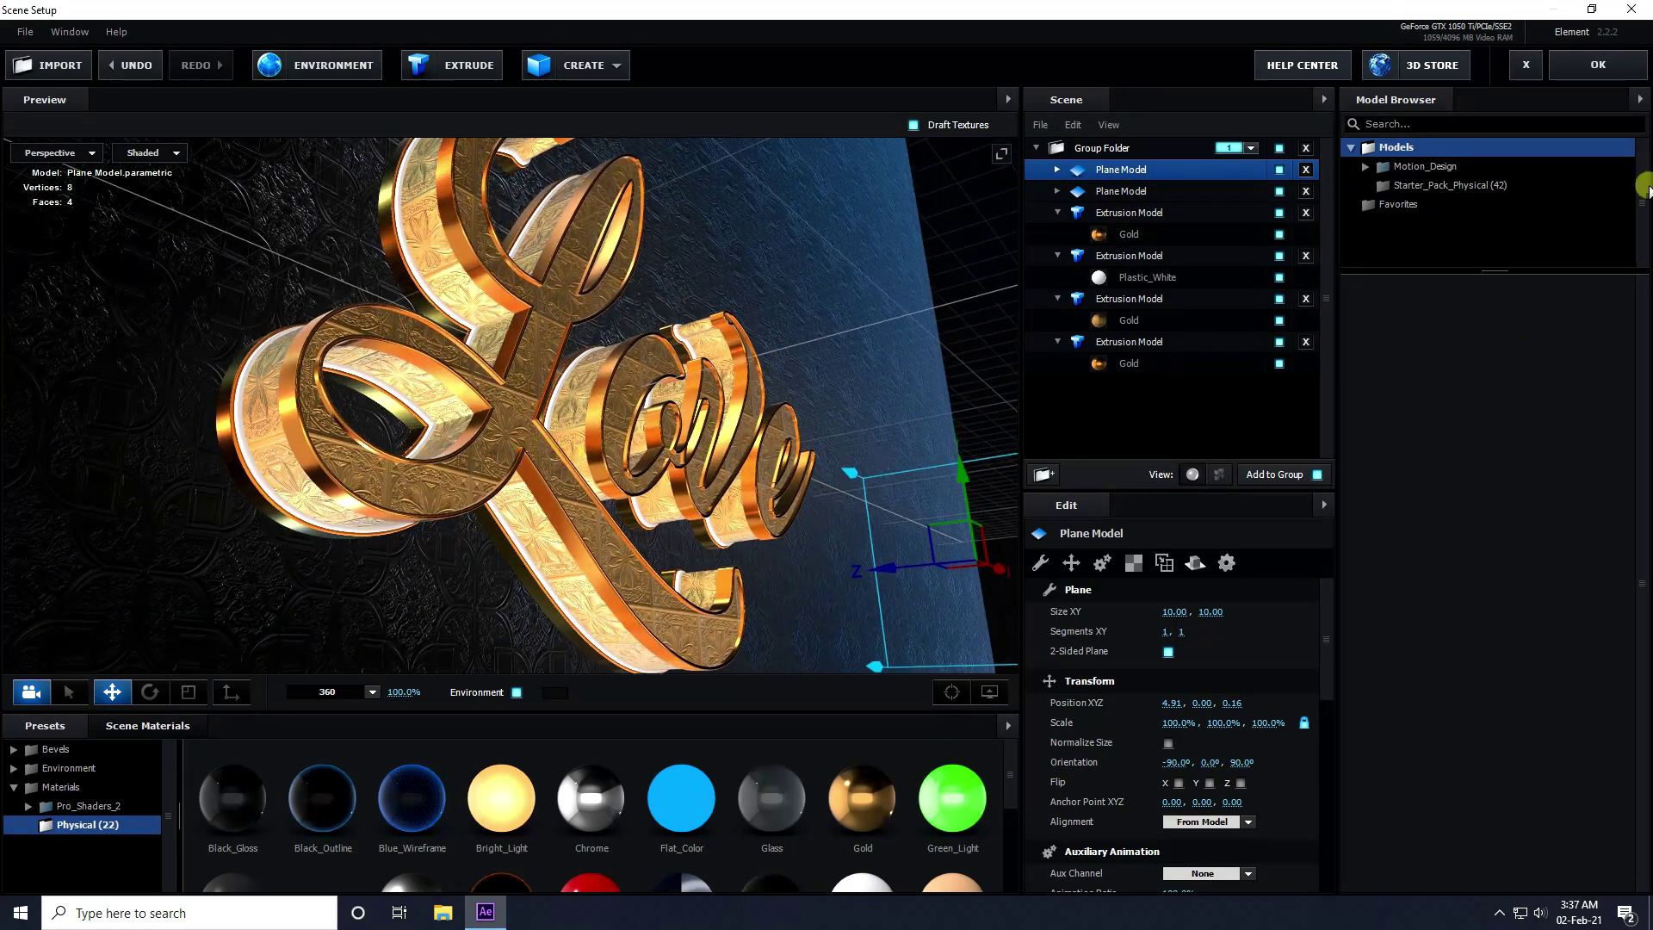
left_click(1595, 69)
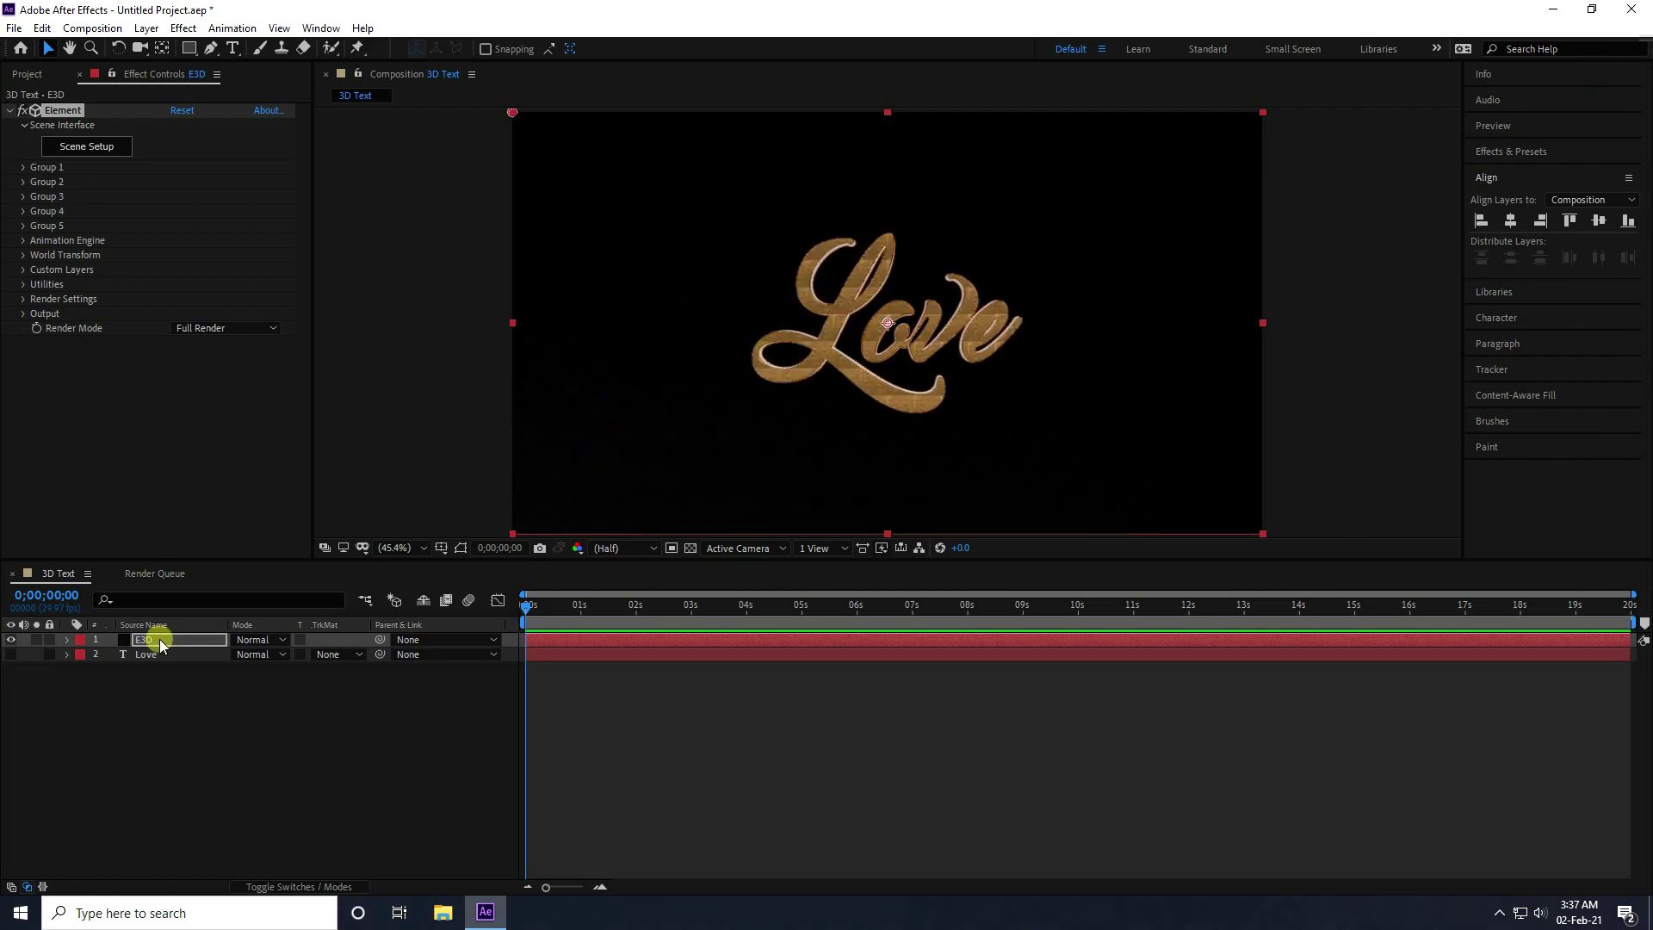
Step: Add a two-node camera with the 35mm preset to the 3D Text composition
right_click(142, 767)
mouse_move(275, 582)
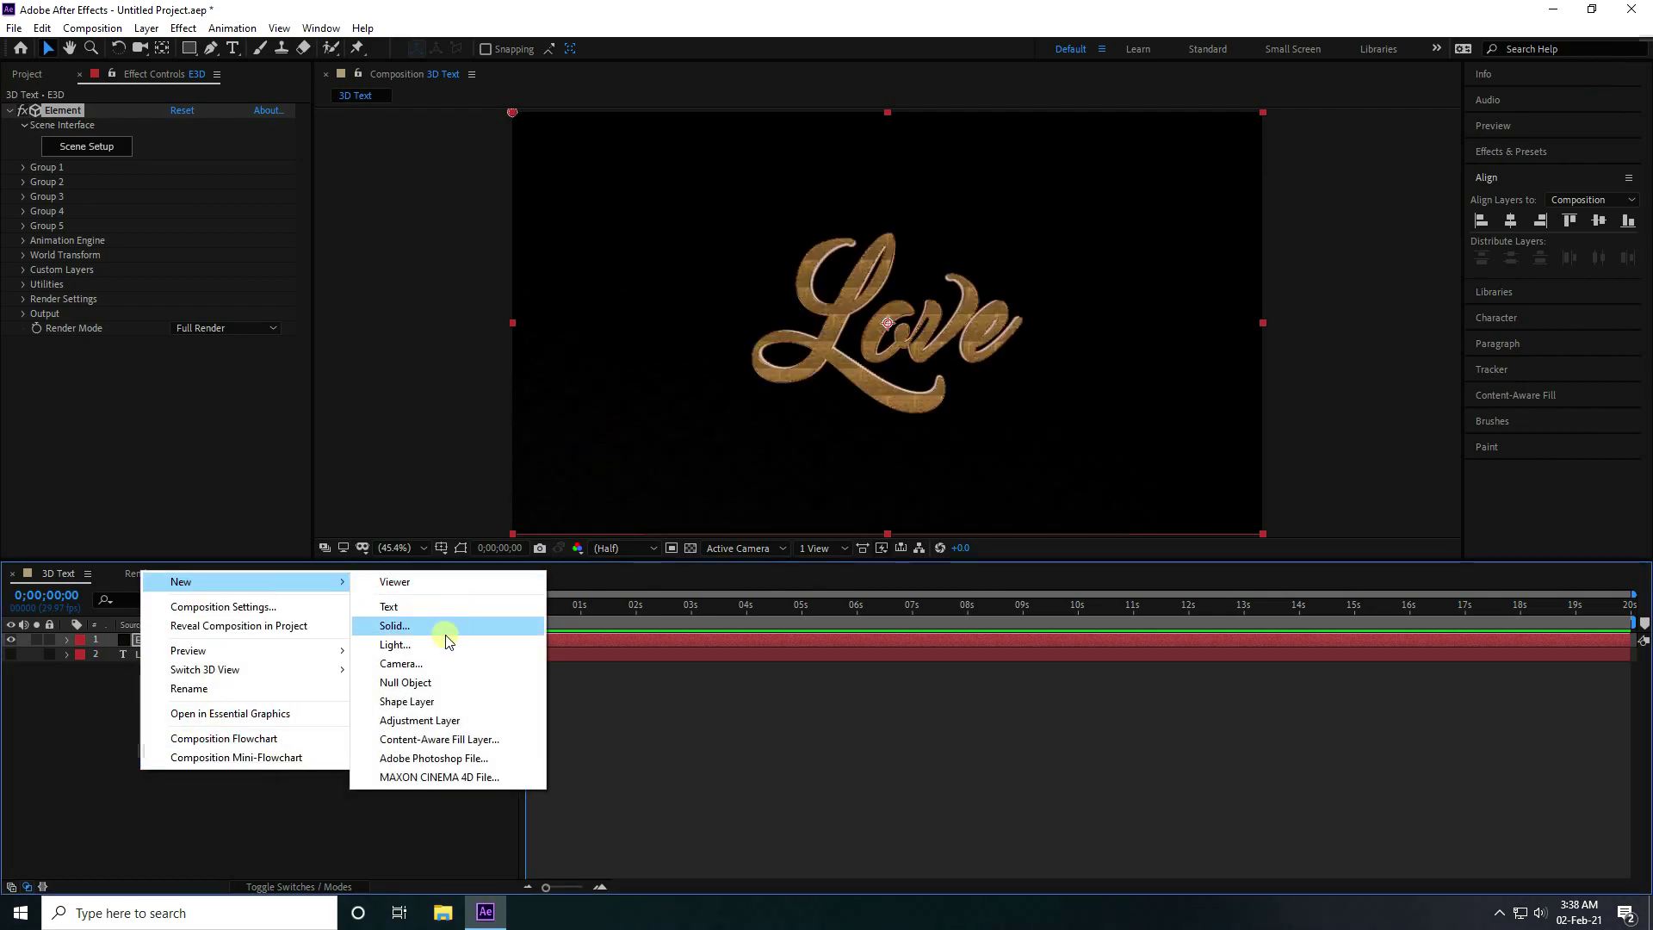
left_click(397, 665)
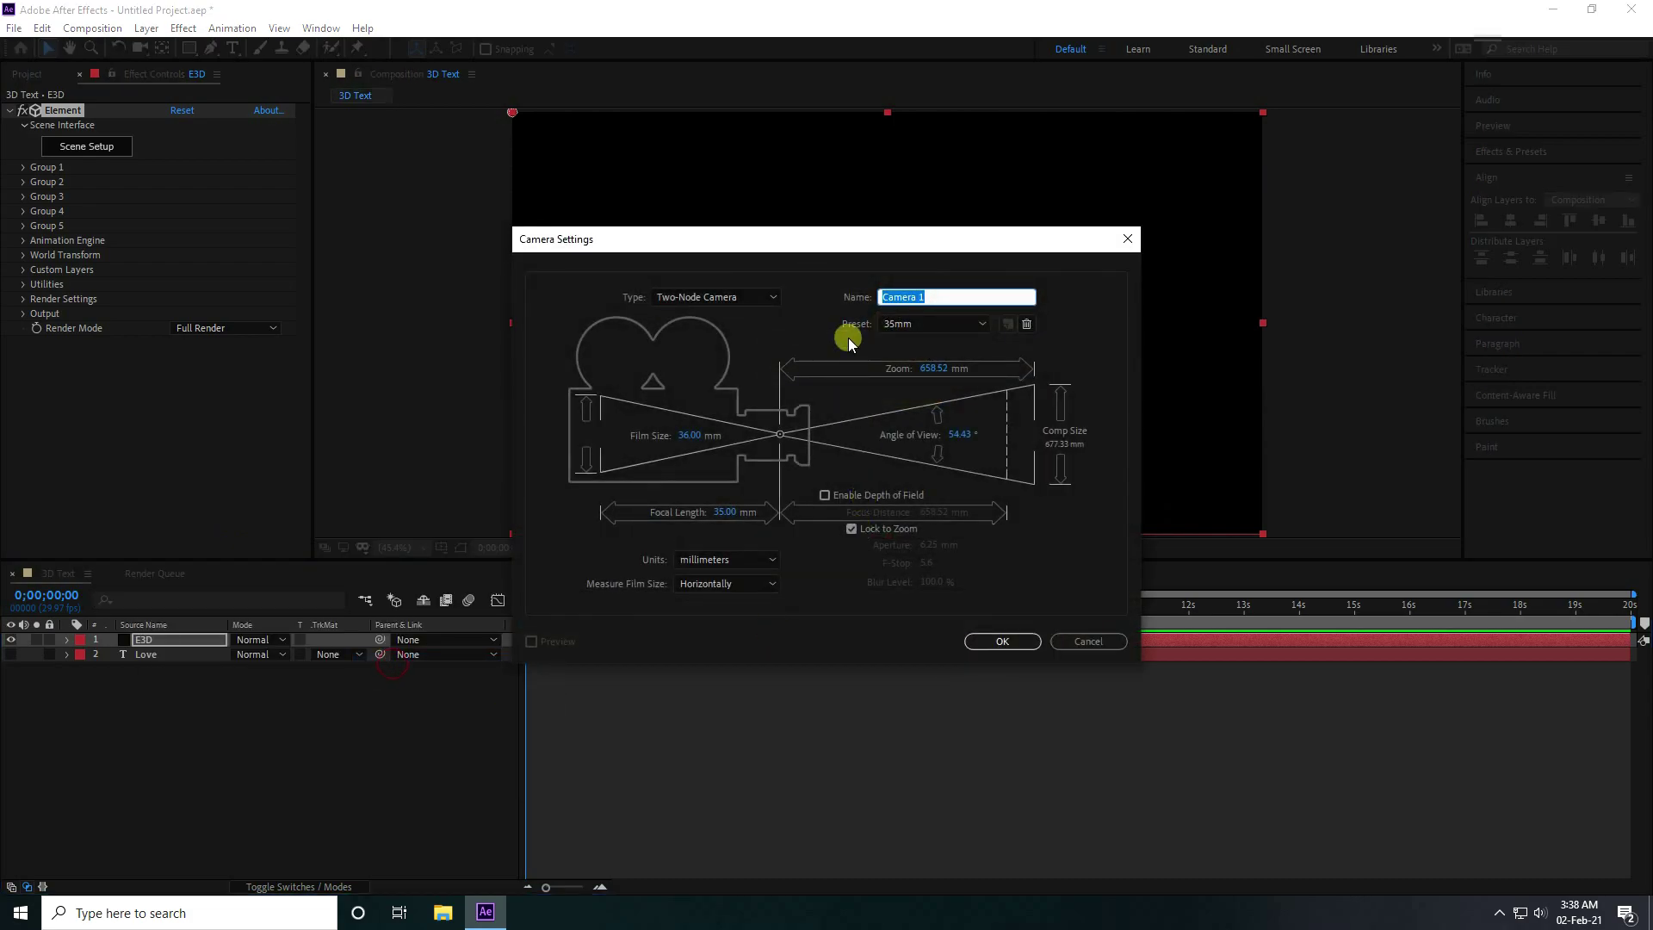
left_click(1002, 641)
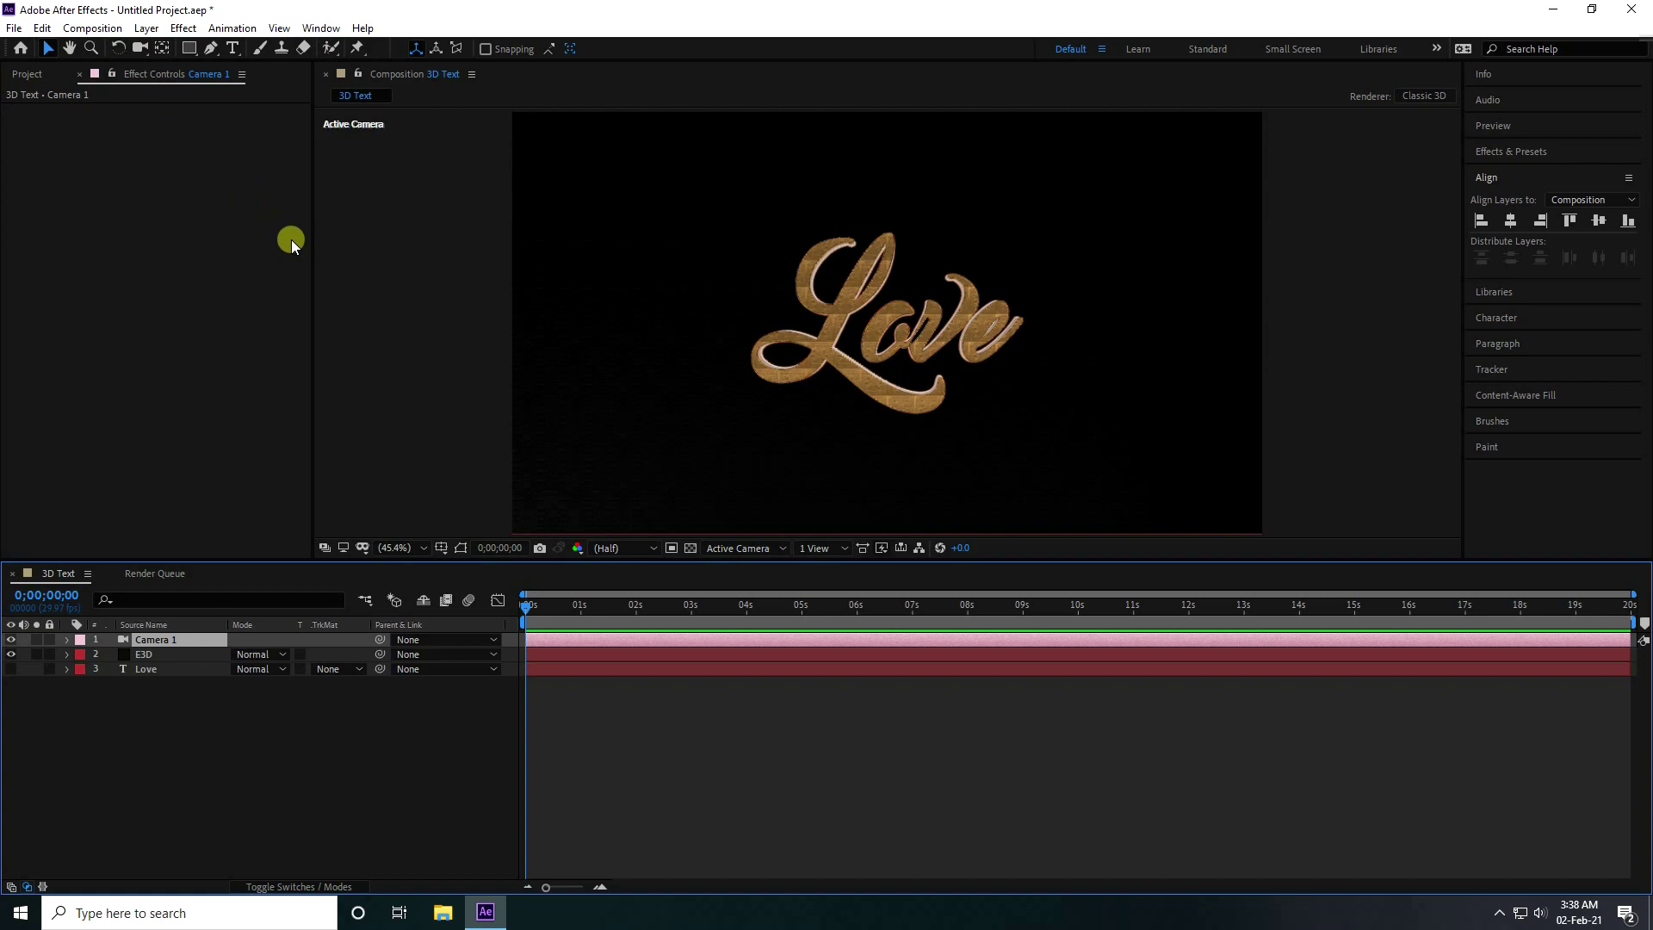
Step: Dolly the camera in close to the text and orbit it to a steep side angle showing the extruded letter depth
left_click_drag(141, 50, 223, 108)
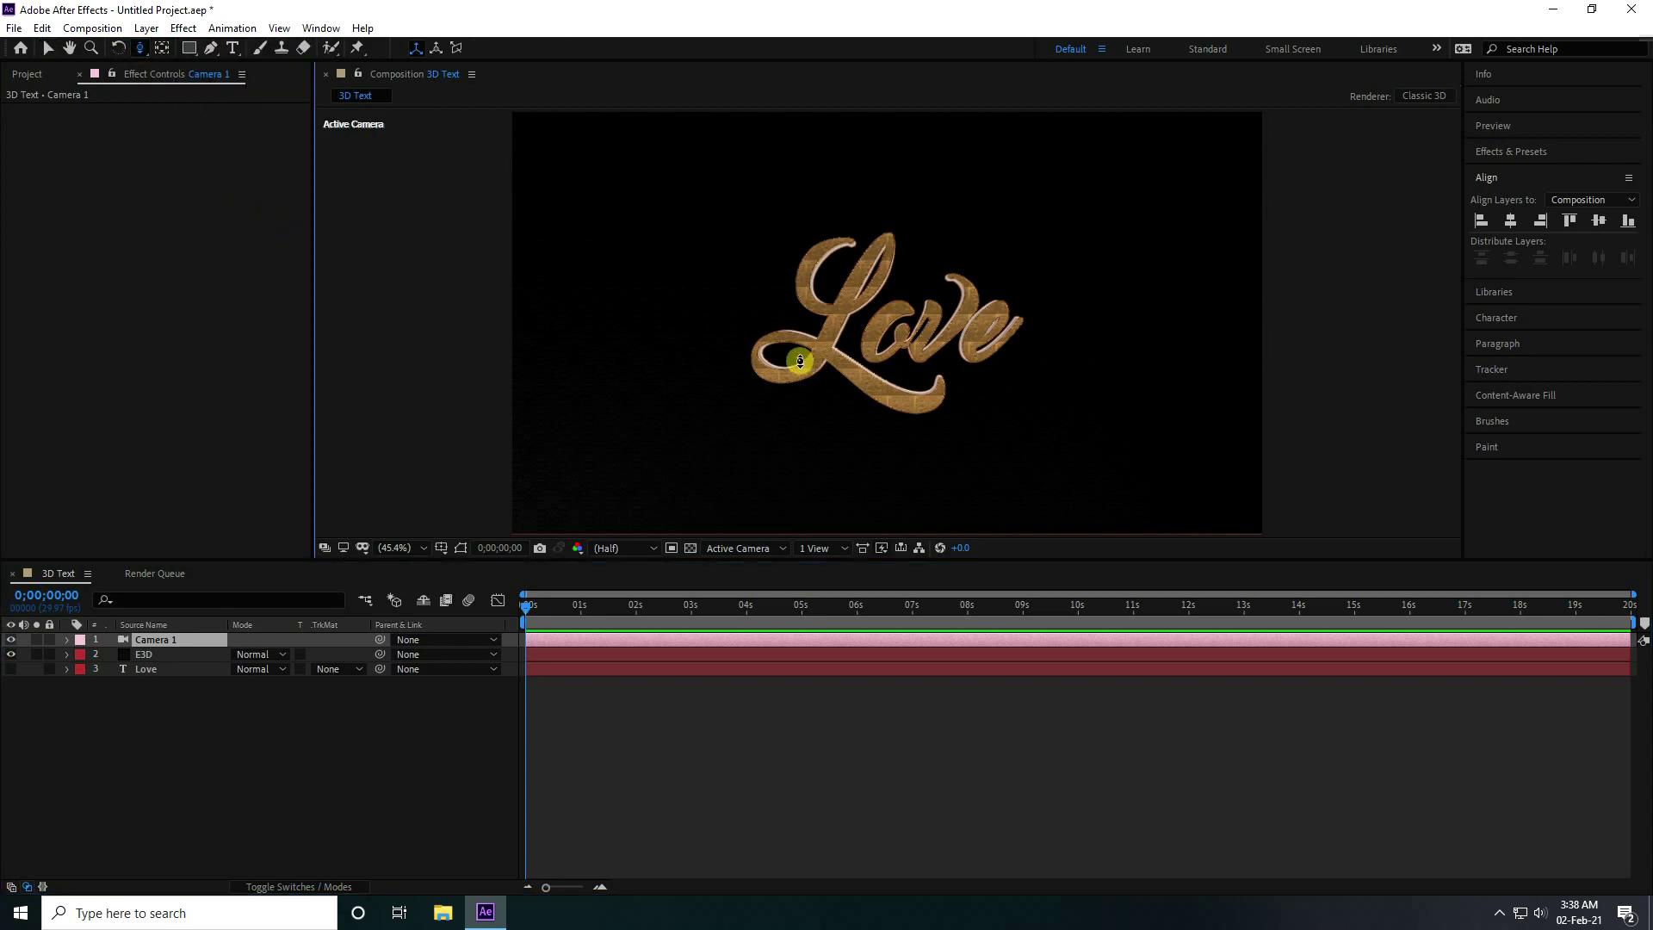
left_click_drag(793, 358, 875, 222)
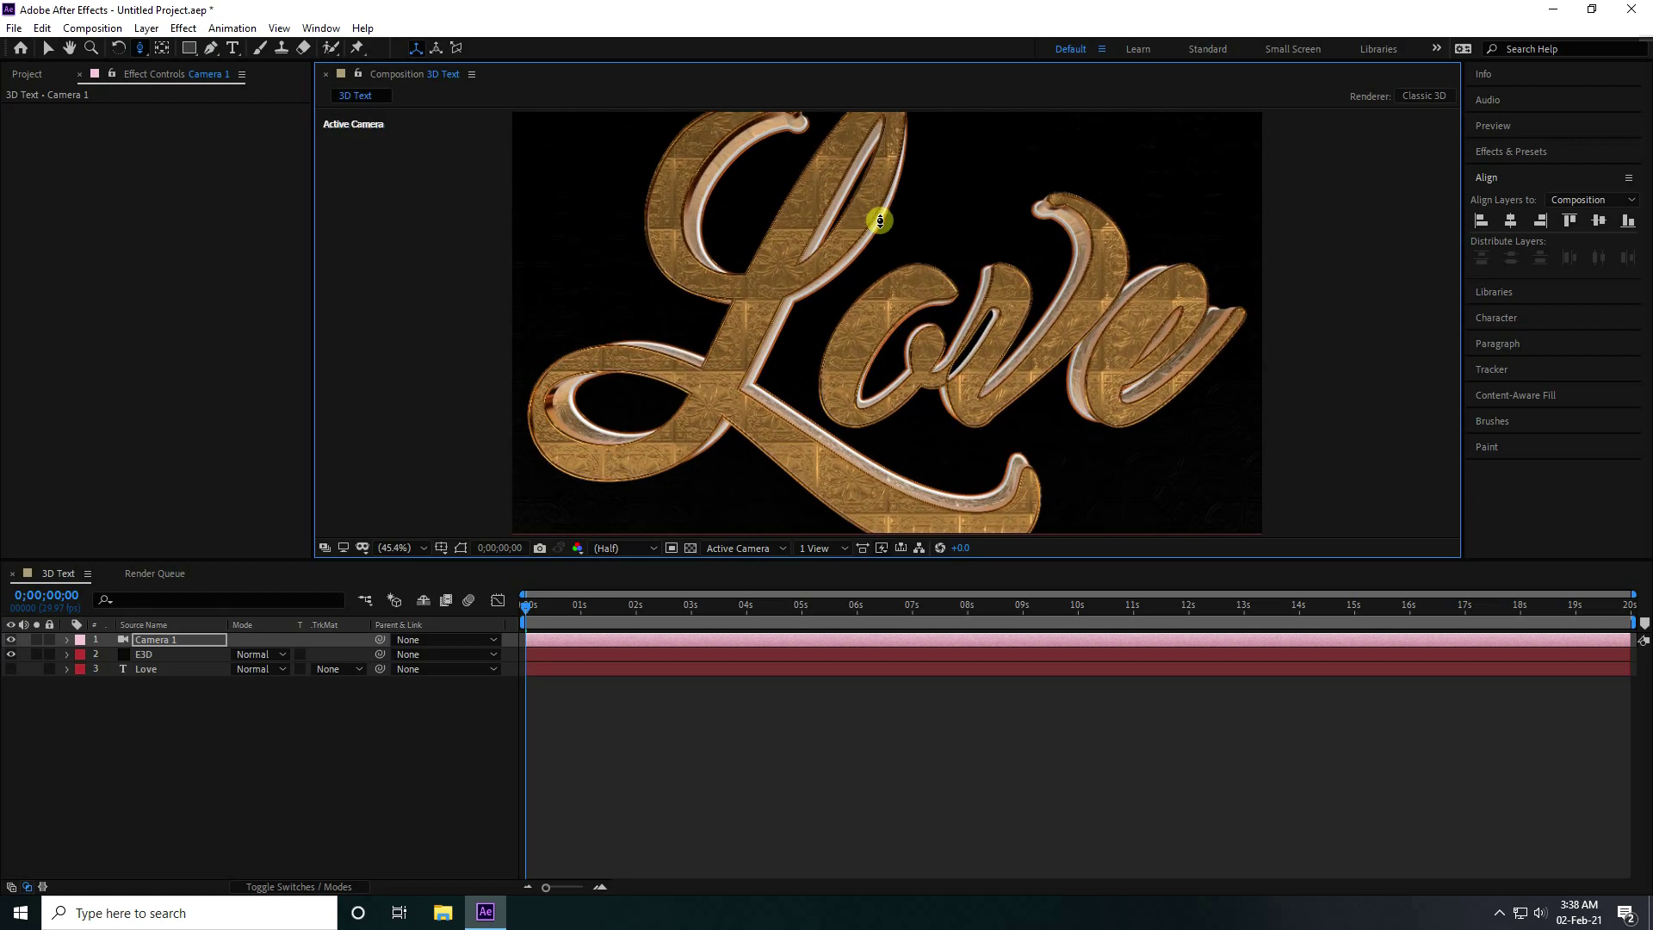
key("c")
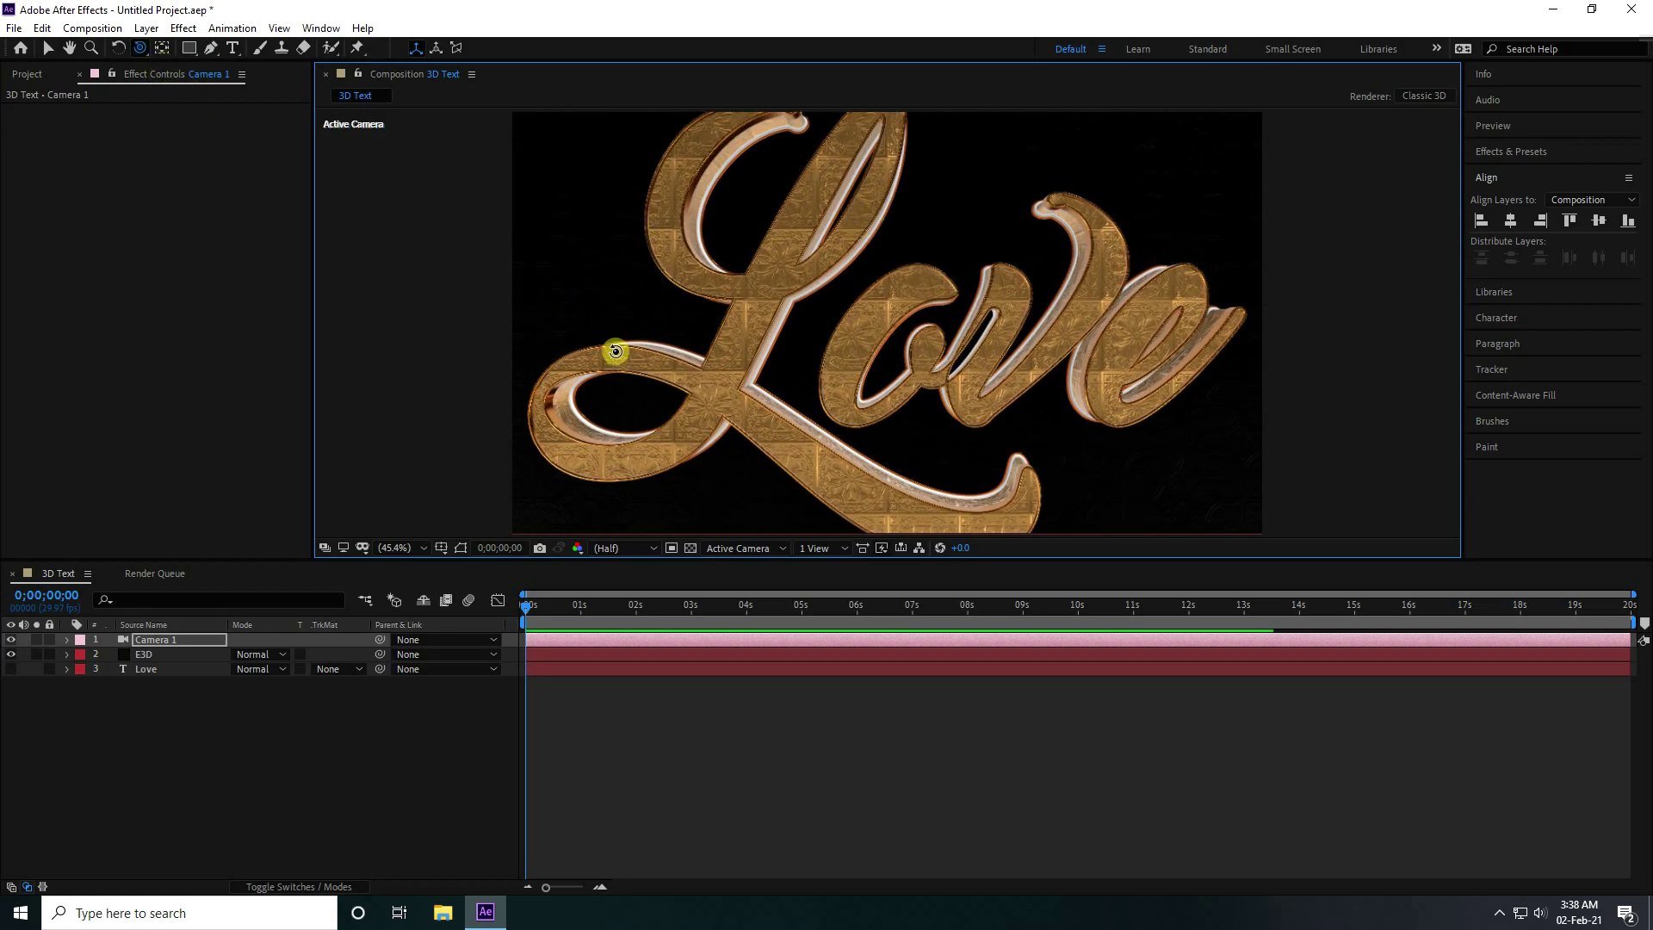
left_click_drag(612, 354, 849, 285)
key("c")
key("c")
key("c")
key("c")
key("c")
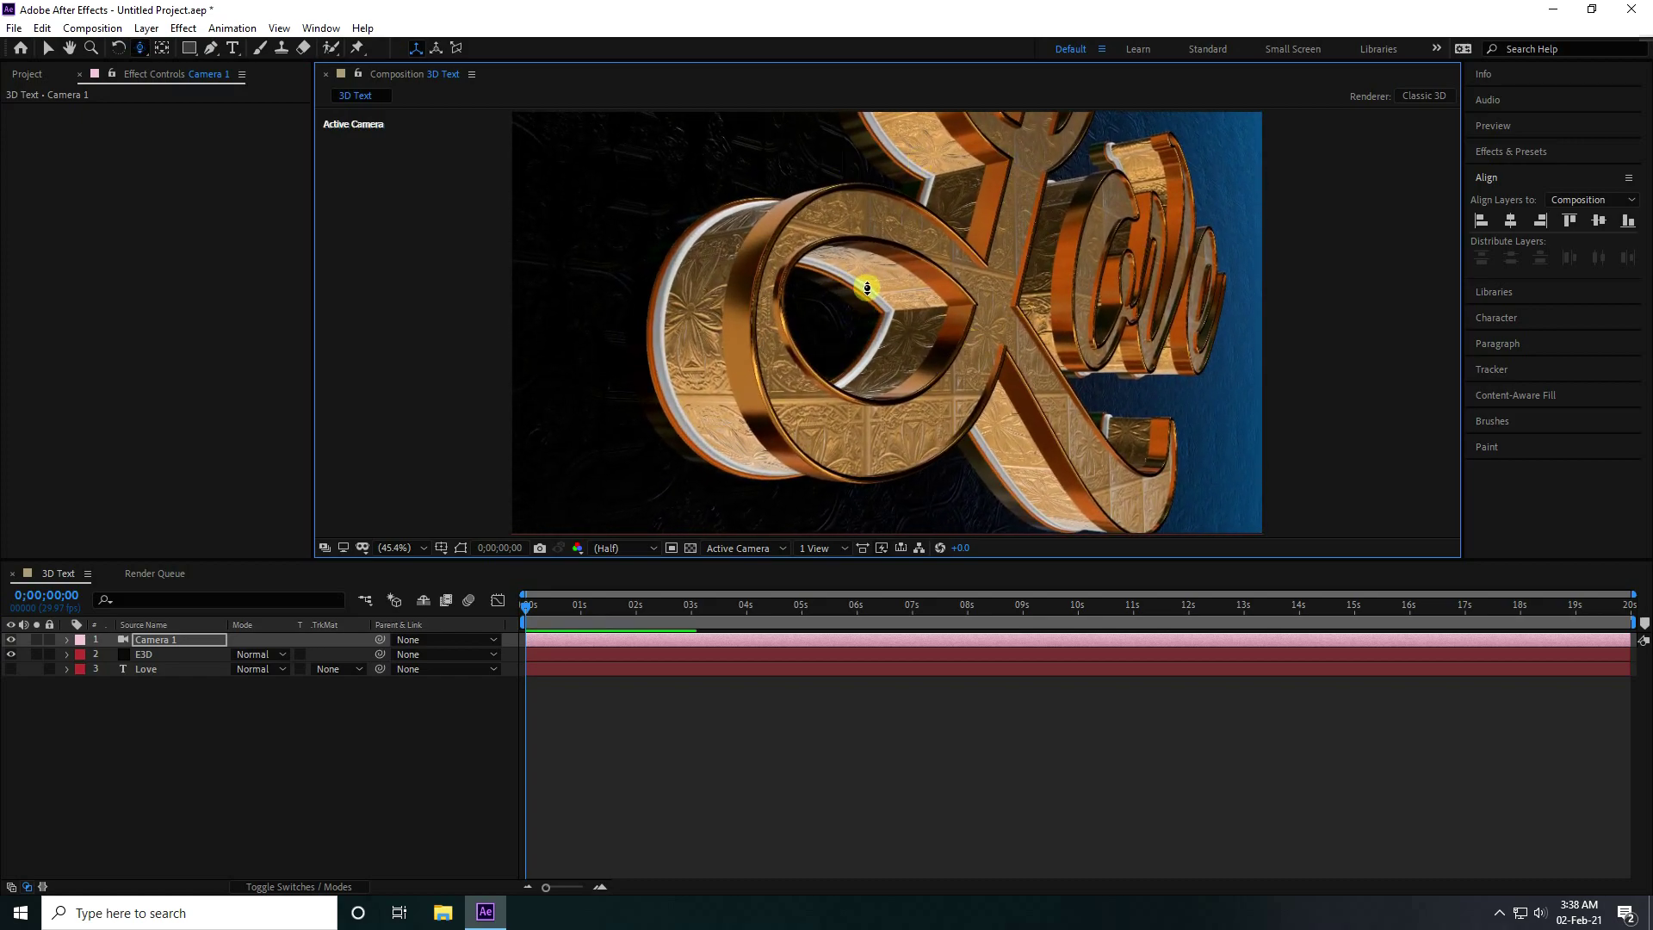
Step: Enable depth of field in Camera 1's options and set its zoom to 2000 pixels
left_click(148, 722)
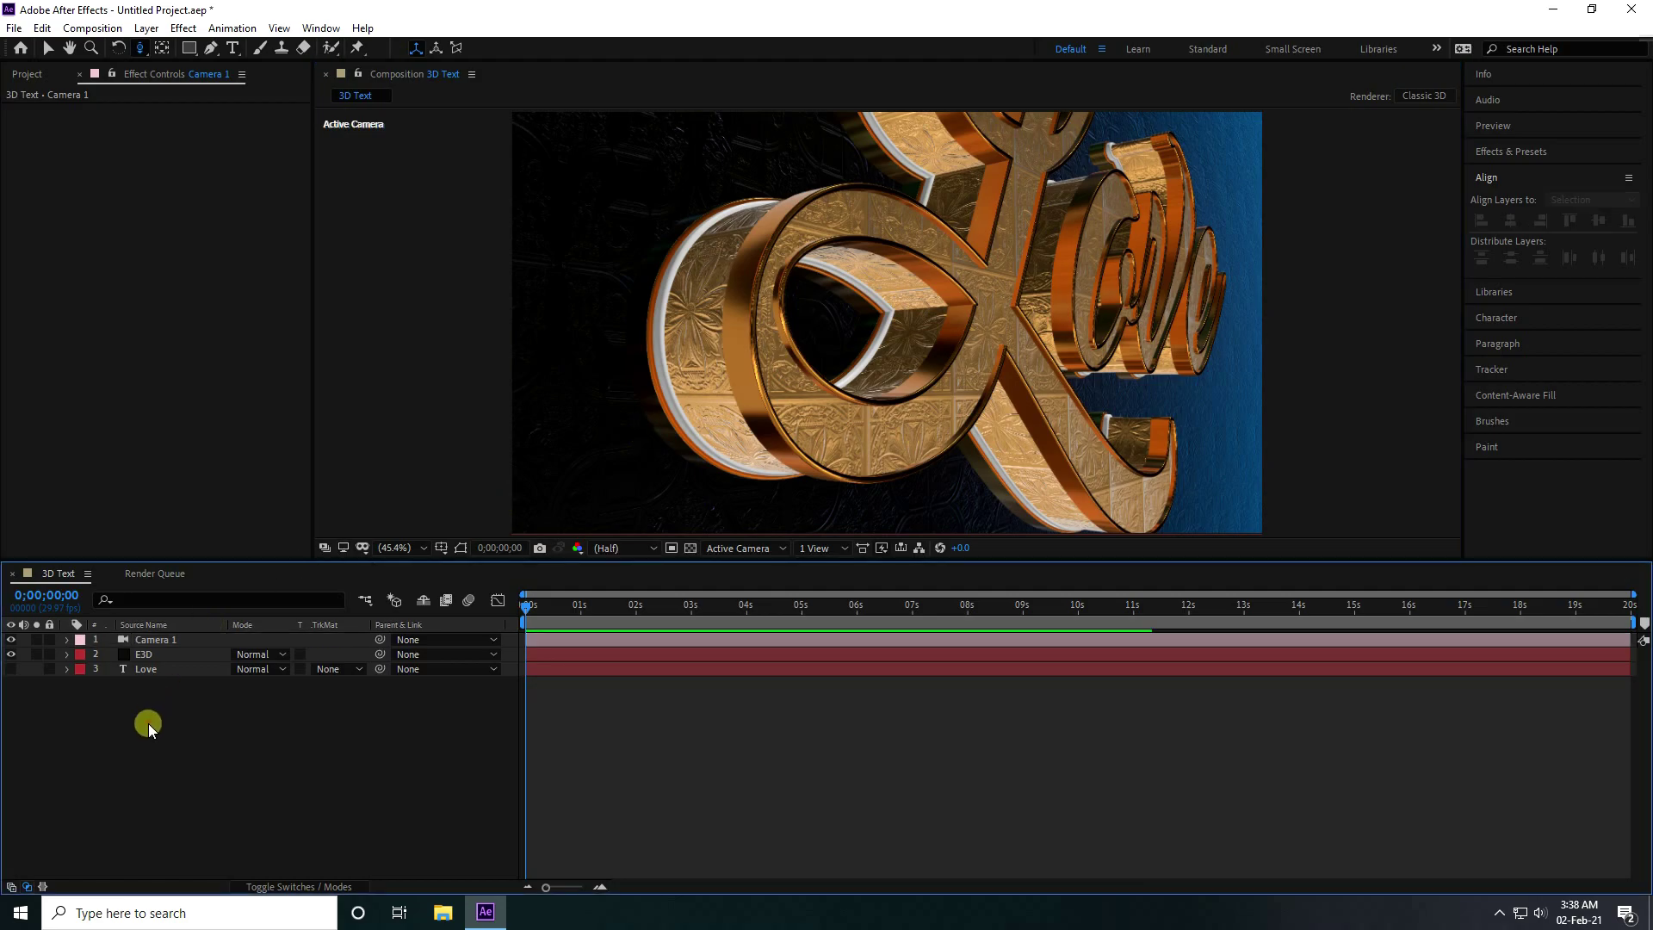
left_click(129, 638)
left_click(68, 640)
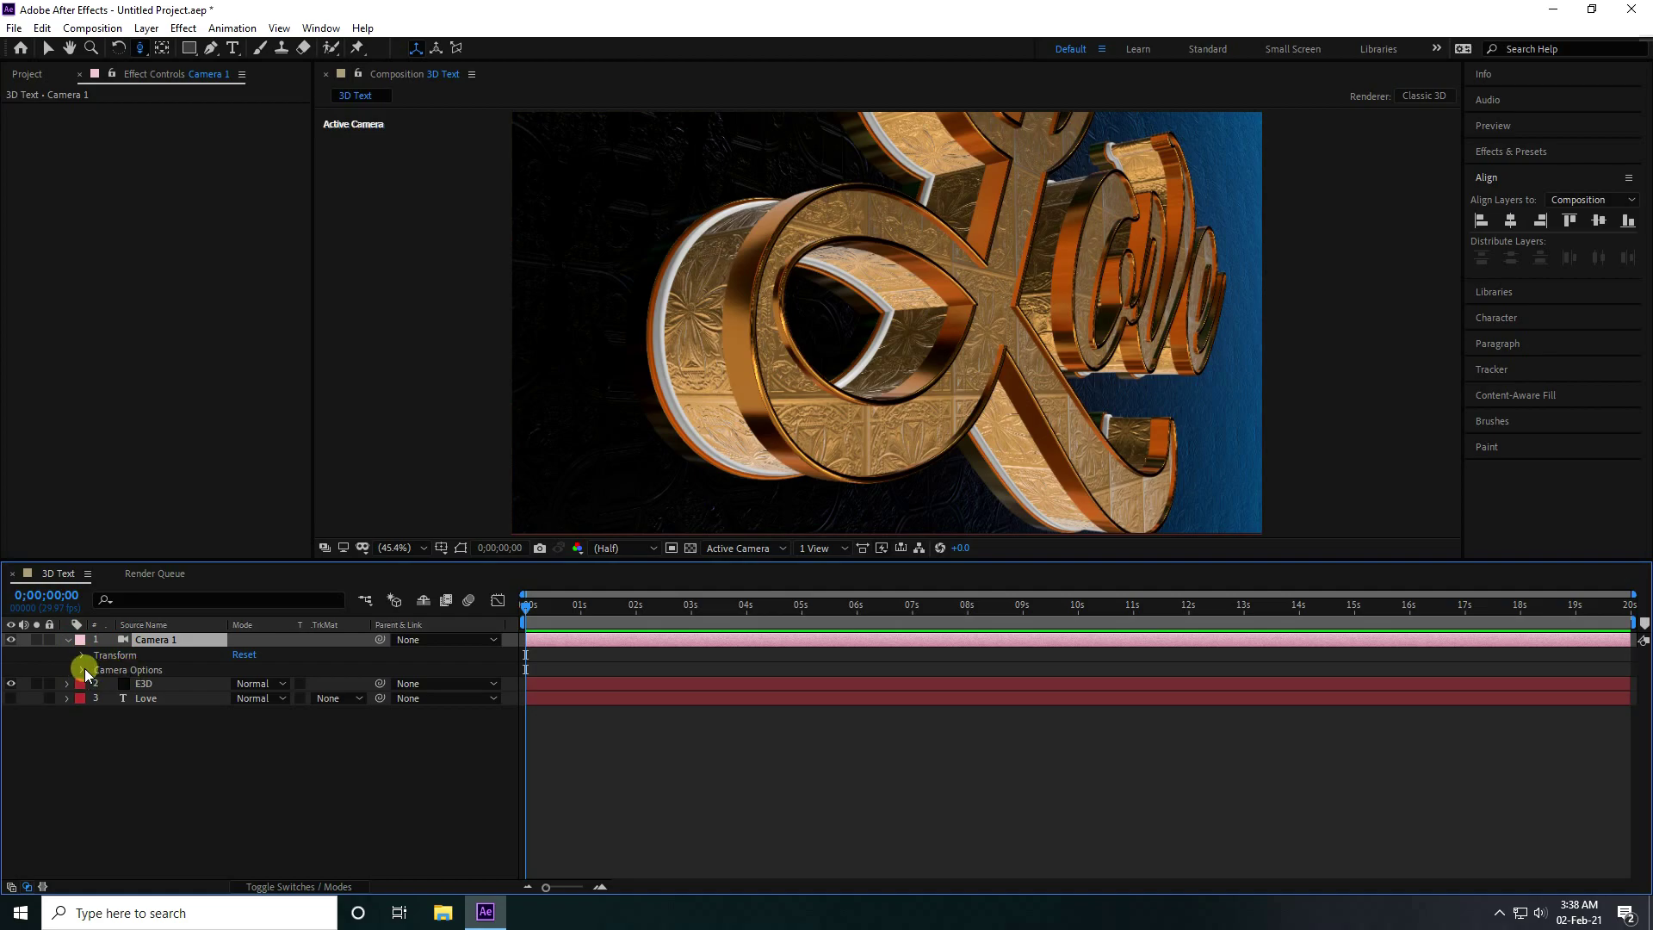
left_click(82, 669)
left_click(234, 699)
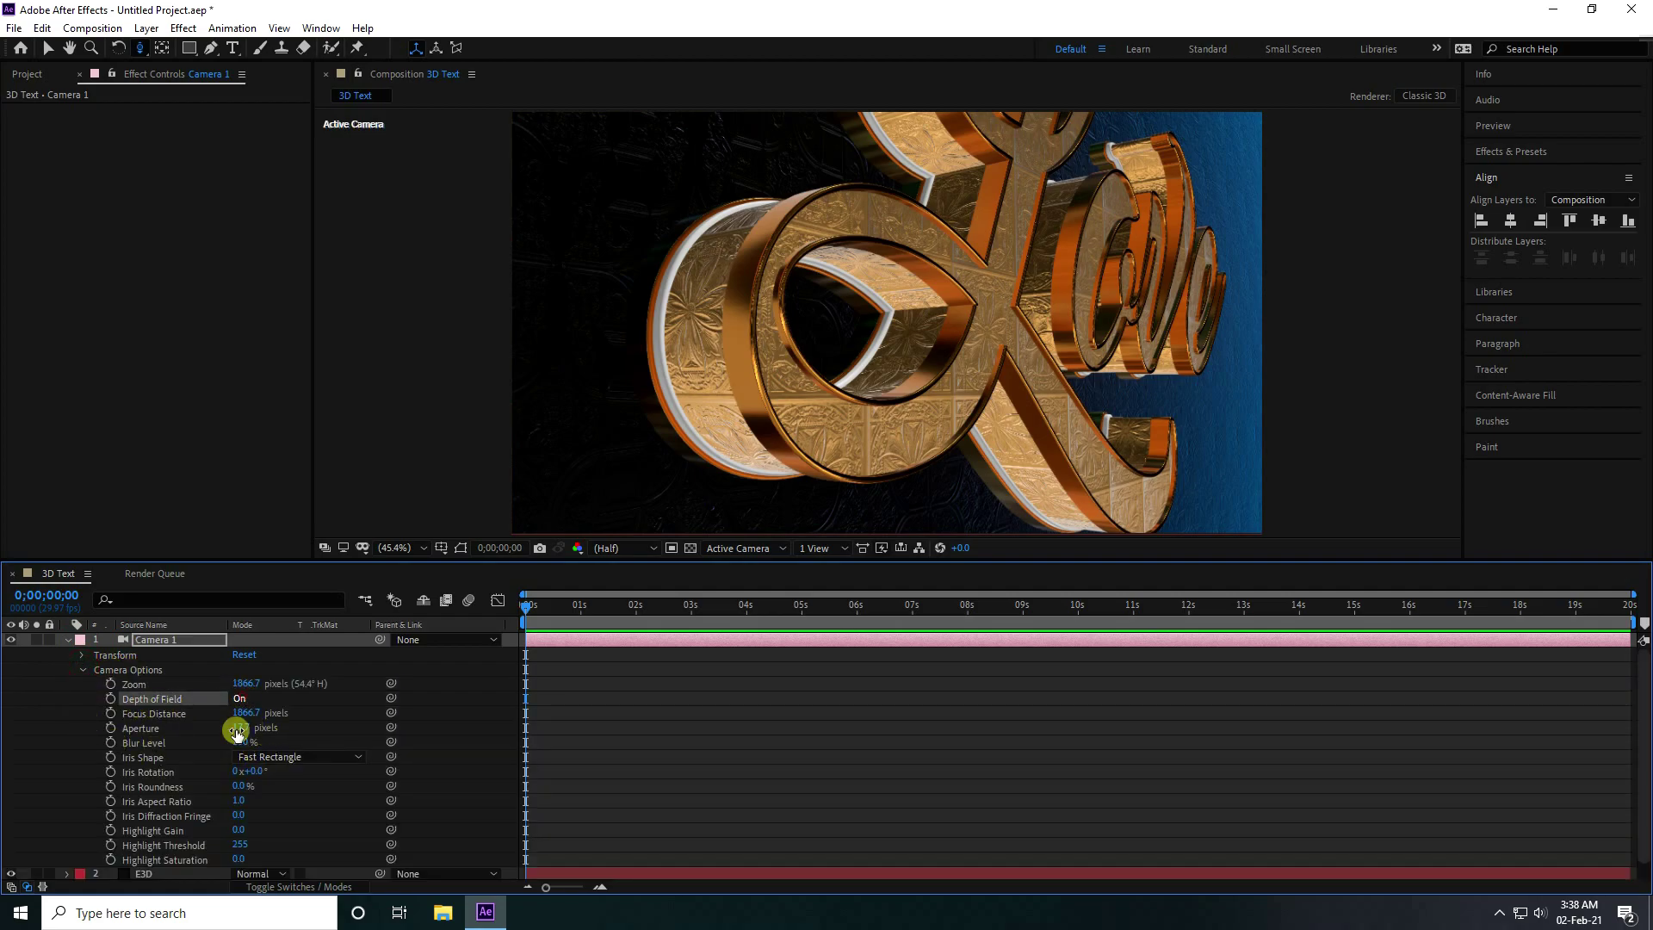
left_click(245, 683)
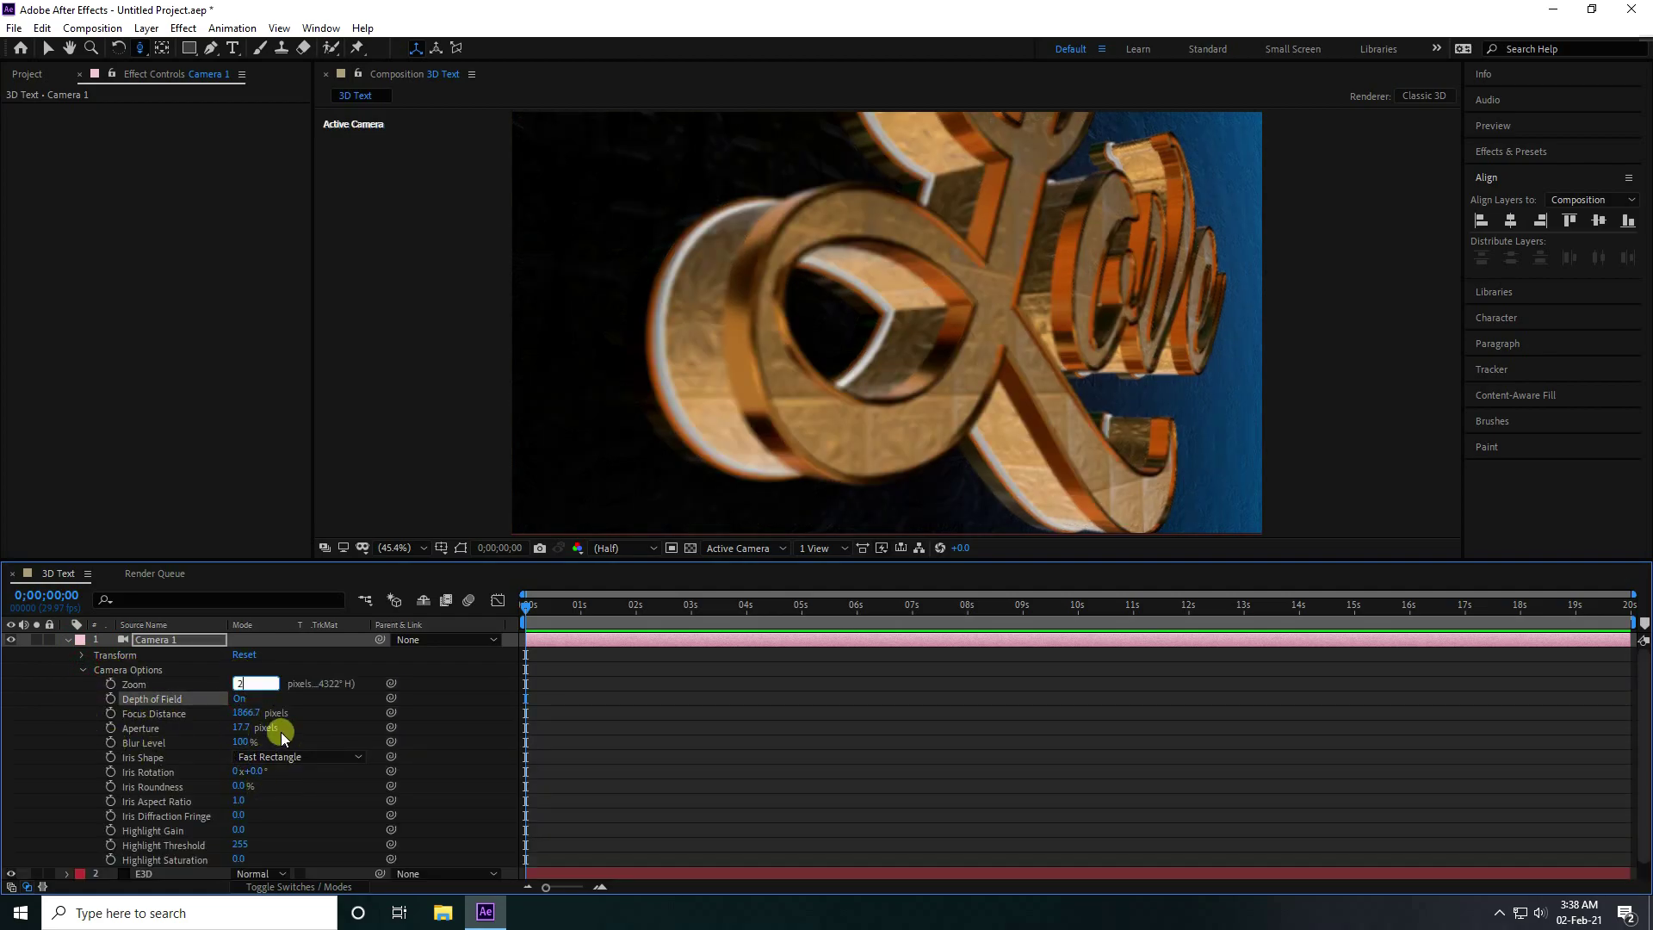
type("2000")
key("Return")
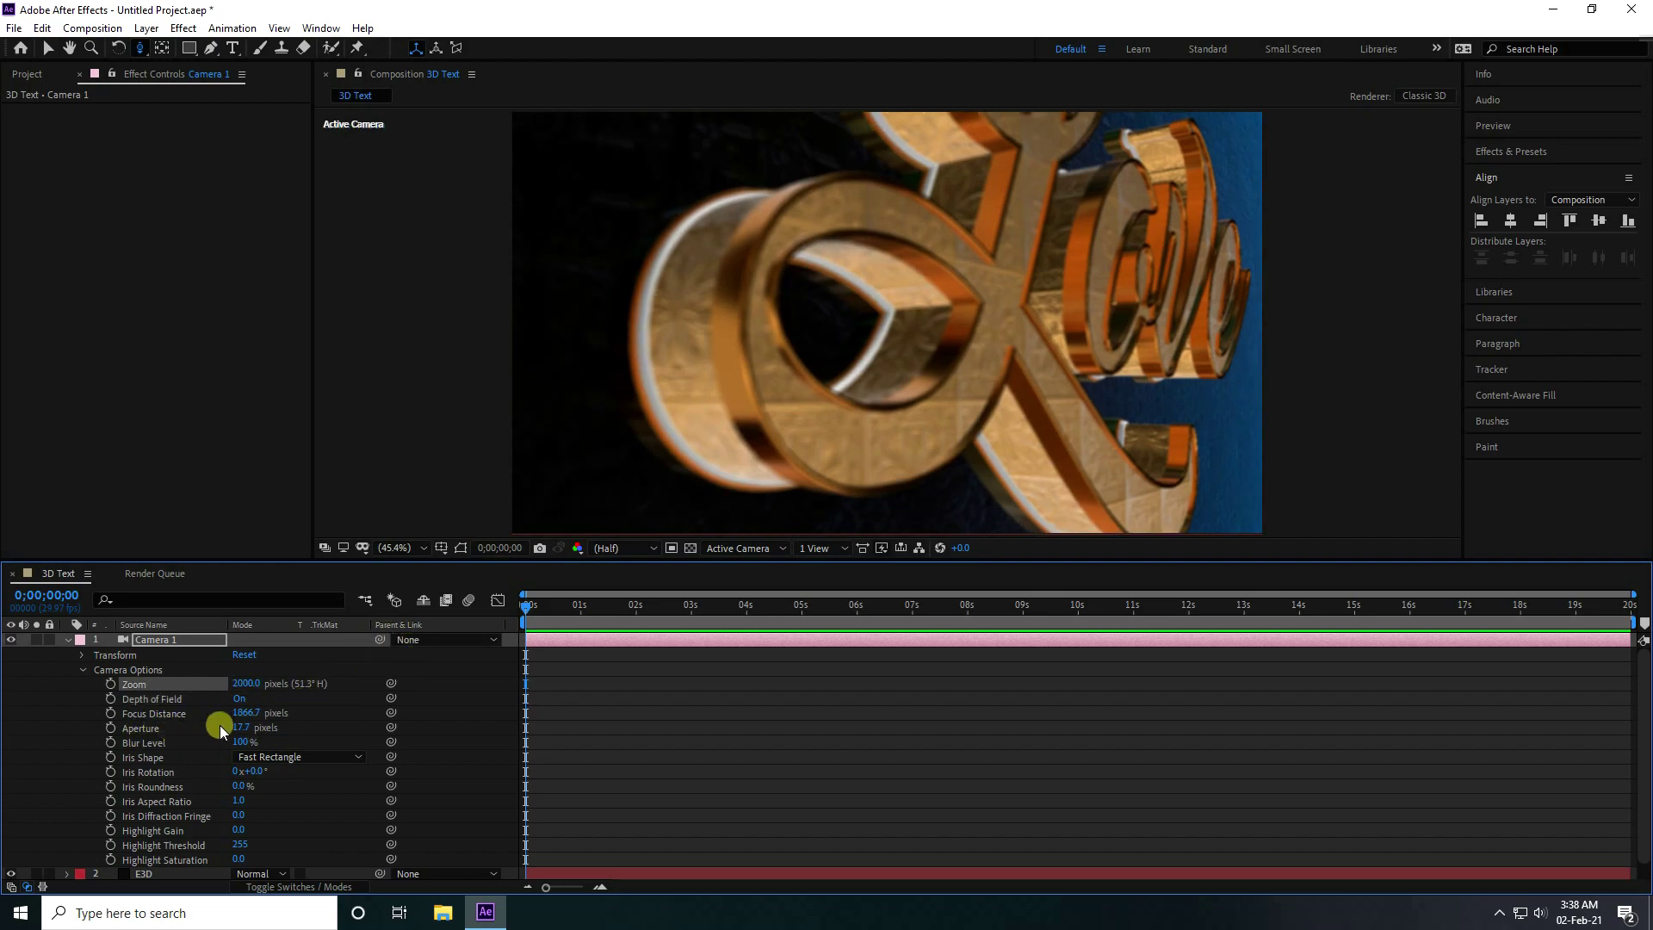
Step: Set Camera 1's aperture to 15 pixels and its focus distance to 250 pixels
type("15")
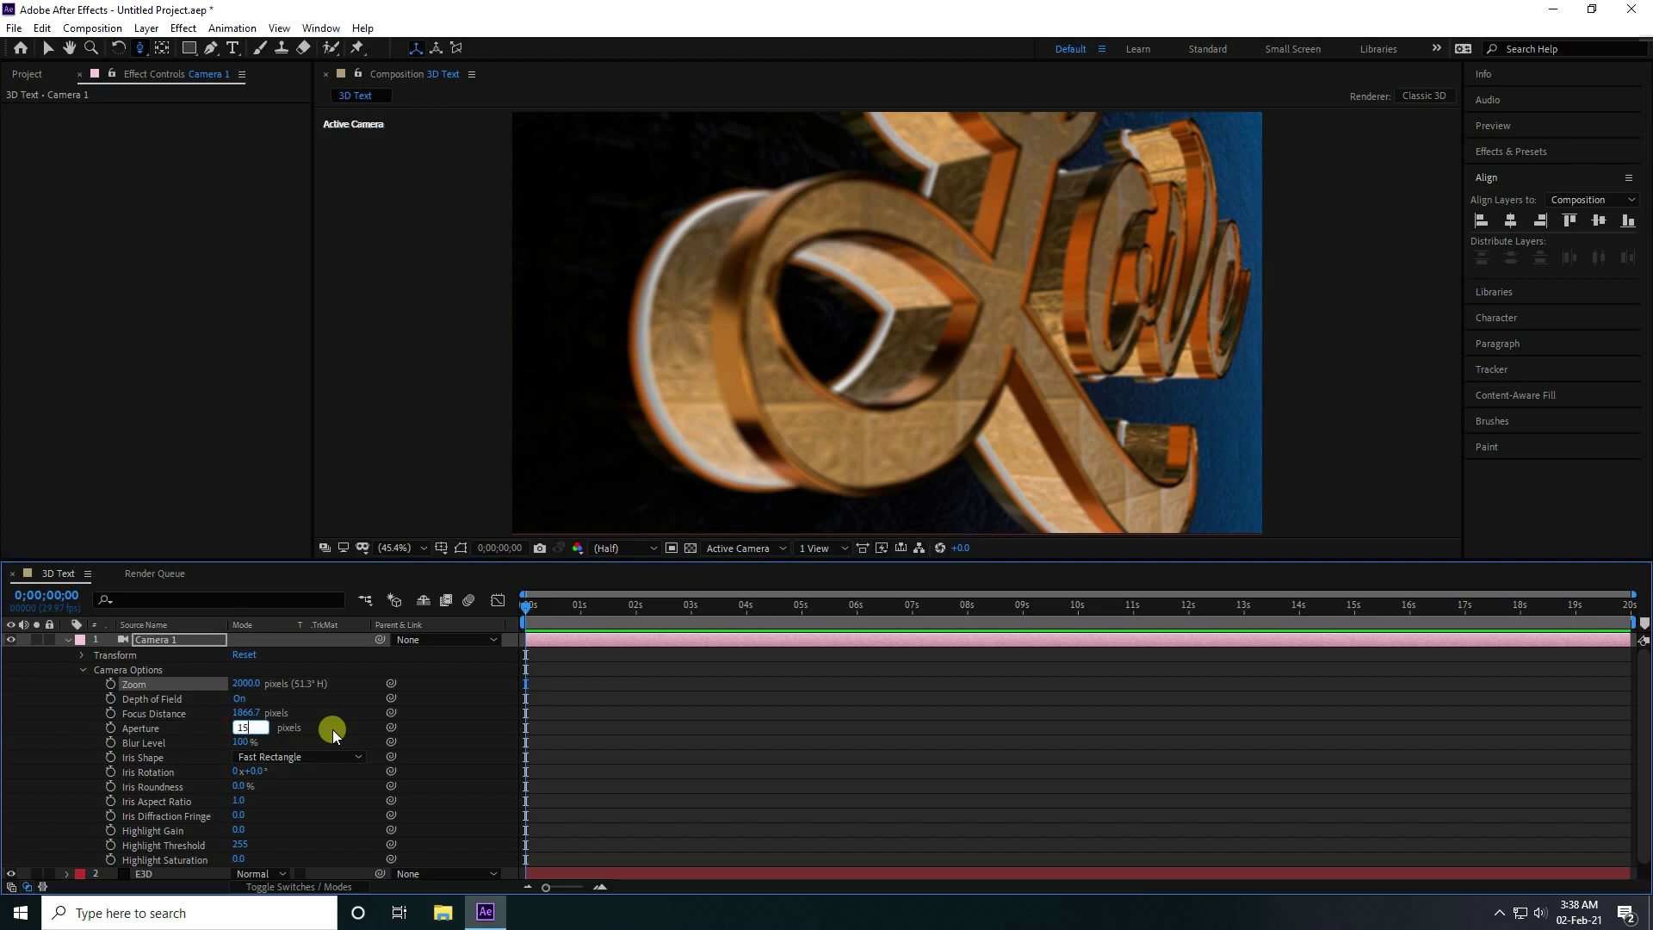
key("Return")
left_click(244, 714)
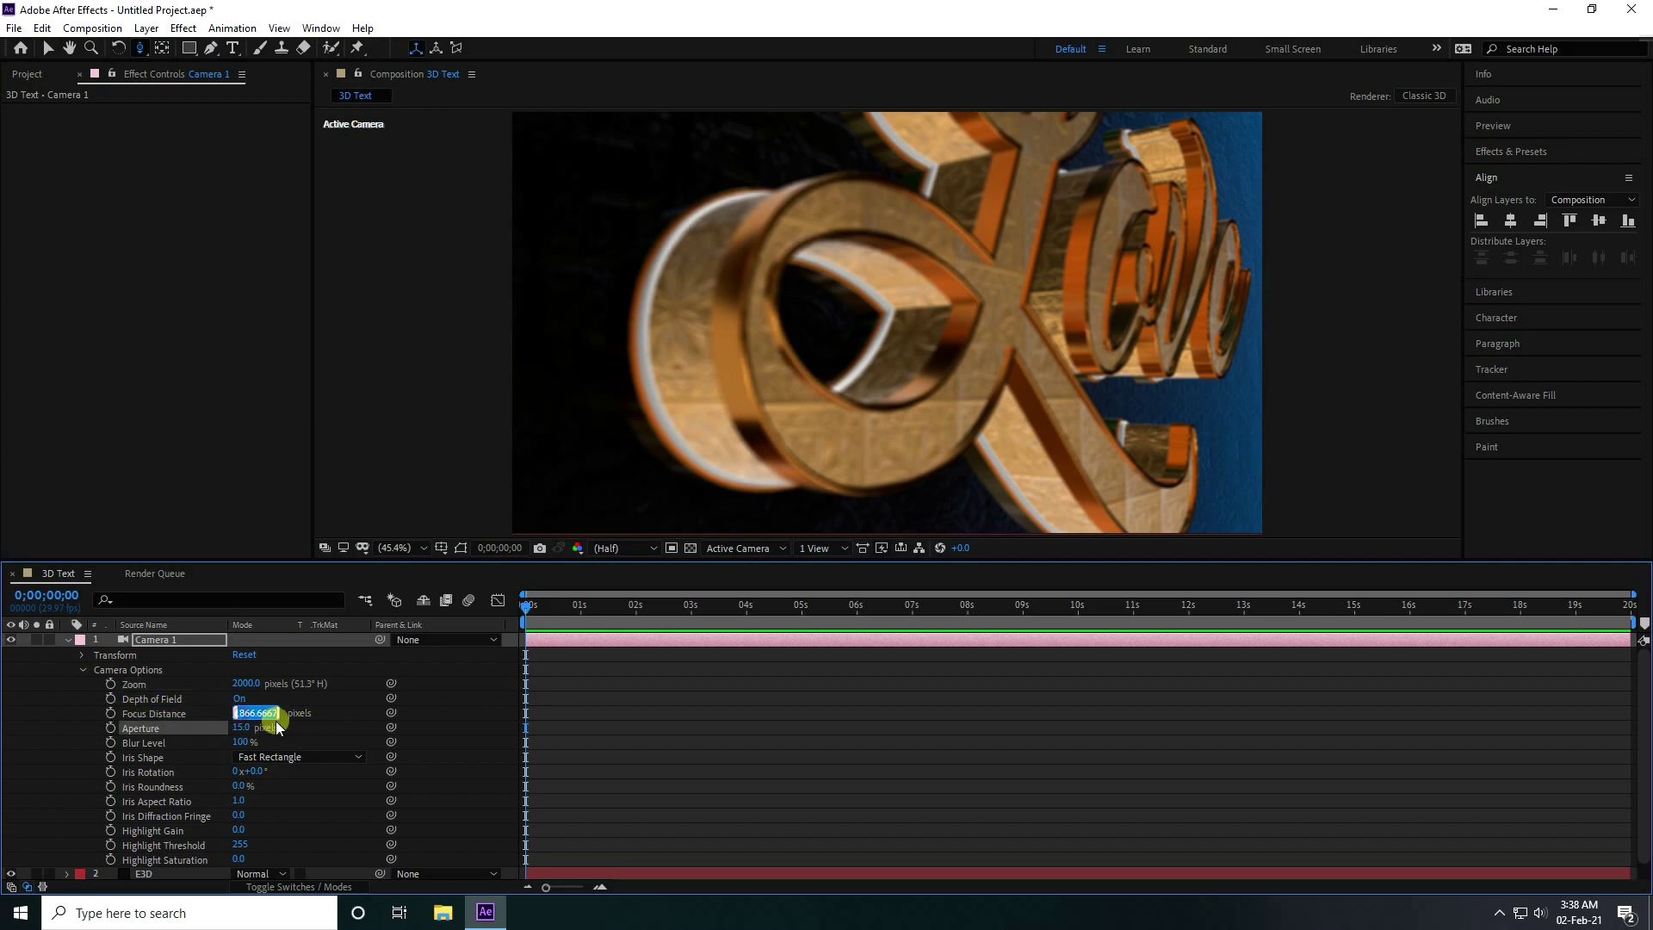
type("250")
key("Return")
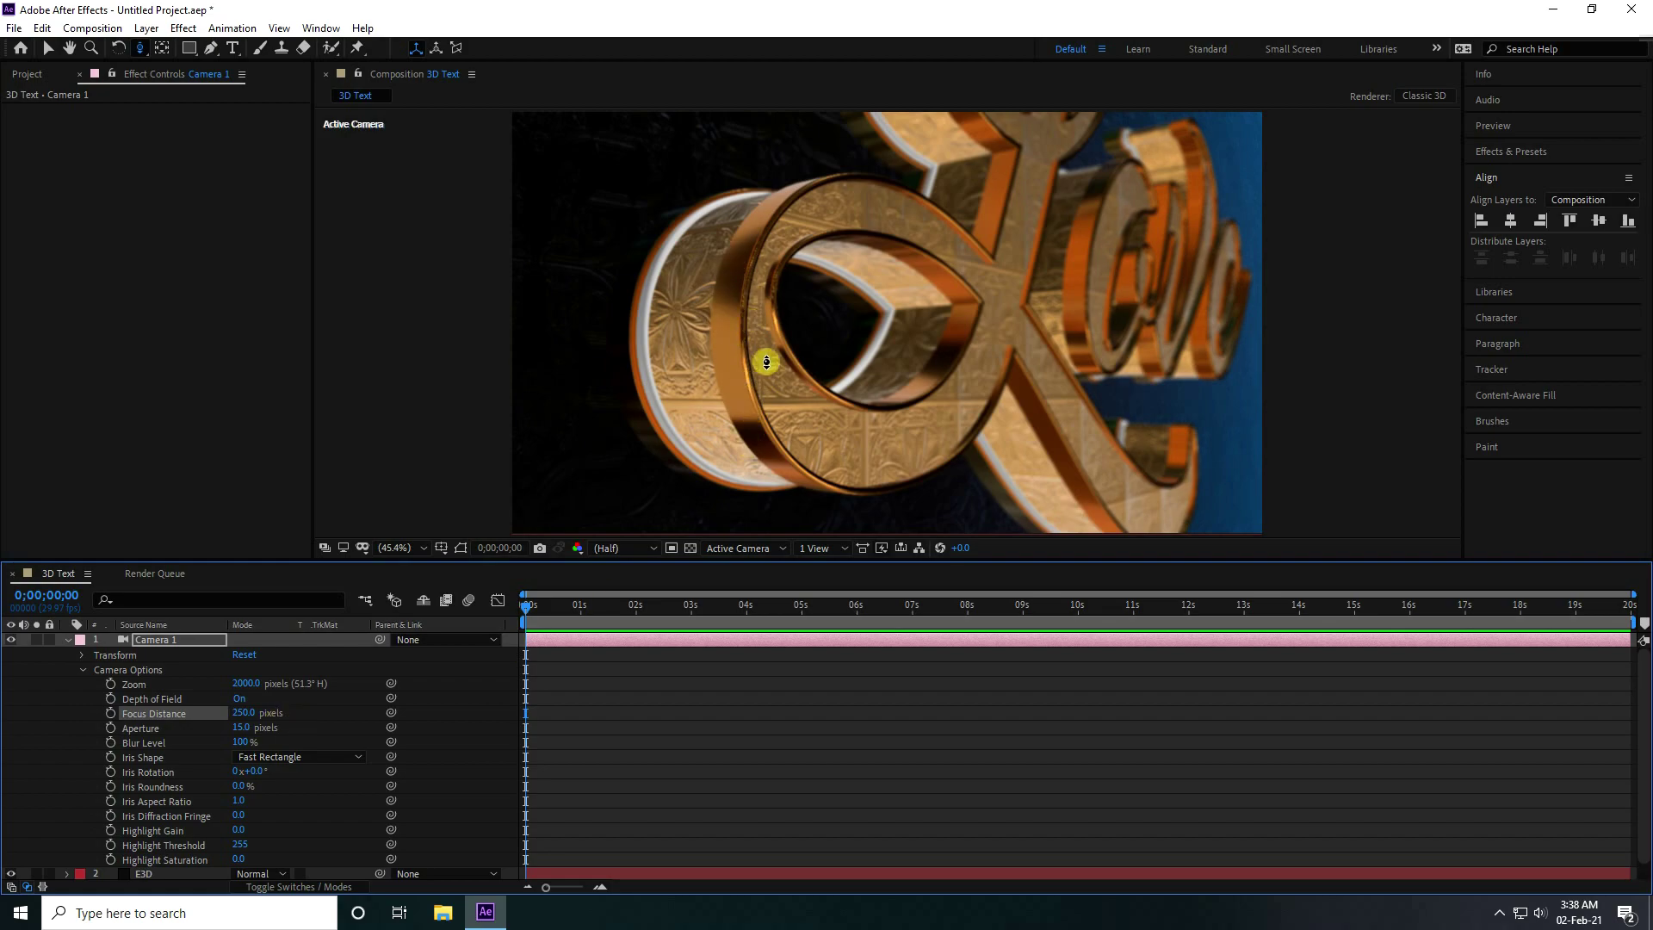
Step: Try a focus distance of 300 pixels with an aperture of 137 pixels on Camera 1
left_click(250, 713)
type("30")
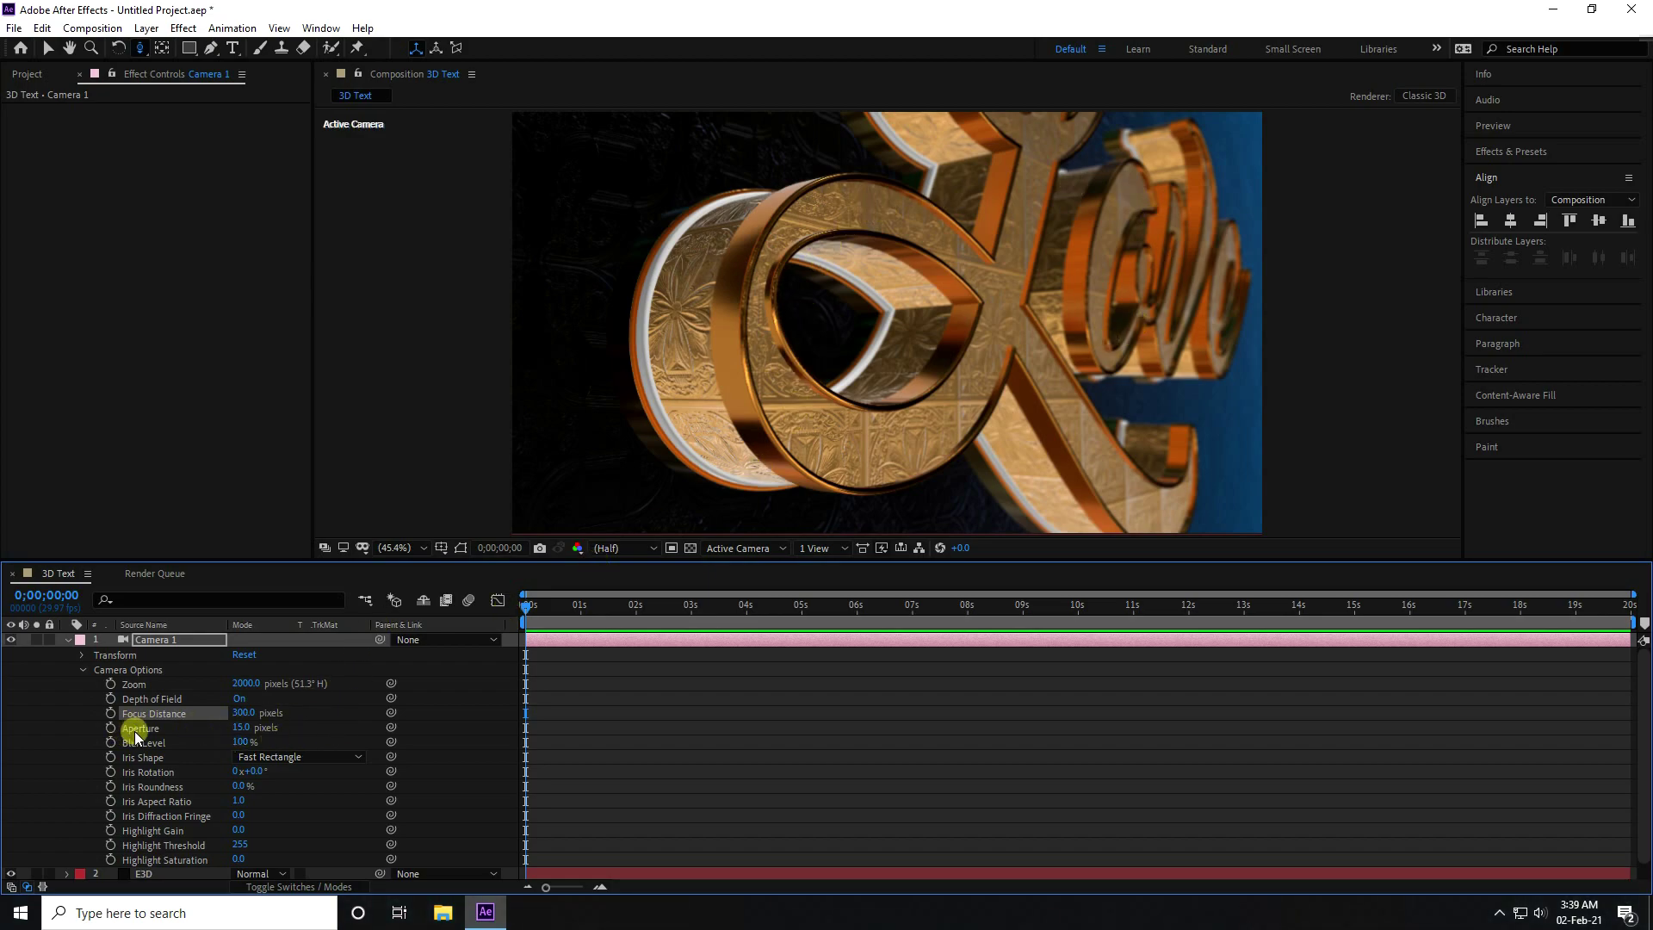
left_click_drag(241, 728, 332, 709)
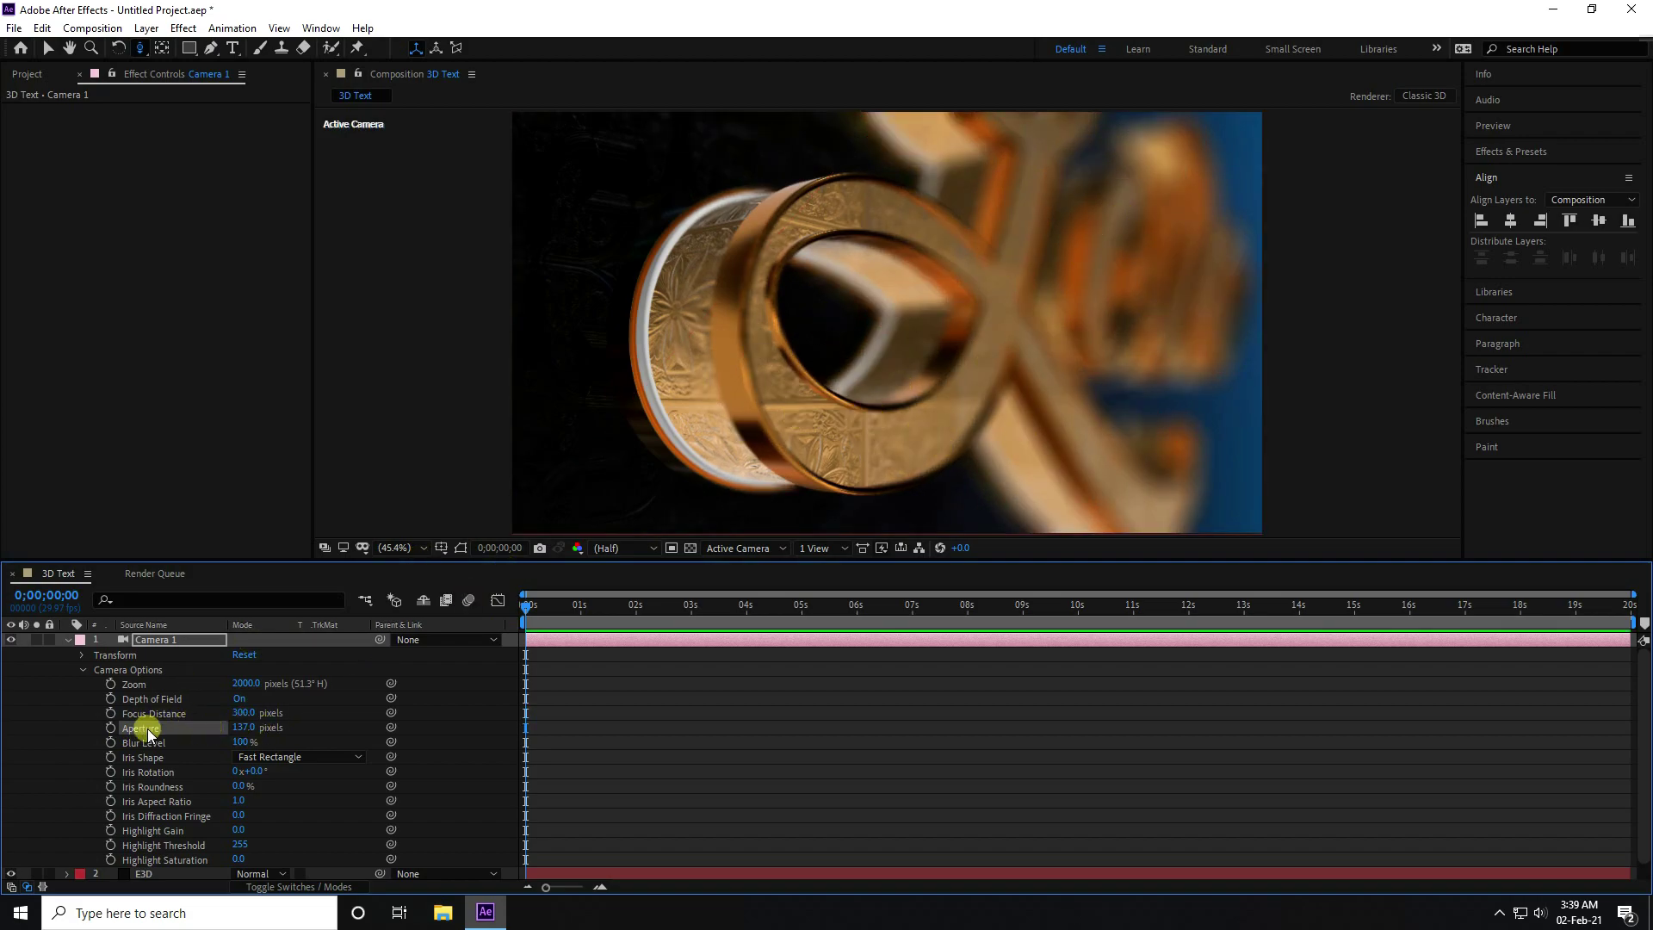
Step: Return Camera 1's focus distance to 250 pixels and its aperture to 15 pixels
left_click(241, 711)
type("250")
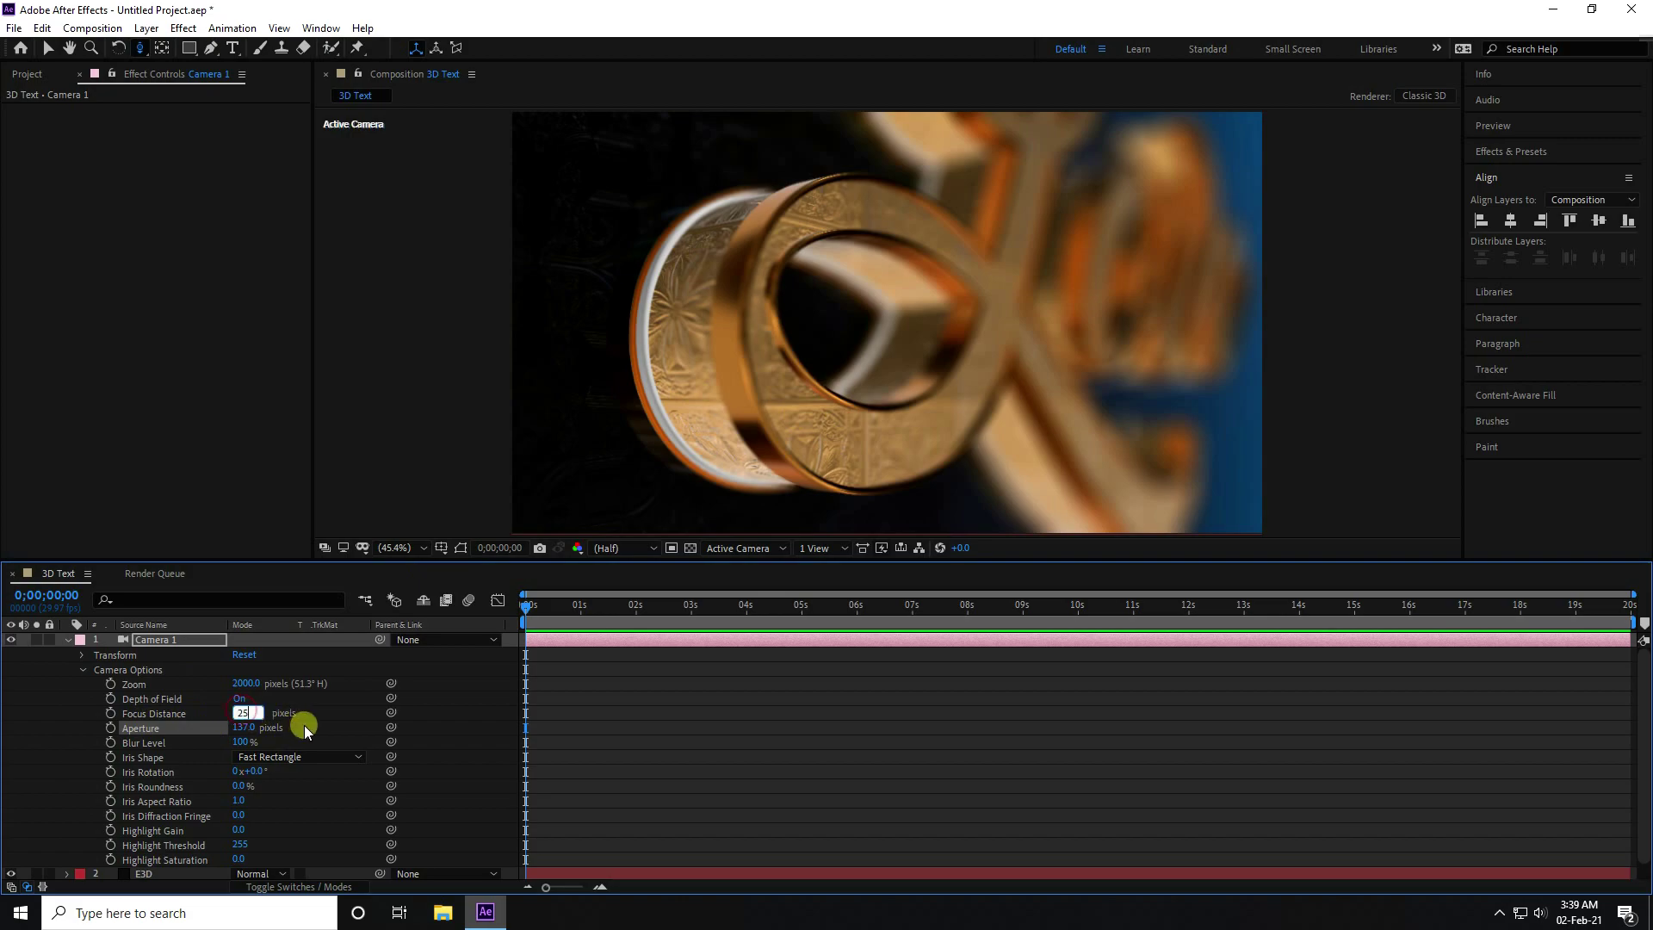
key("Return")
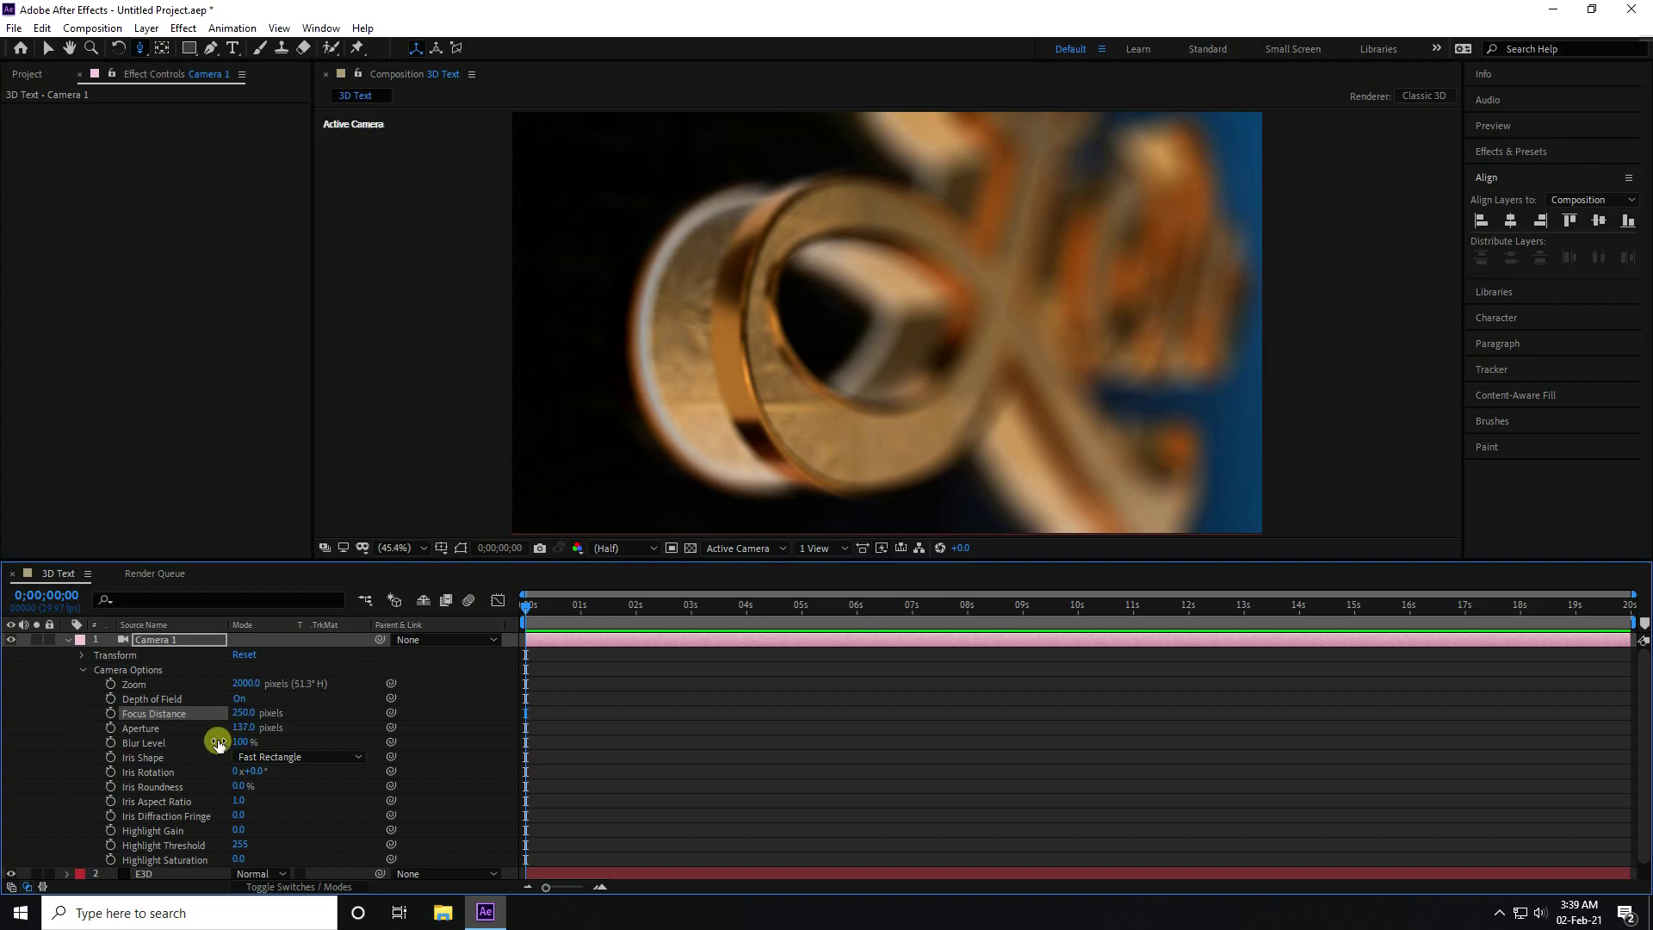
left_click(242, 727)
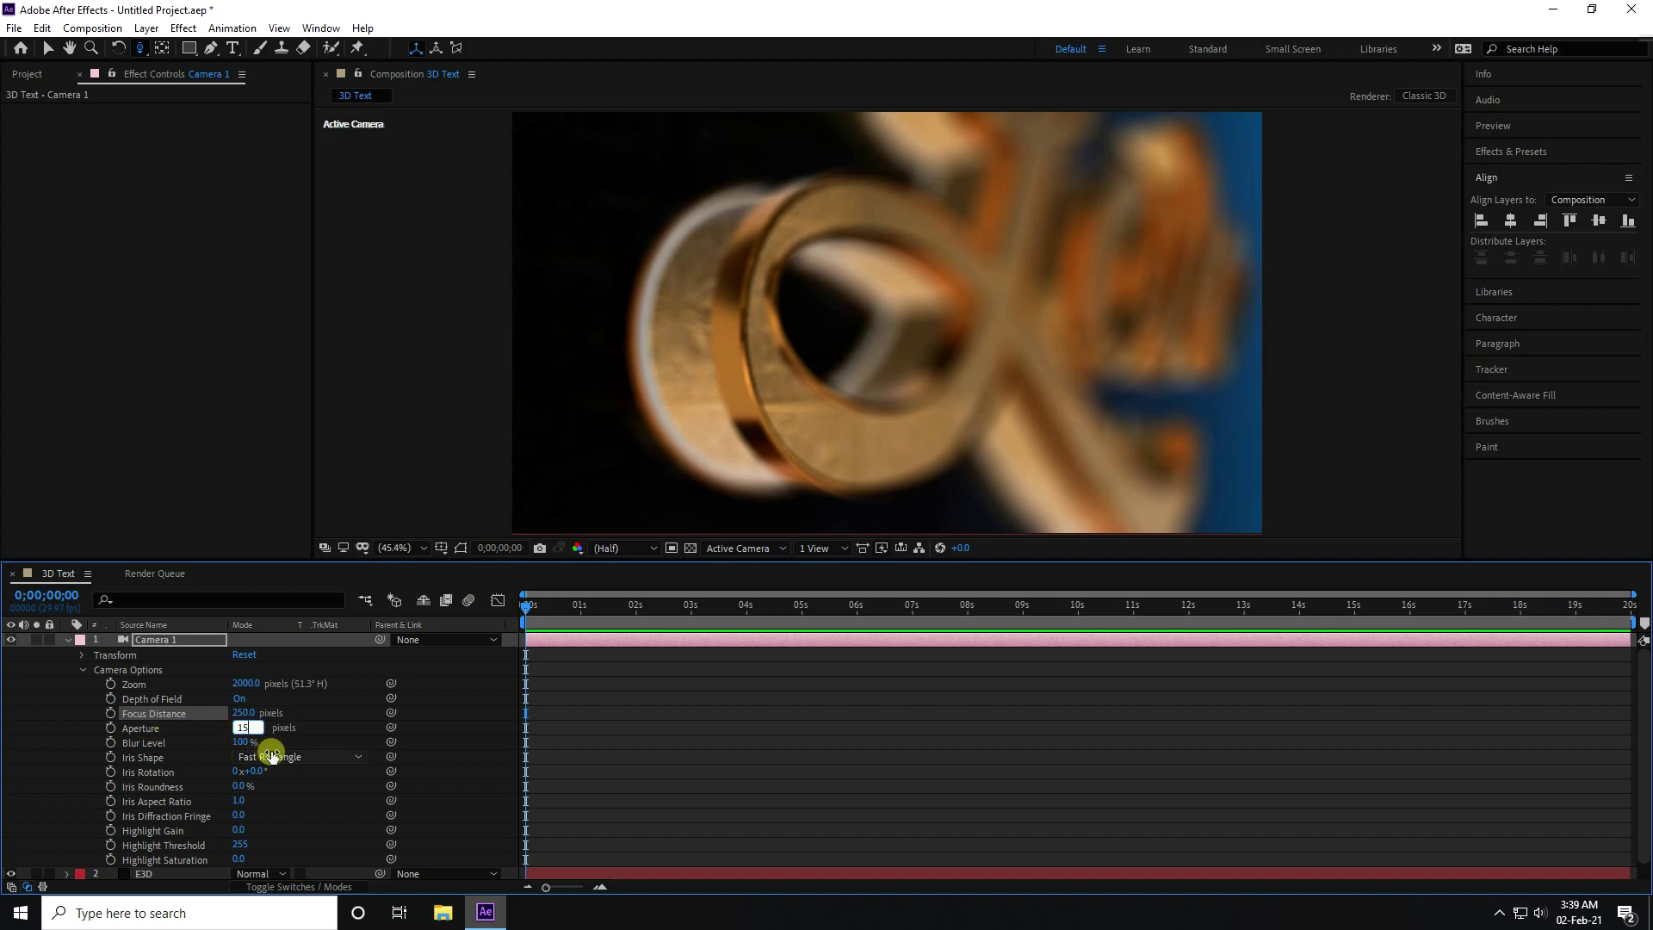
type("15")
key("Return")
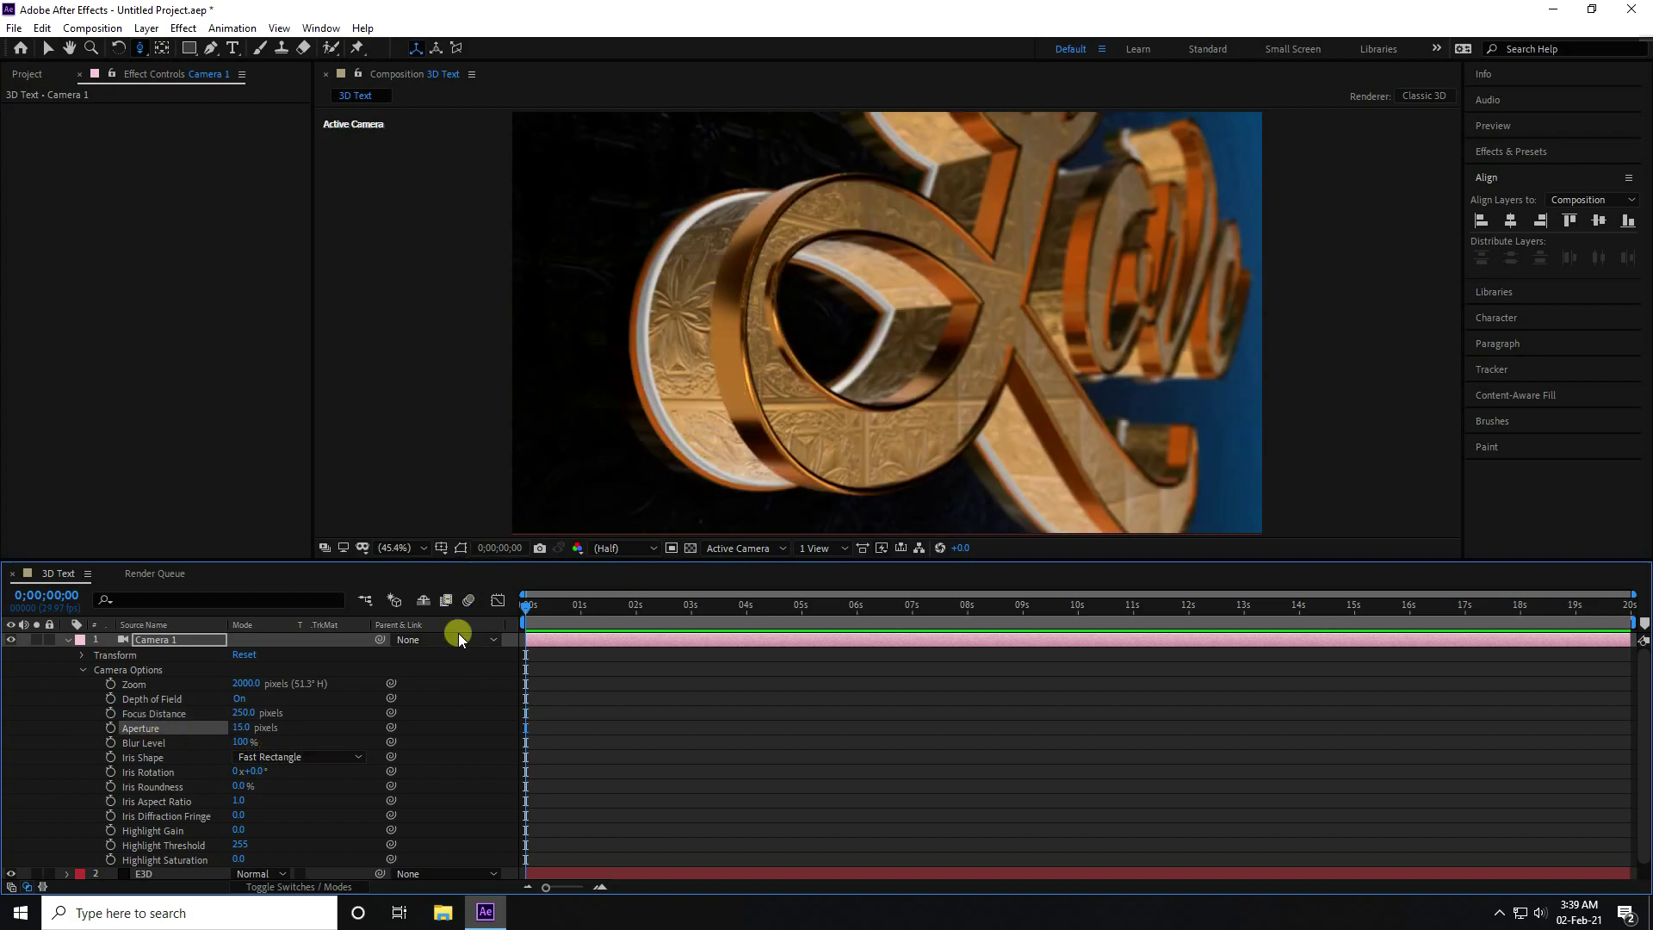
Step: Switch back to the Selection tool and collapse Camera 1's properties
left_click(48, 48)
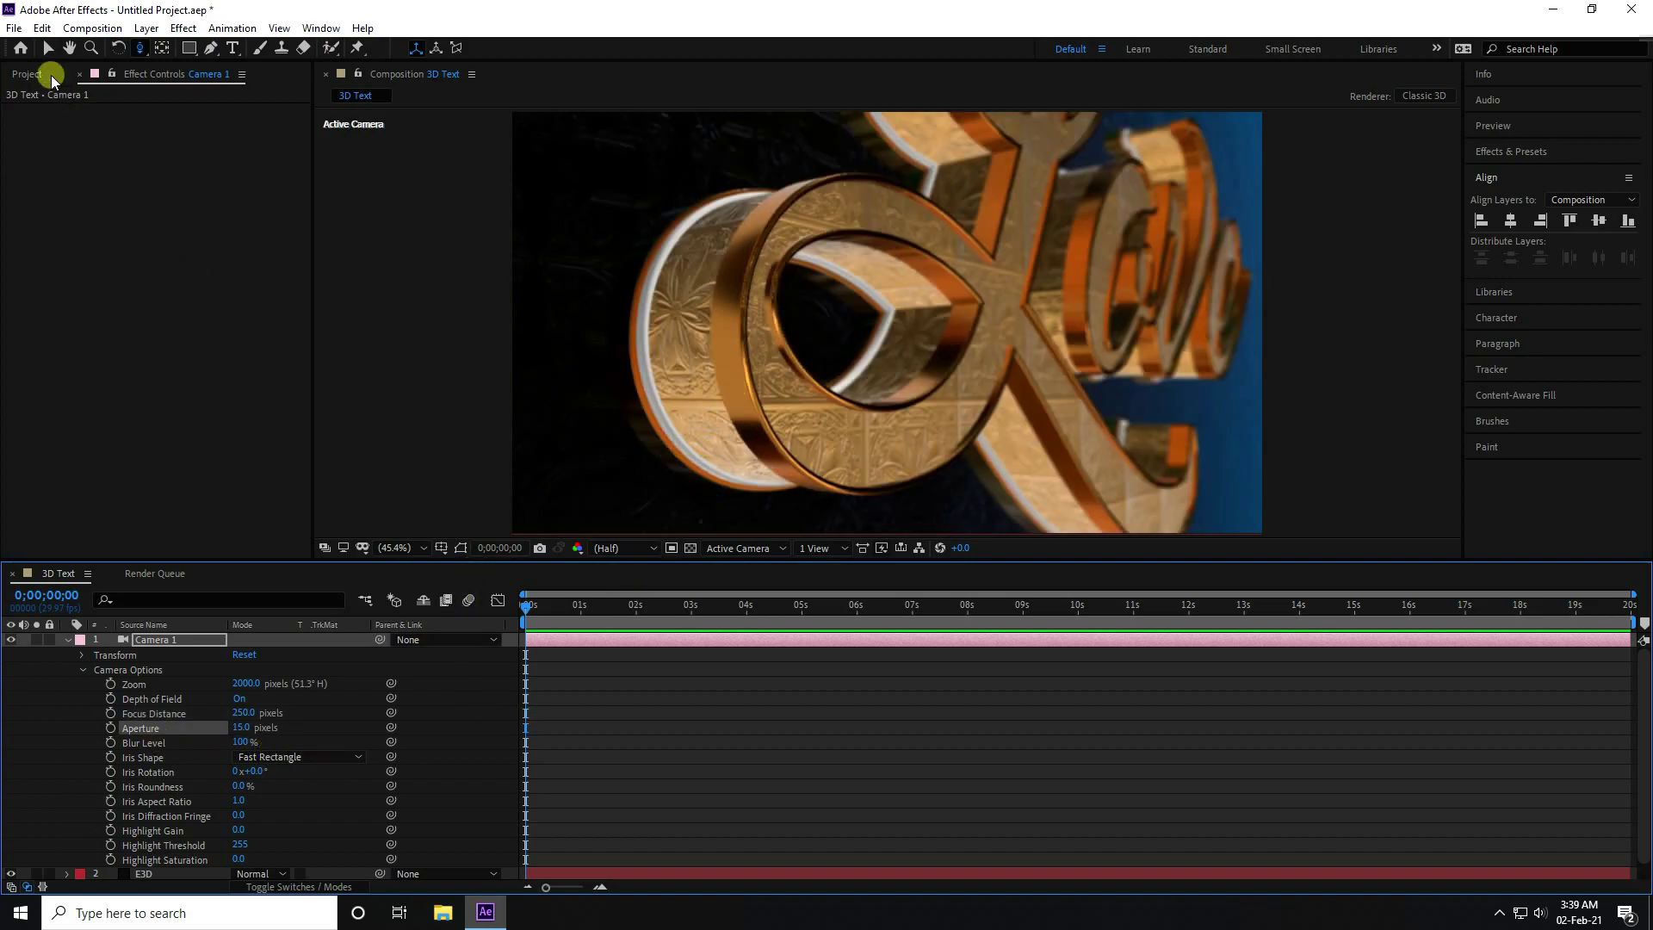
left_click(86, 668)
left_click(67, 640)
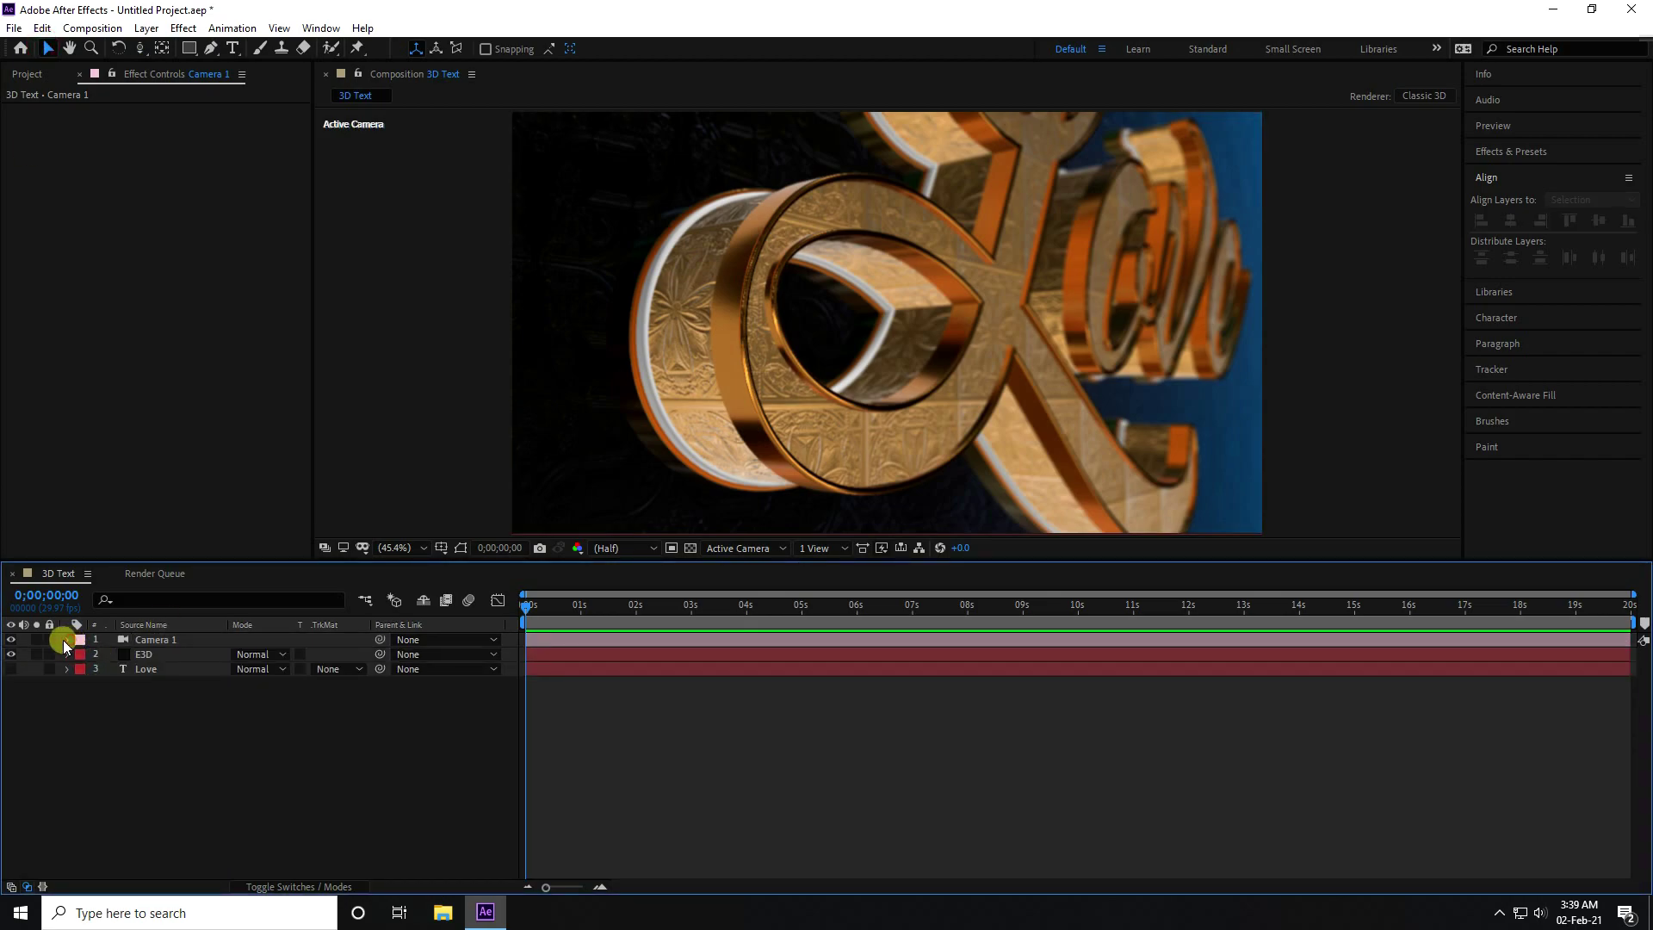
right_click(154, 772)
mouse_move(211, 585)
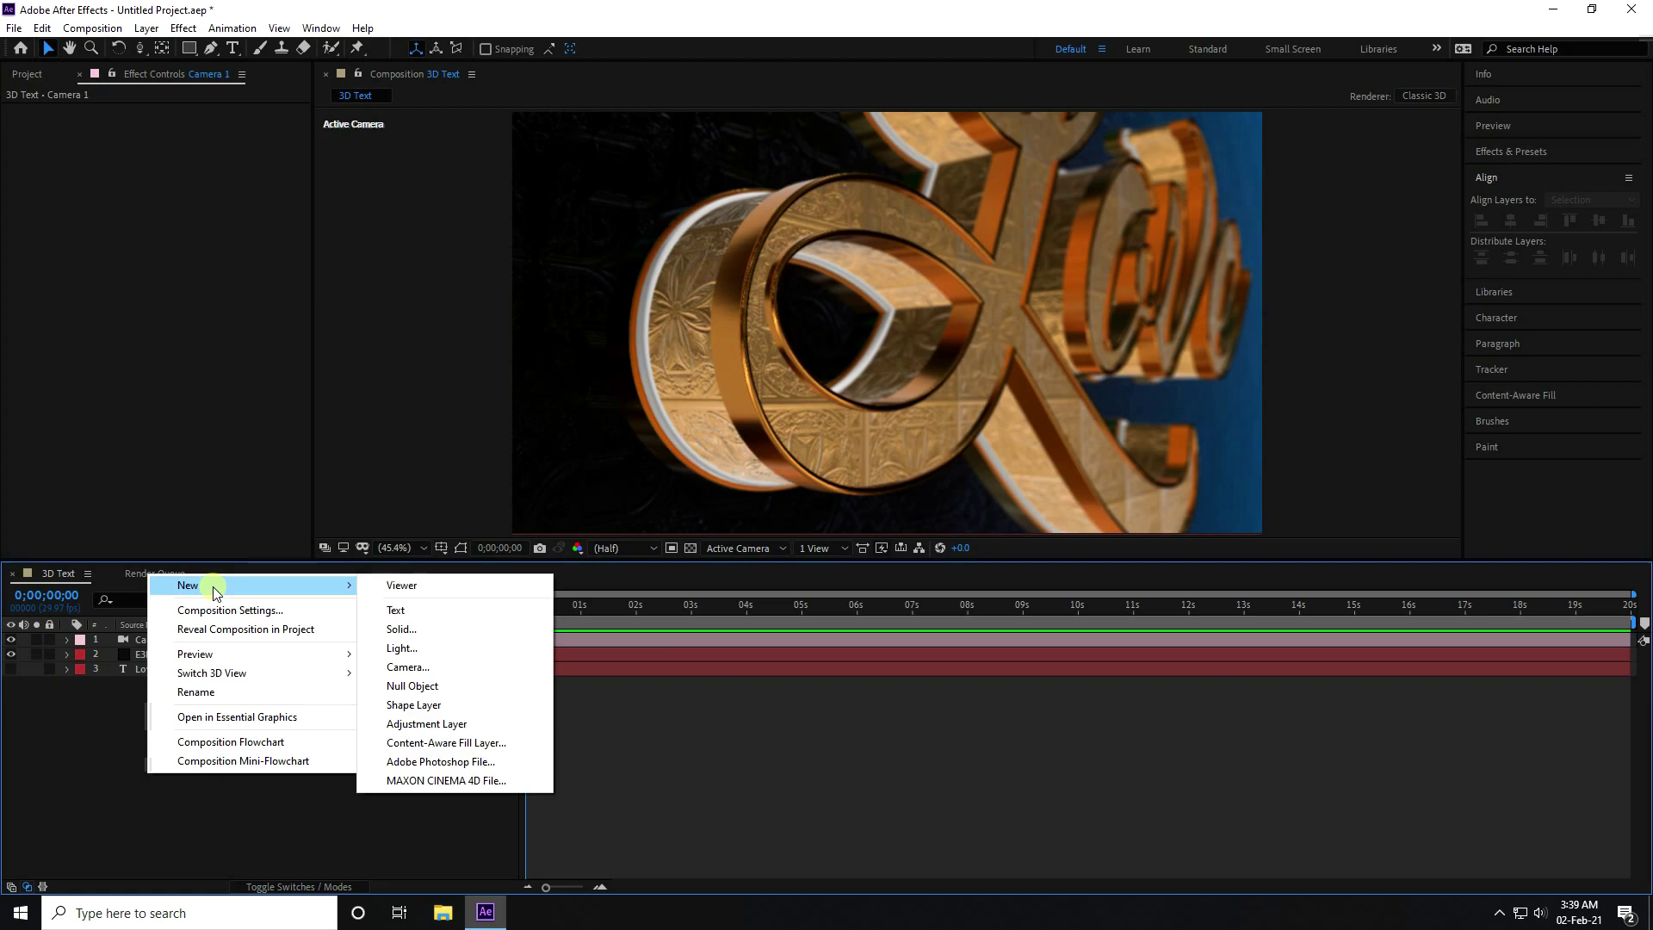
left_click(121, 741)
Step: Enable ambient occlusion in the E3D layer's render settings, with SSAO quality preset High and SSAO radius 5
left_click(142, 654)
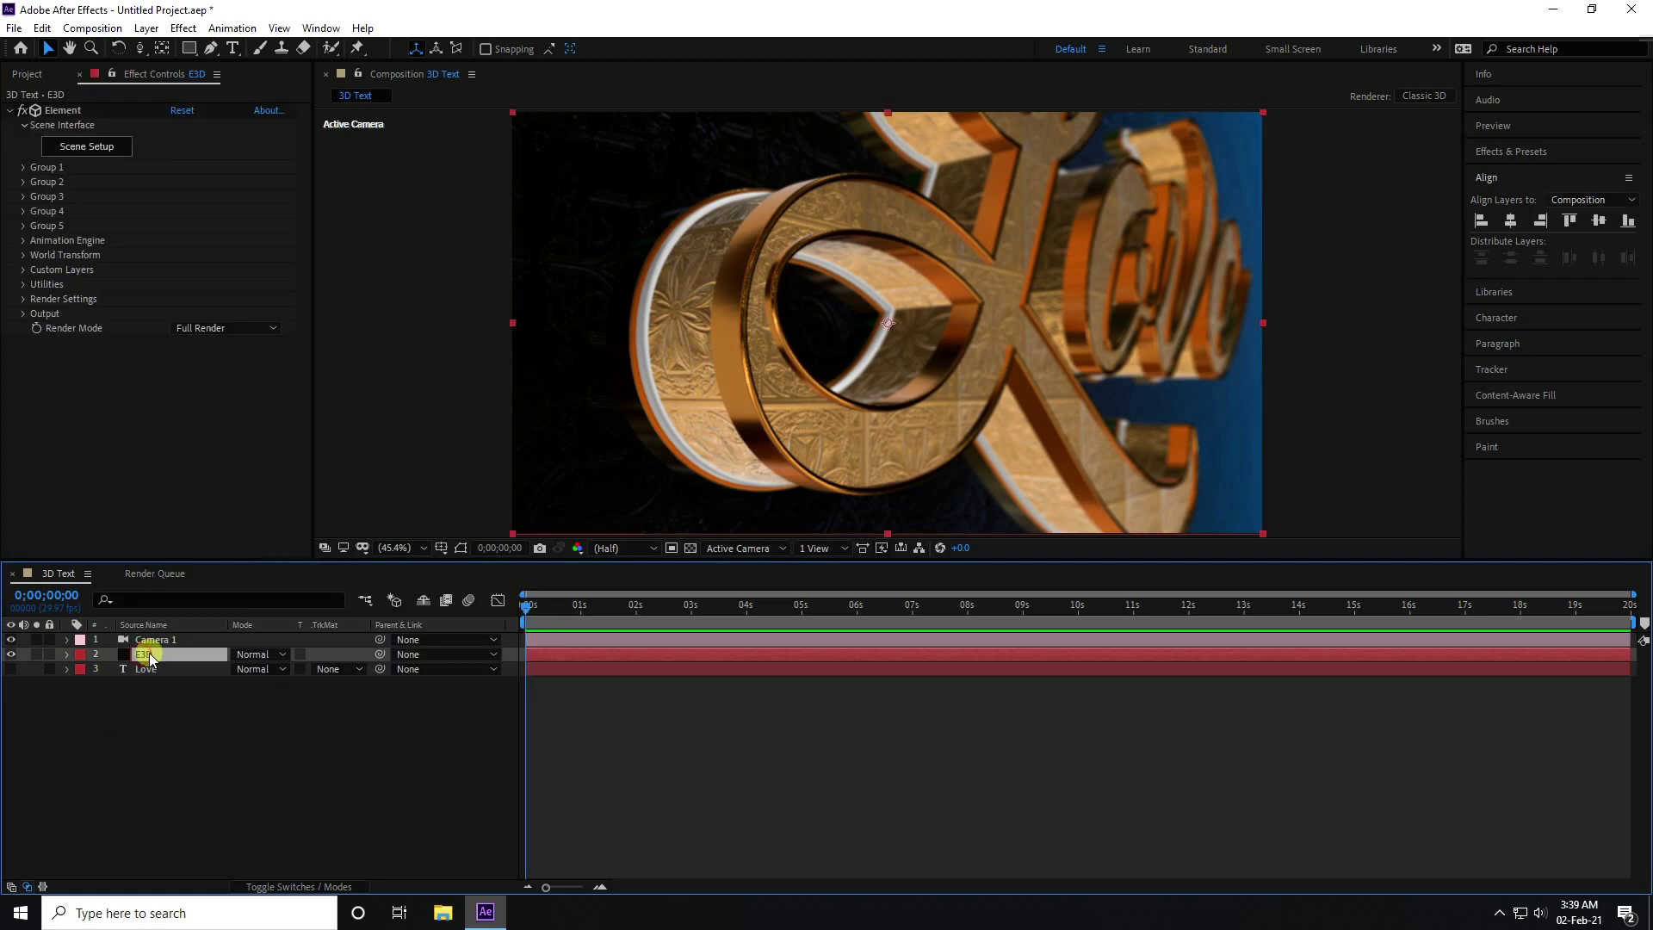
left_click(22, 299)
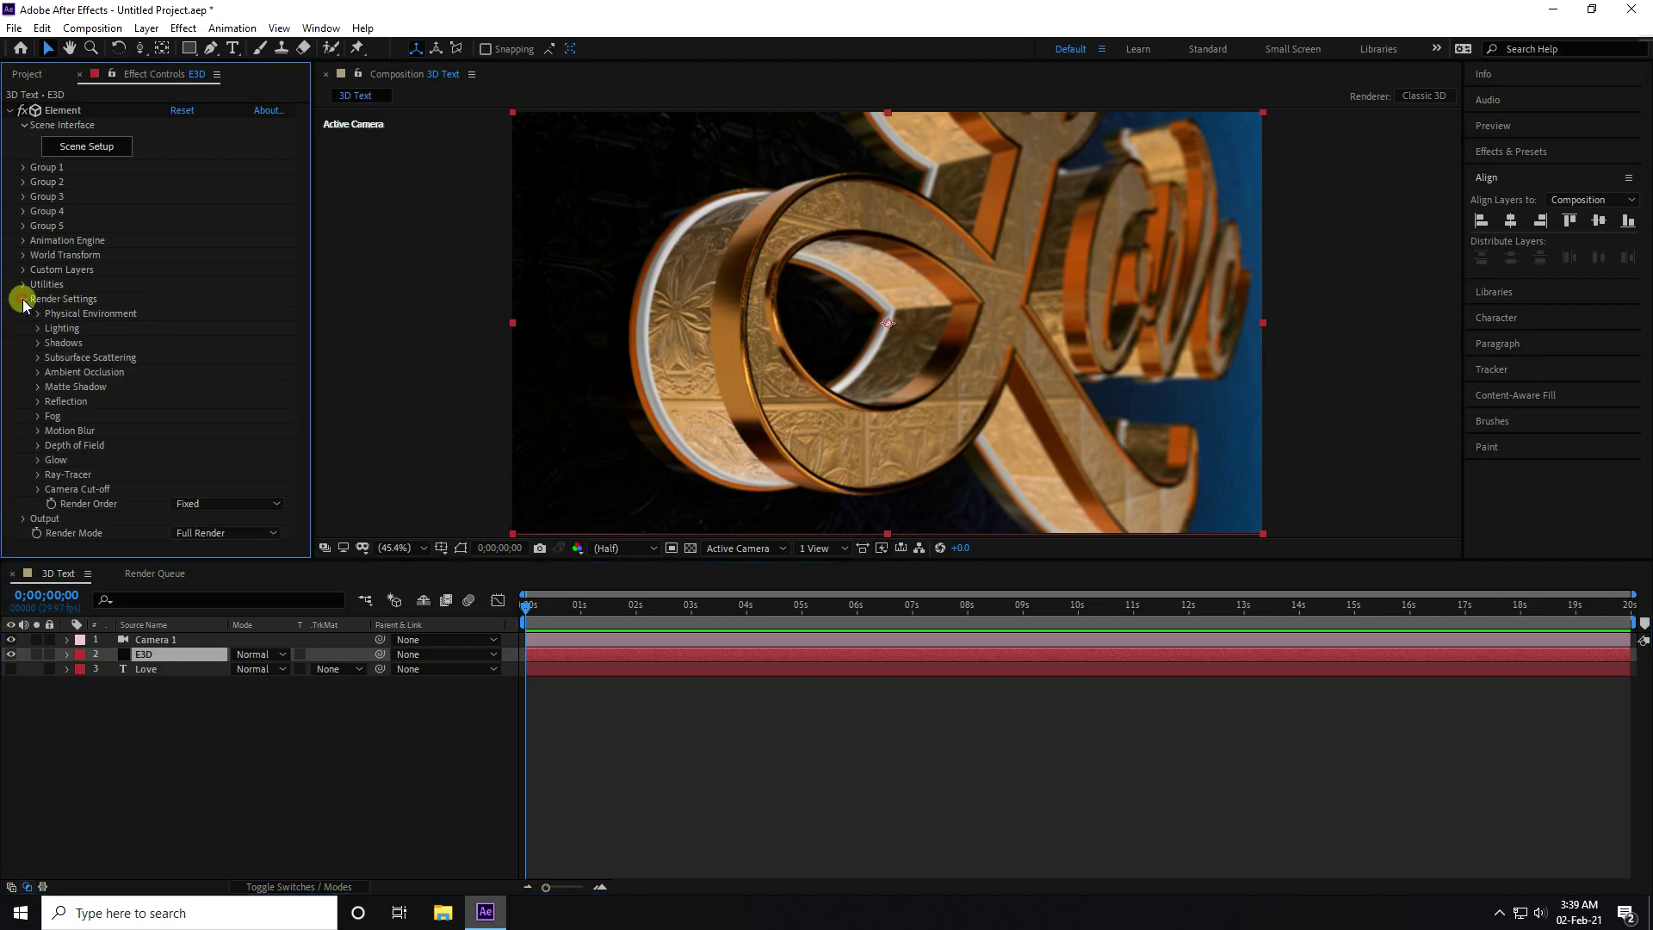
left_click(38, 372)
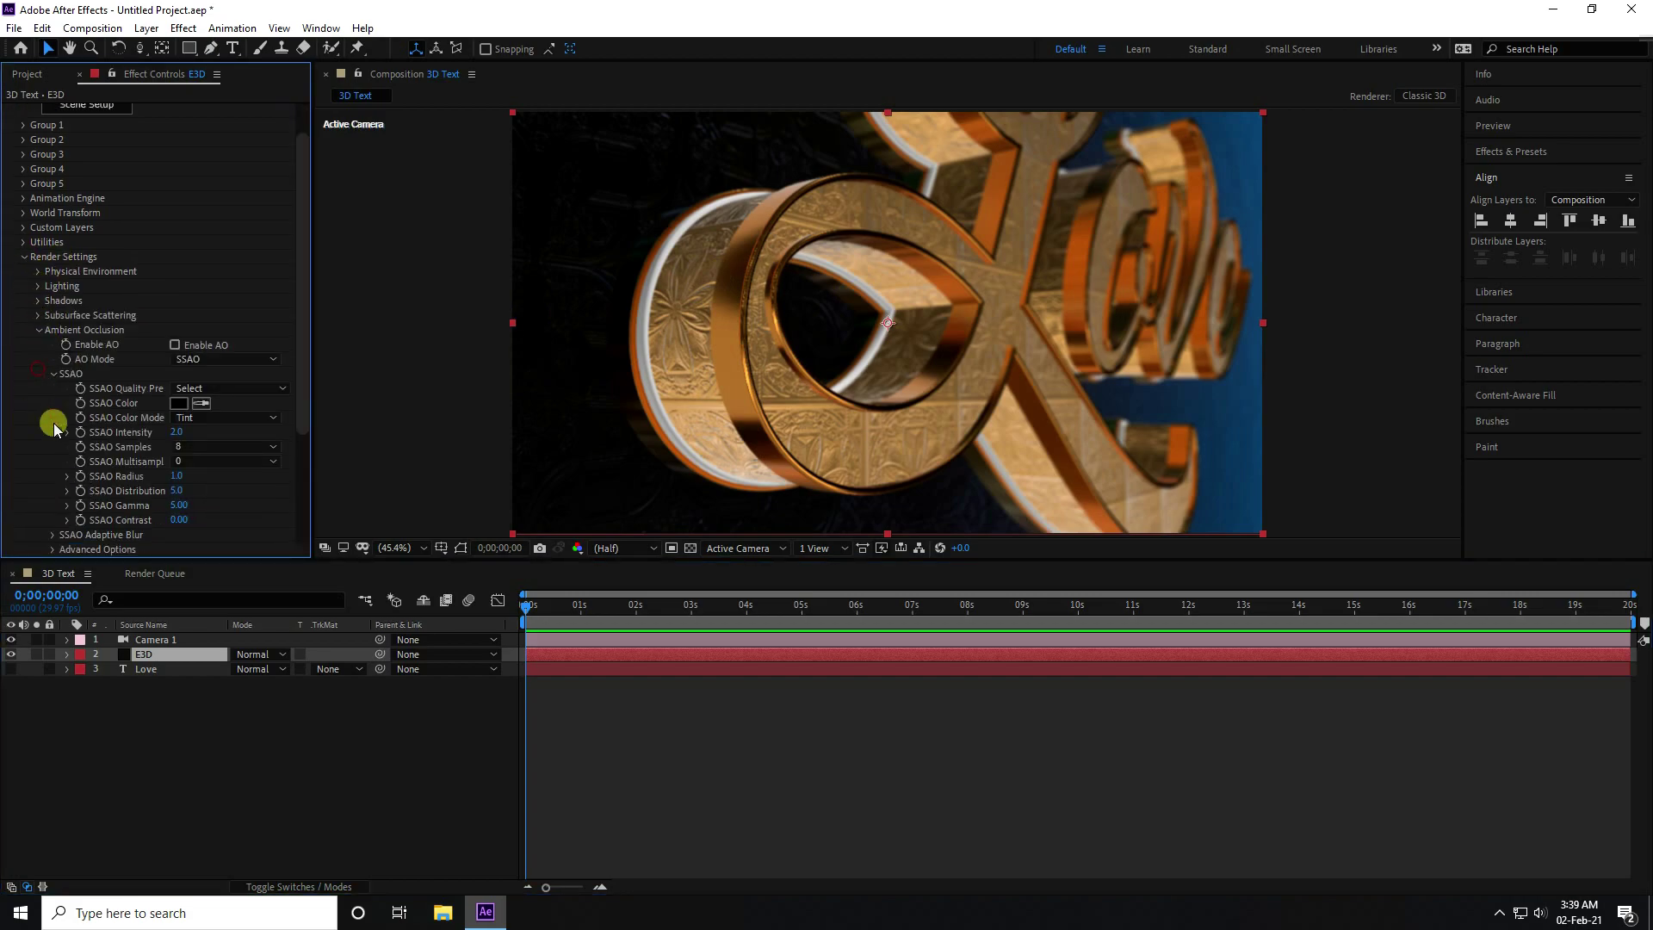
left_click(175, 346)
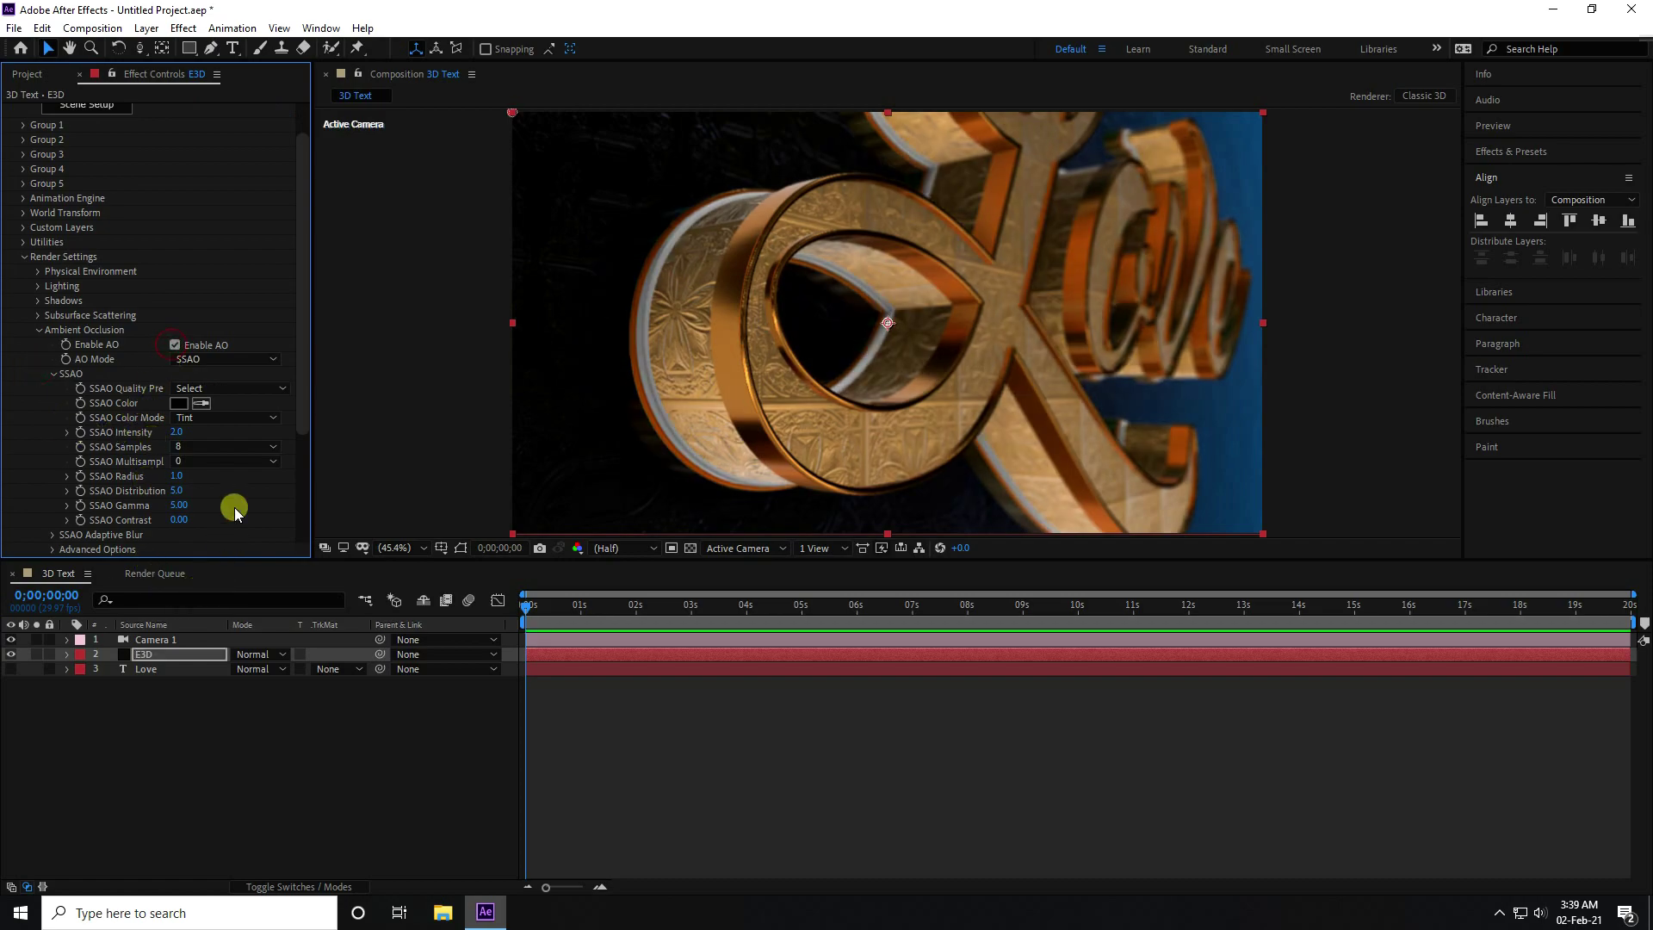
left_click(203, 388)
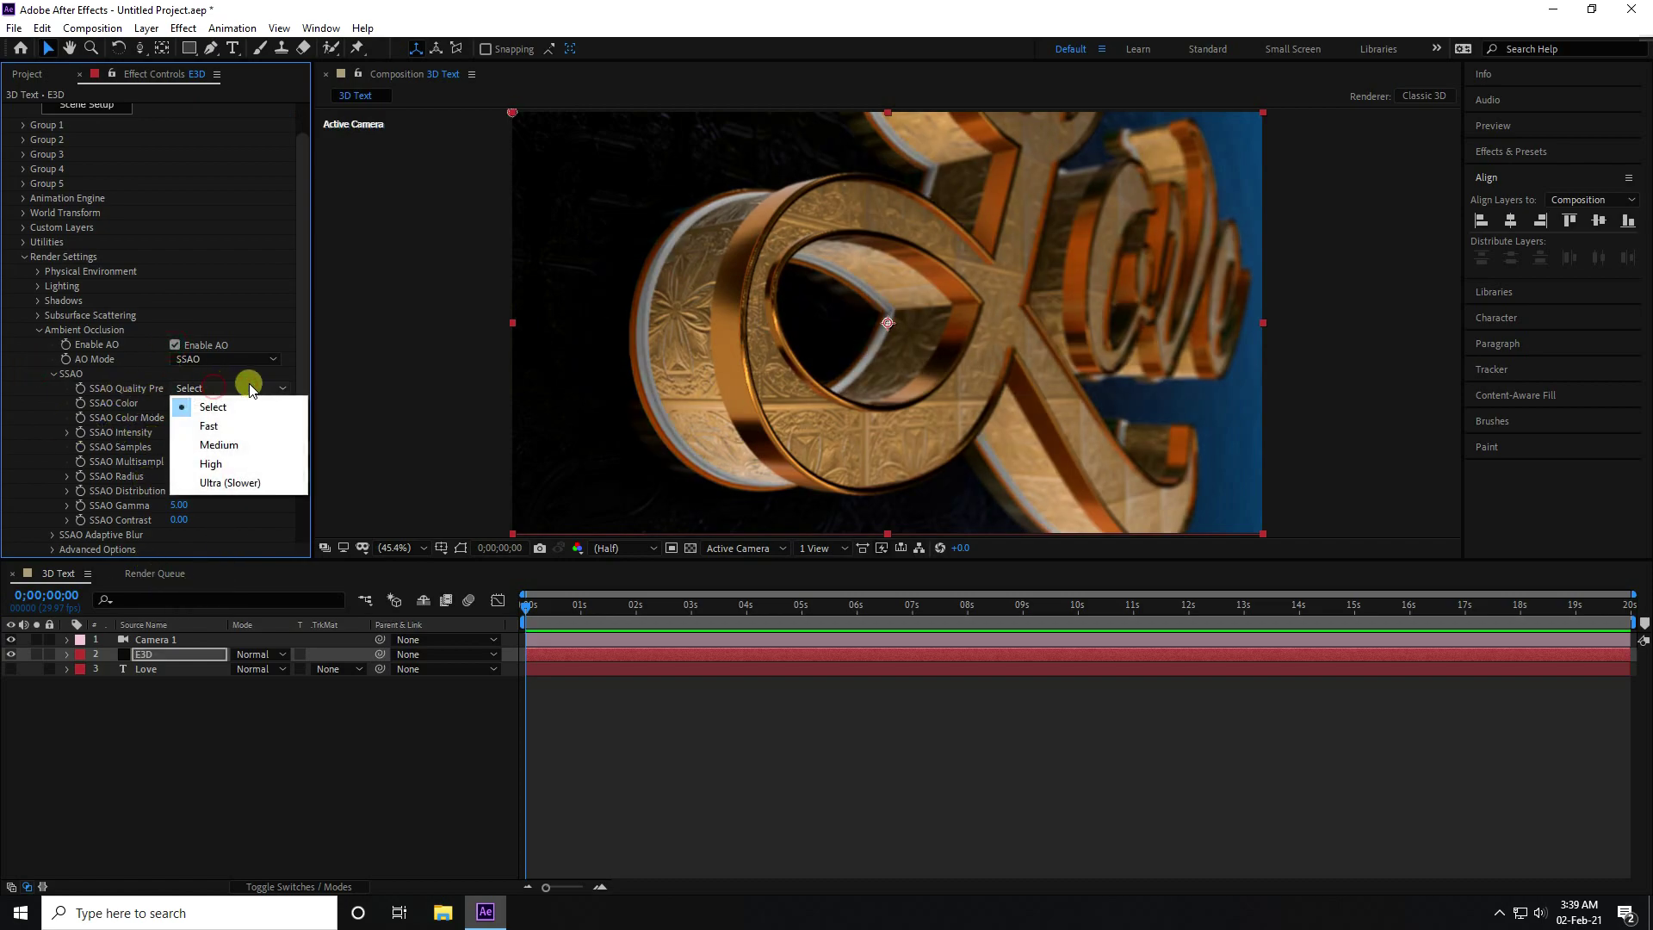
left_click(222, 464)
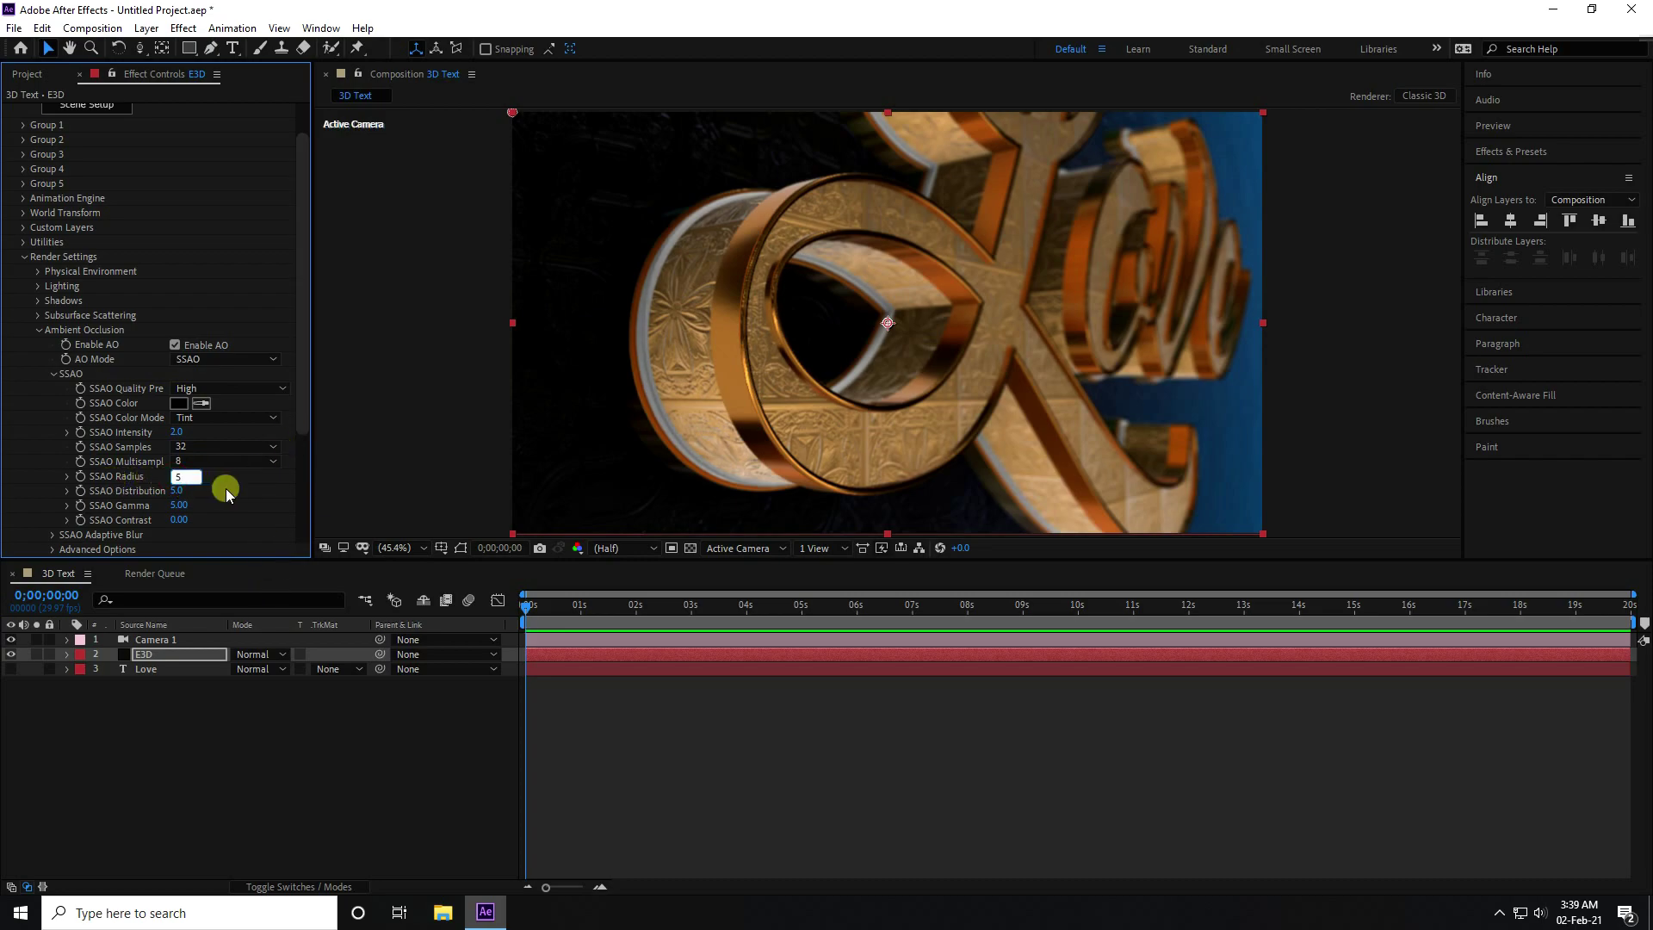
key("Return")
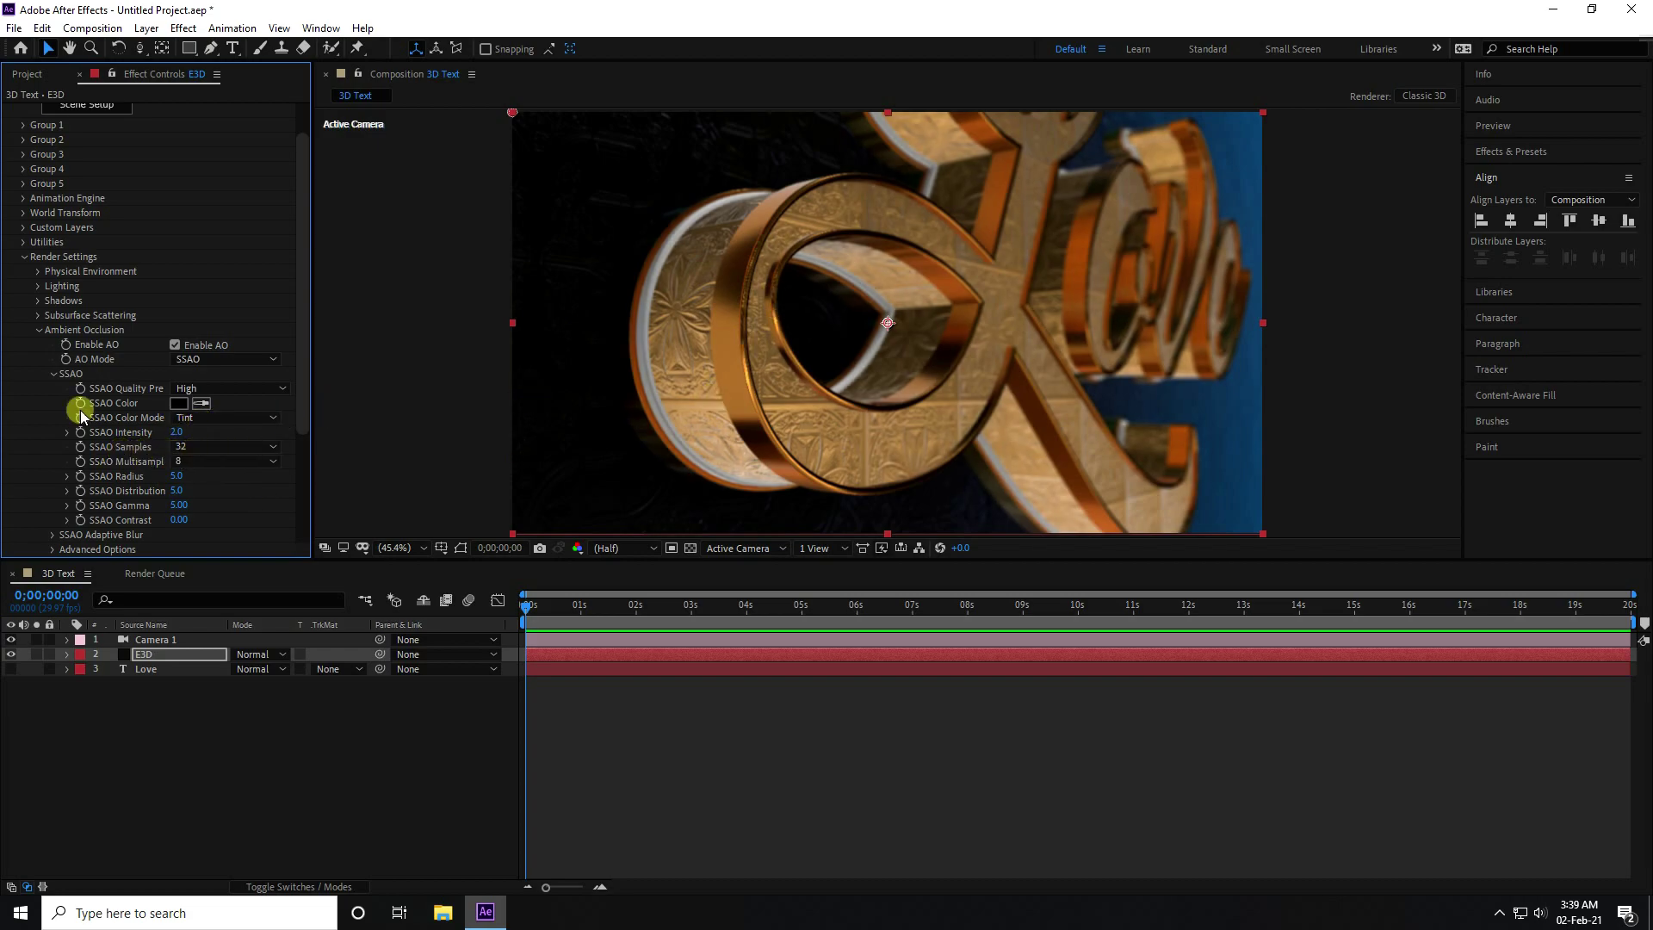
left_click(38, 330)
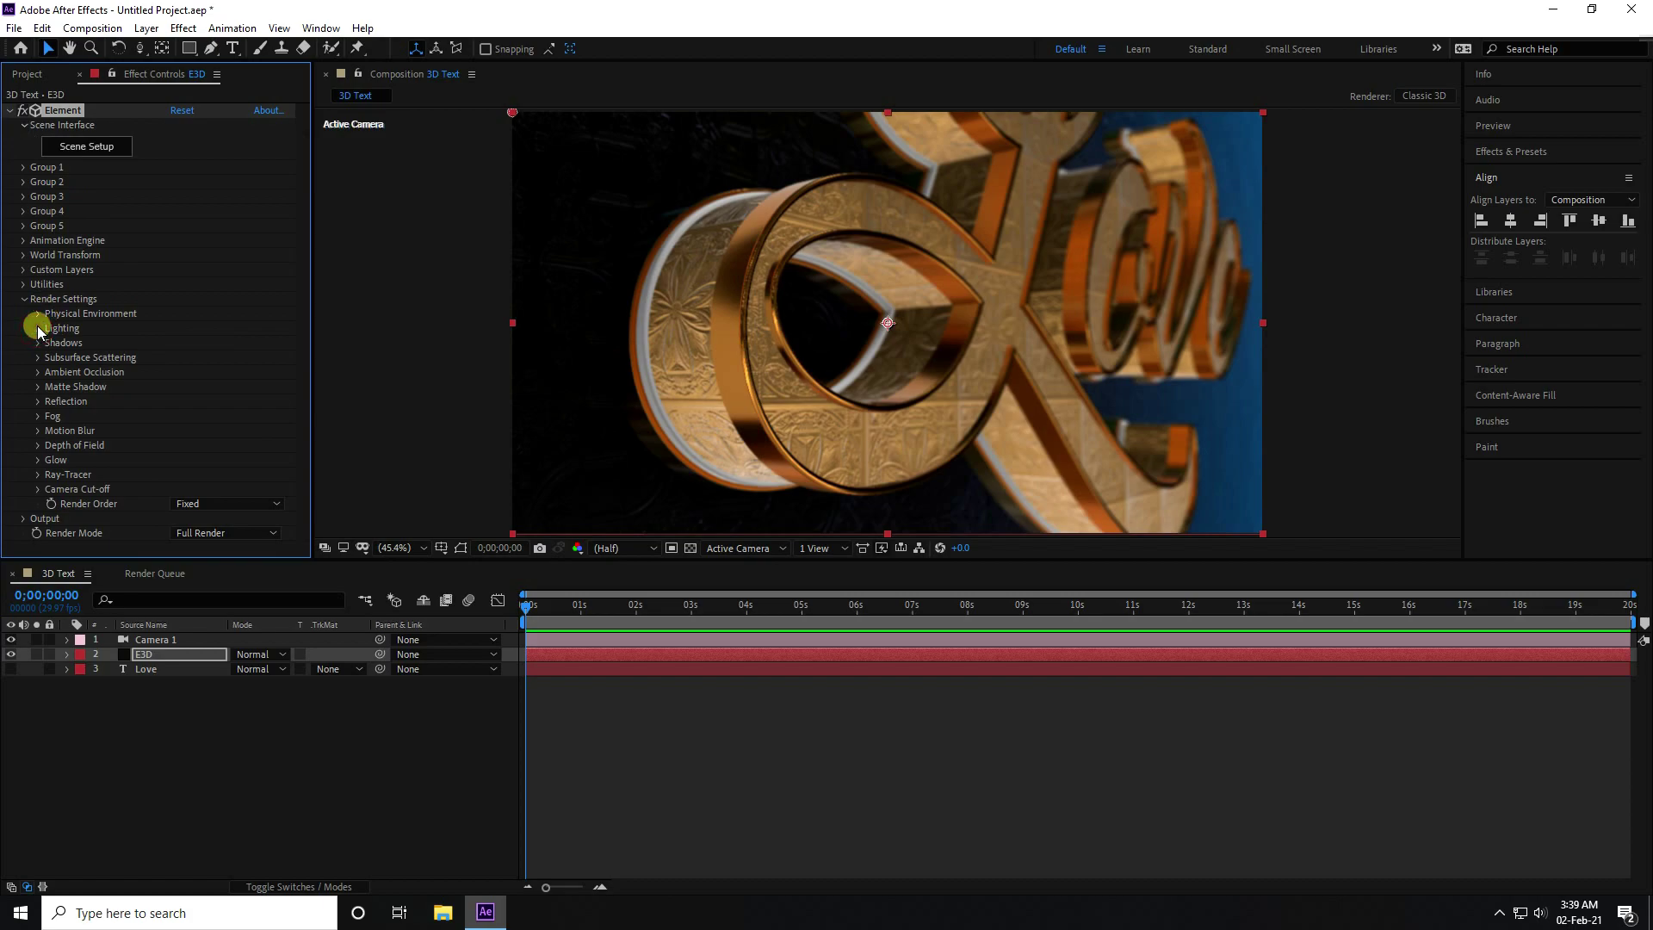
Step: Try the 360 and Aqua lighting presets in Element's render settings and set the added lighting to Red
left_click(38, 328)
left_click(231, 372)
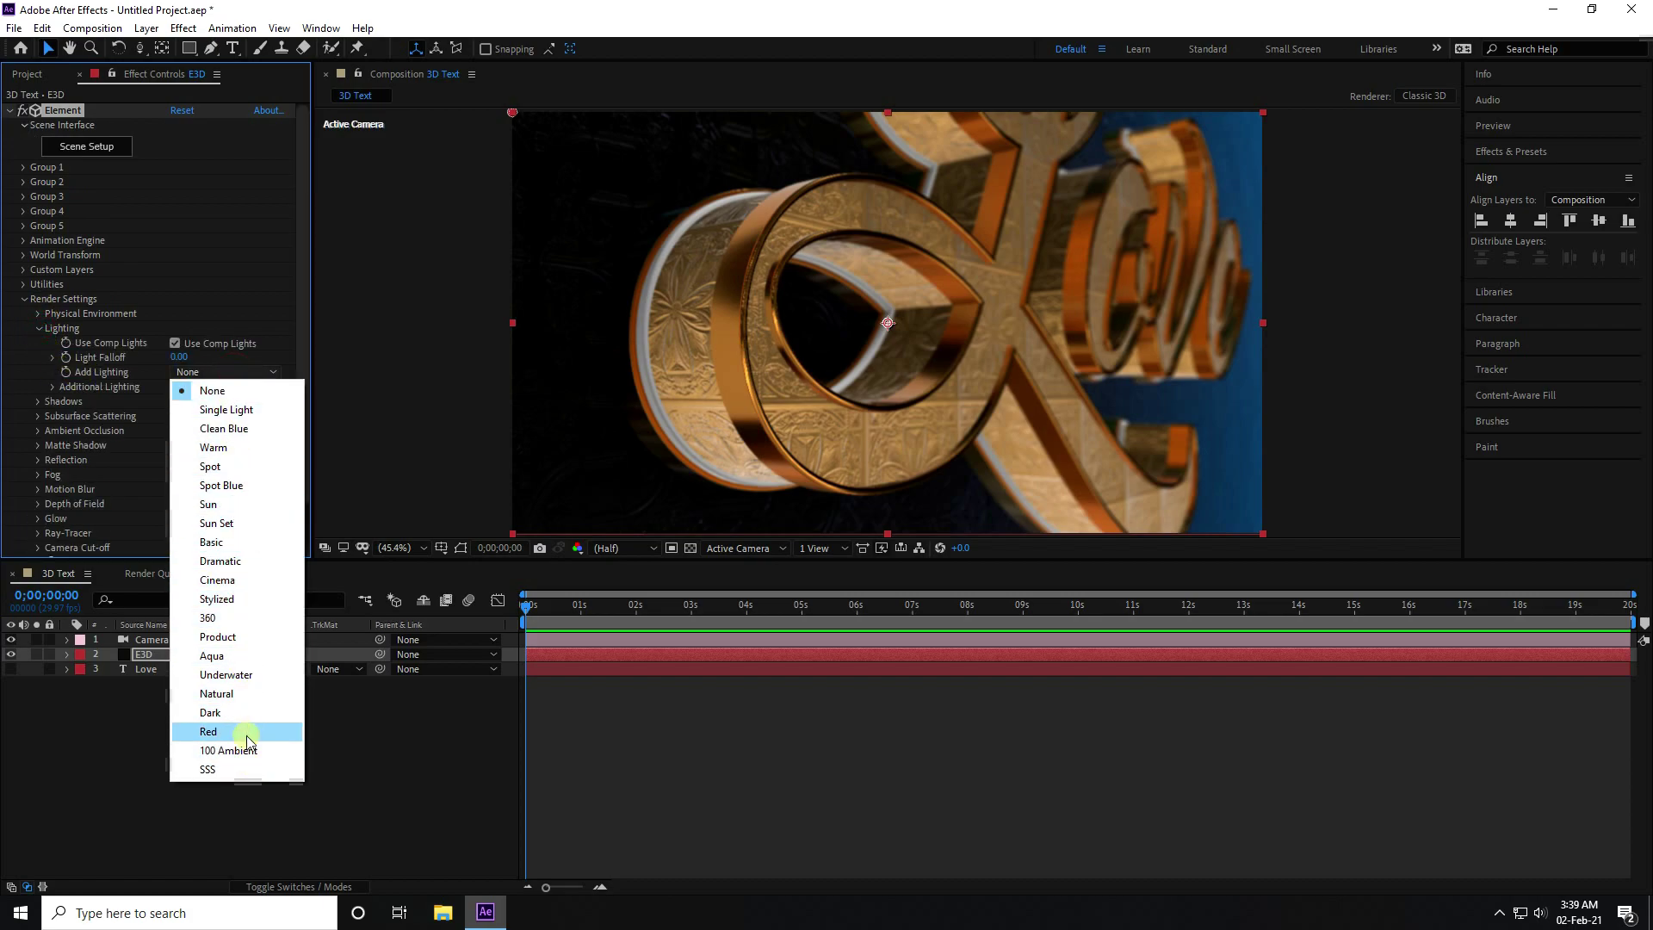
left_click(222, 618)
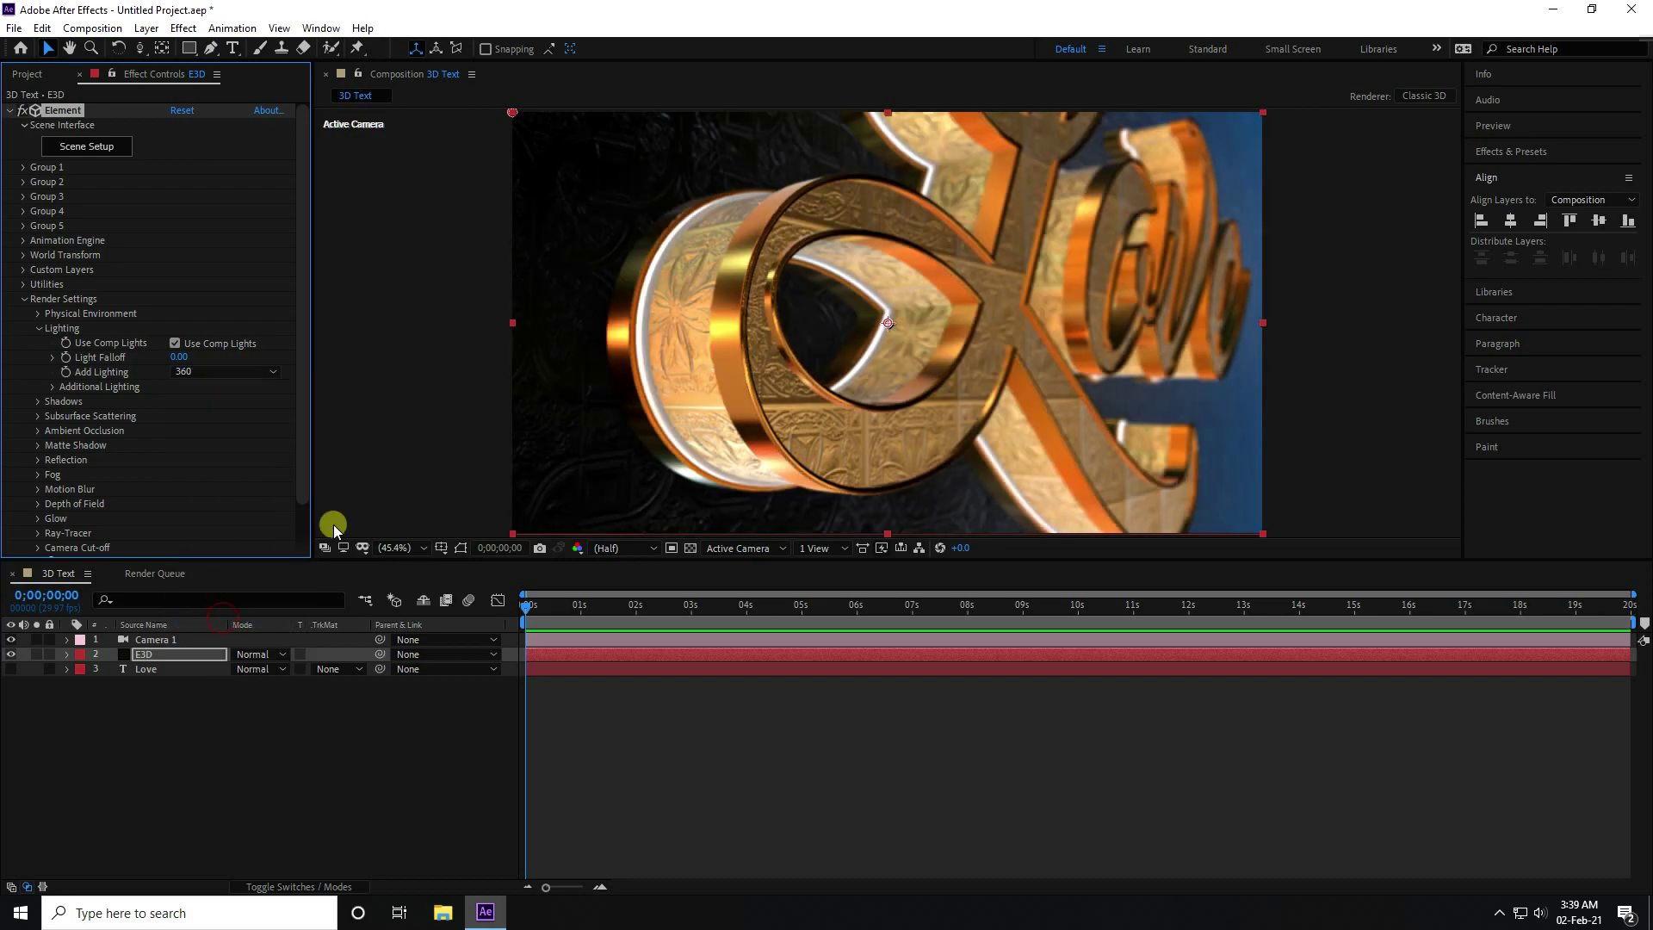
left_click(225, 372)
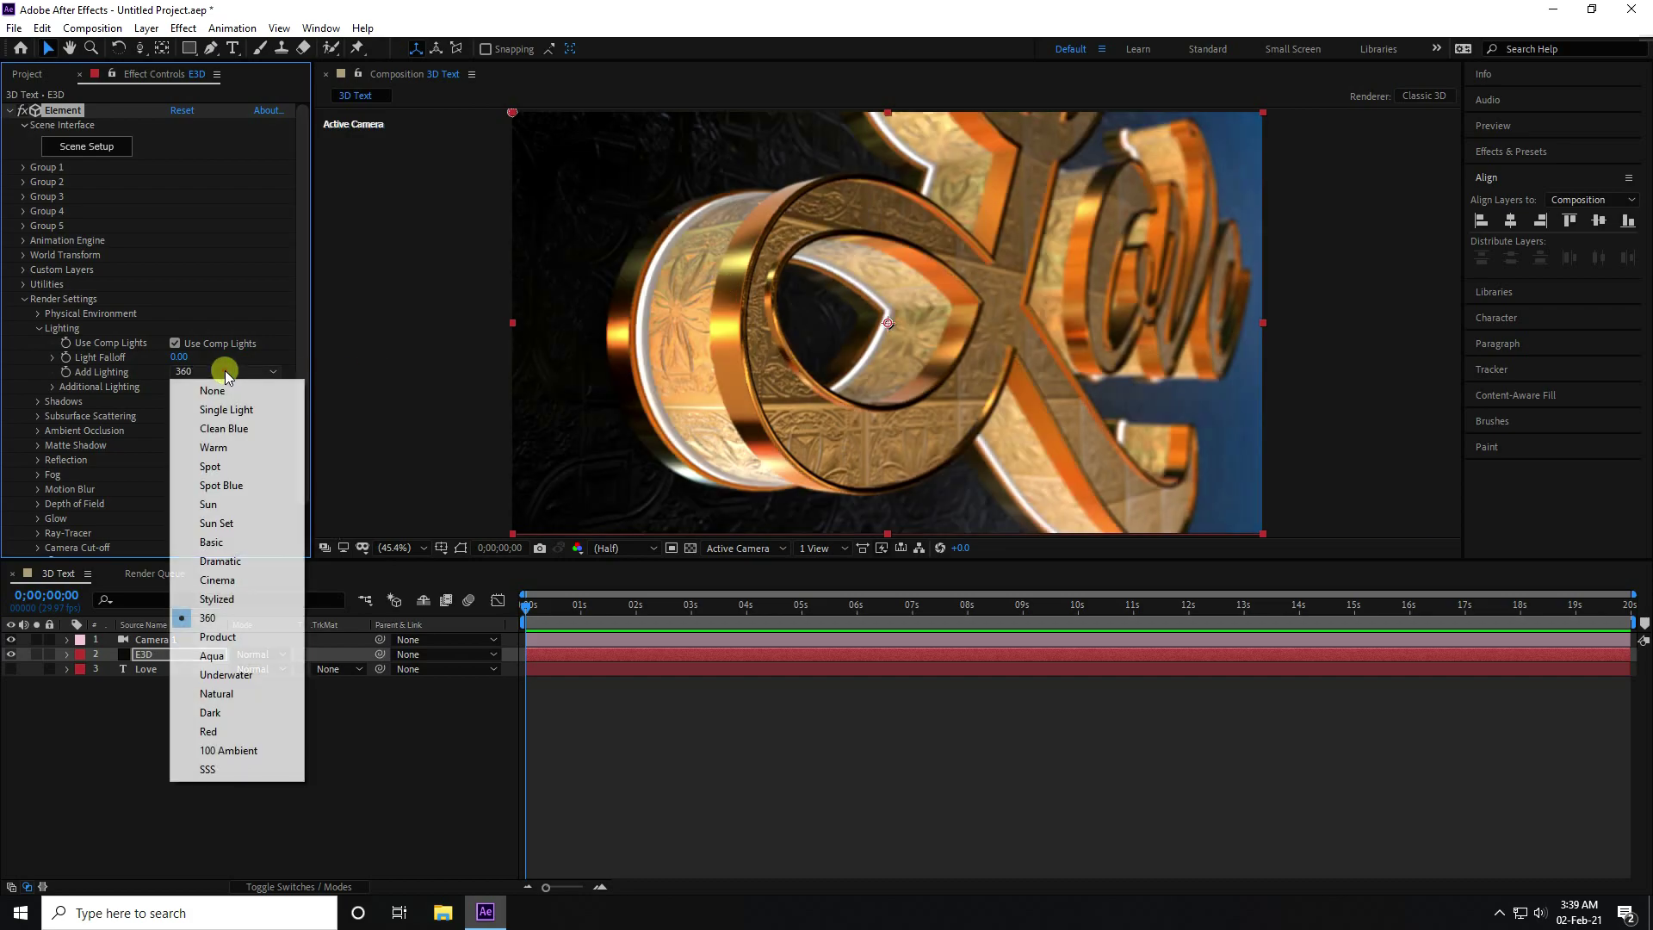
left_click(241, 664)
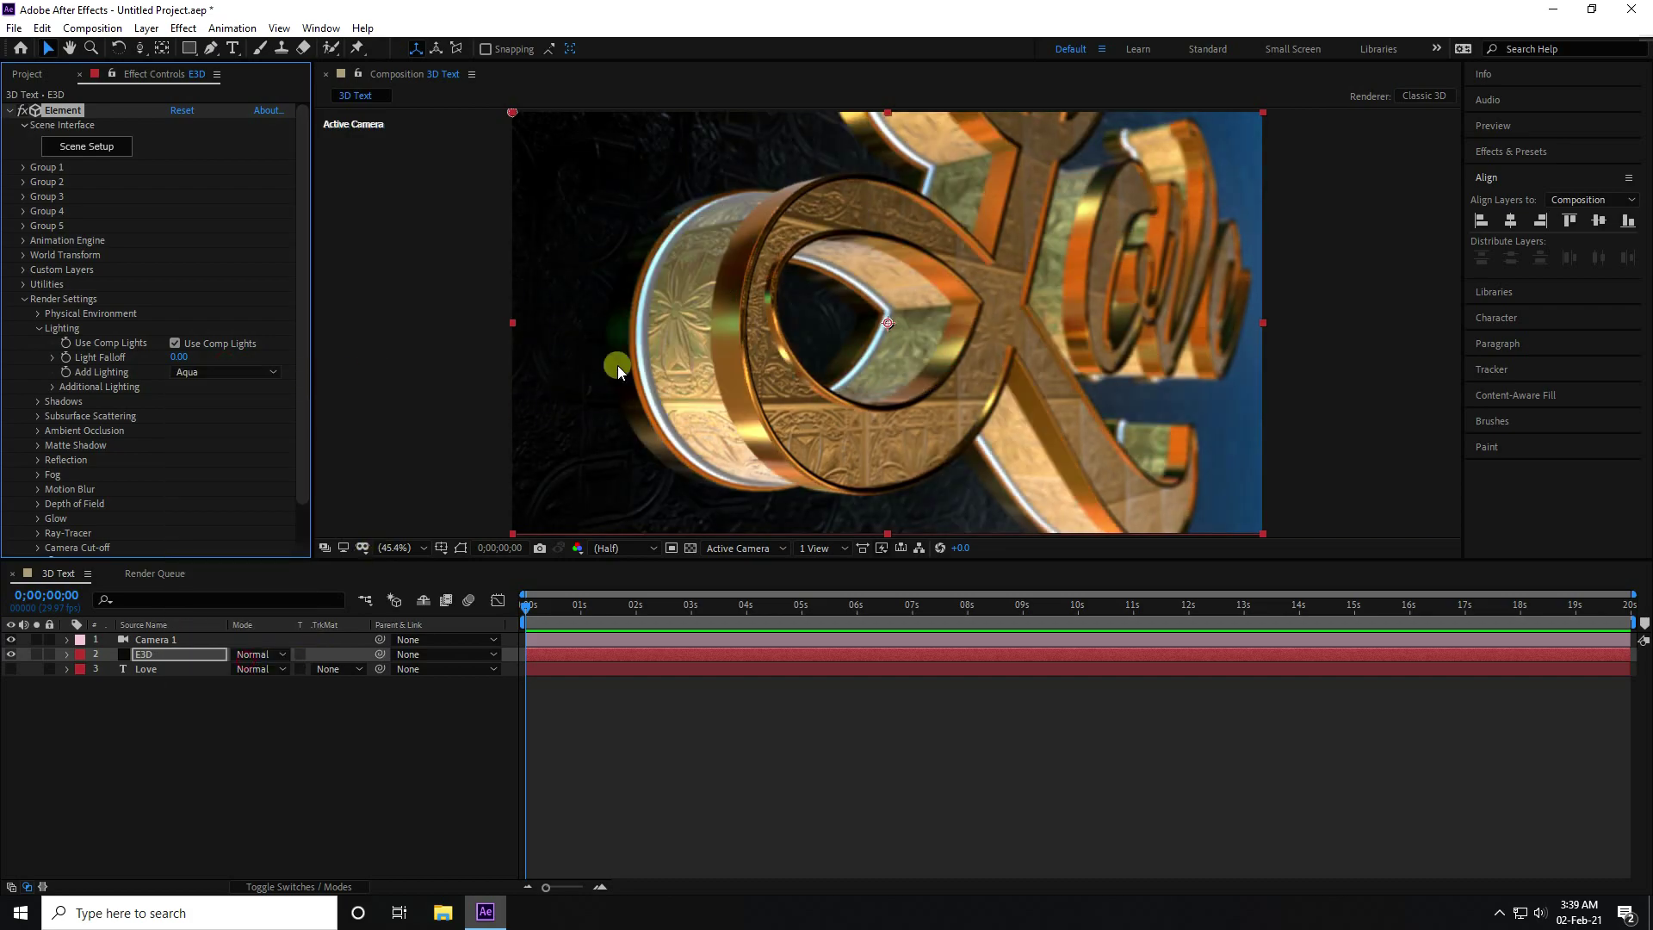
left_click(218, 370)
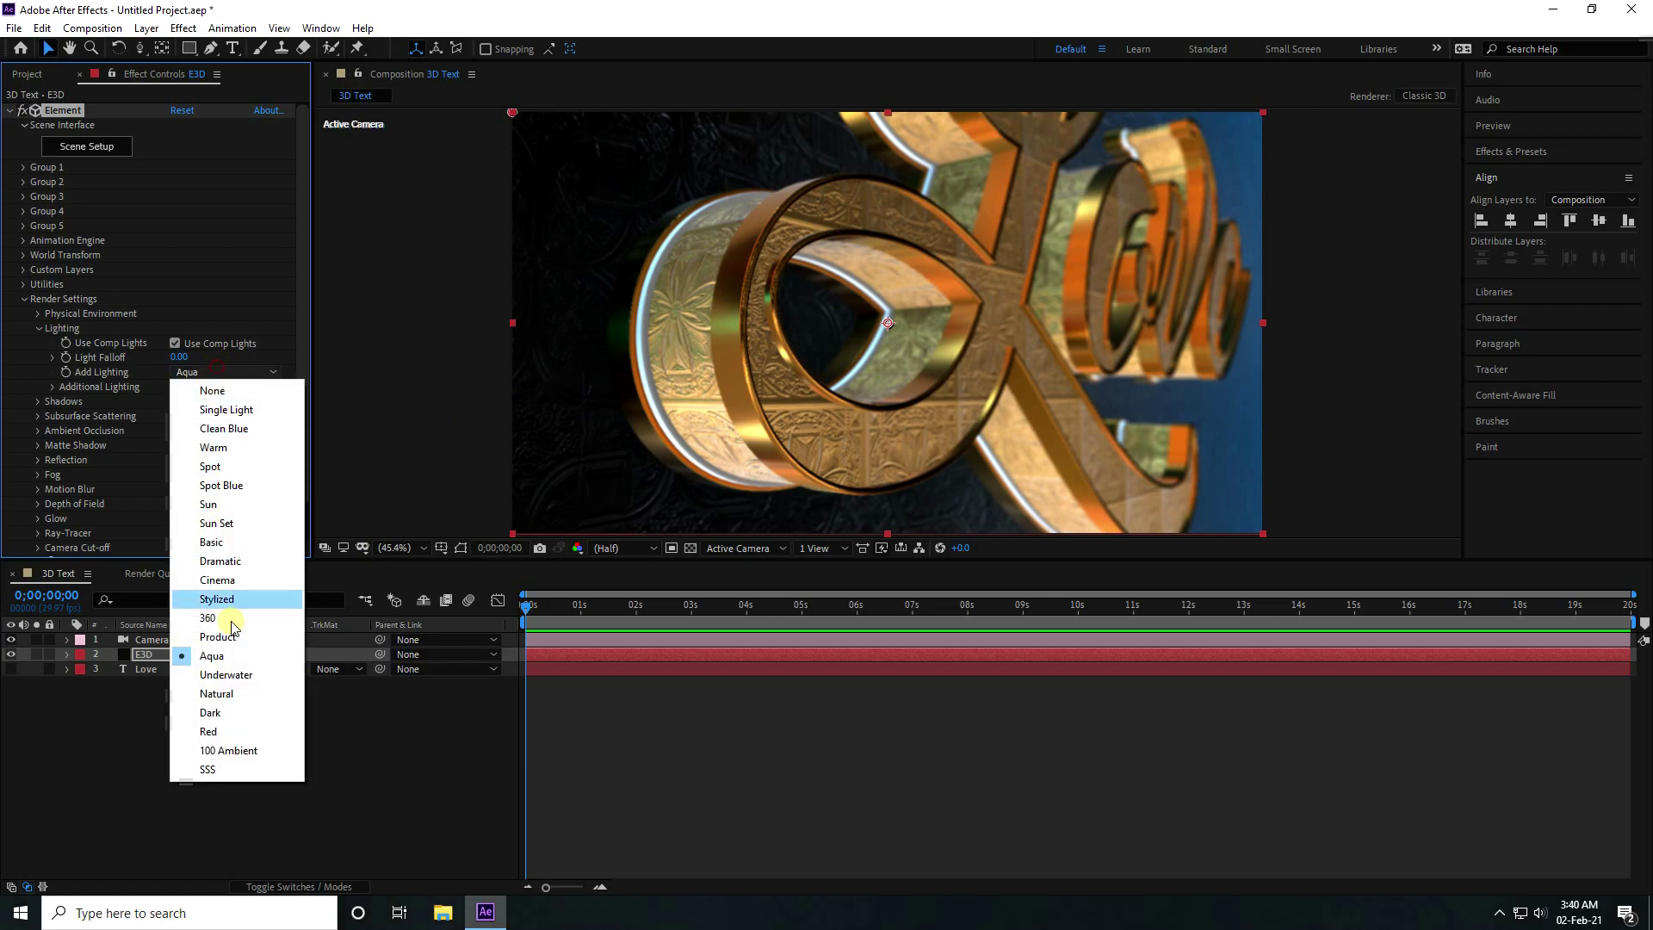
left_click(231, 736)
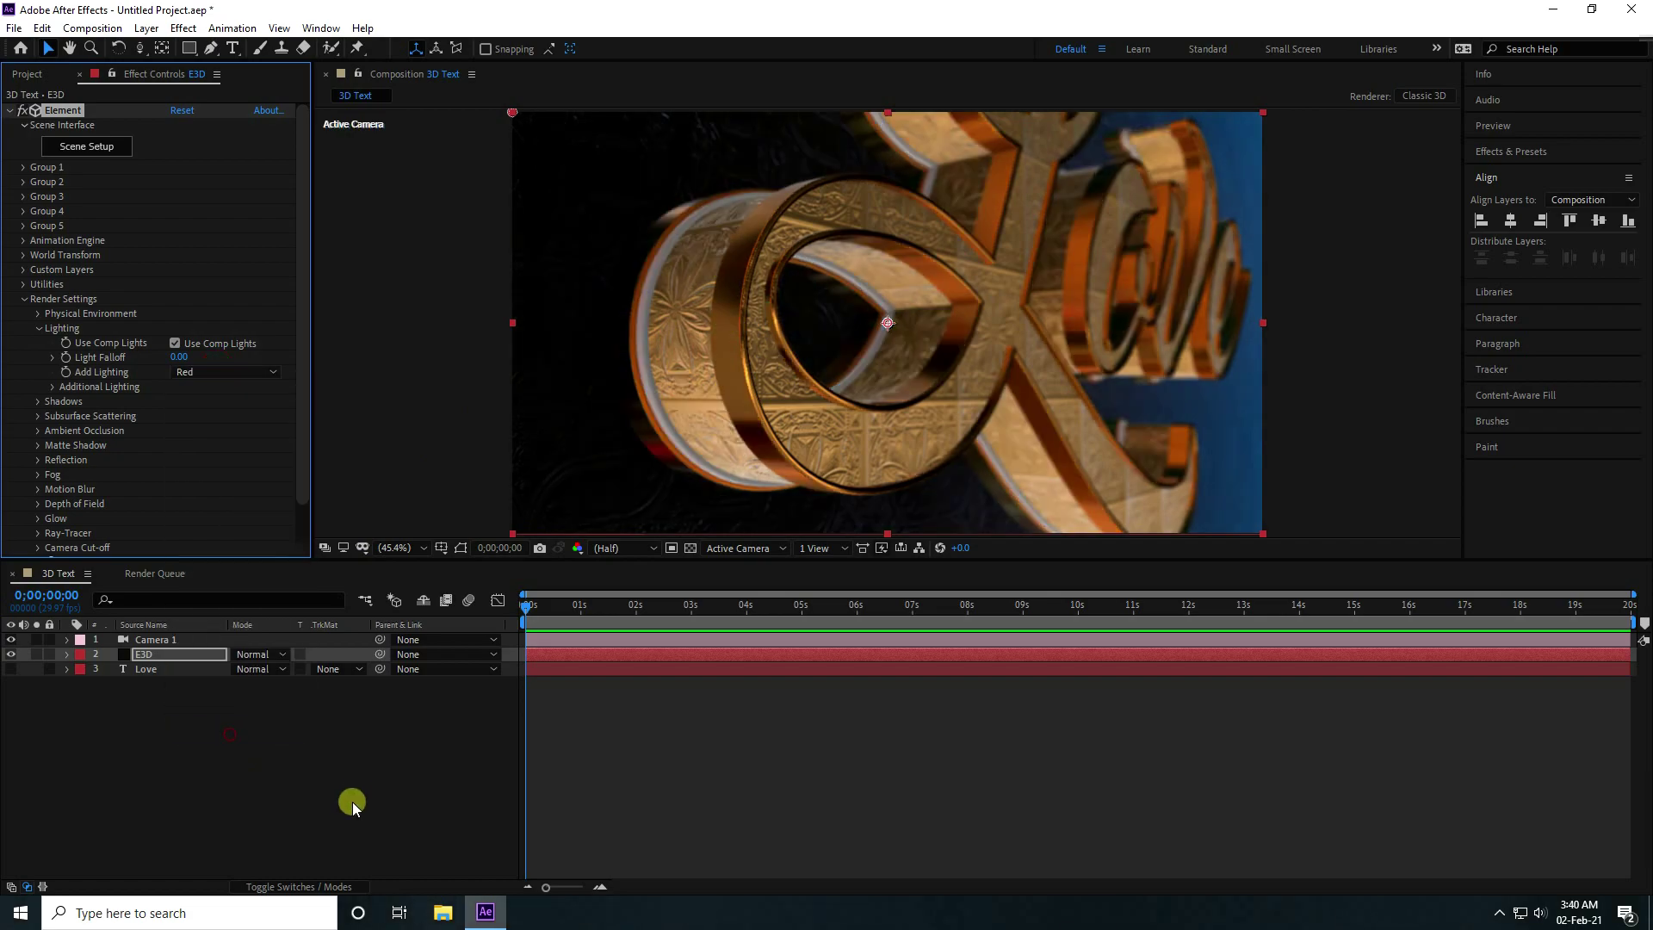
Step: Try the 360 and Product lighting presets in Element's render settings, settle on Aqua, and collapse the lighting settings
left_click(215, 371)
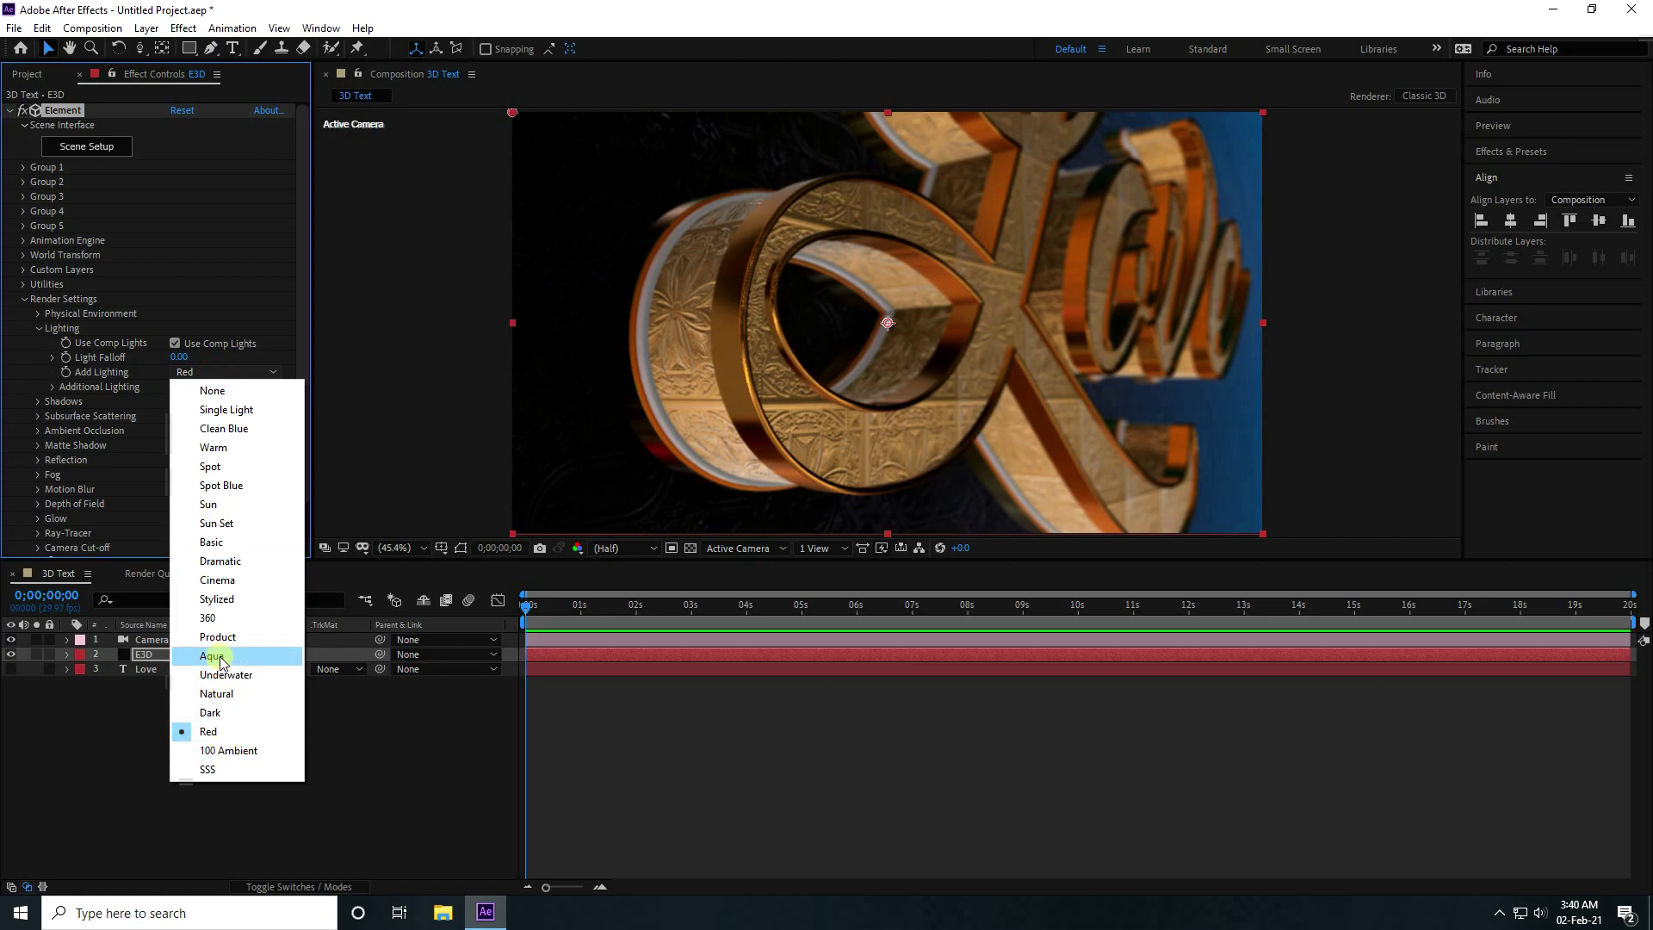
left_click(213, 656)
left_click(205, 372)
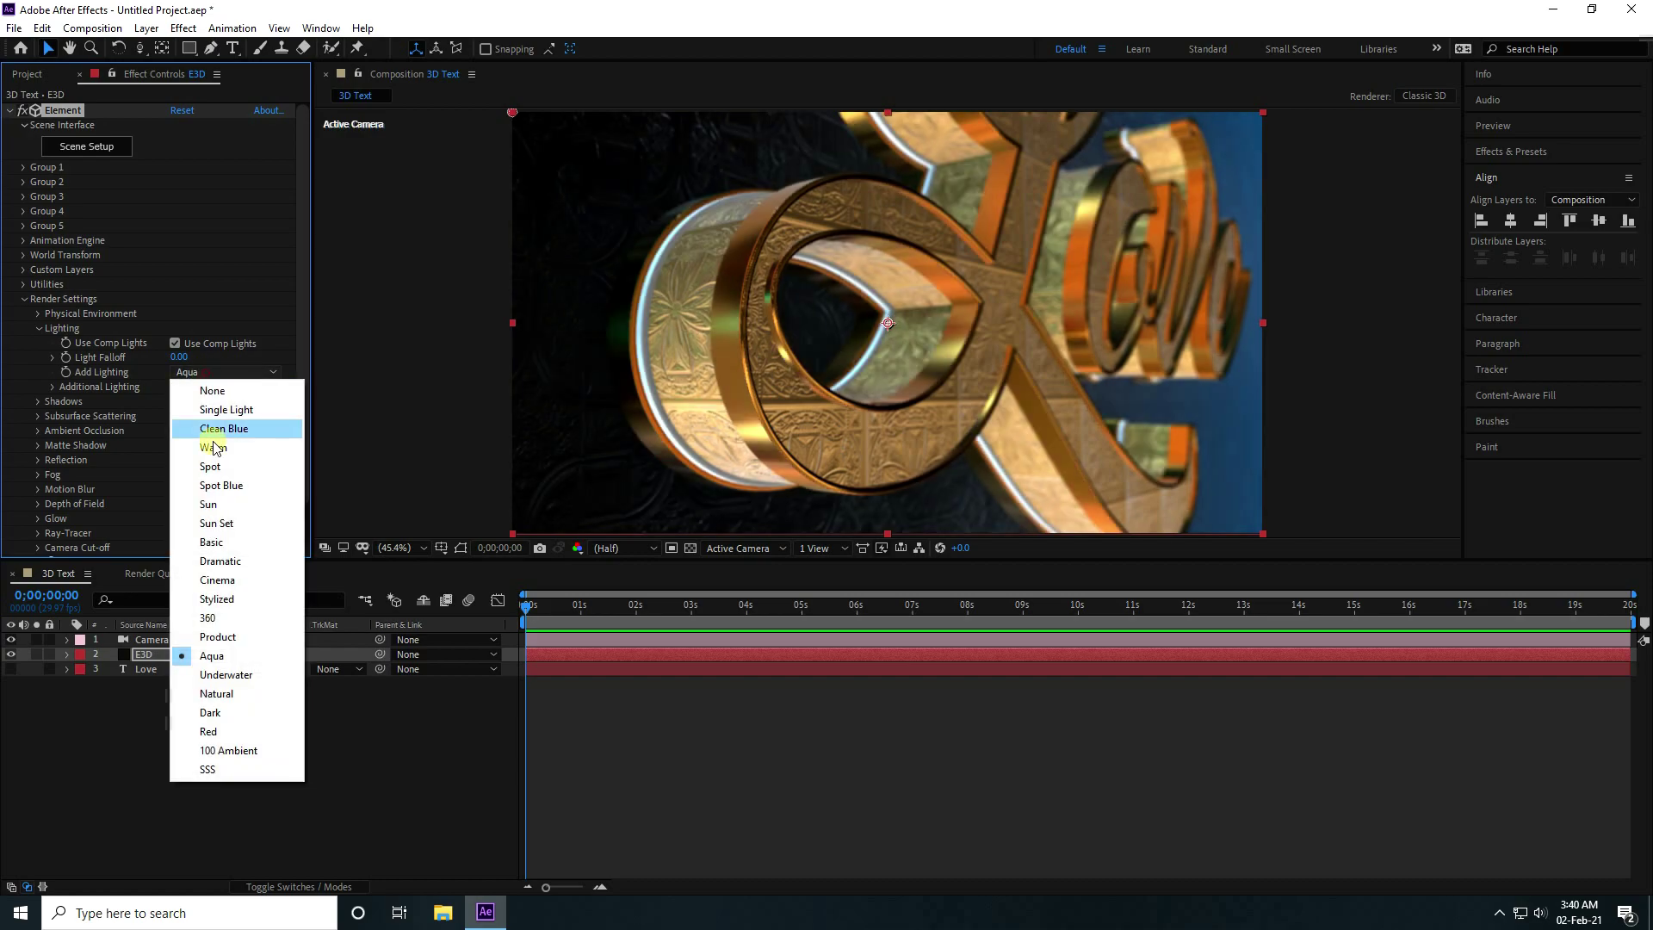
left_click(209, 618)
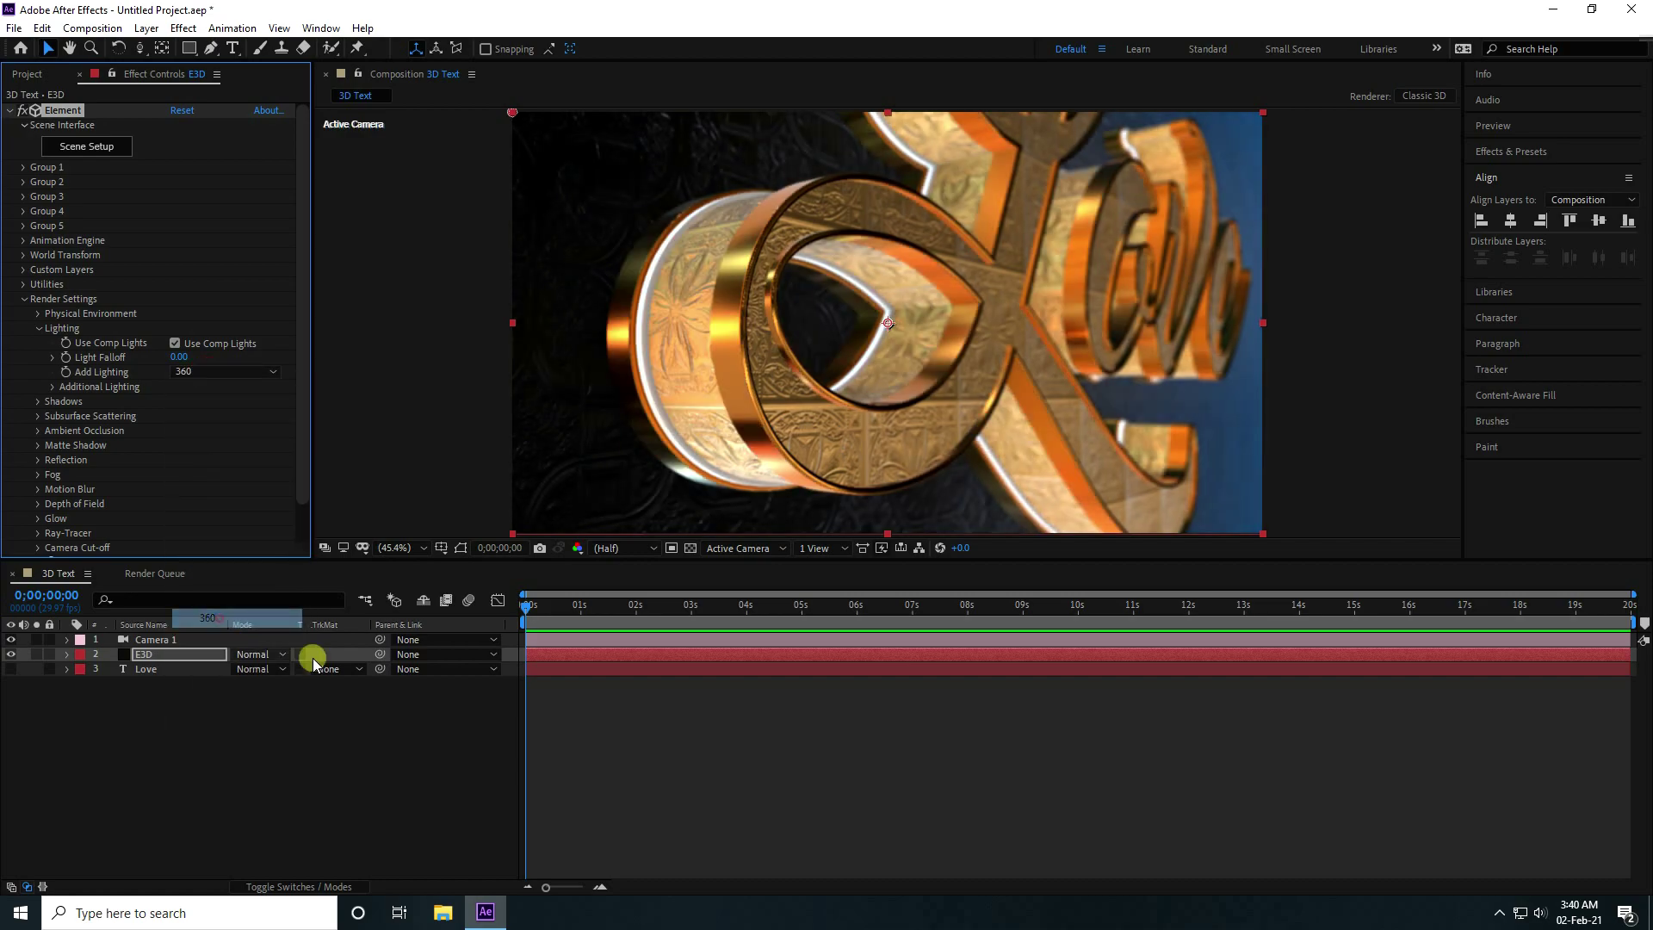
left_click(229, 379)
left_click(234, 634)
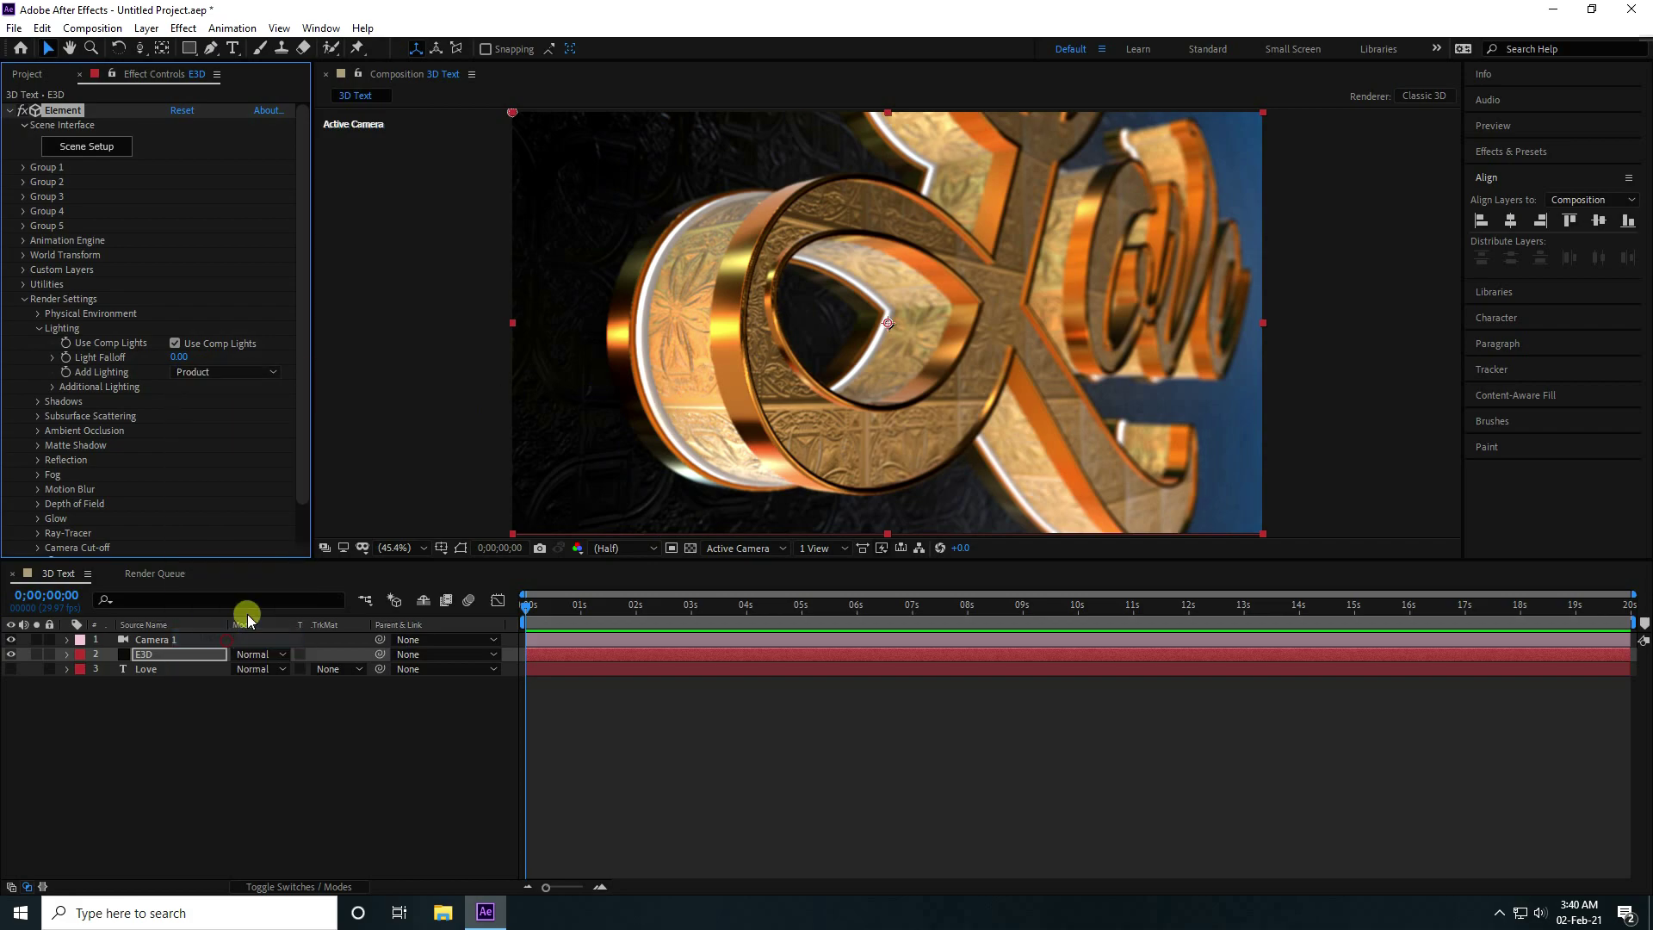
left_click(206, 374)
left_click(199, 656)
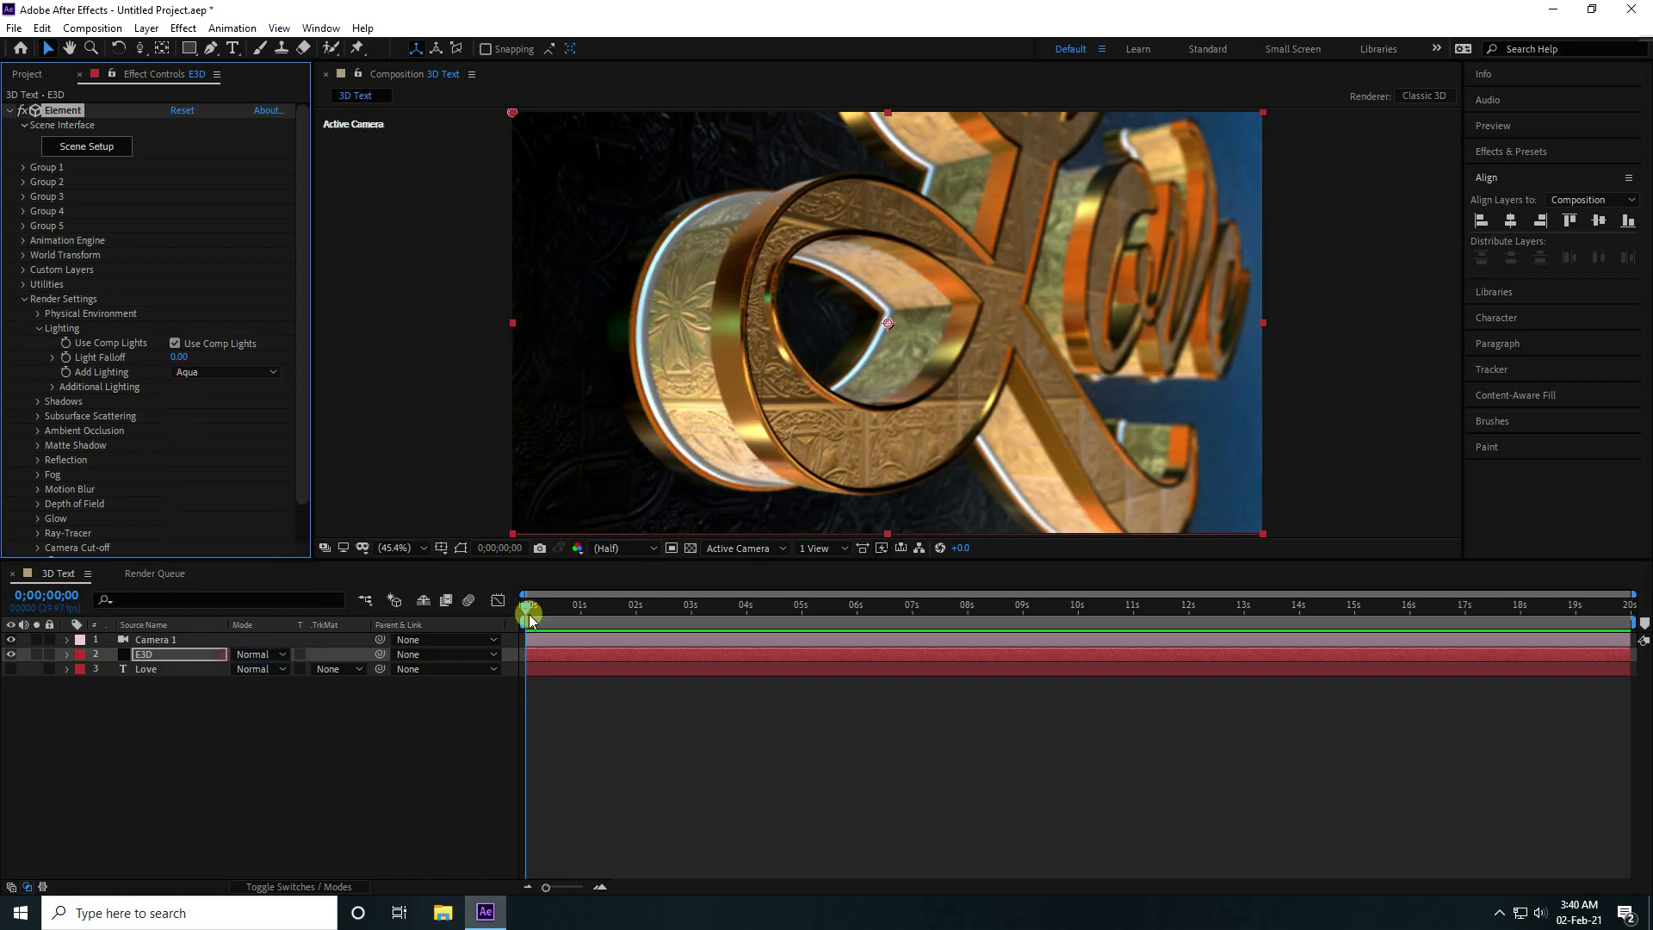
left_click(39, 329)
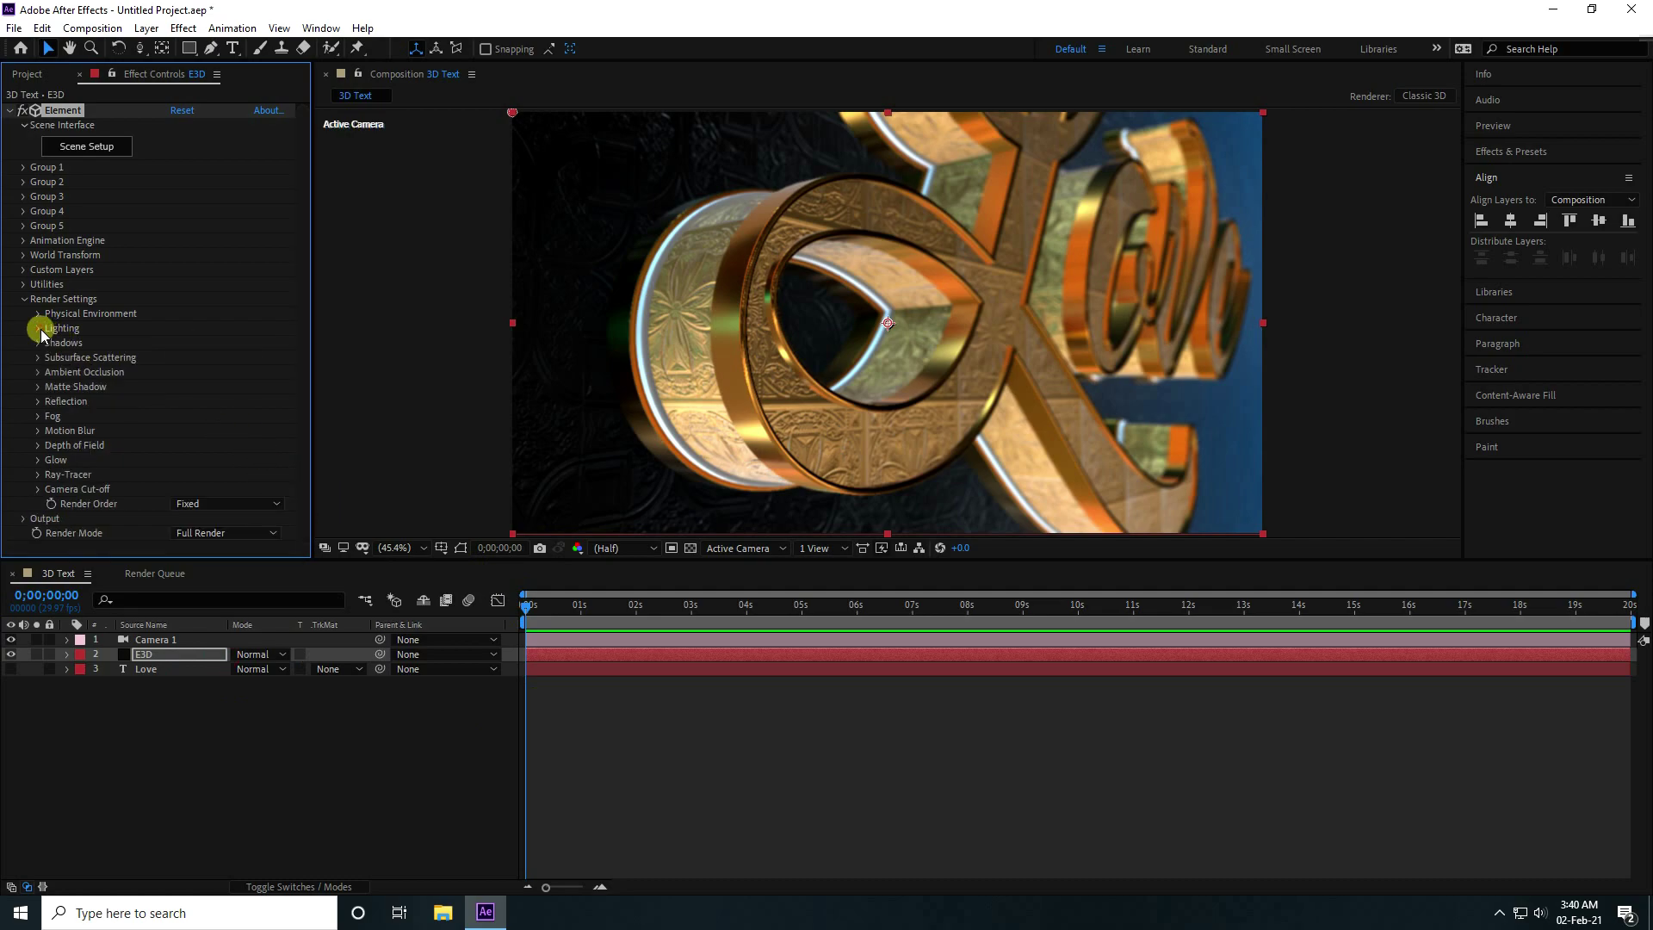
Step: Add a new adjustment layer to the 3D Text composition and place it above Camera 1
right_click(258, 721)
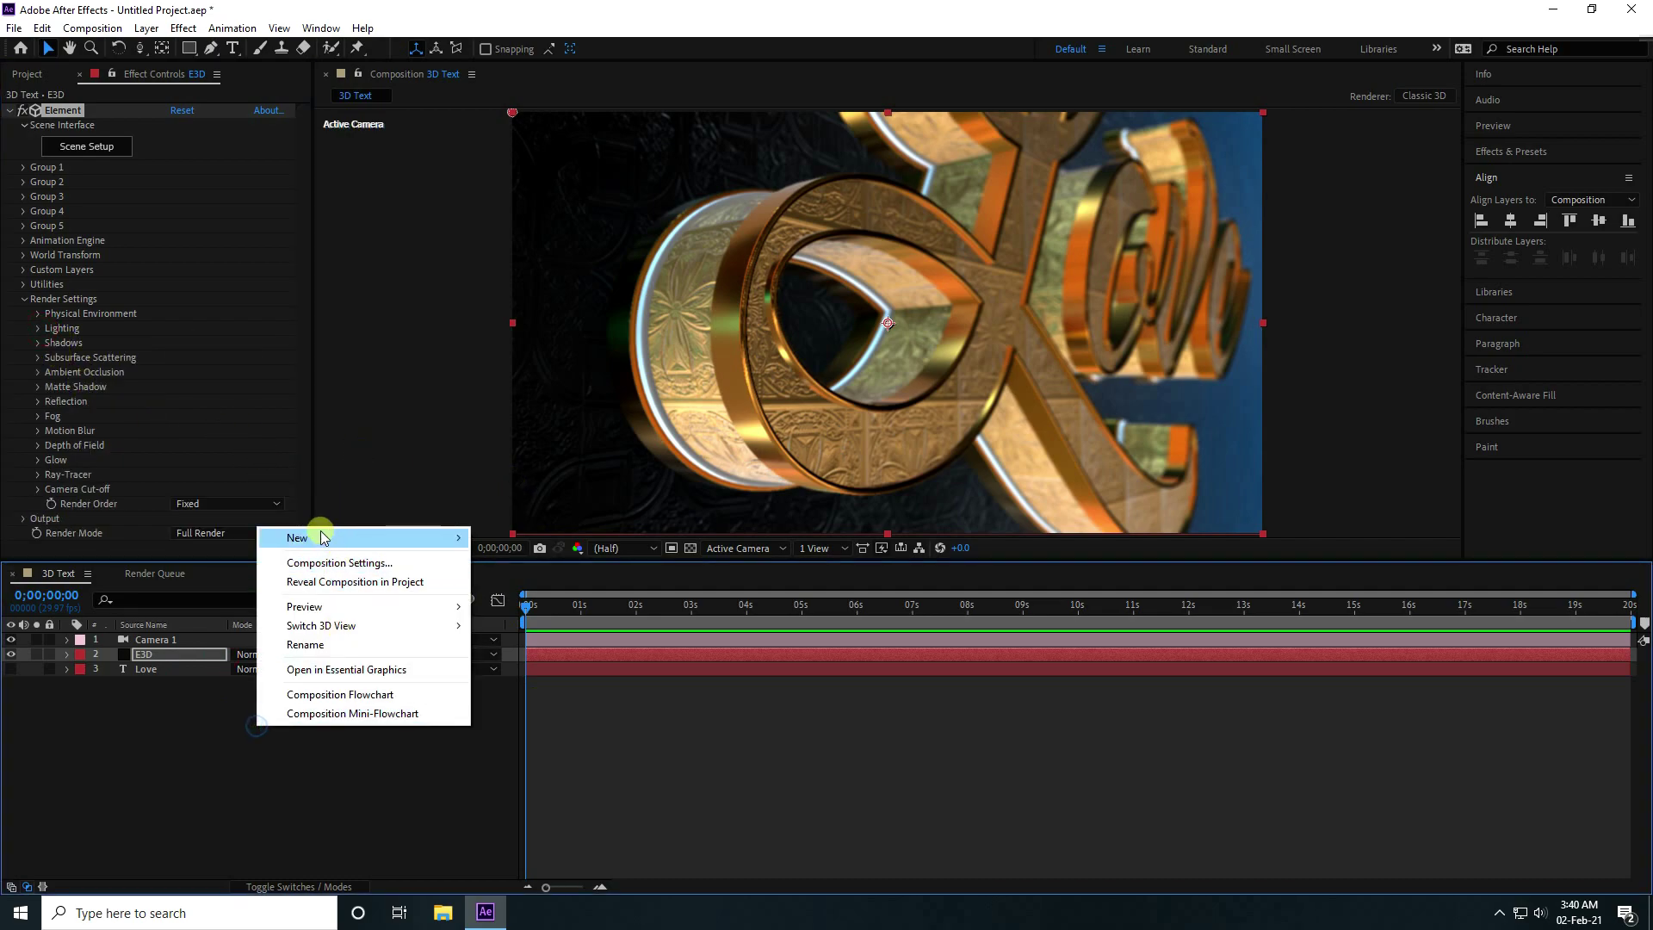
mouse_move(318, 537)
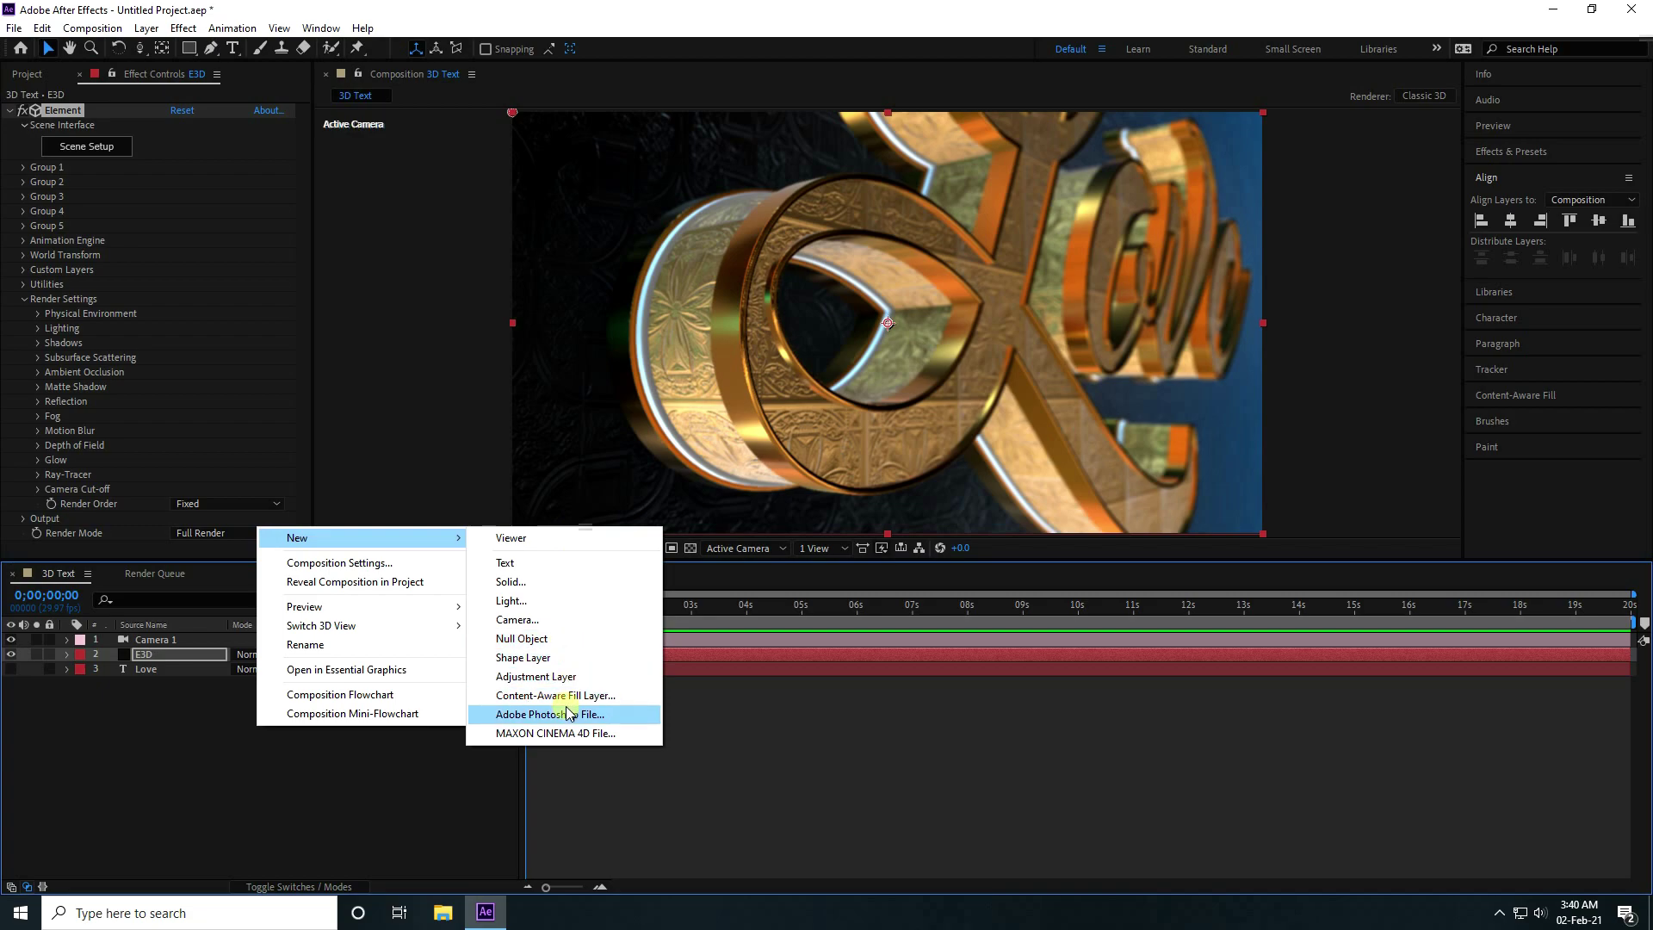
left_click(528, 677)
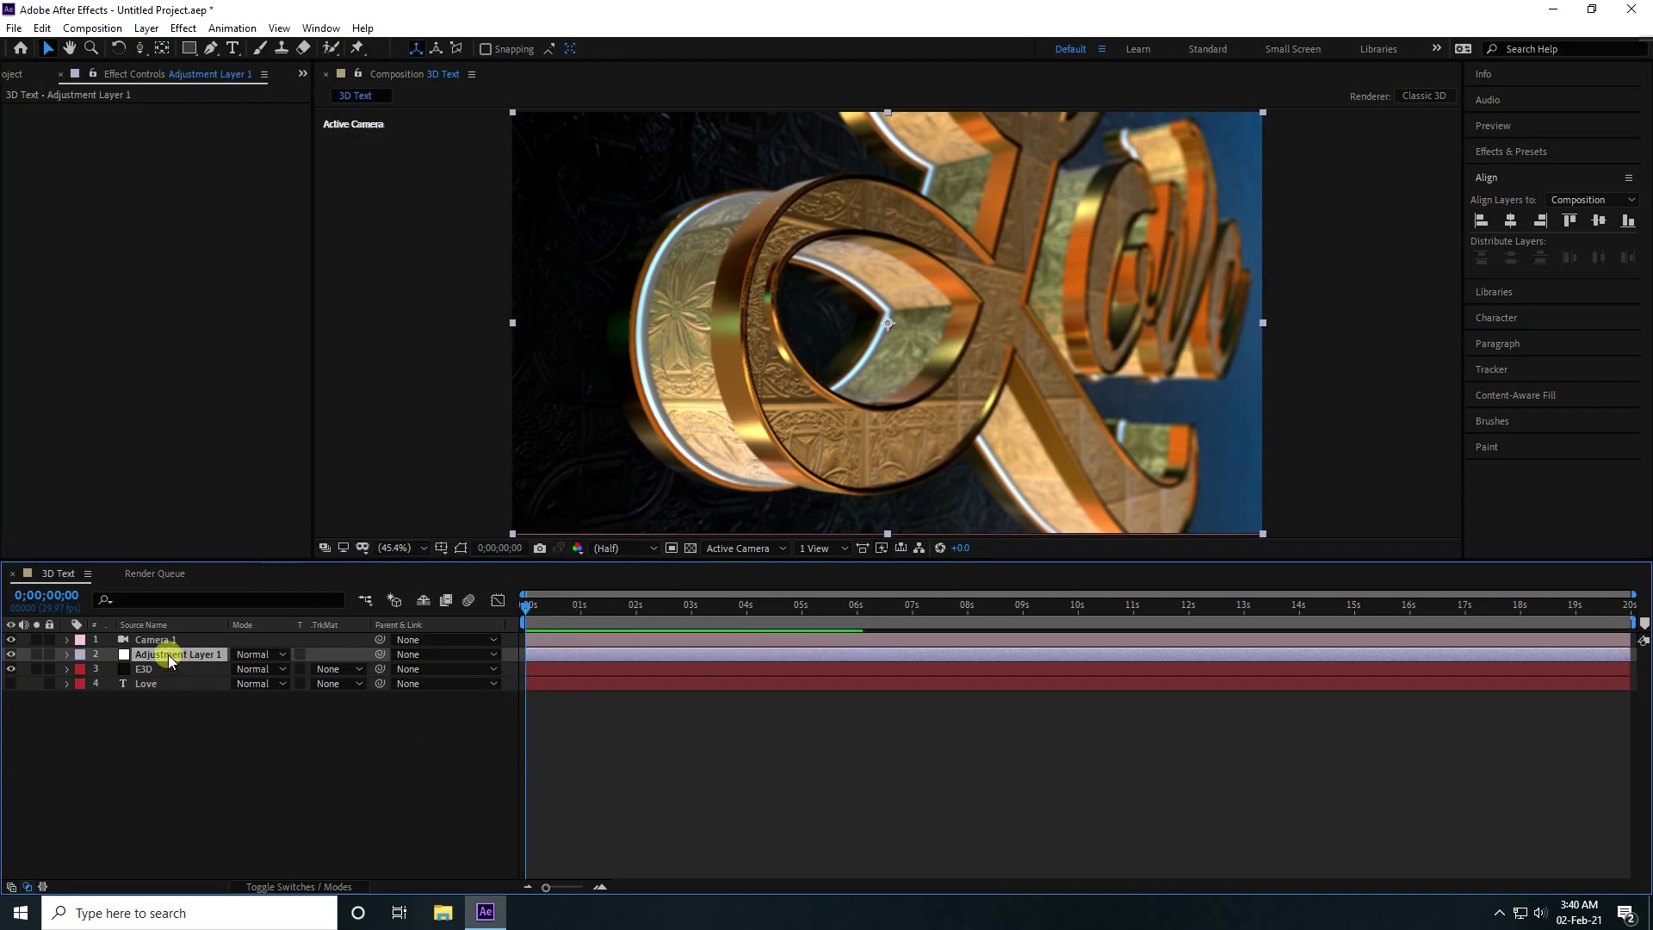
left_click_drag(167, 652, 166, 637)
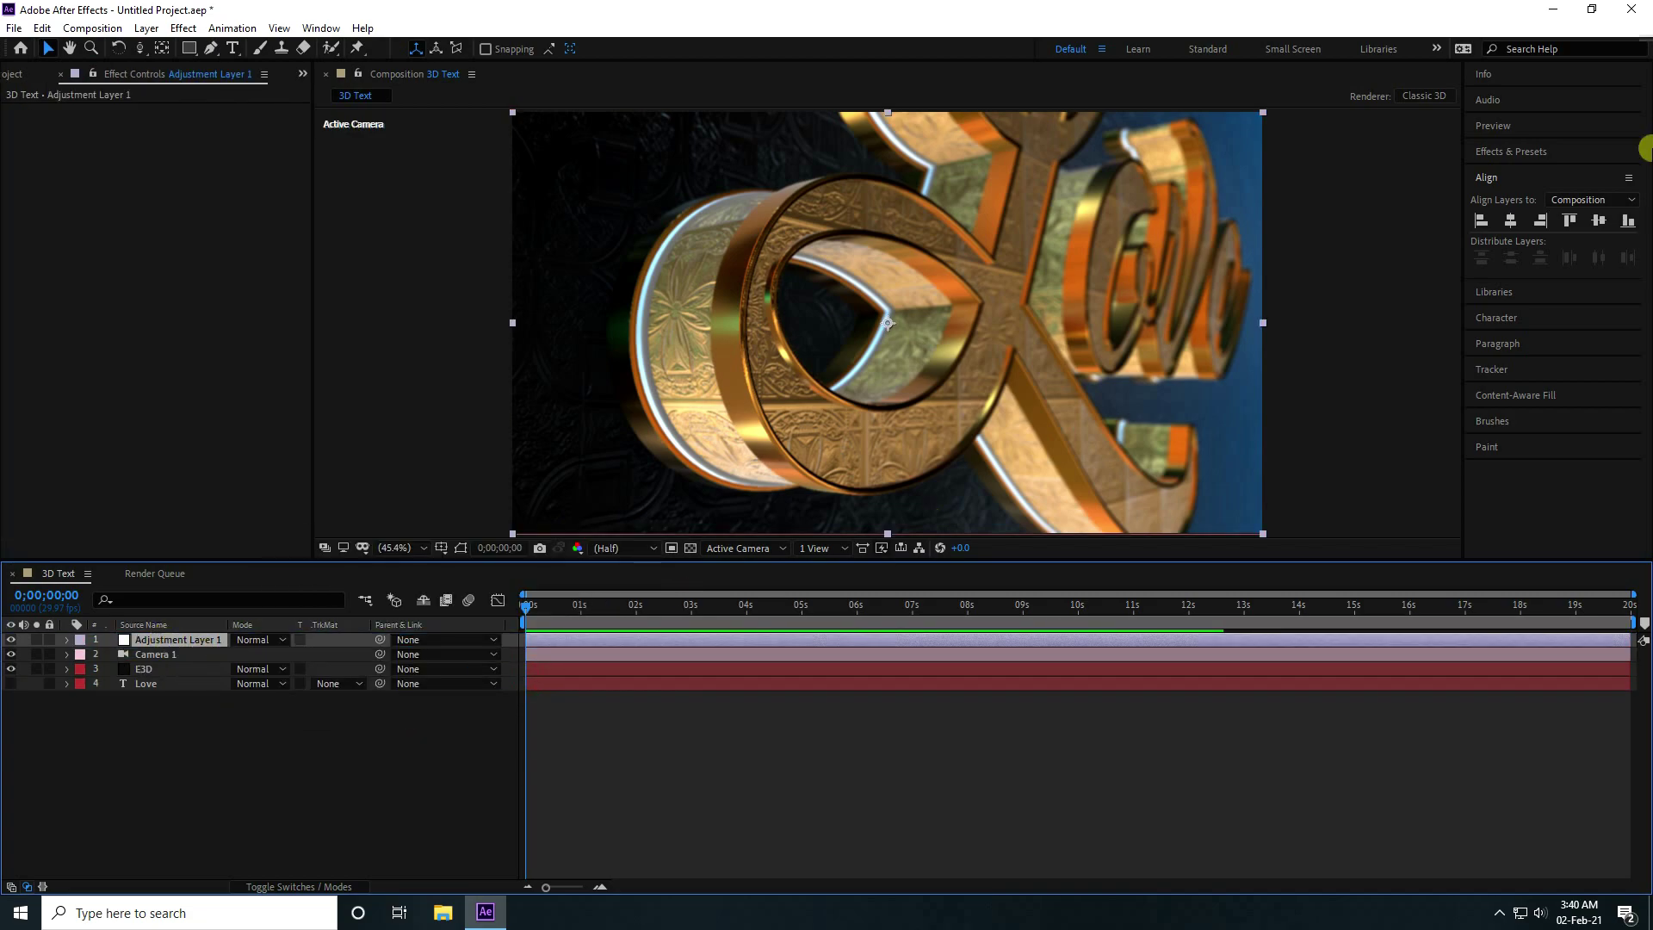
Step: Find the Curves color correction effect by searching "cur" and apply it to the adjustment layer
left_click(1503, 149)
left_click(1521, 175)
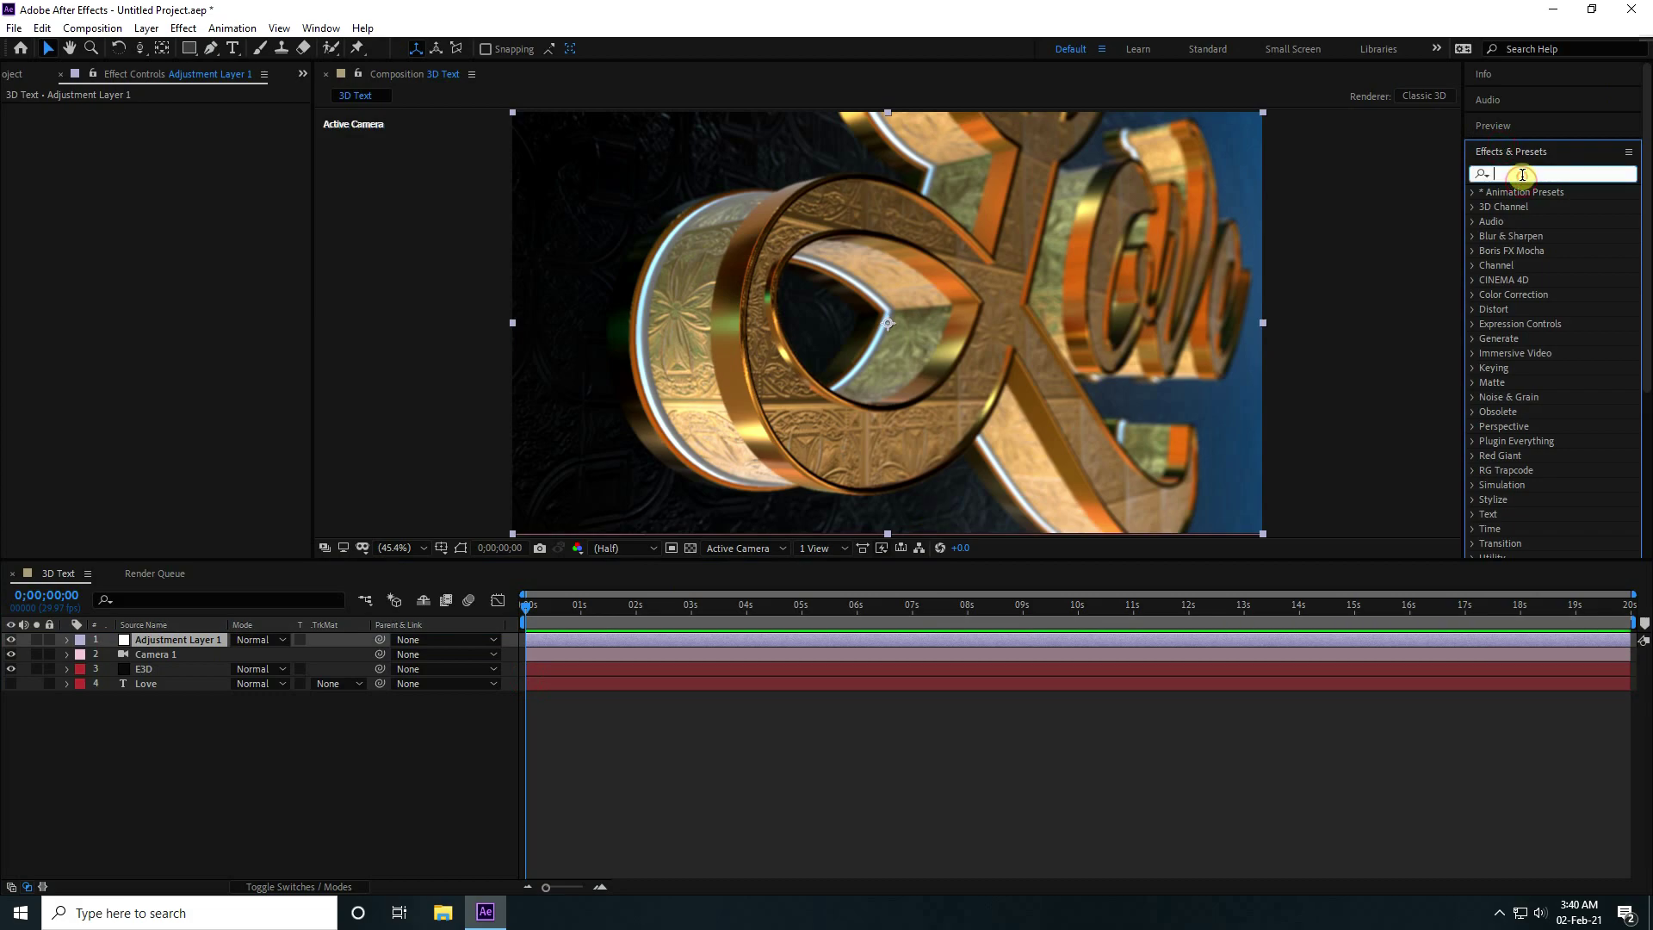
type("cu")
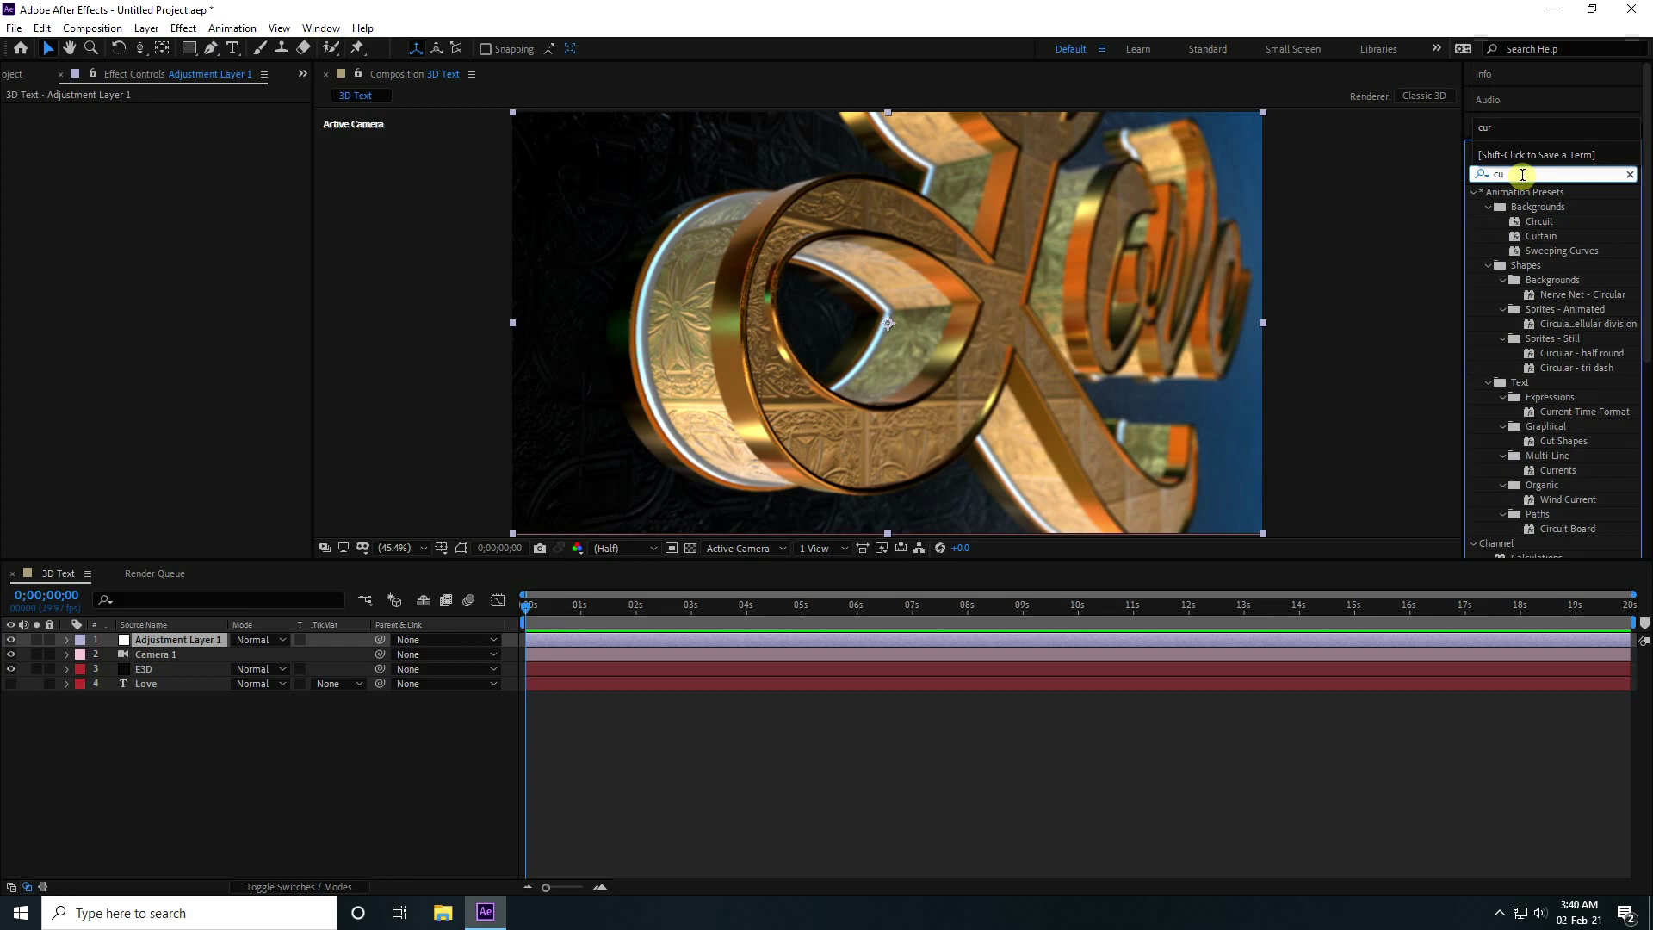
type("r")
left_click_drag(1540, 368, 184, 642)
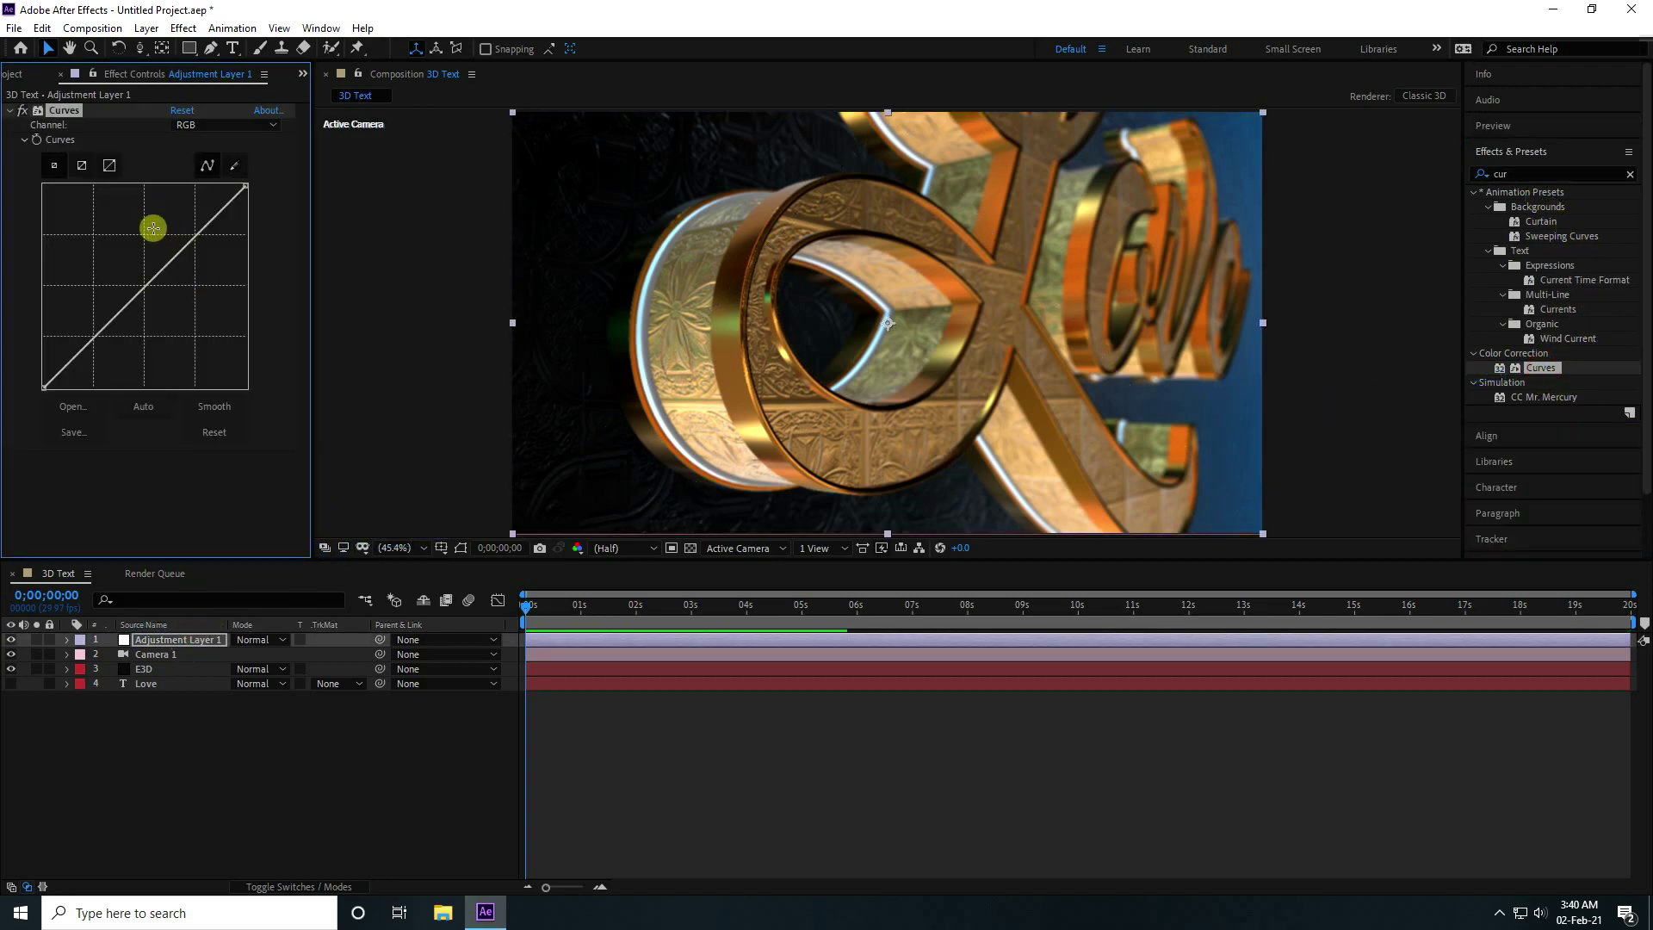
Step: Shape the RGB curve into a gentle S, raising the highlights and lowering the shadows to boost contrast
left_click_drag(198, 237, 189, 232)
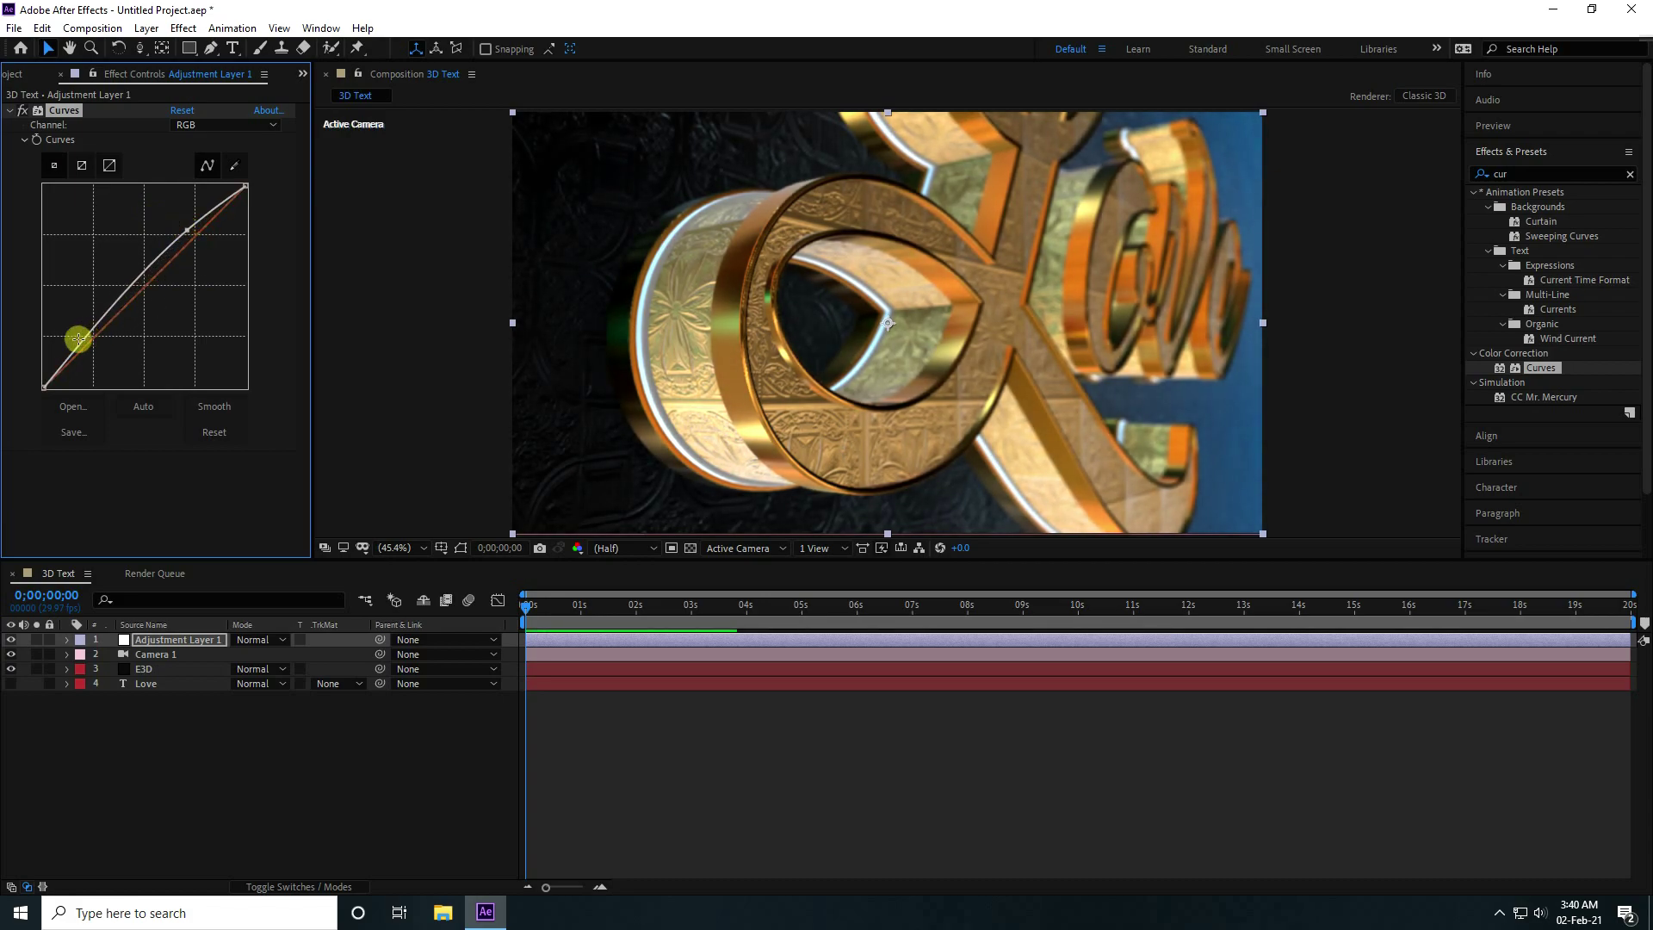
left_click_drag(77, 349, 93, 344)
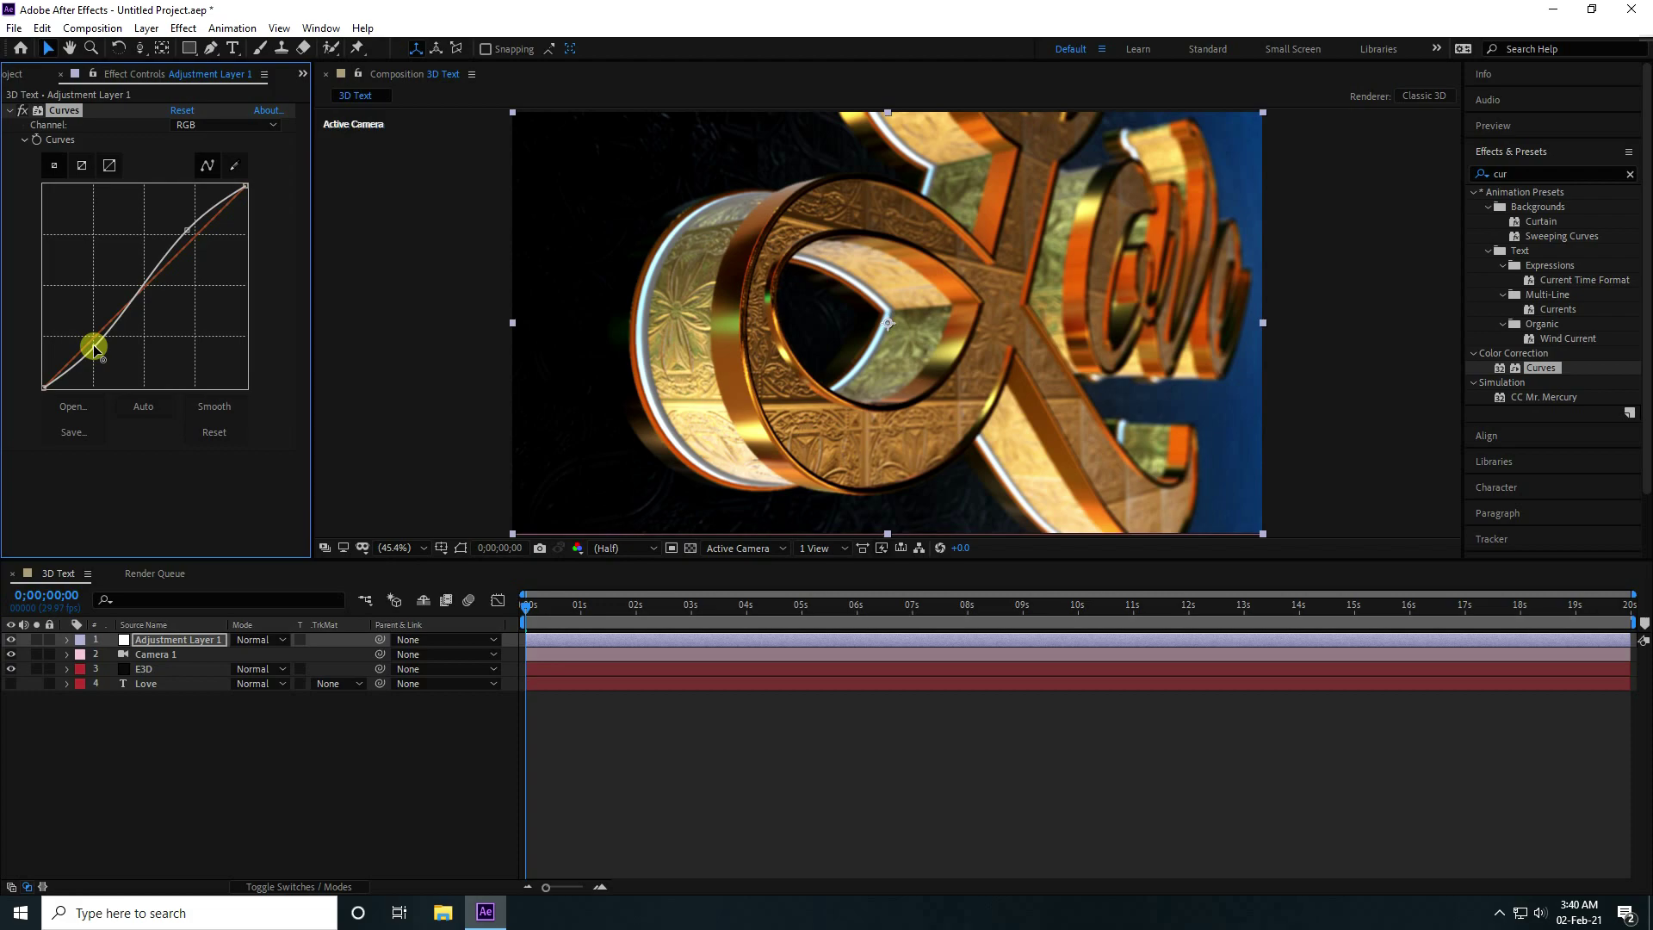
mouse_move(186, 230)
left_mouse_down()
mouse_move(173, 224)
mouse_move(193, 243)
mouse_move(184, 228)
left_mouse_up()
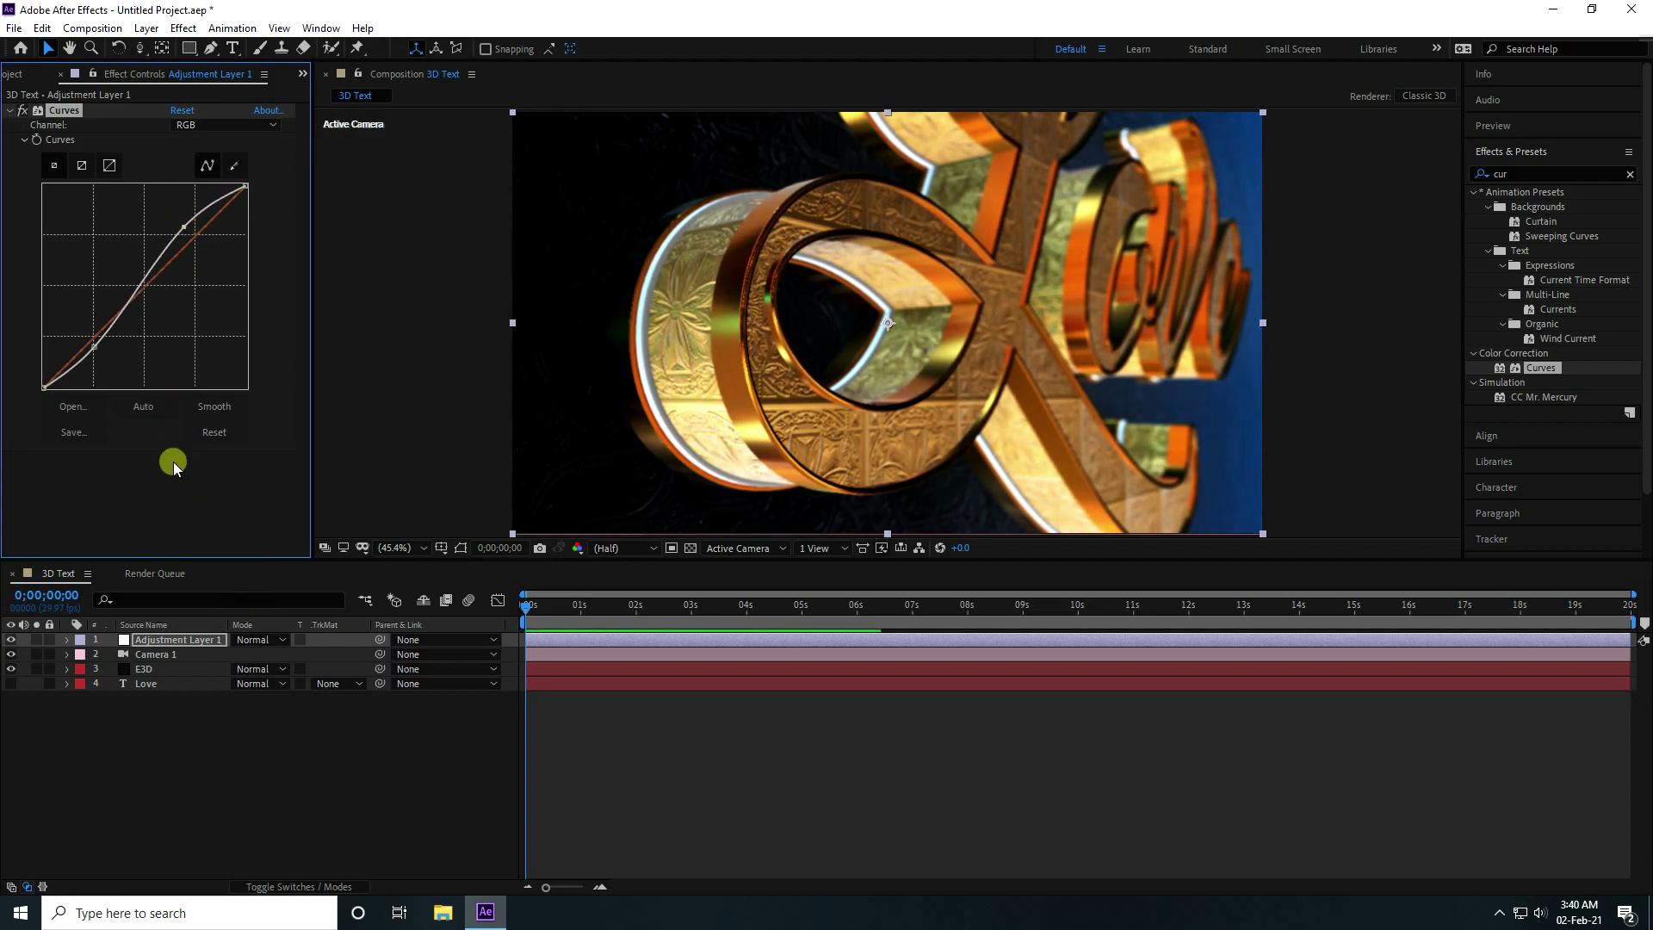
Step: Find the Stylize Glow effect by searching "glo" and apply it to the adjustment layer
left_click(1533, 171)
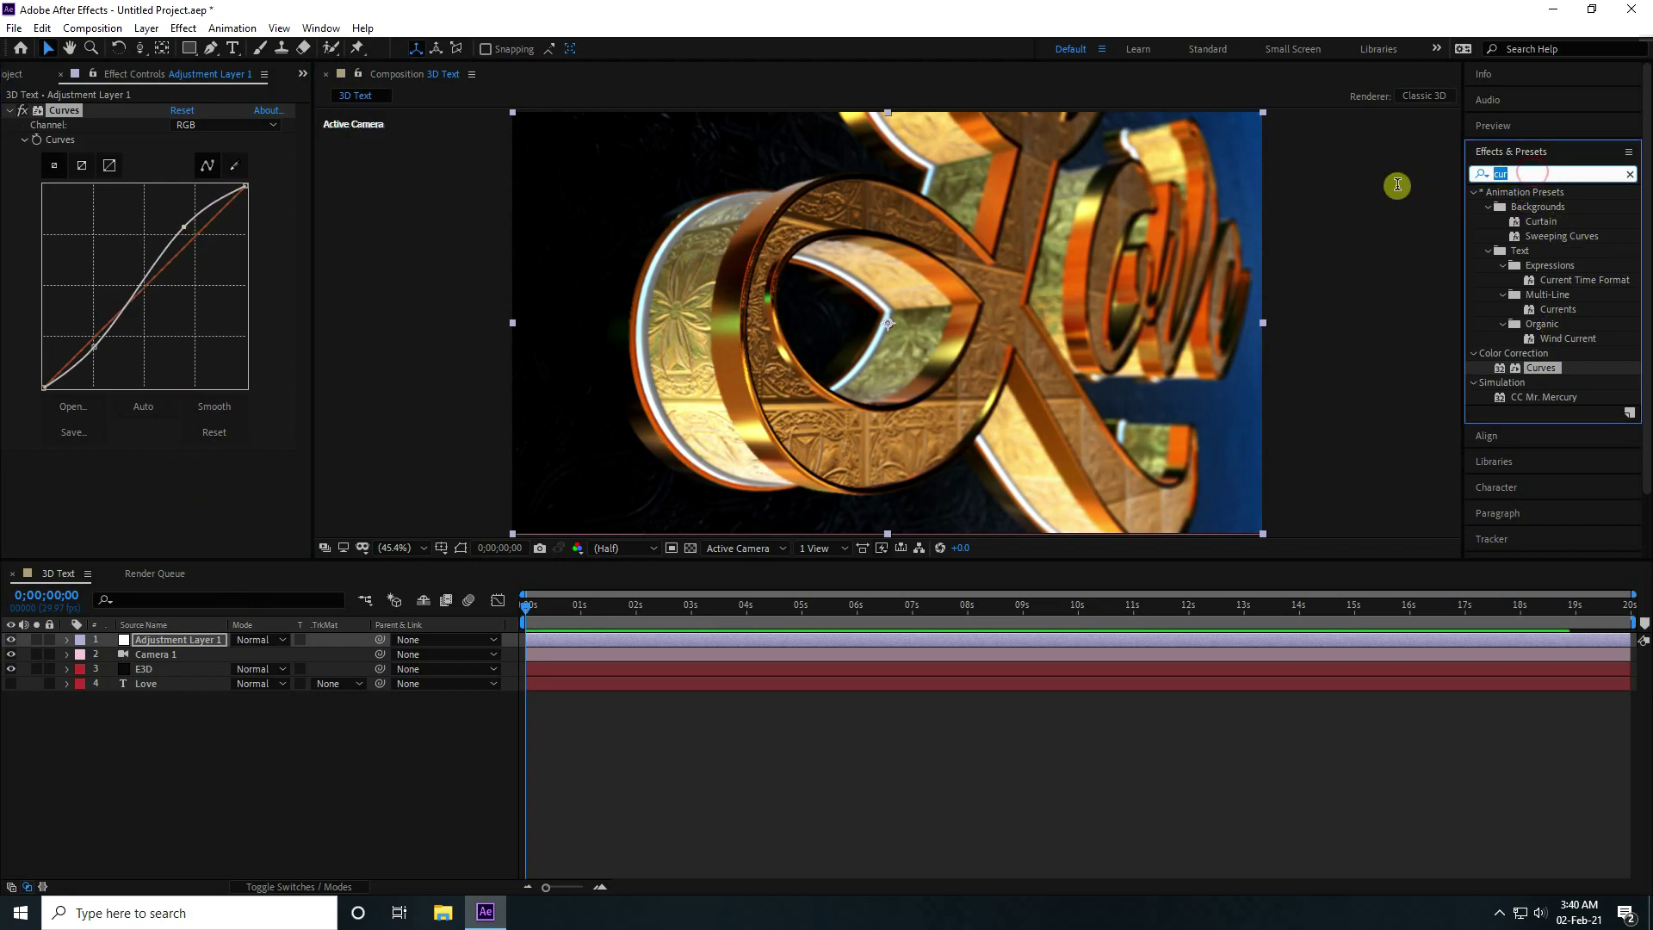
type("glo")
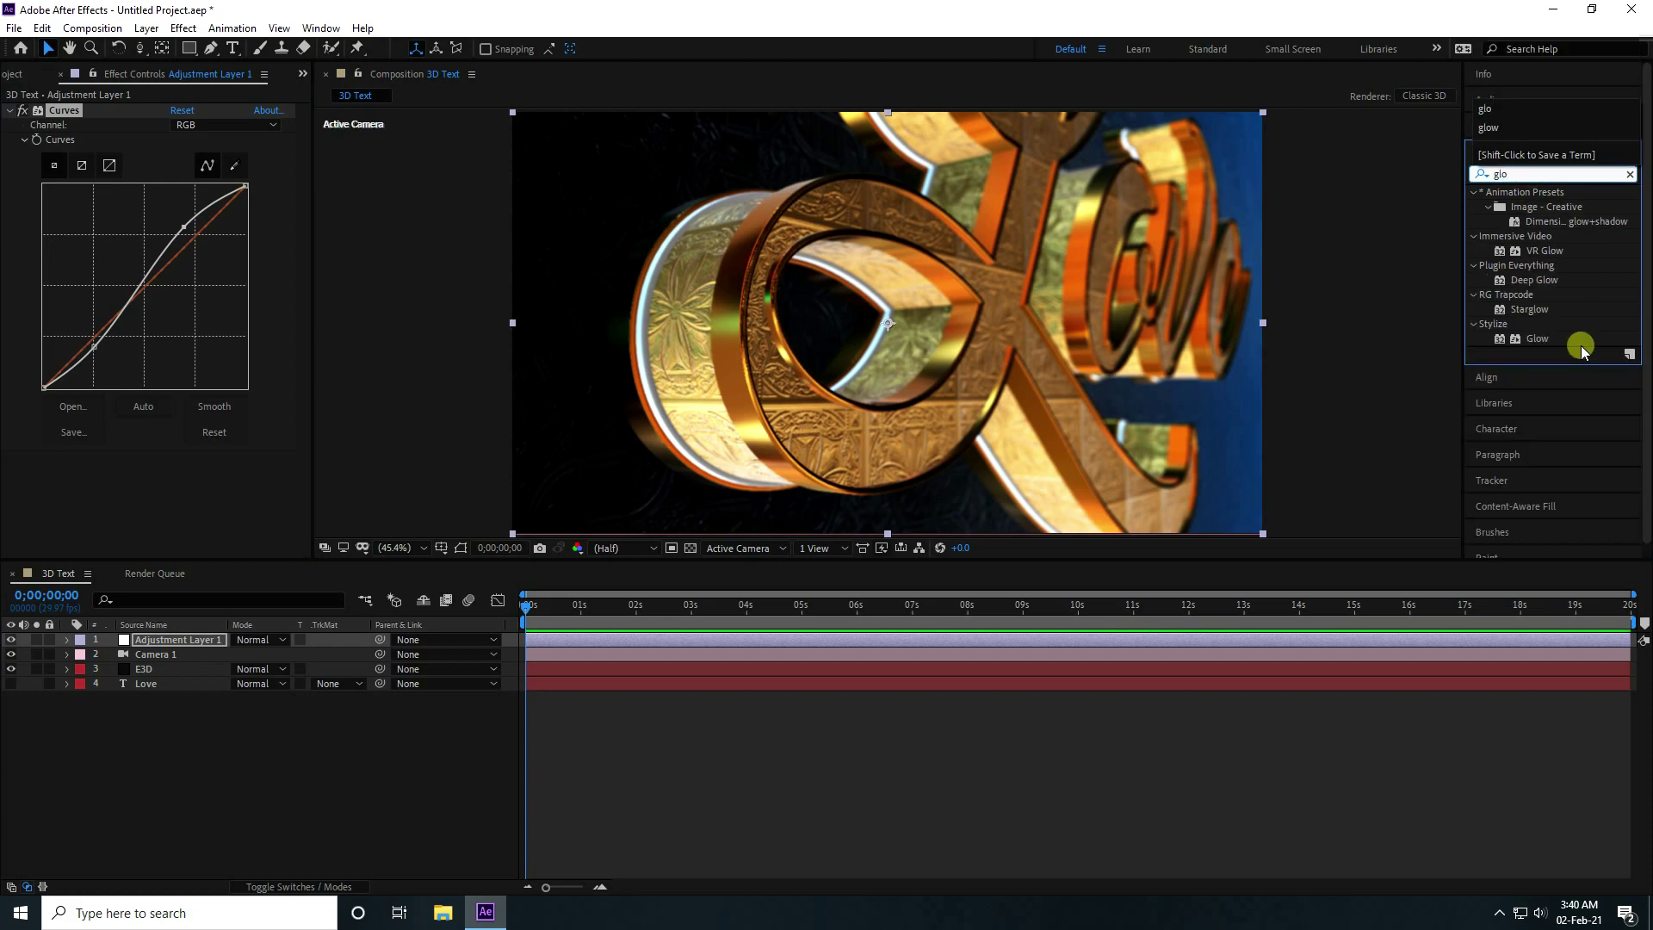
left_click_drag(1537, 338, 191, 648)
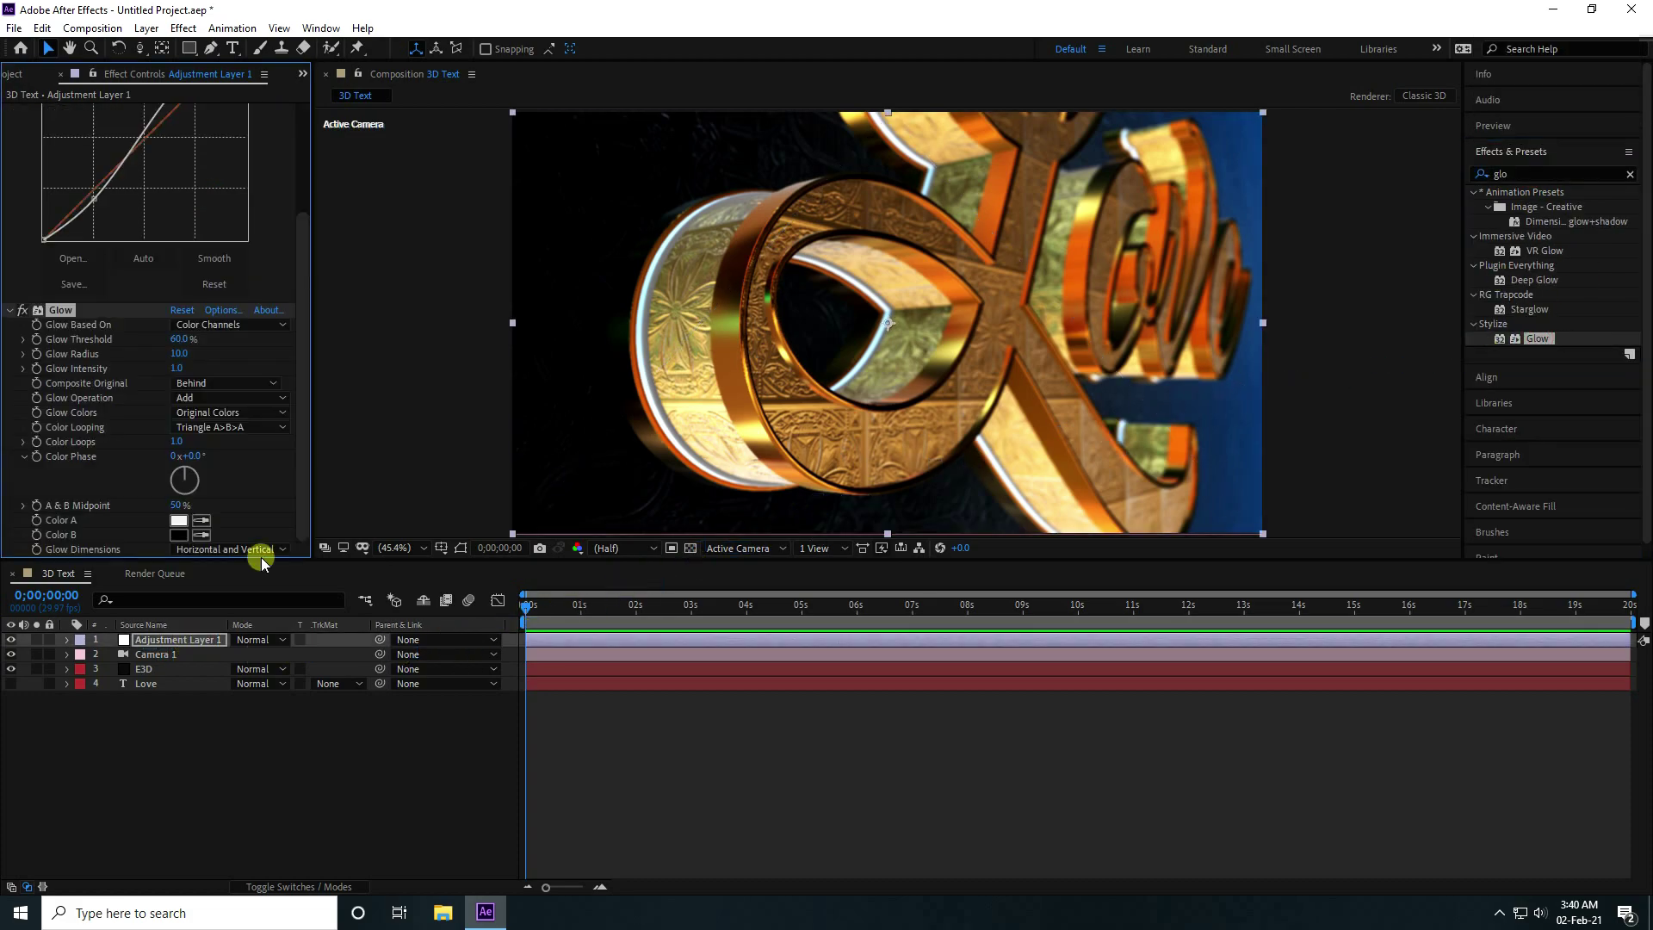
Step: Set the Glow effect's radius to 500 and its threshold to 70%
left_click(181, 353)
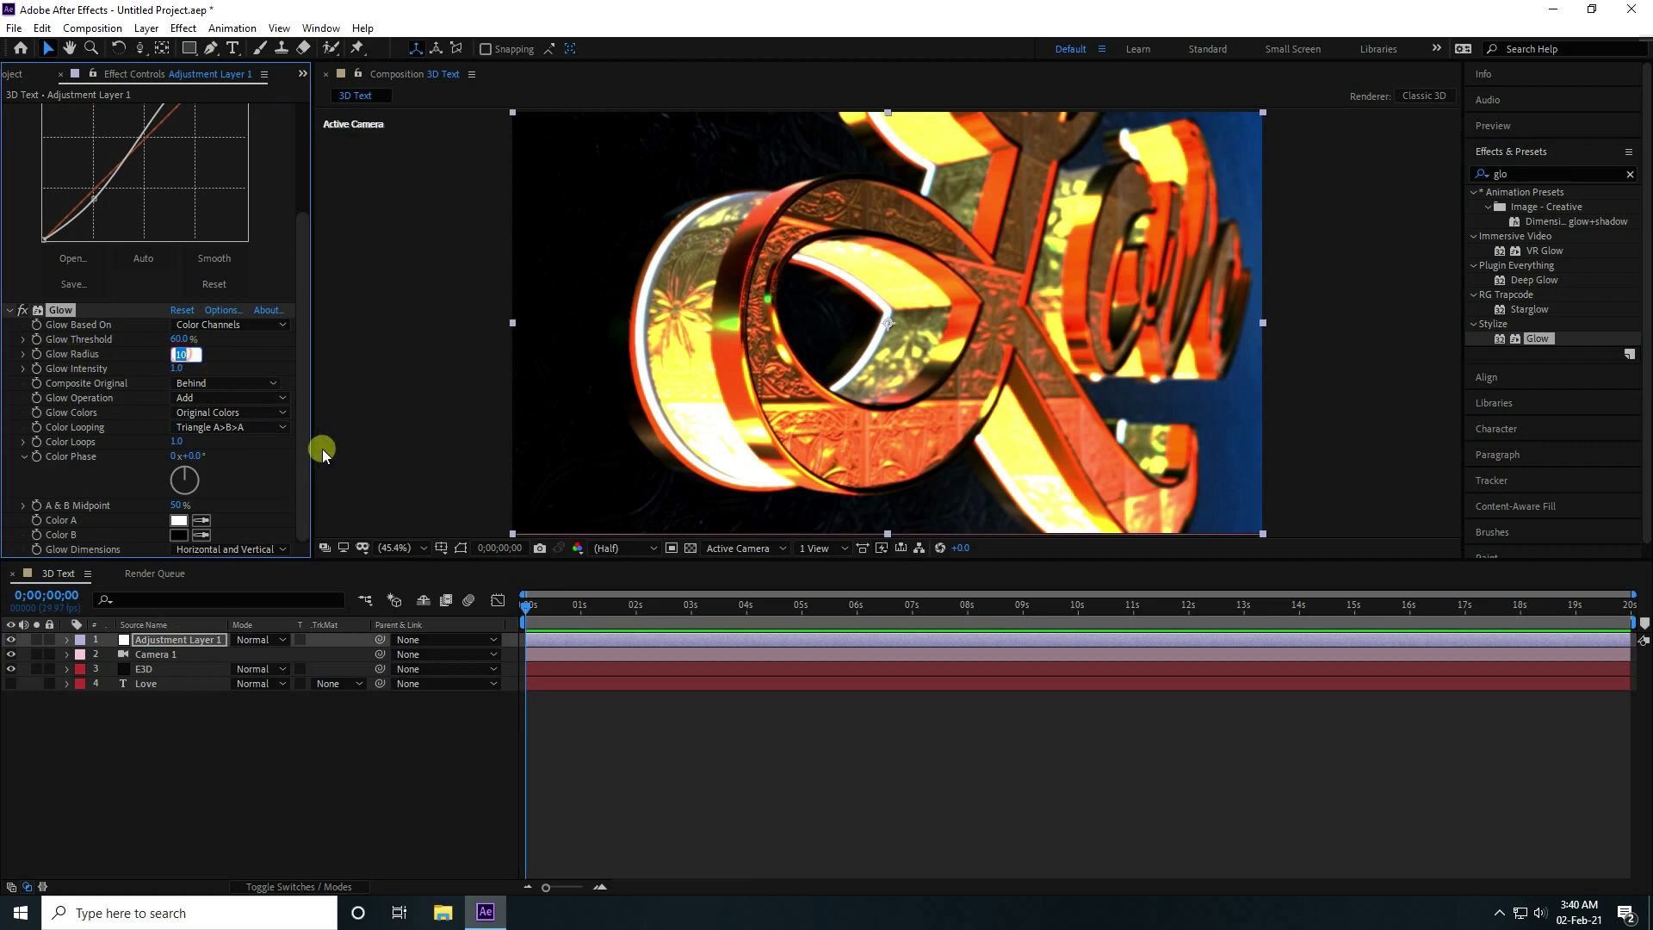
type("500")
key("Return")
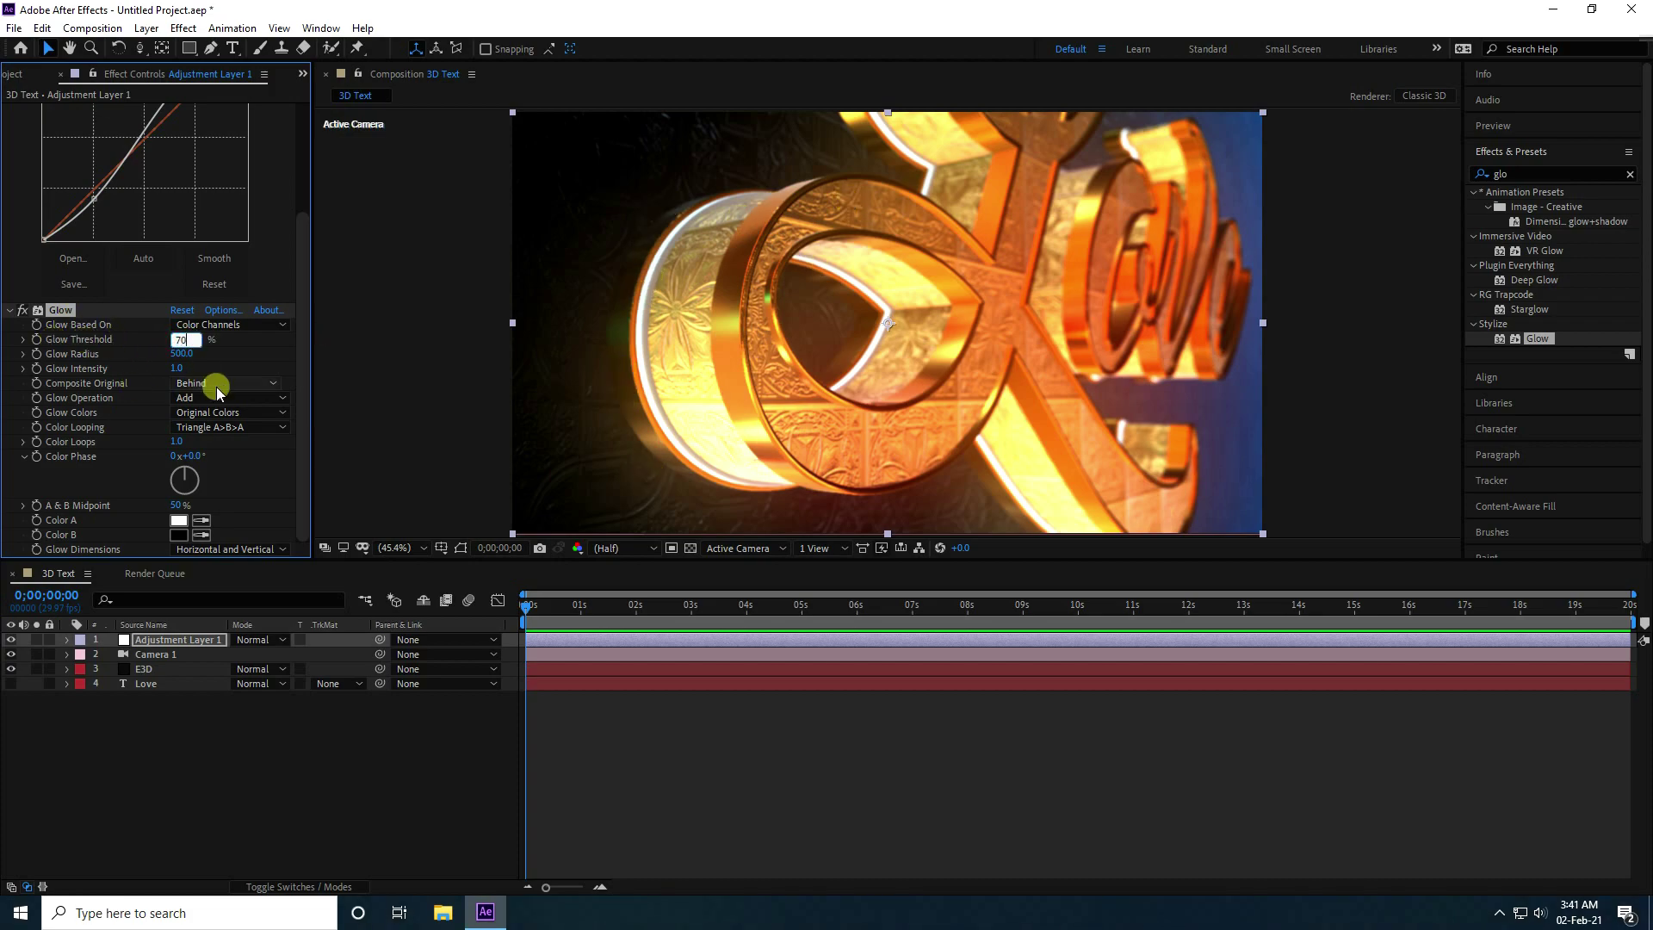
type("70")
key("Return")
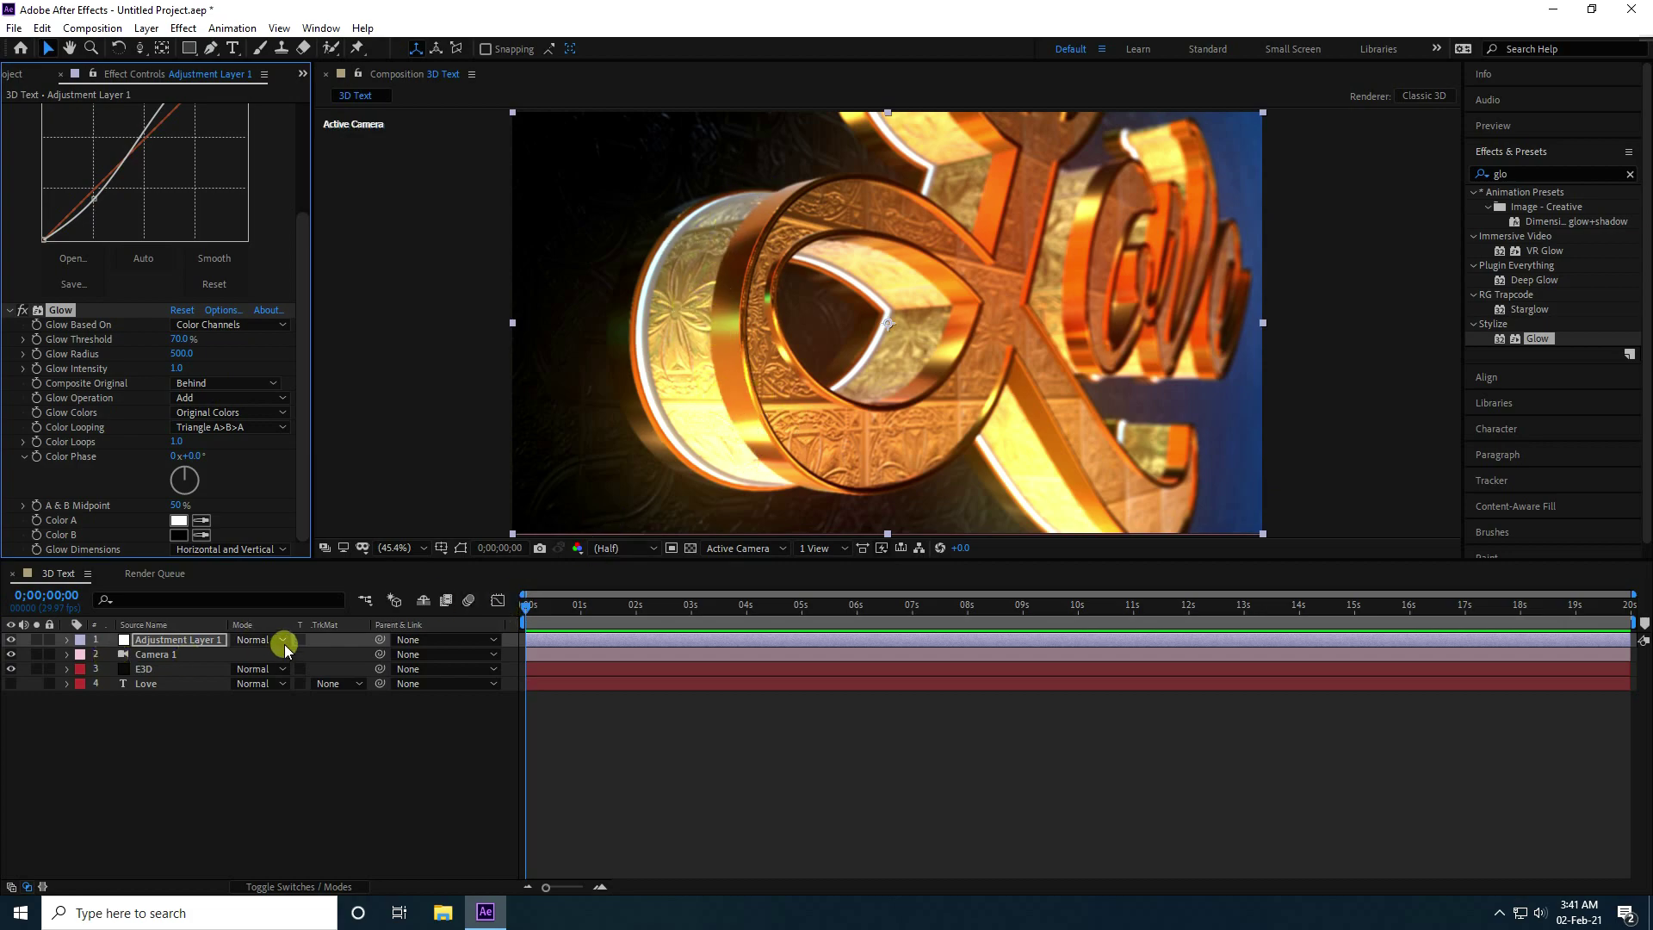
Step: Enable keyframing for Camera 1's Position and Focus Distance at the start of the composition, and collapse its properties
left_click(67, 654)
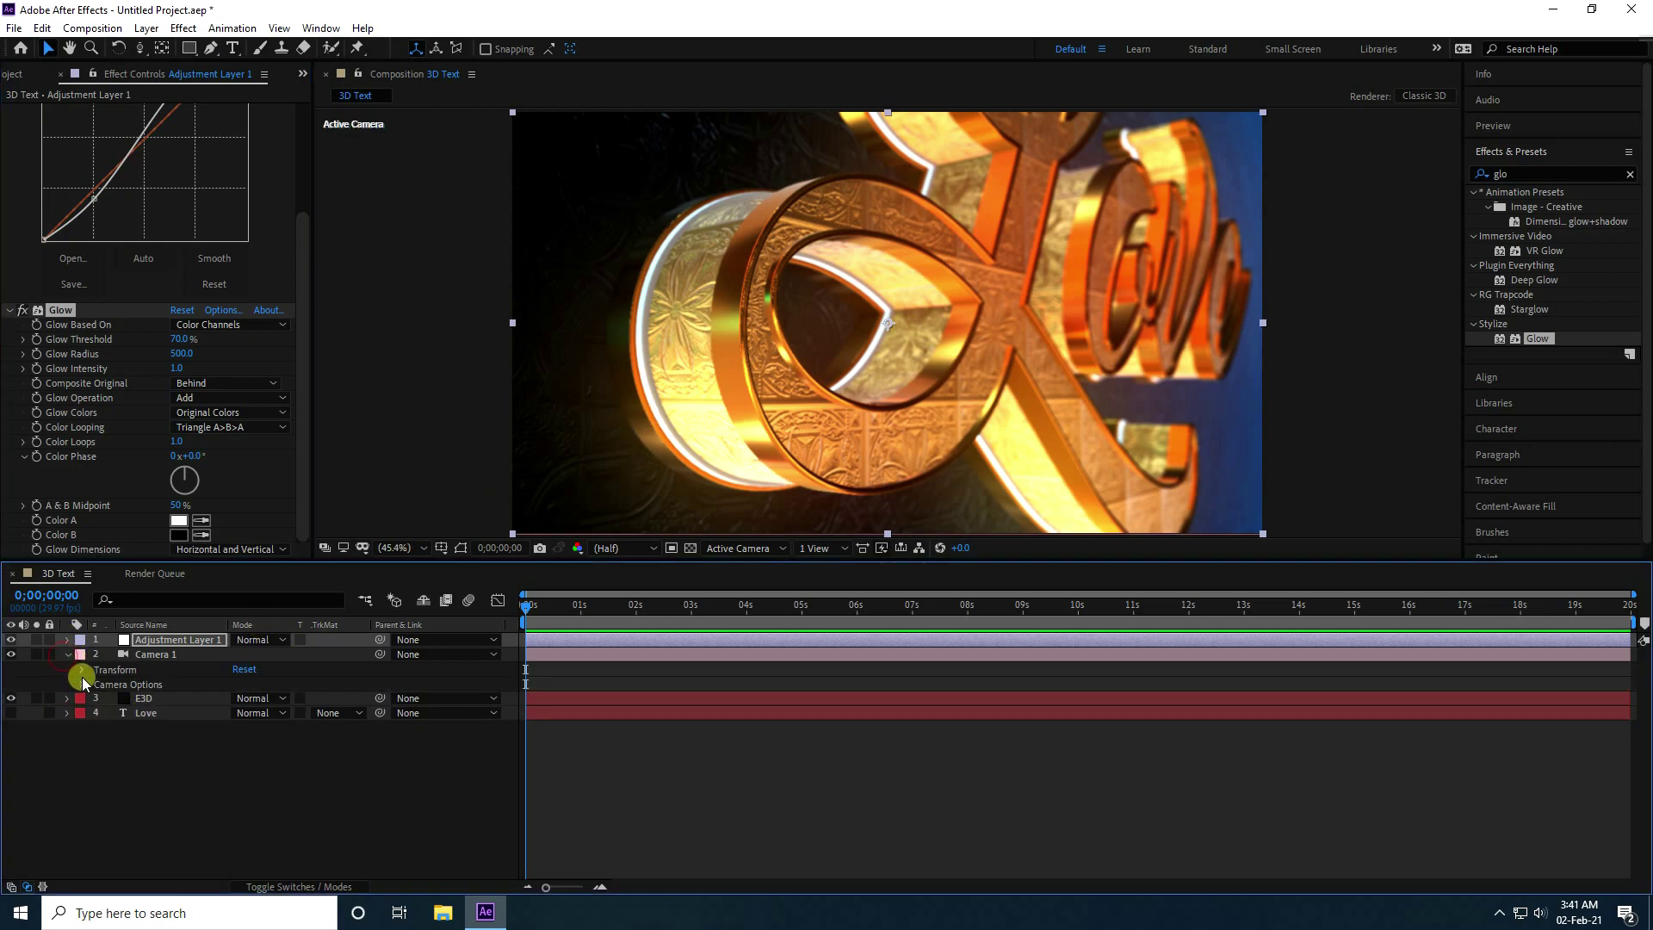
left_click(79, 670)
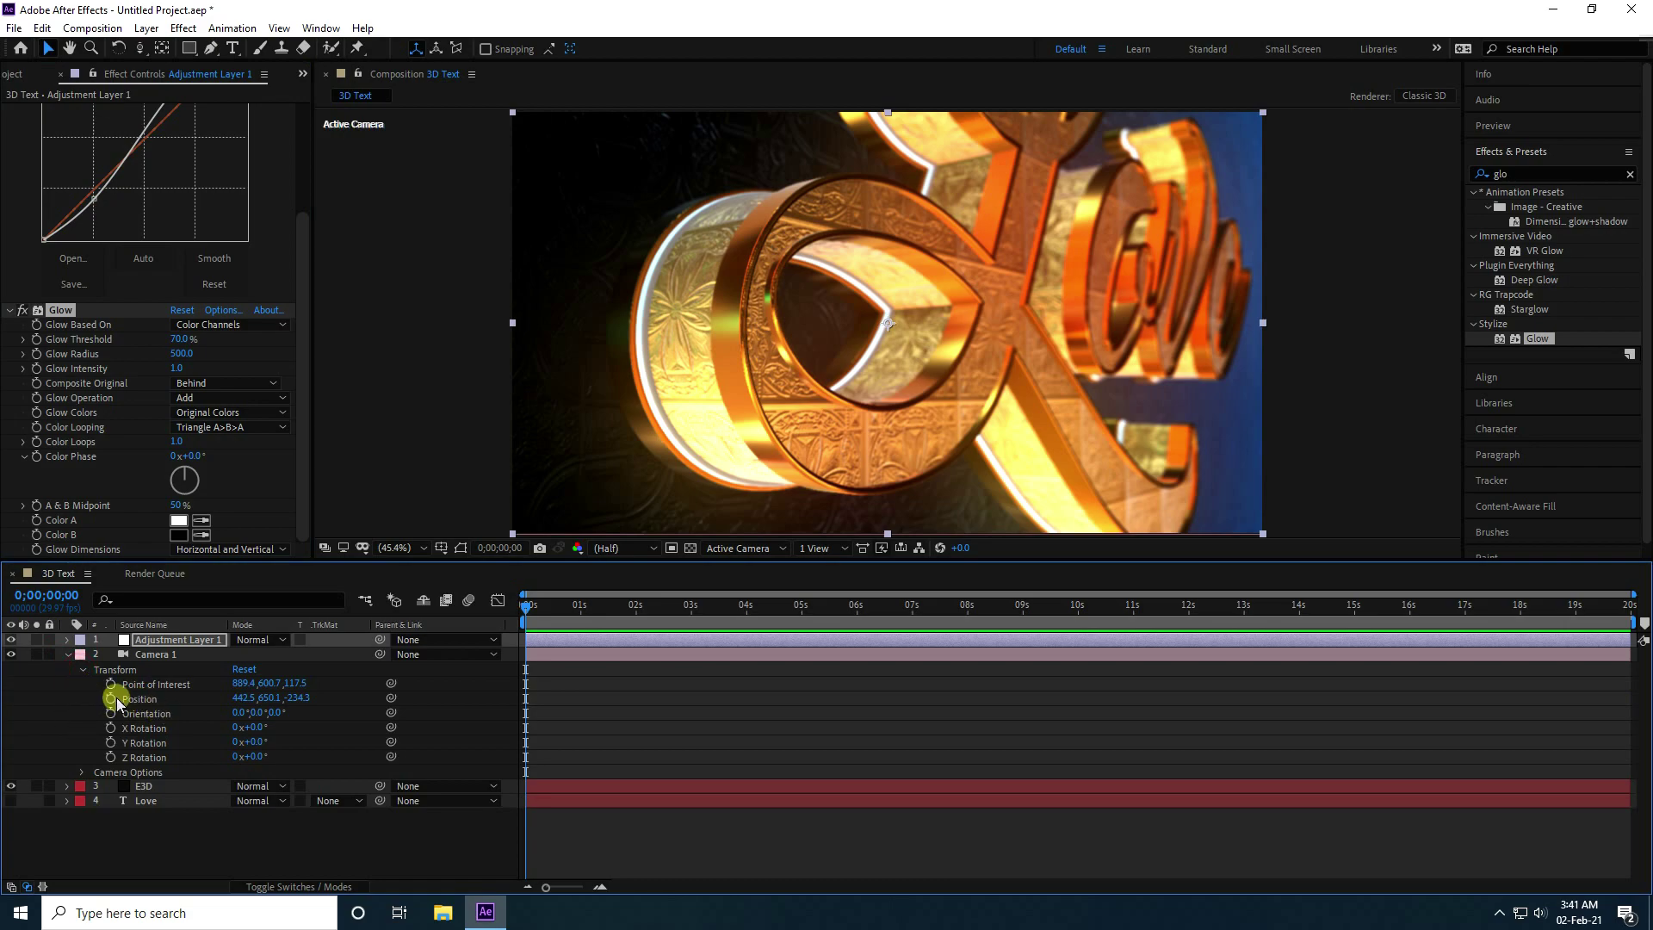
left_click(110, 697)
left_click(68, 654)
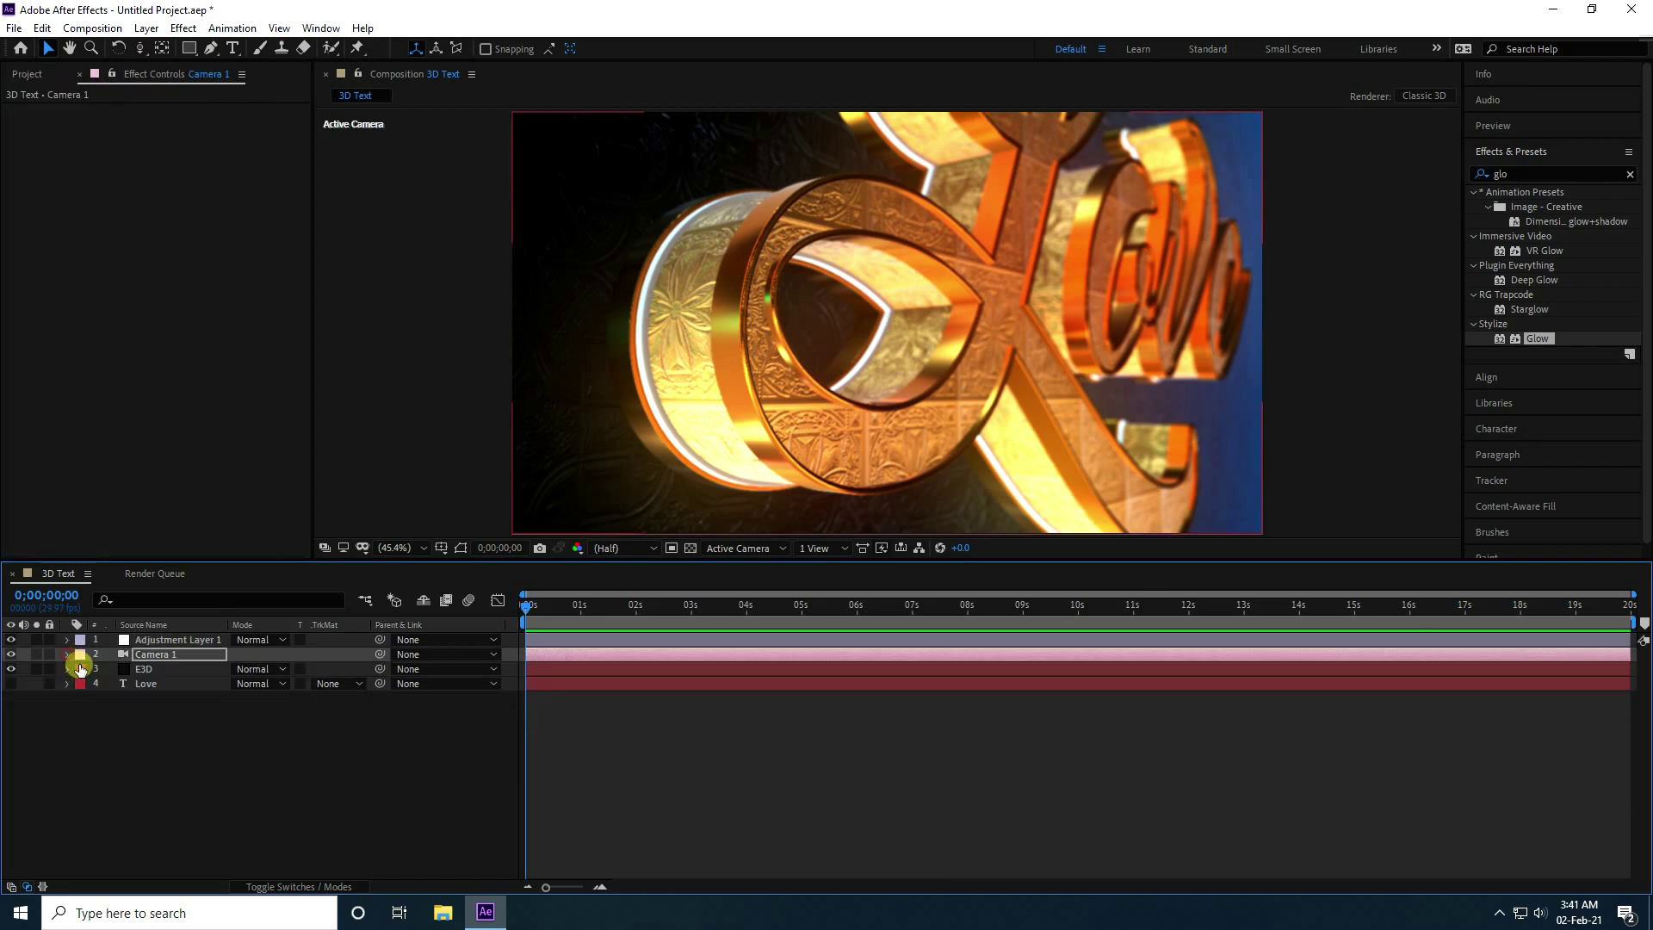
left_click(66, 655)
left_click(84, 669)
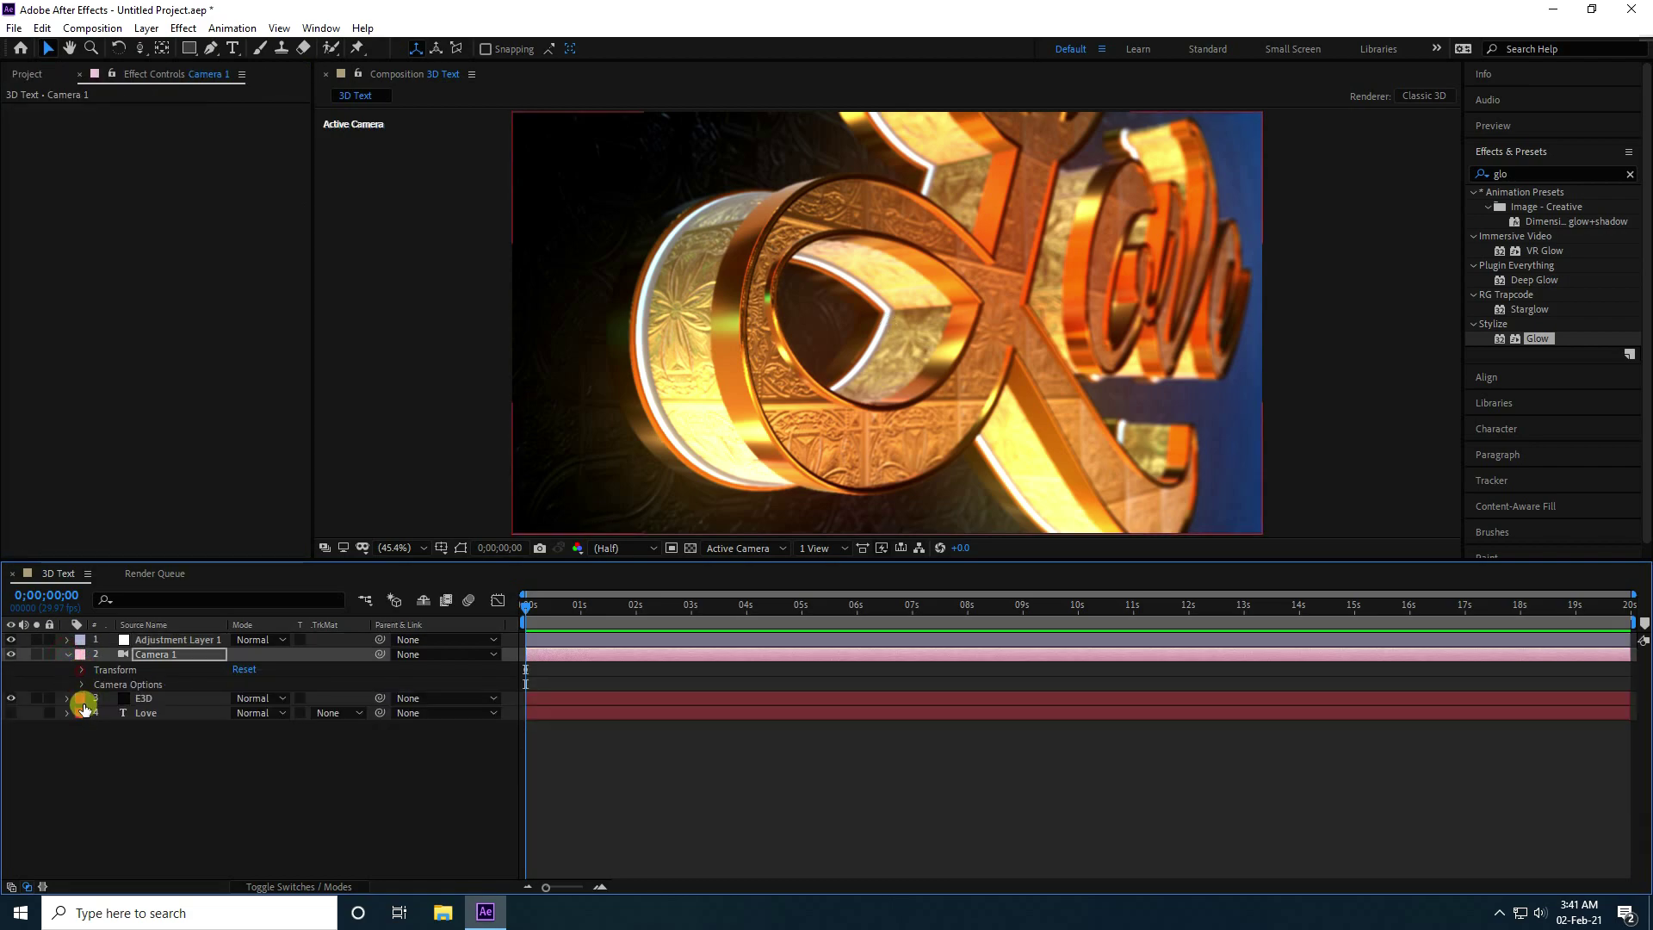
left_click(81, 681)
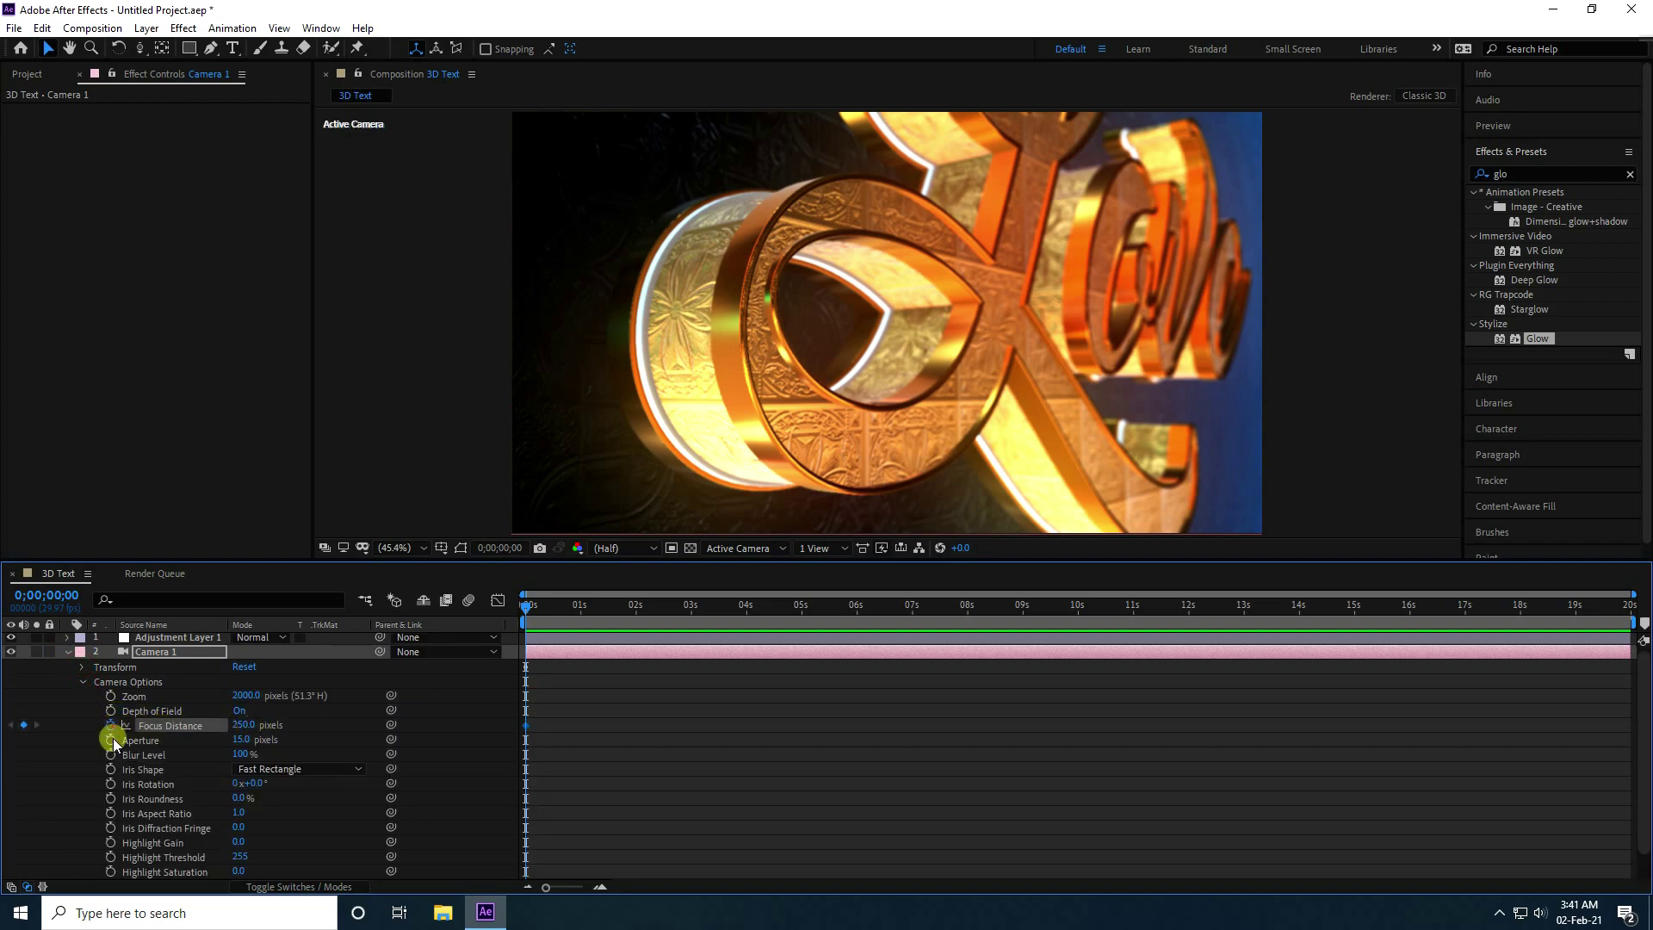
left_click(68, 651)
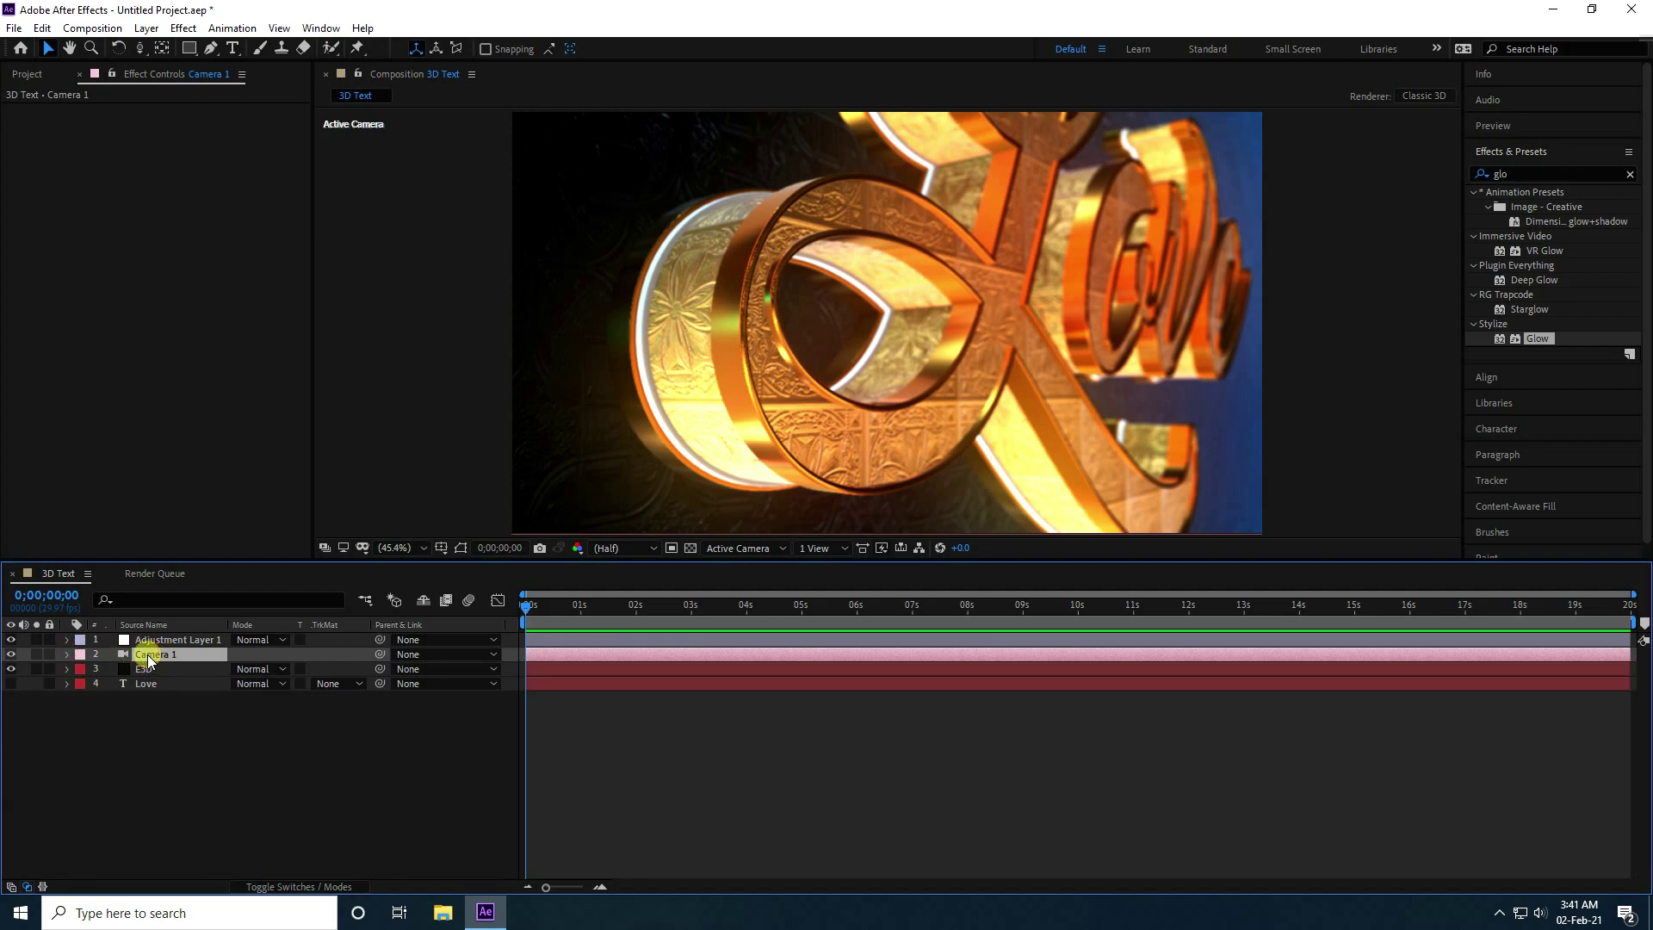
Step: Show Camera 1's keyframed properties and, at 0;00;15;00, orbit the camera to the text's opposite side, at about position 1324, 530, -246
key("u")
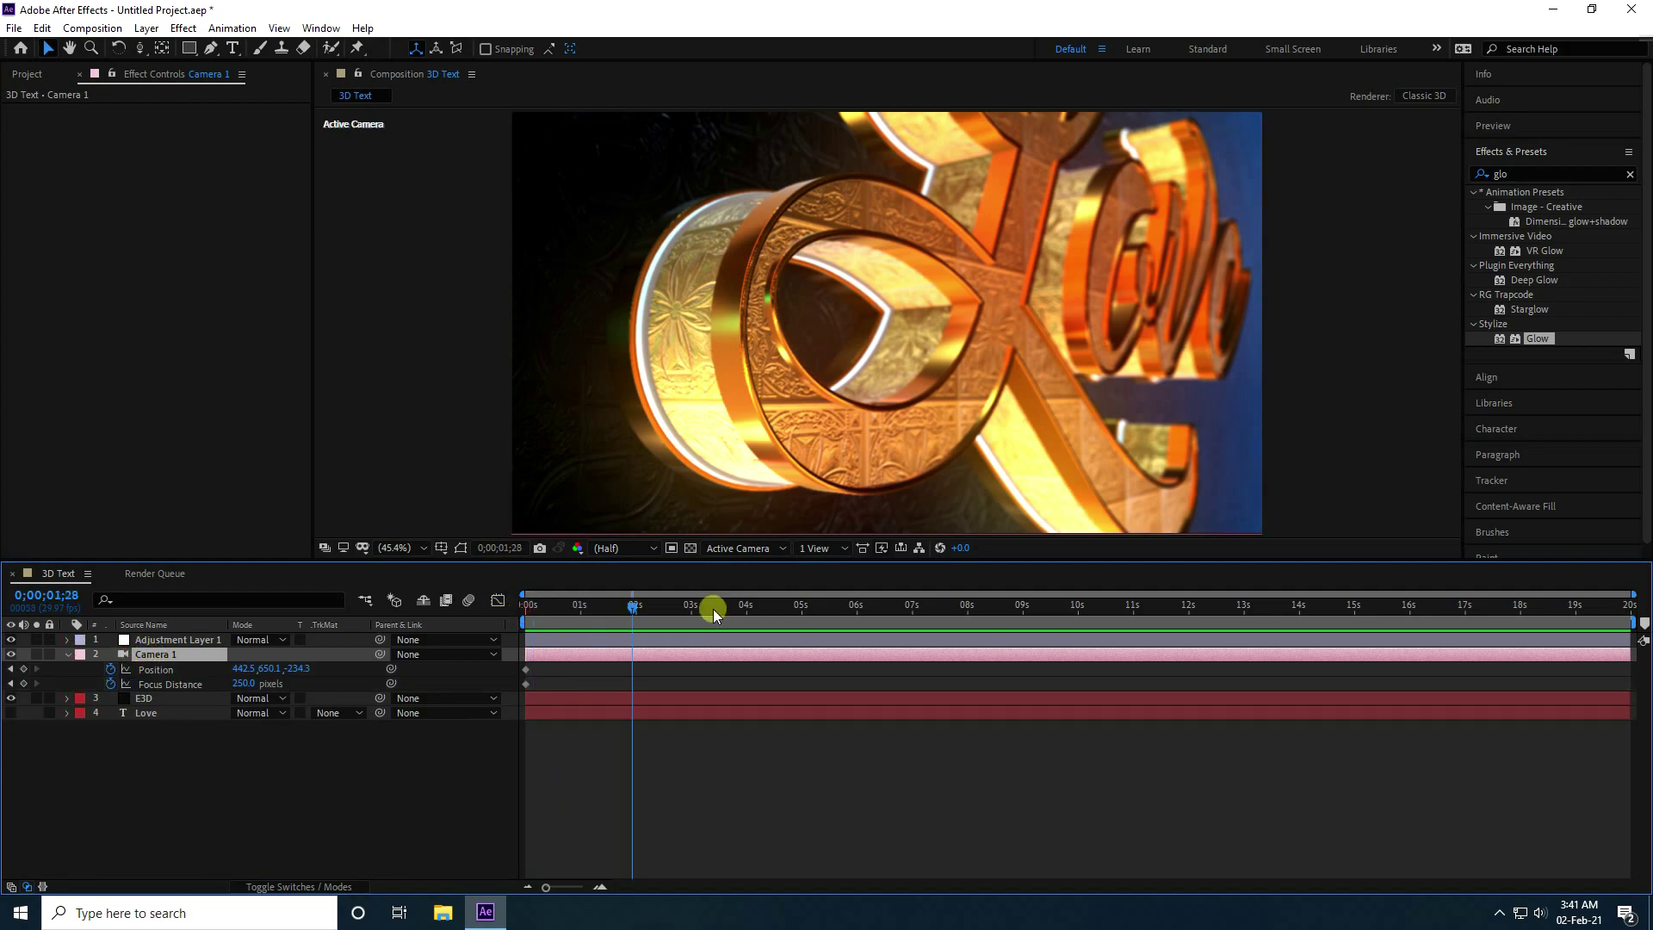
left_click_drag(1321, 676, 1355, 681)
left_click(117, 49)
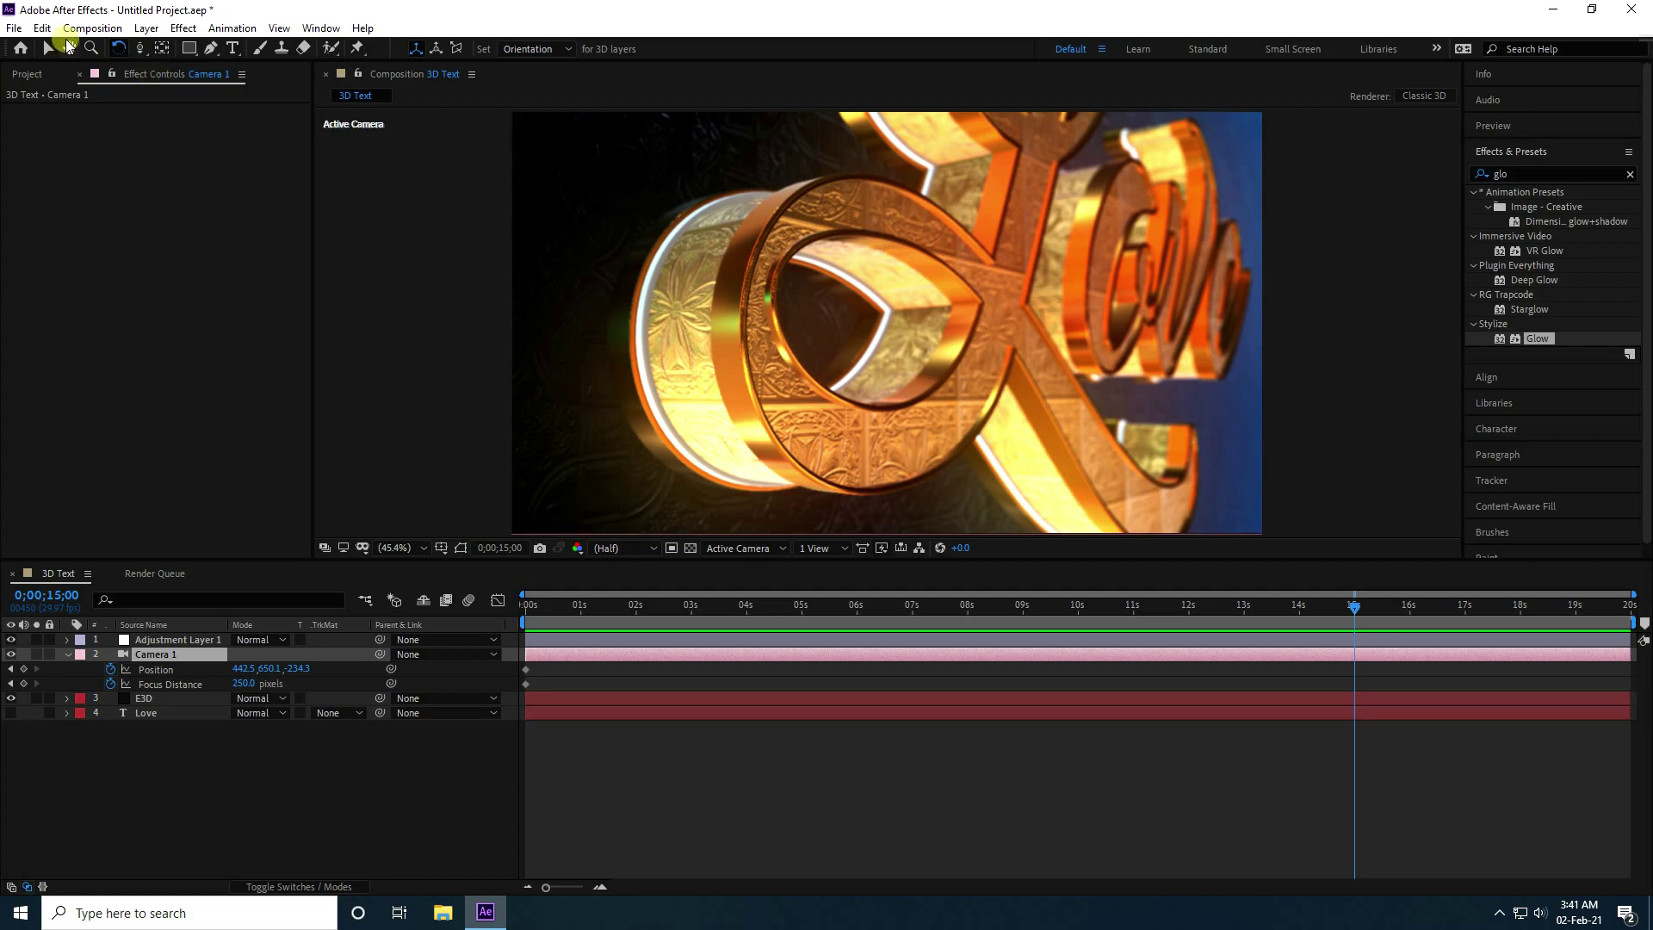
left_click_drag(141, 48, 220, 69)
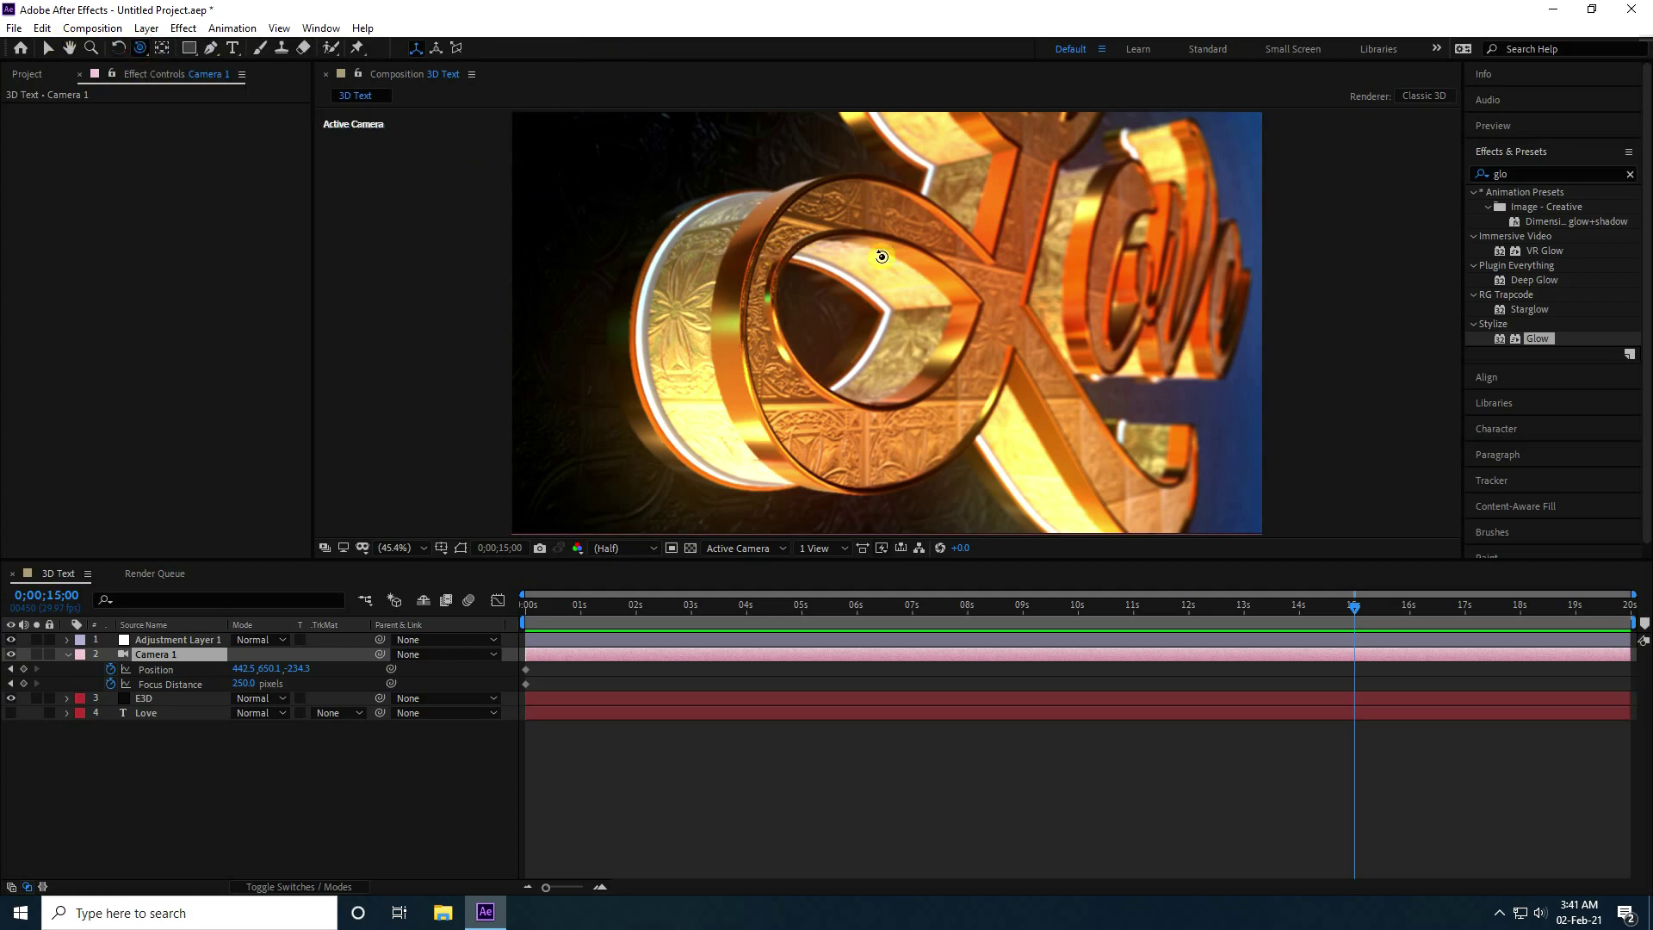
left_click_drag(1094, 263, 934, 282)
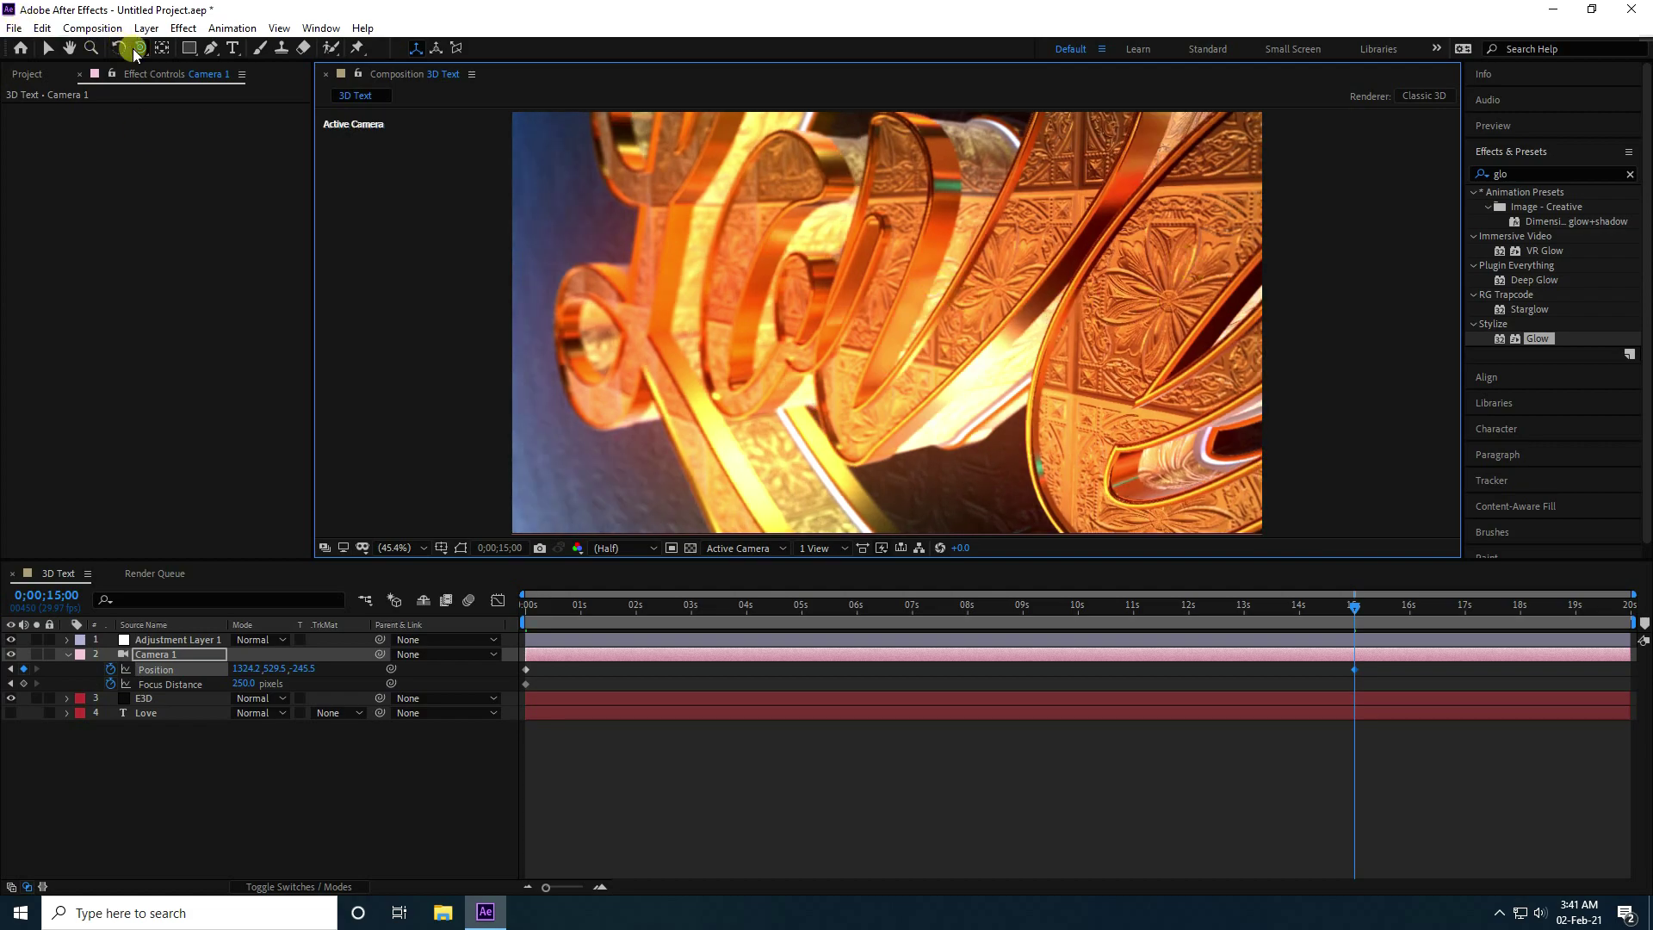
Step: Pan Camera 1 at 15 seconds to about position 1360, 525, -202, and check the camera move at 0;00;07;28
left_click_drag(150, 50, 203, 85)
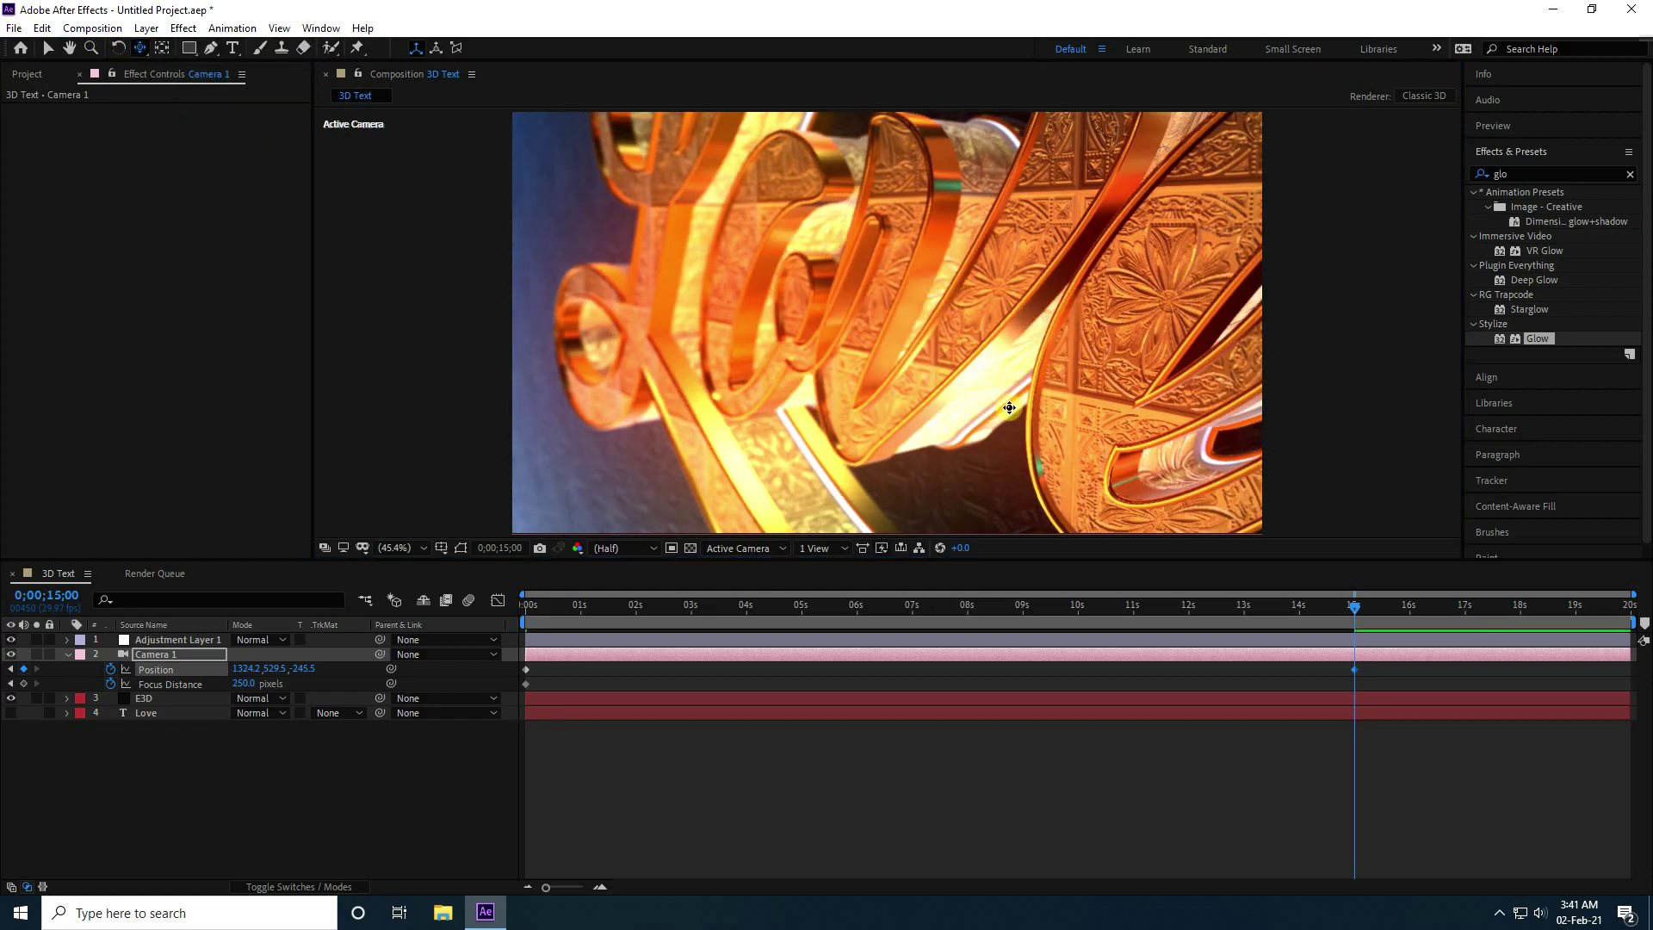
left_click_drag(1009, 407, 830, 464)
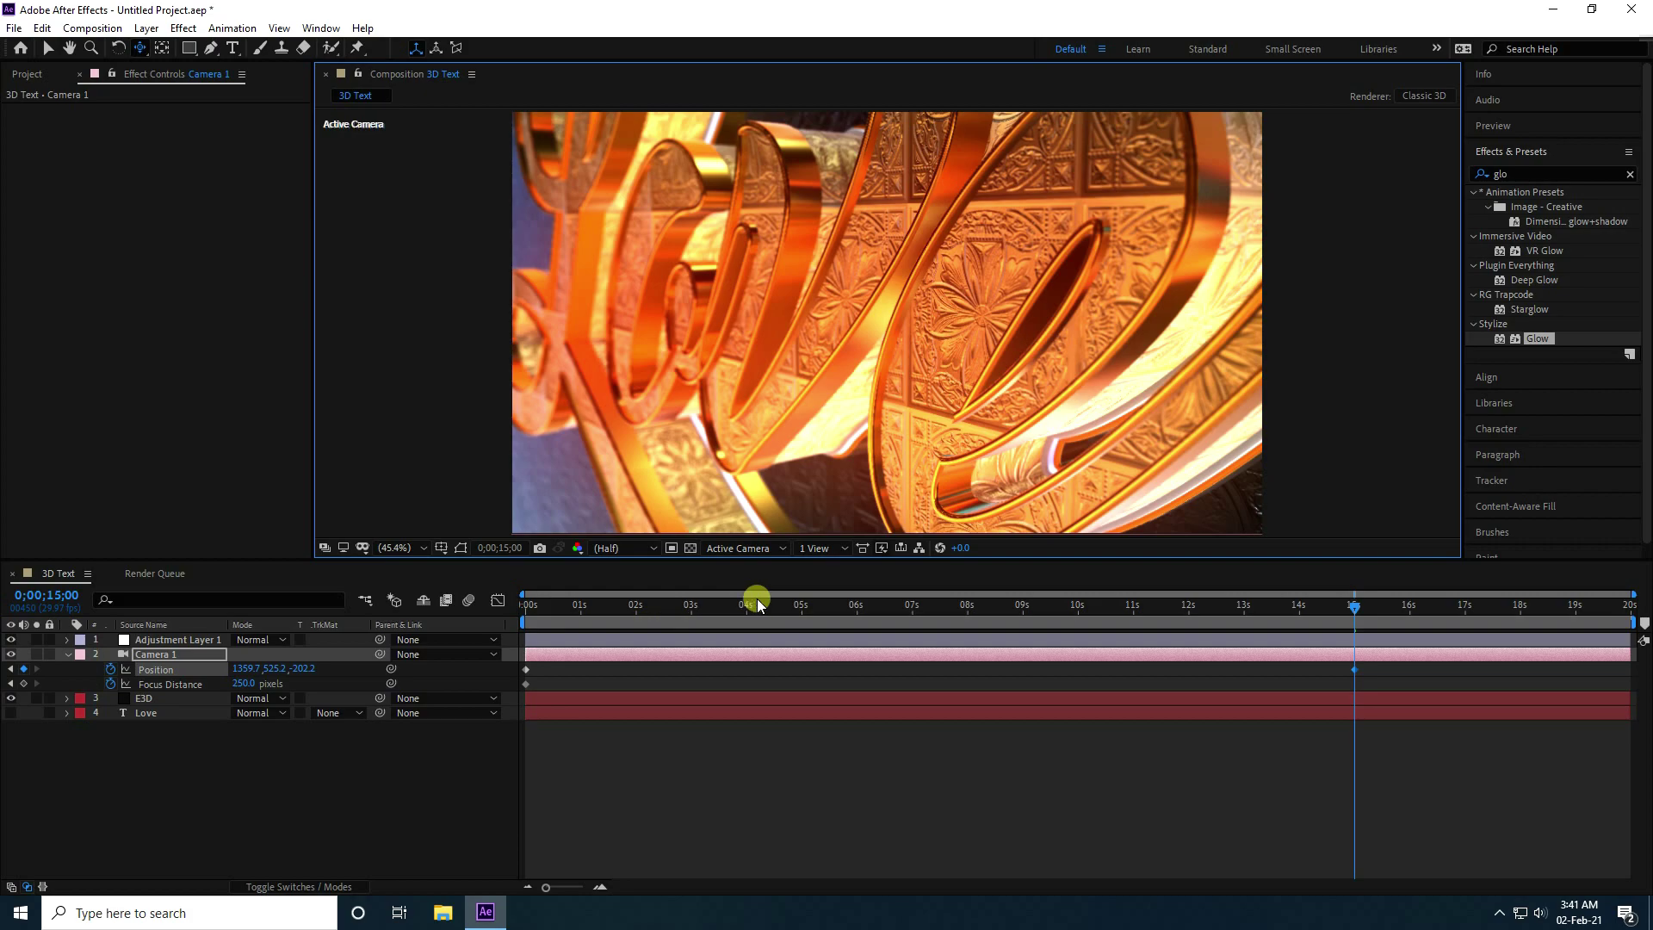
left_click(965, 603)
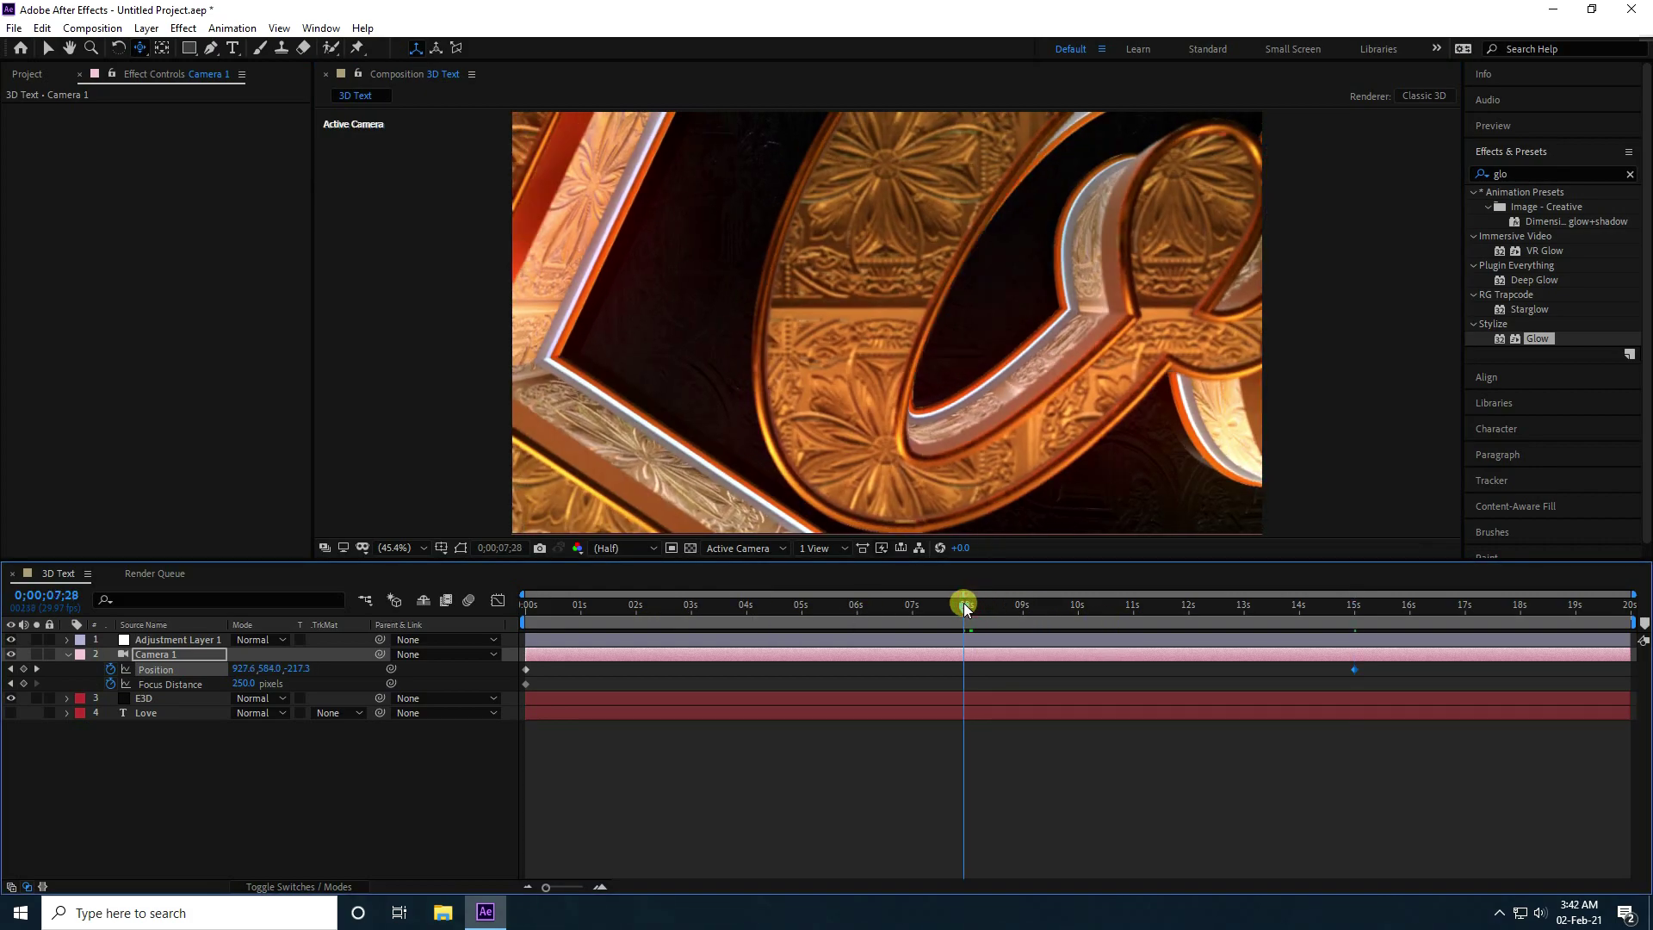
Step: At 0;00;07;29, keyframe Camera 1's Focus Distance at 200 pixels, after trying 100 pixels
left_click_drag(964, 603, 966, 603)
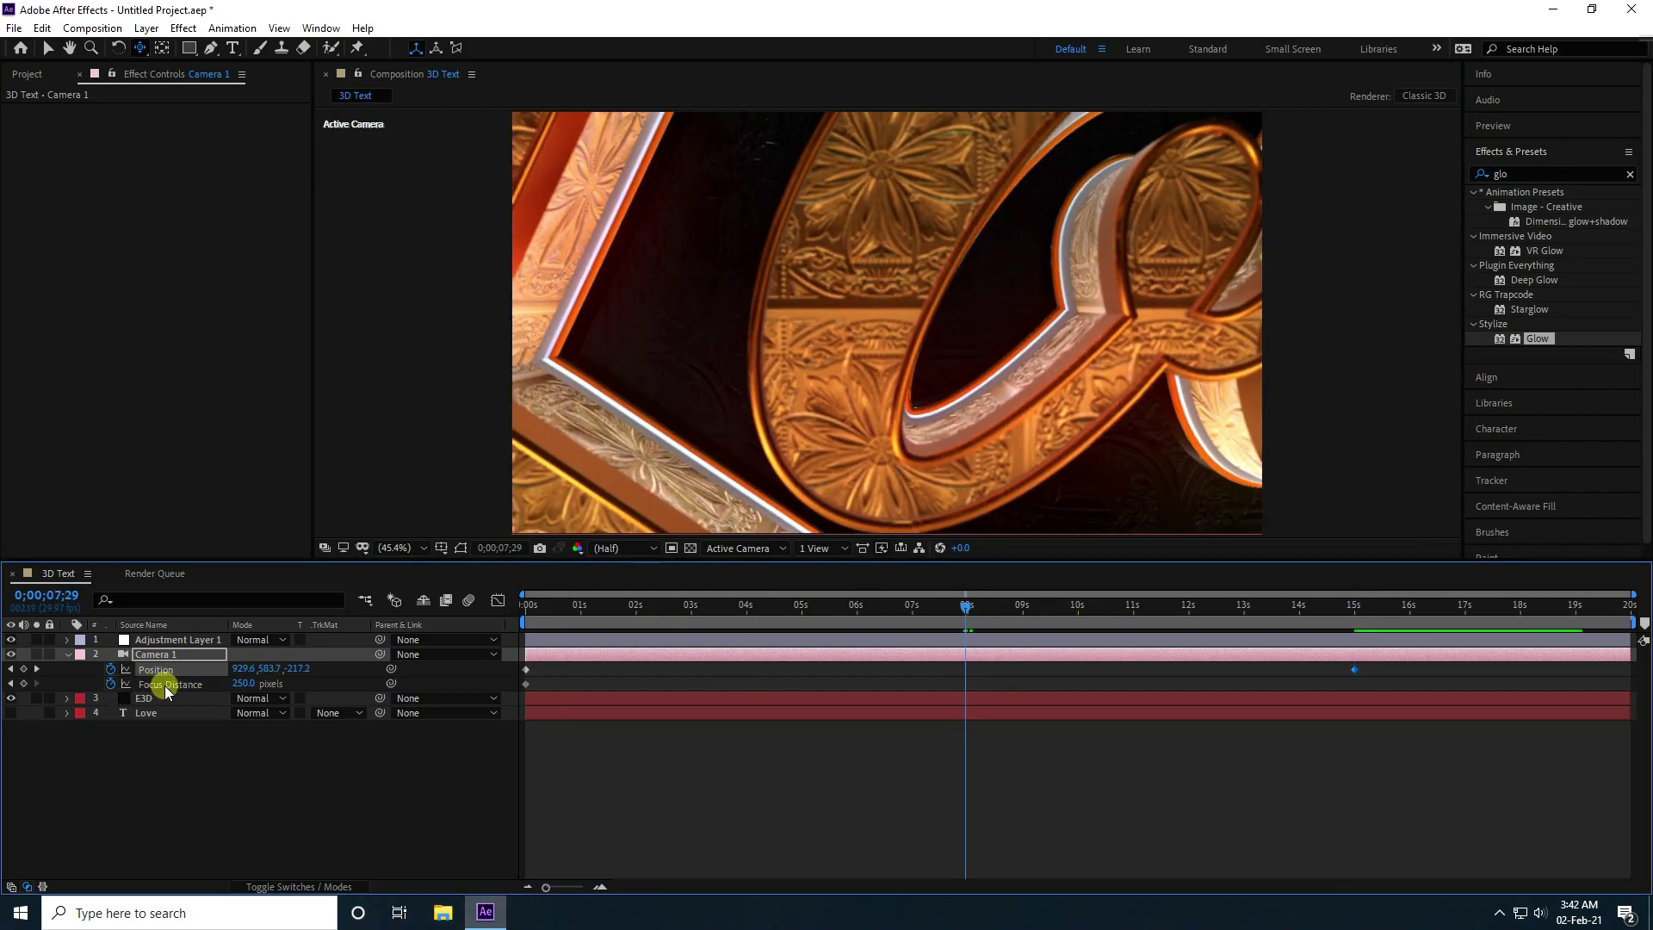
type("100")
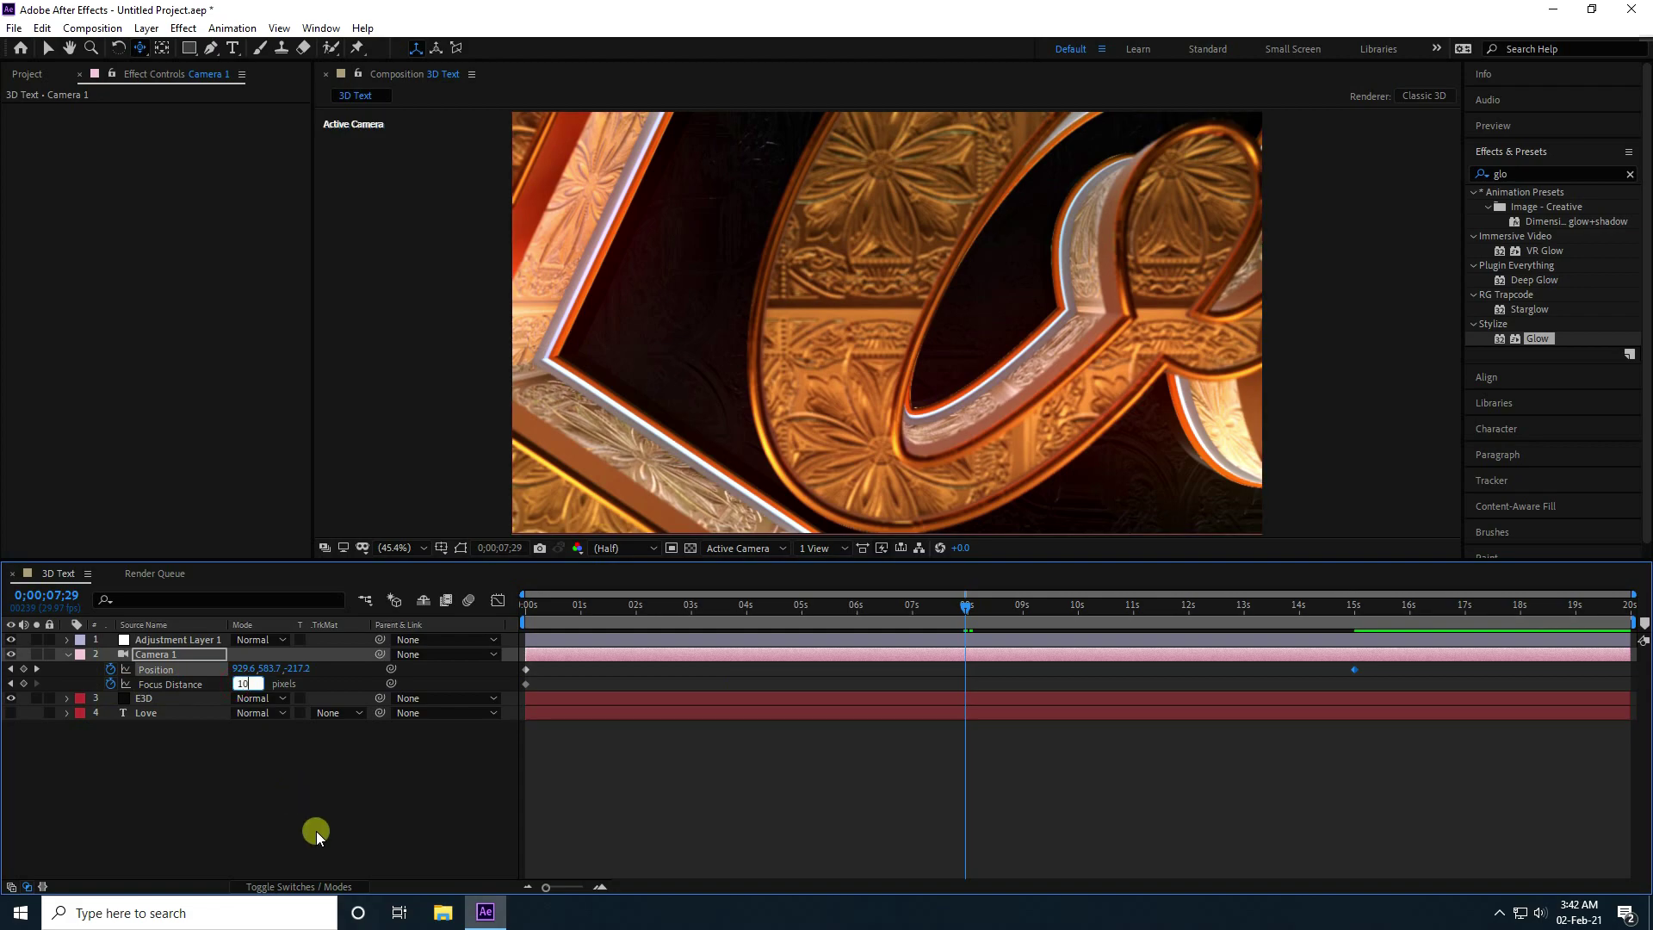
key("Return")
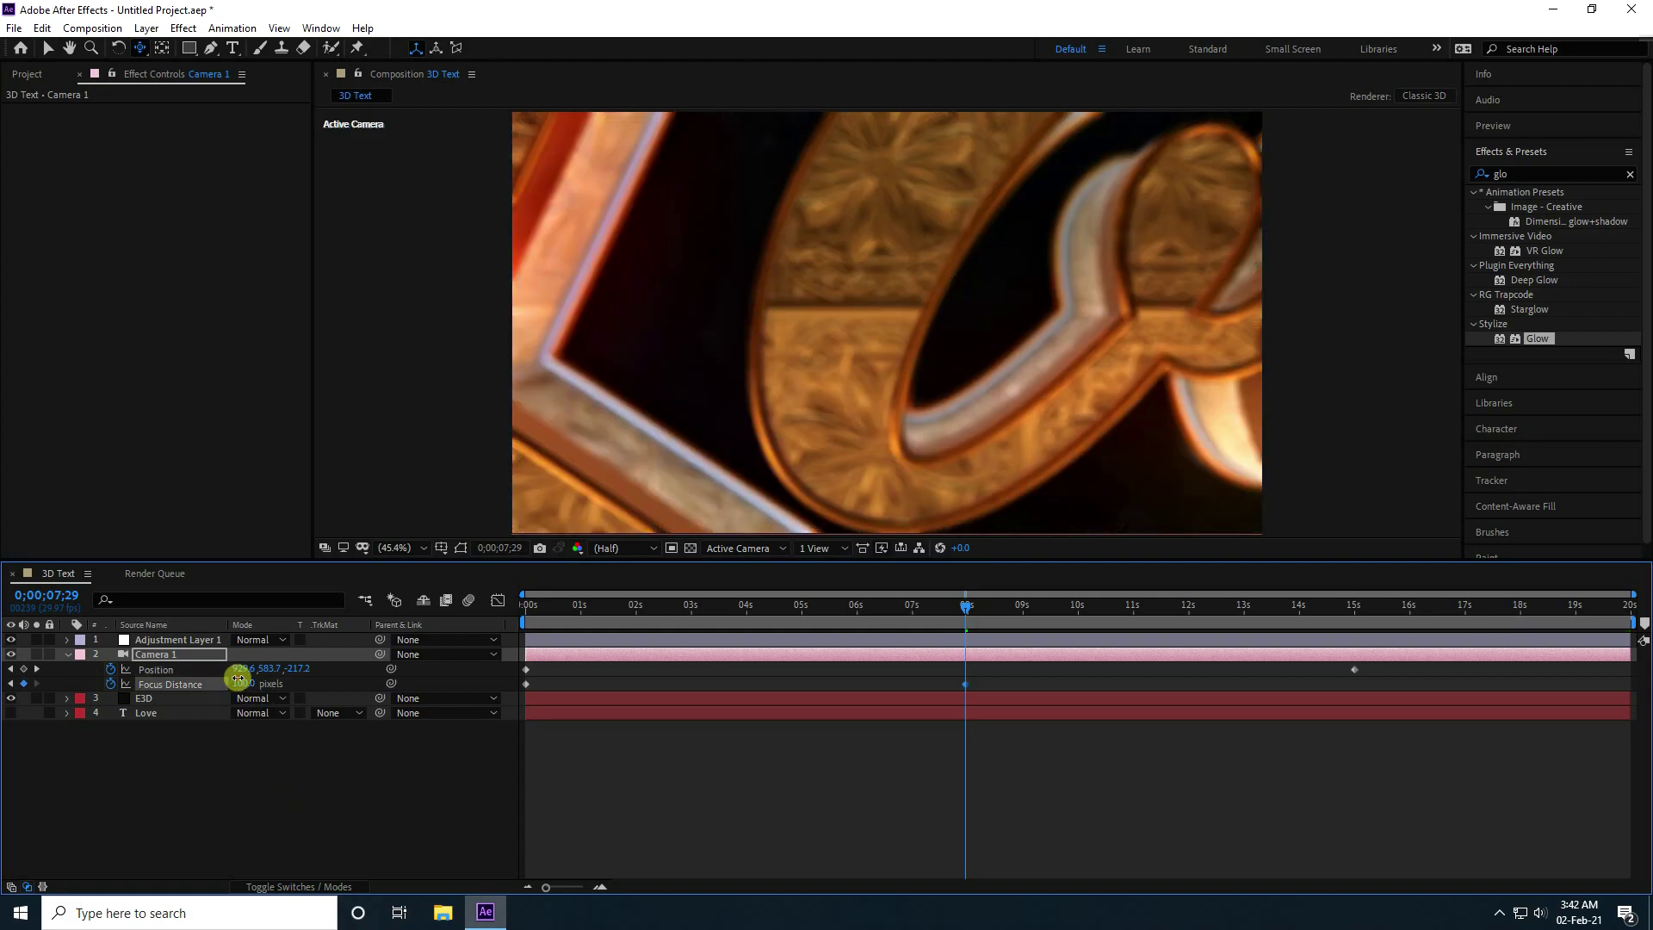
key("Return")
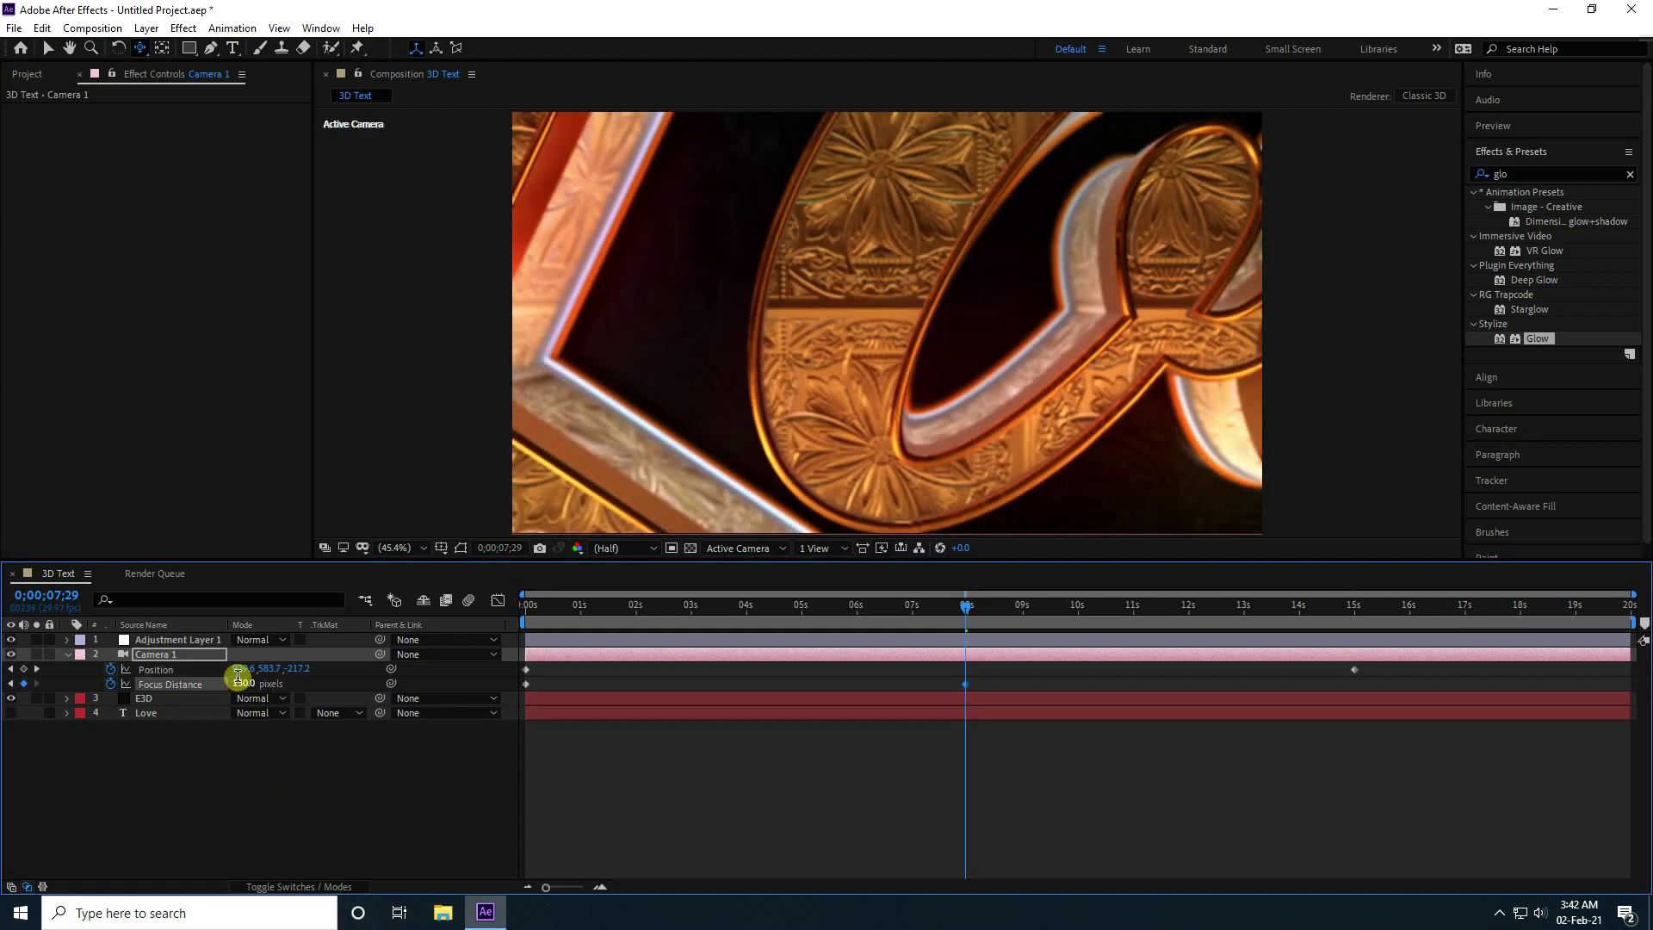
left_click(239, 679)
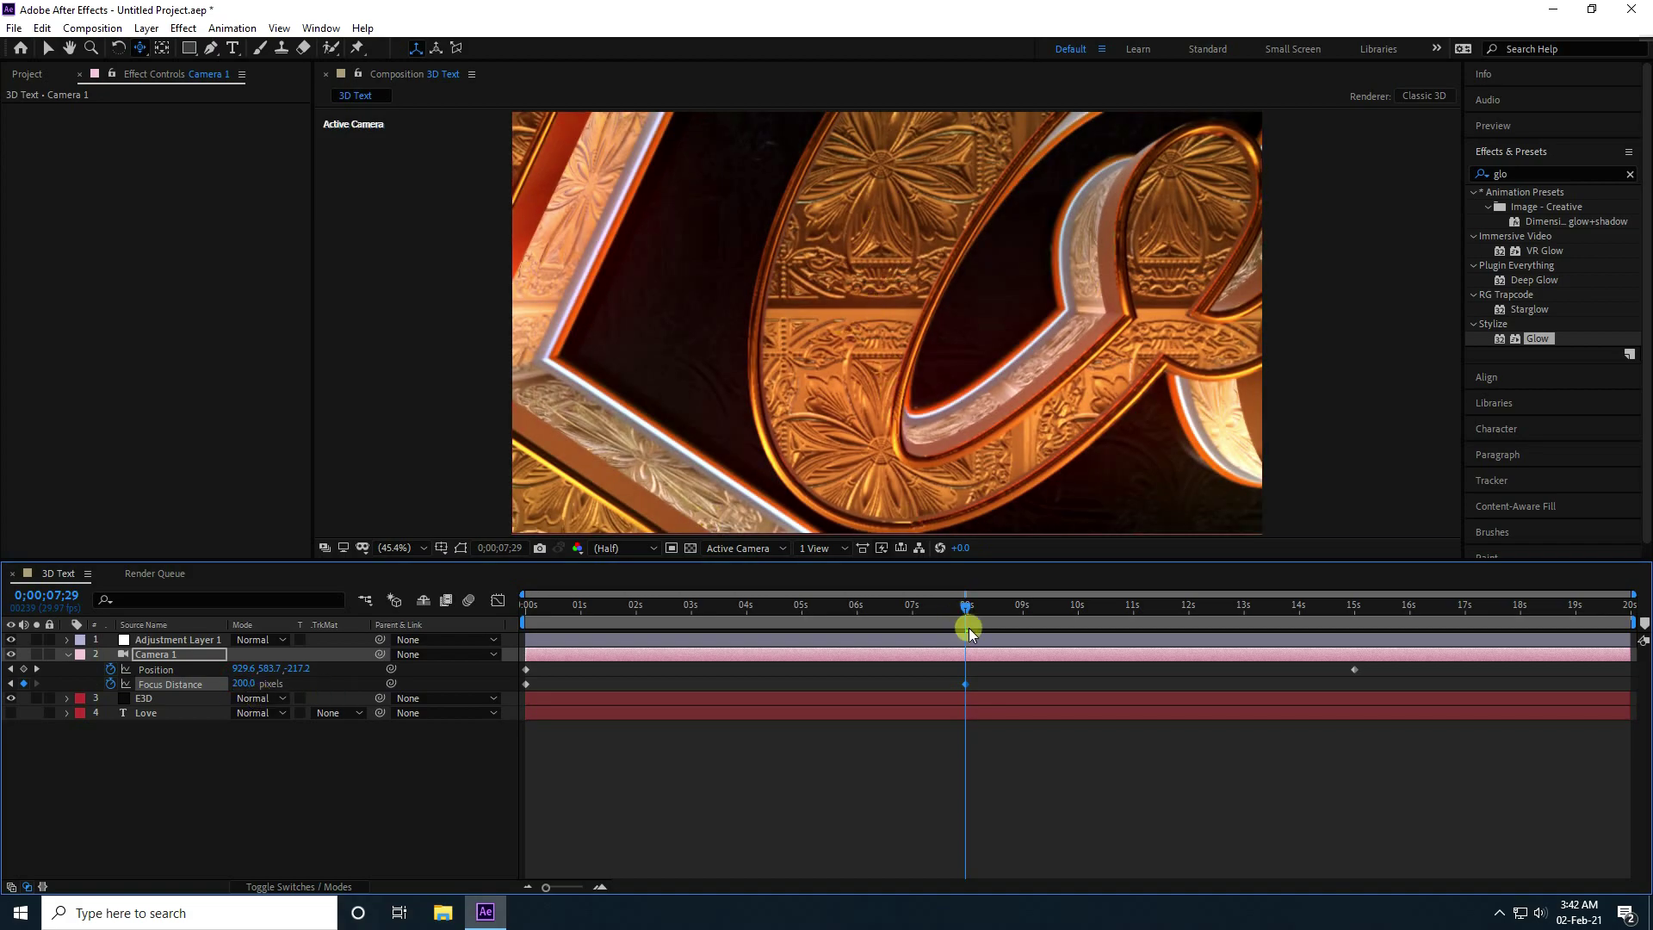
Step: Switch to the Selection tool and check the camera move and focus up to 0;00;11;29
left_click(48, 52)
left_click(1037, 739)
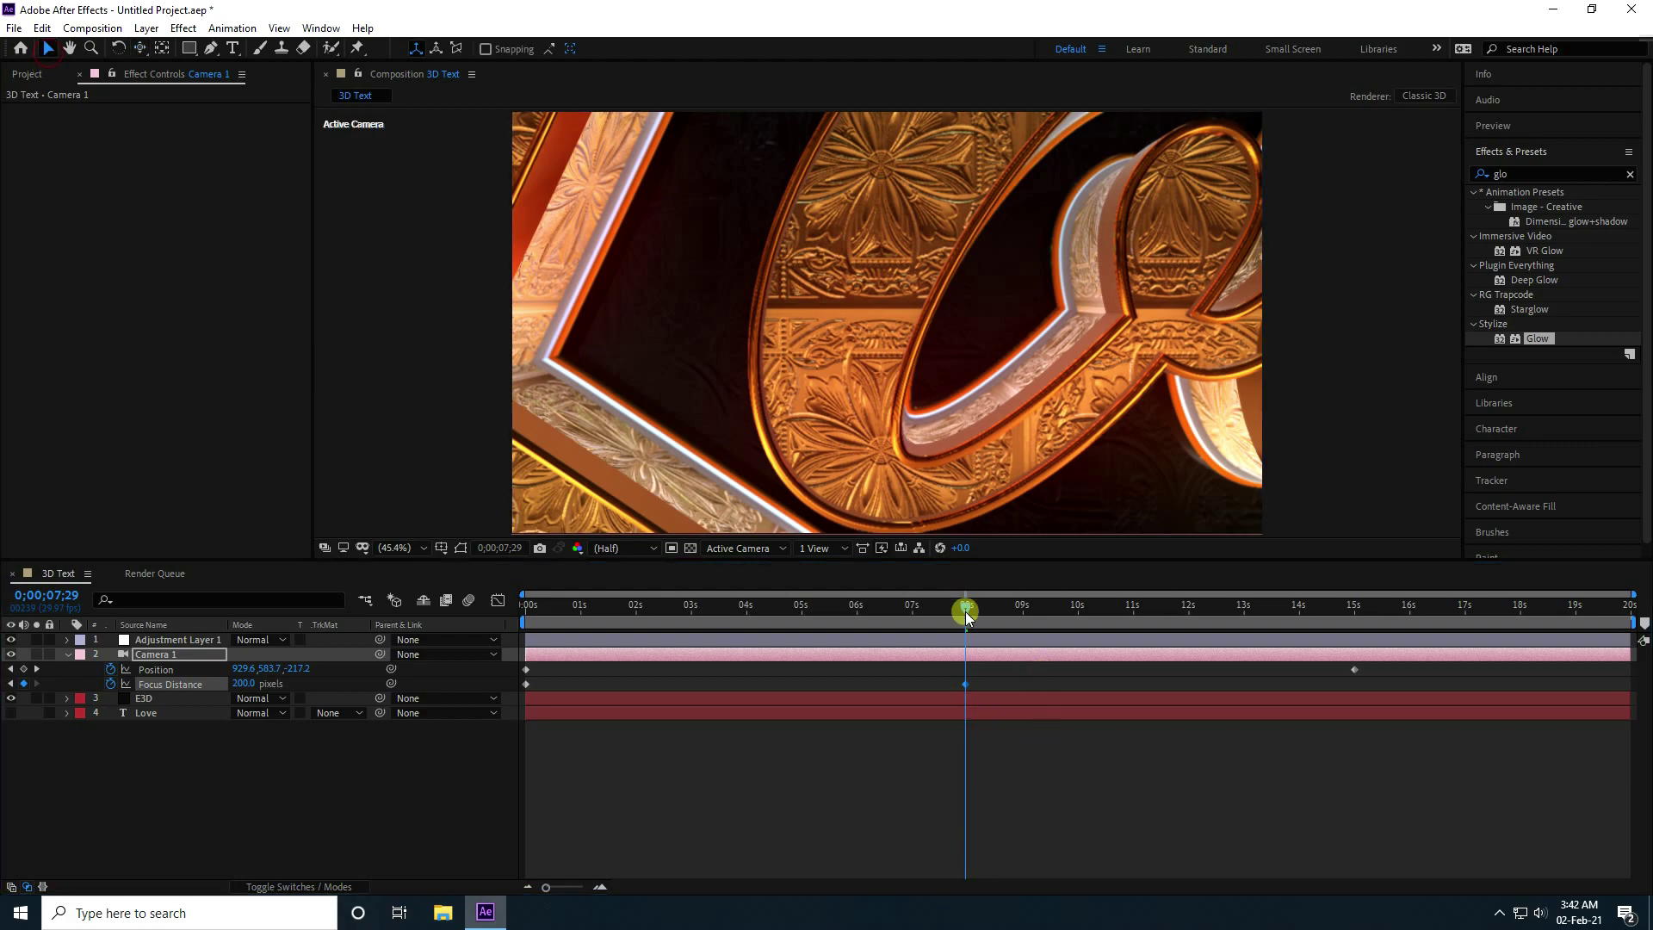
left_click_drag(964, 611, 1185, 658)
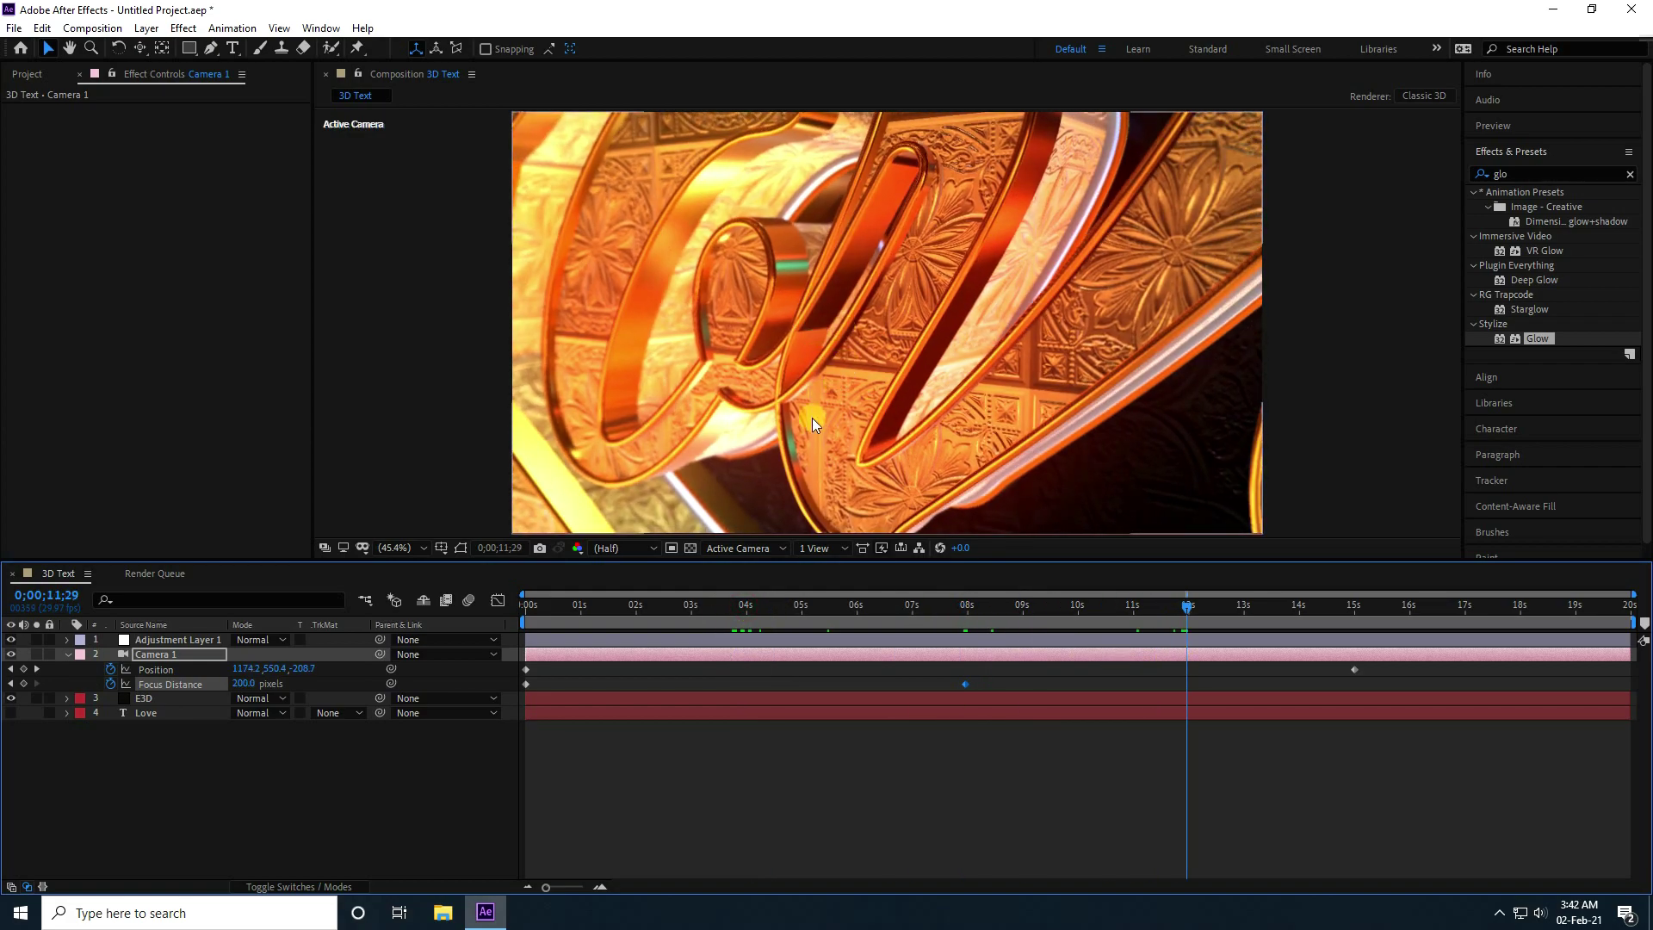
Step: Apply Easy Ease to all of Camera 1's Position and Focus Distance keyframes and preview the animation from the start
left_click_drag(1395, 665, 518, 752)
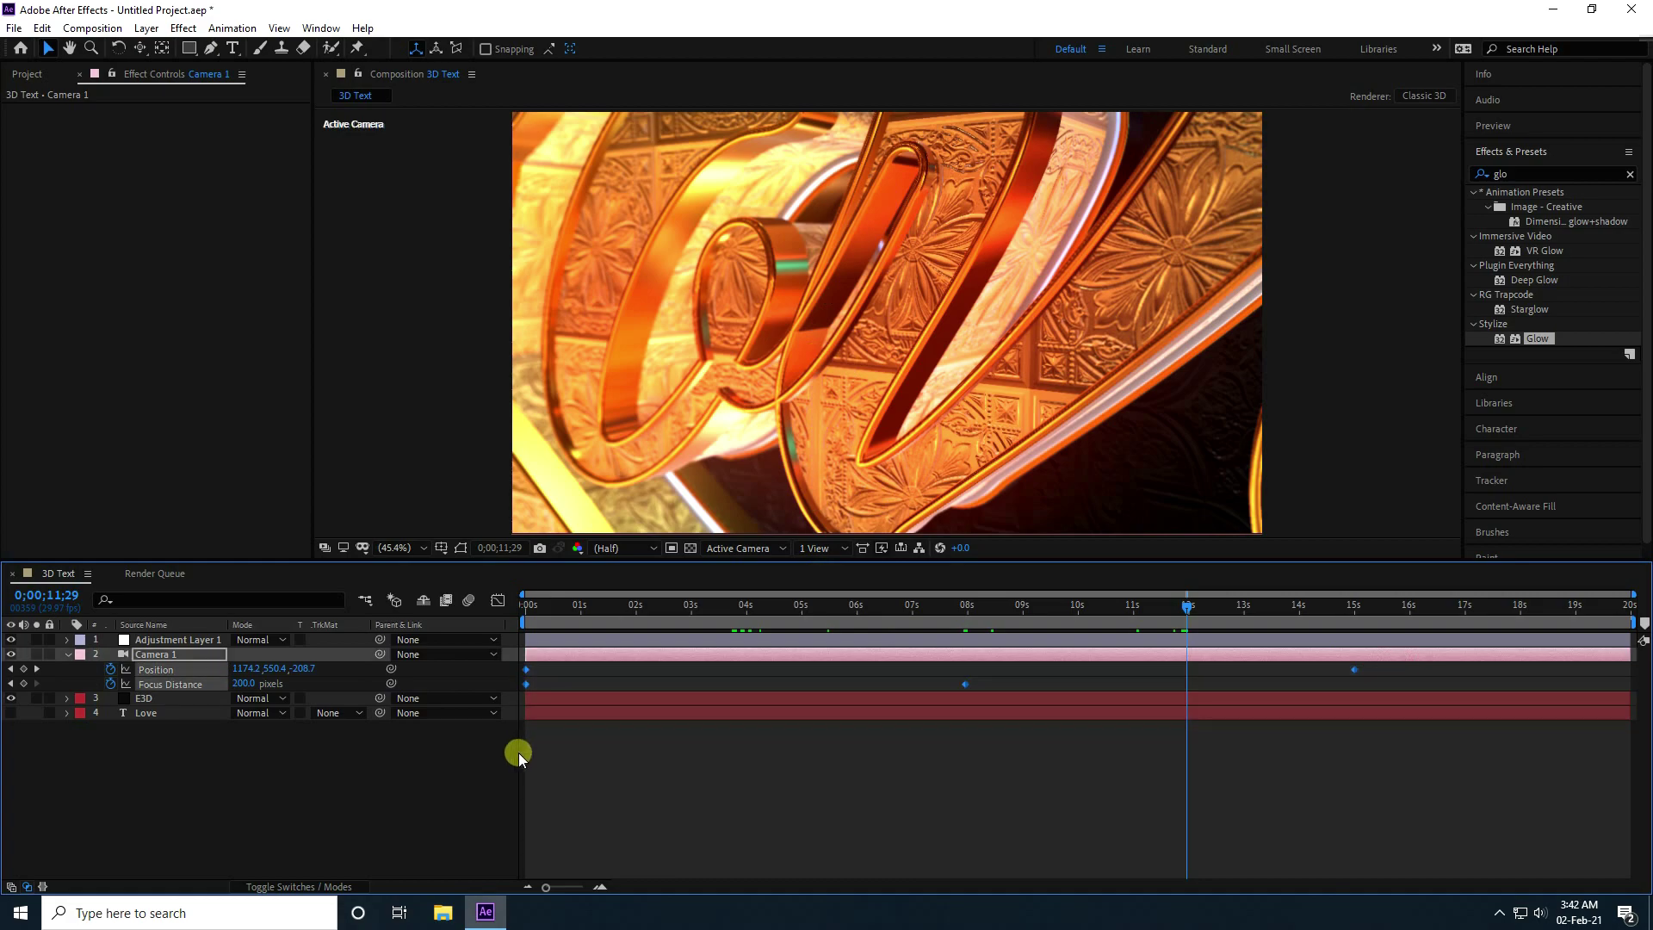
key("F9")
left_click(534, 601)
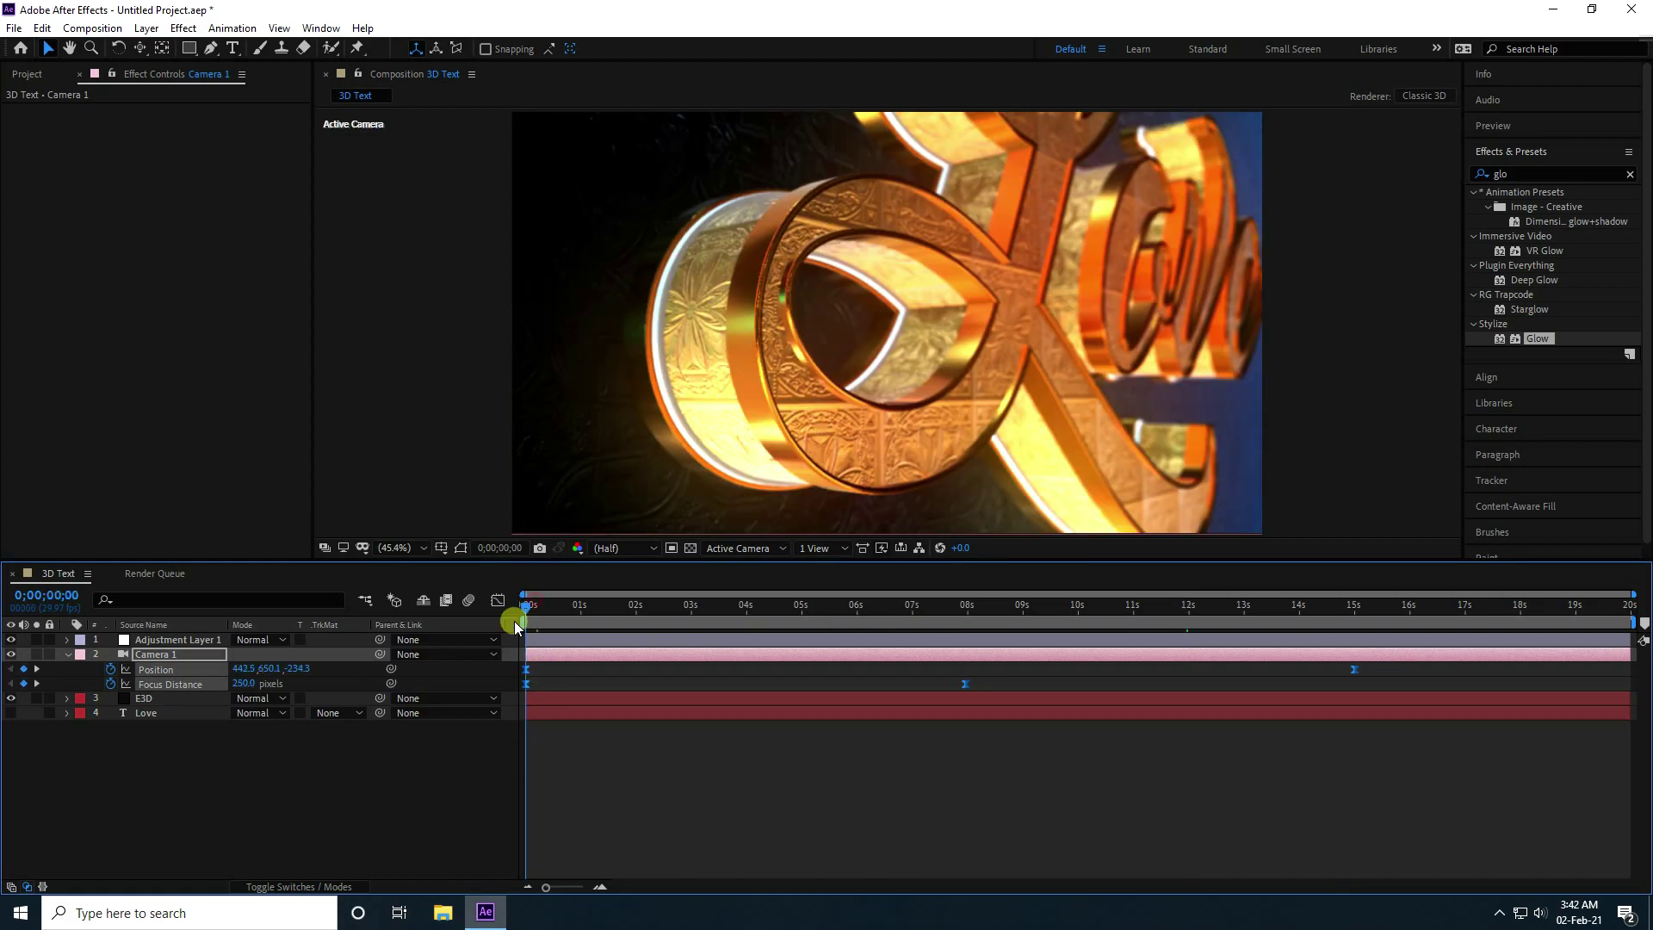
key("space")
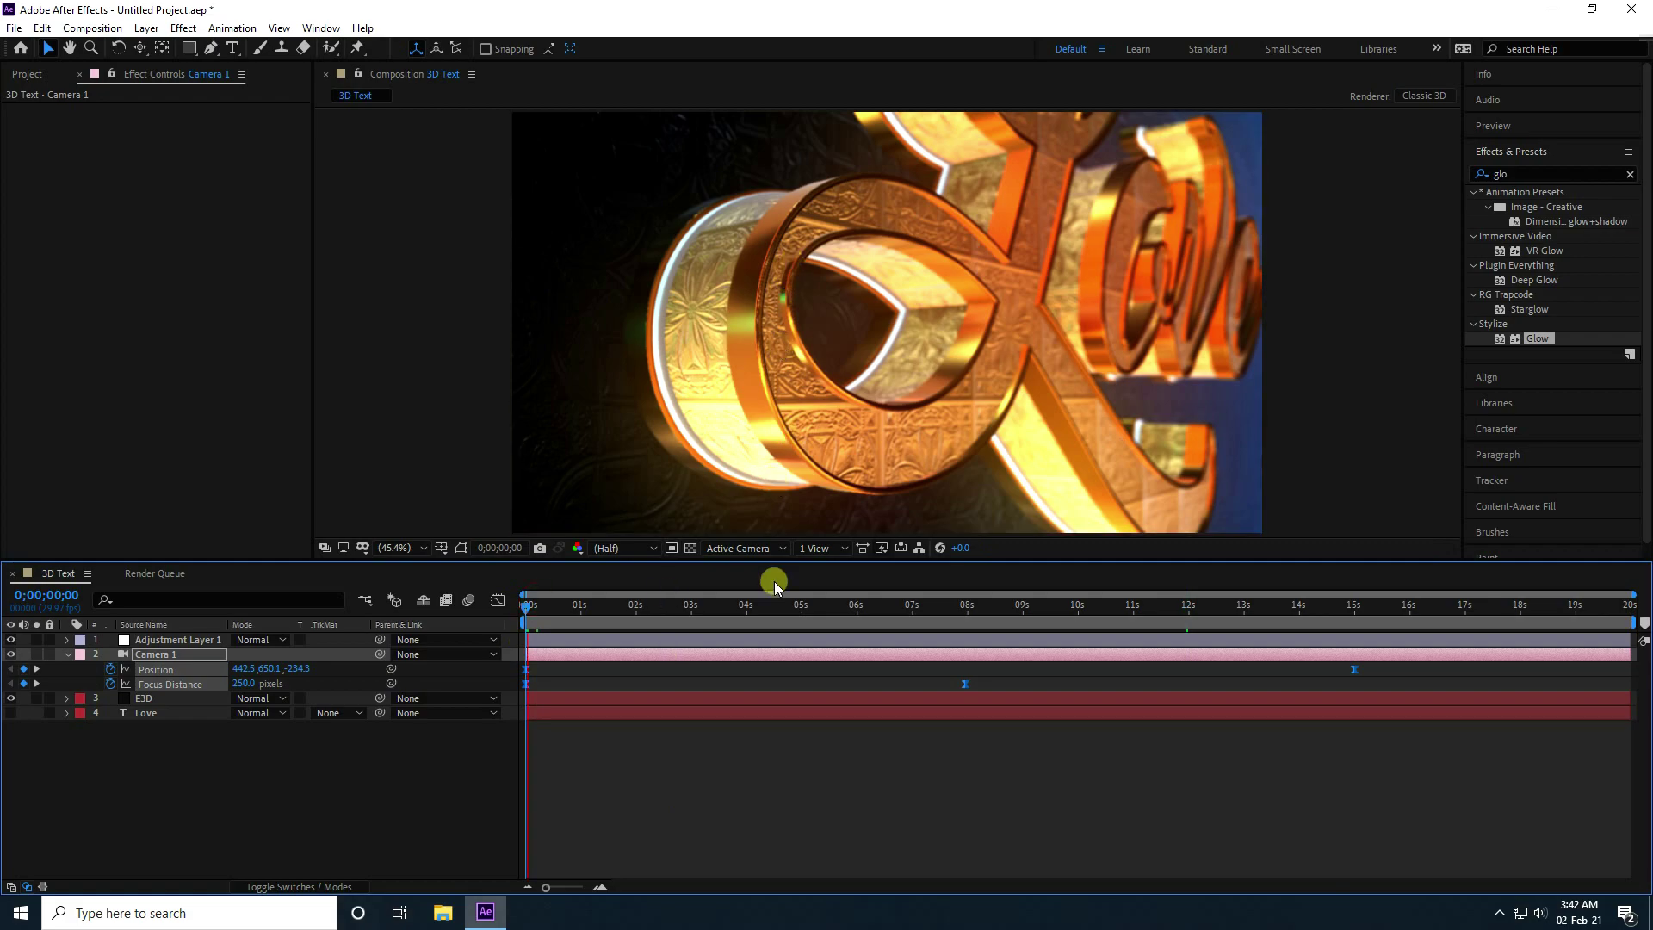